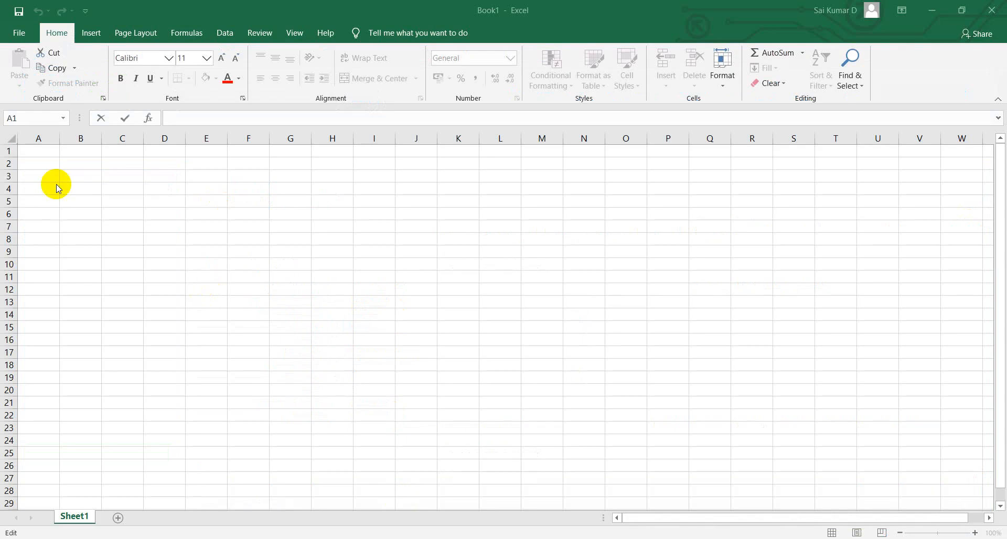
Enter the column headers "OWD" in cell B4 and "Profile" in cell C4.
left_click(122, 201)
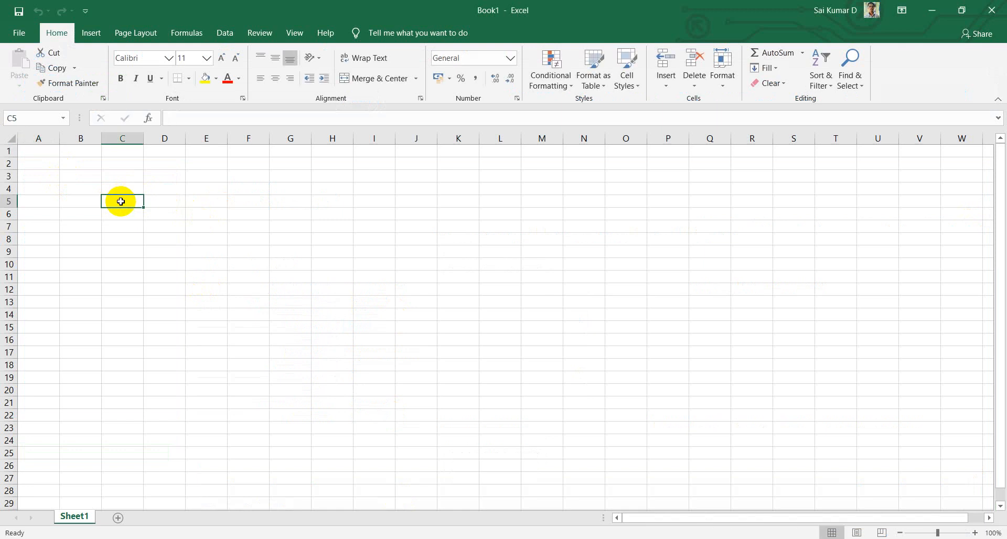
key("Up")
key("Left")
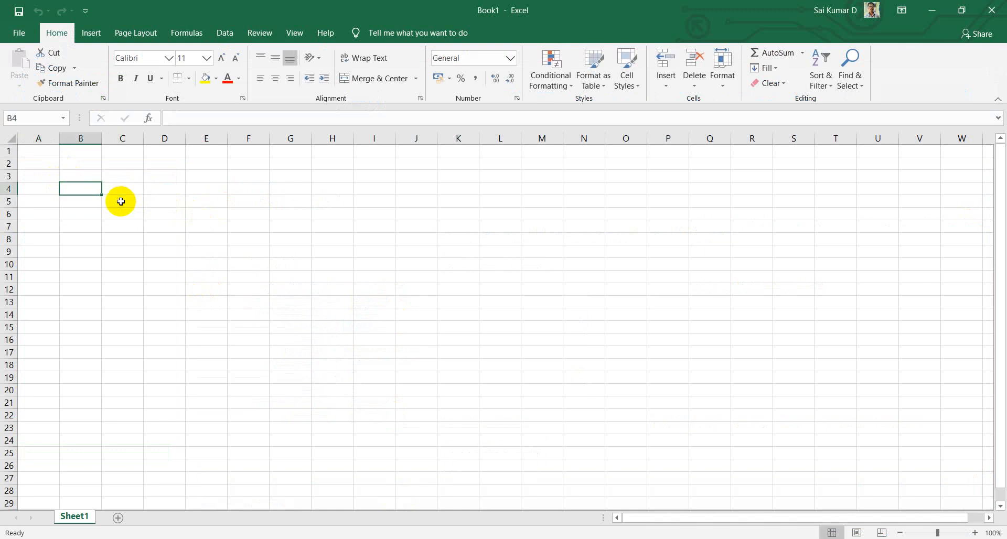
key("Down")
key("Up")
type("OWD")
key("Tab")
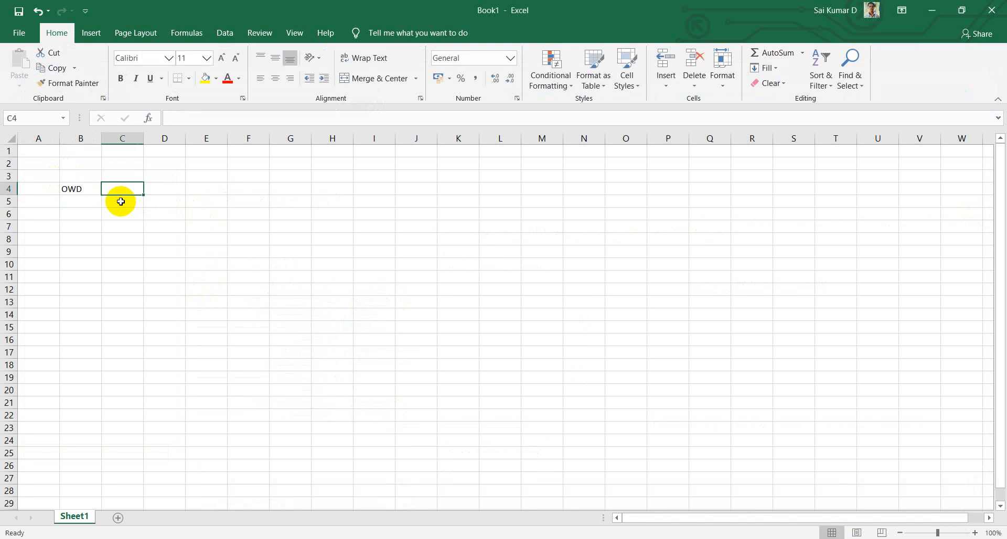
type("Profile")
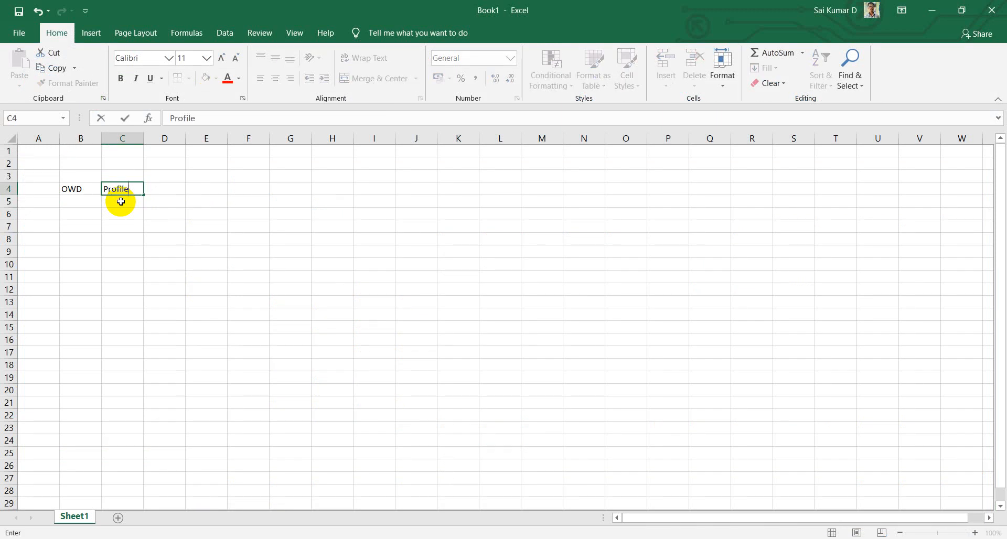
key("Tab")
Enter the column headers "Permission Set" in cell D4 and "Results" in cell E4.
type("Permissin")
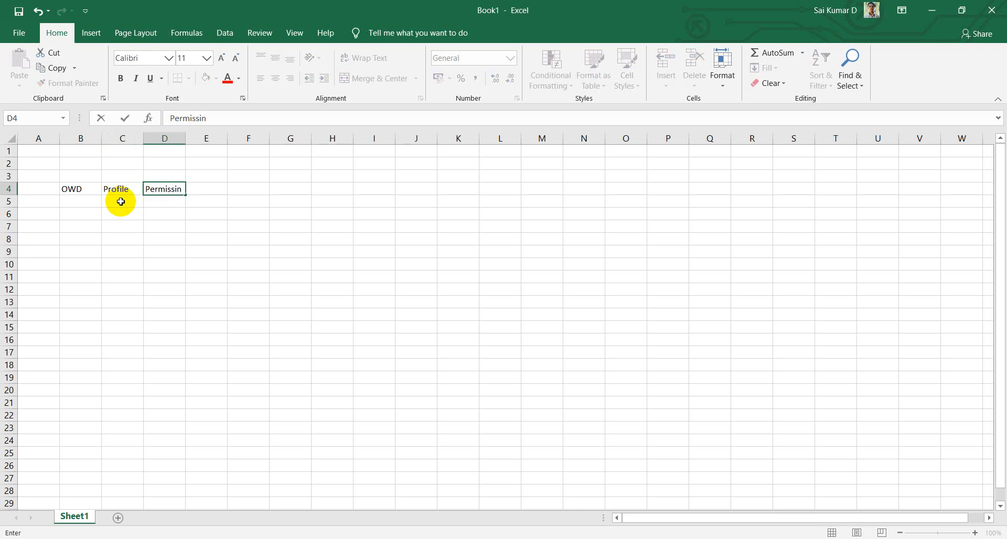
key("BackSpace")
key("BackSpace")
key("BackSpace")
type("sion Set")
key("Tab")
type("Results")
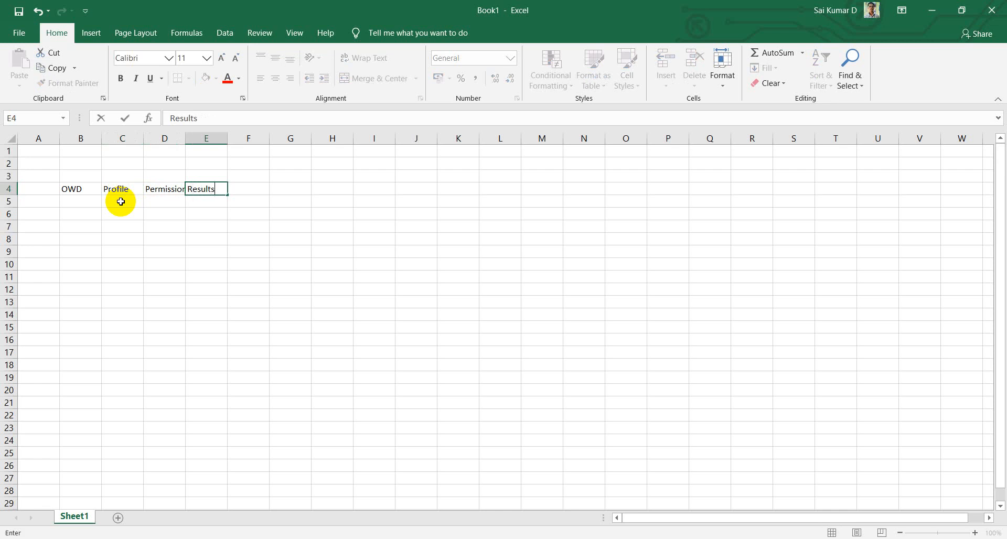
key("Return")
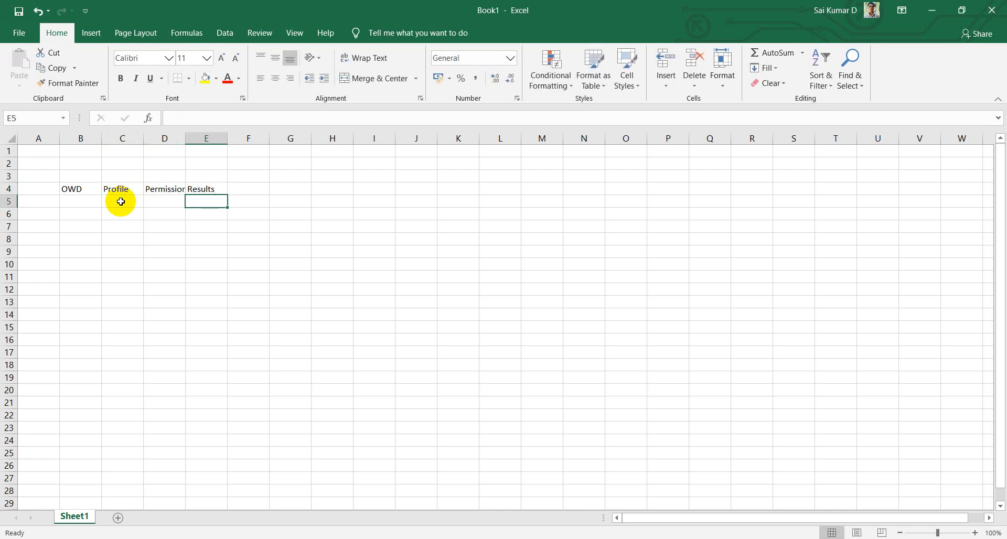
Widen columns B, C, D and E, making the Permission Set column the widest.
left_click(121, 202)
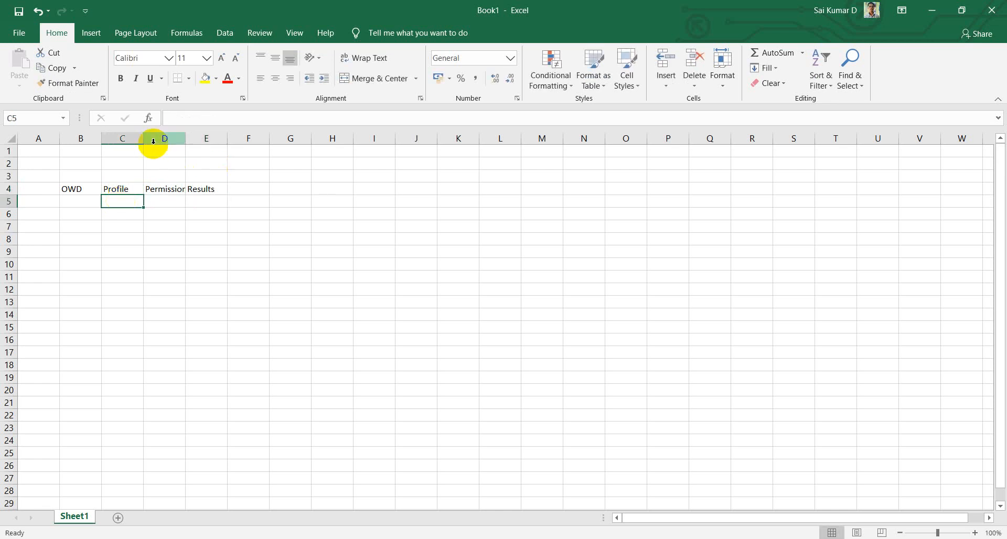
left_click_drag(186, 138, 251, 138)
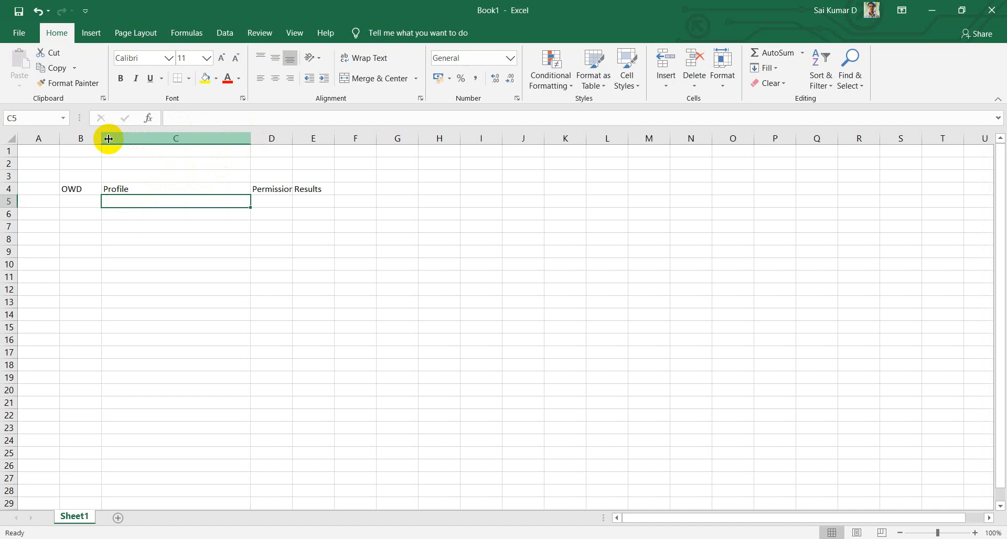
left_click_drag(101, 139, 188, 137)
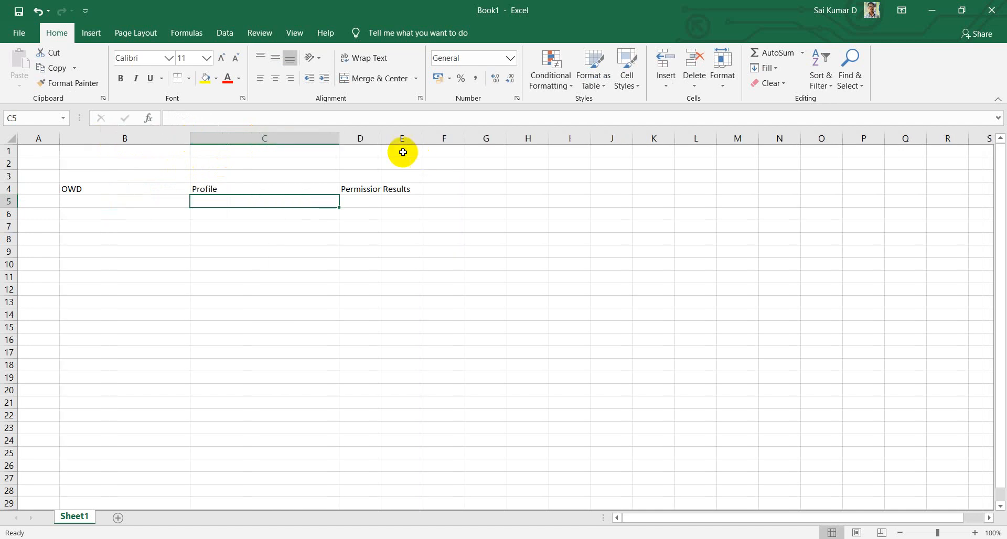
left_click_drag(382, 139, 610, 139)
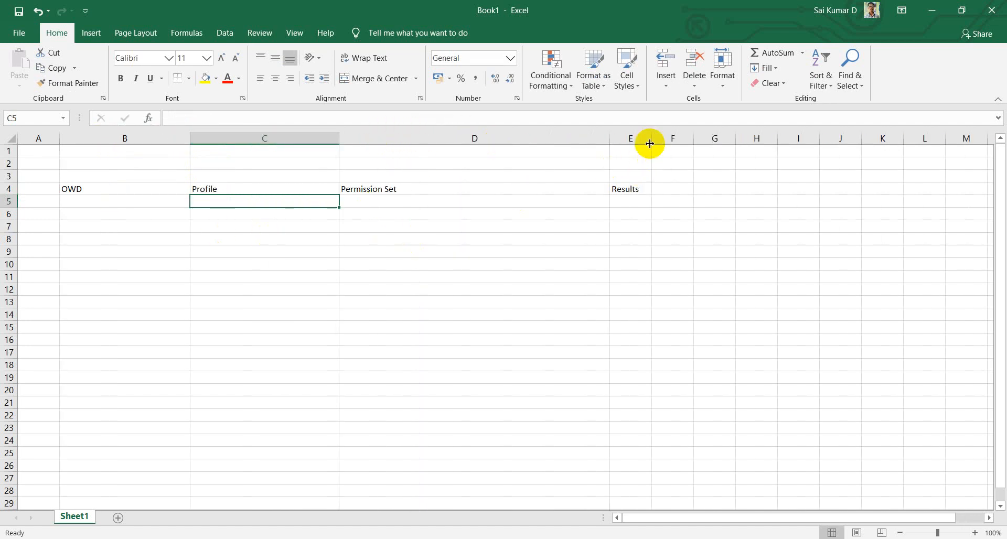
left_click_drag(652, 139, 738, 143)
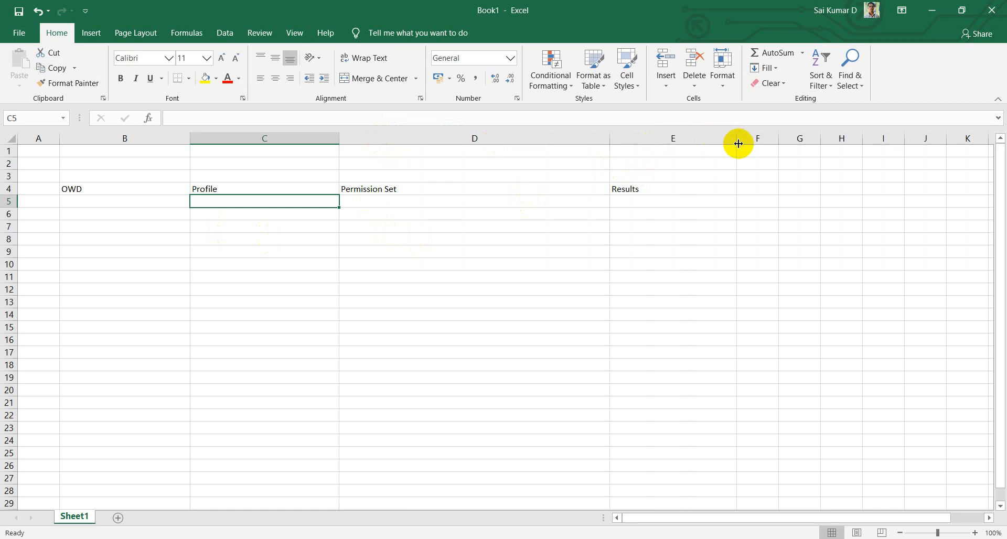
Fill row 5 with OWD "Private", Profile "Read/Edit/Create/Delete" and Permission Set "X".
left_click(111, 205)
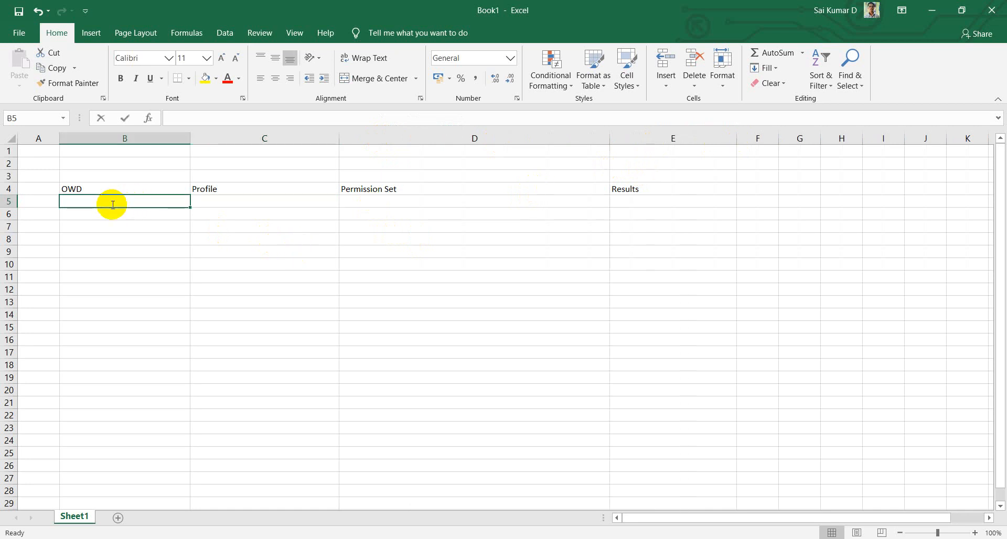
type("Private")
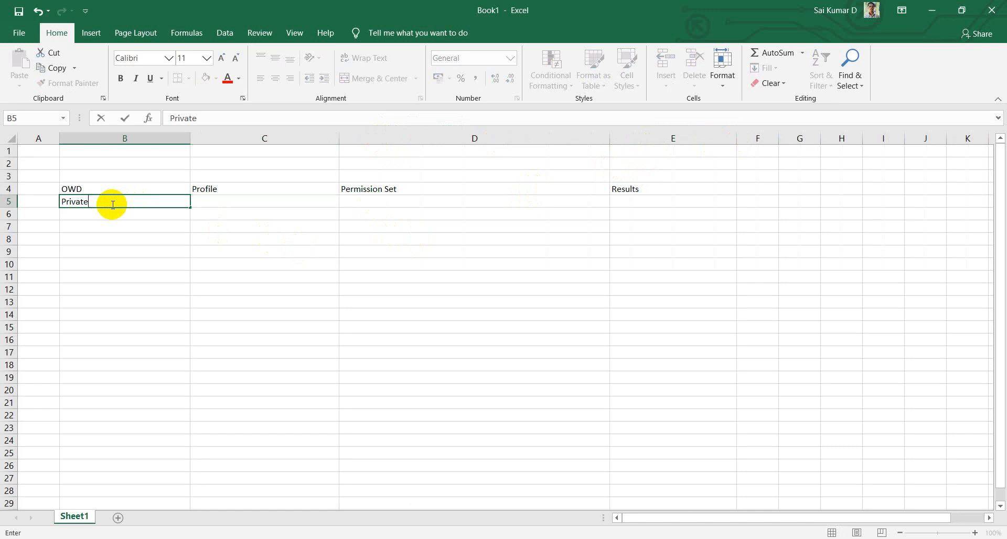
key("Tab")
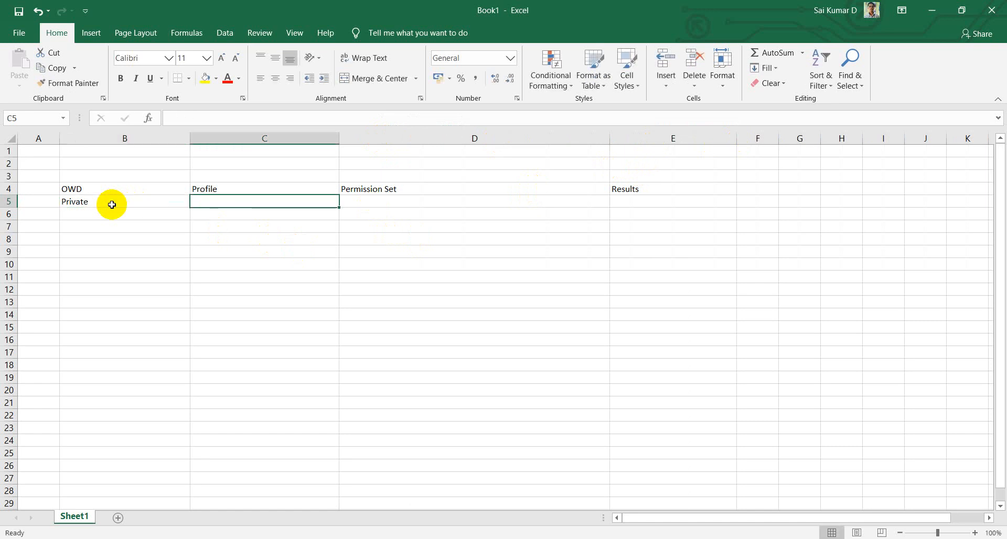
type("Read")
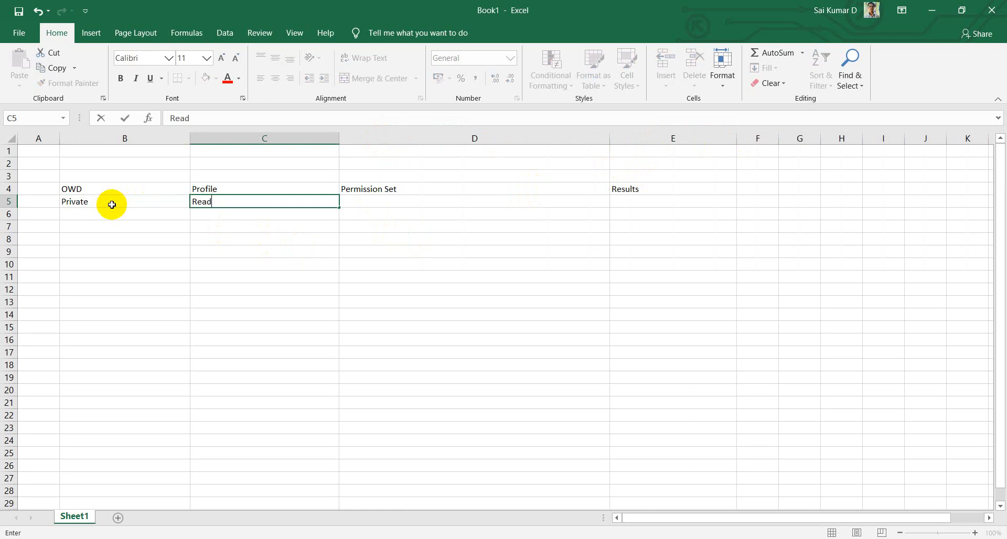
type("/Edit/Create/")
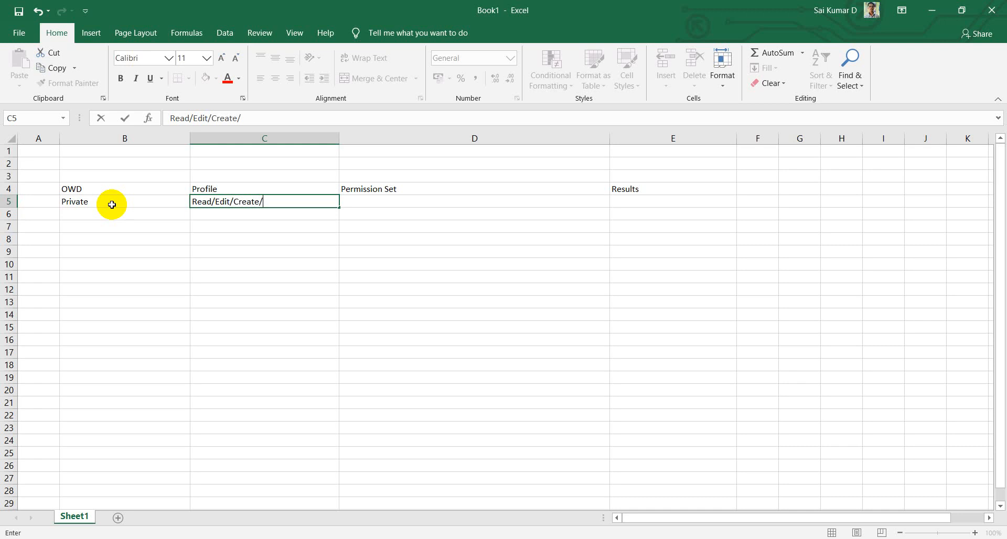
type("Delete")
key("Tab")
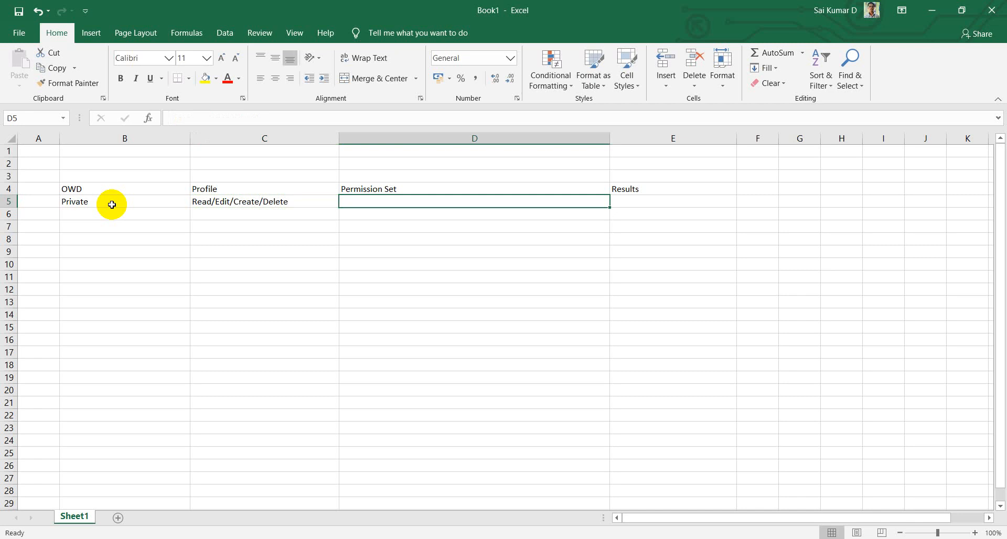
type("X")
key("Tab")
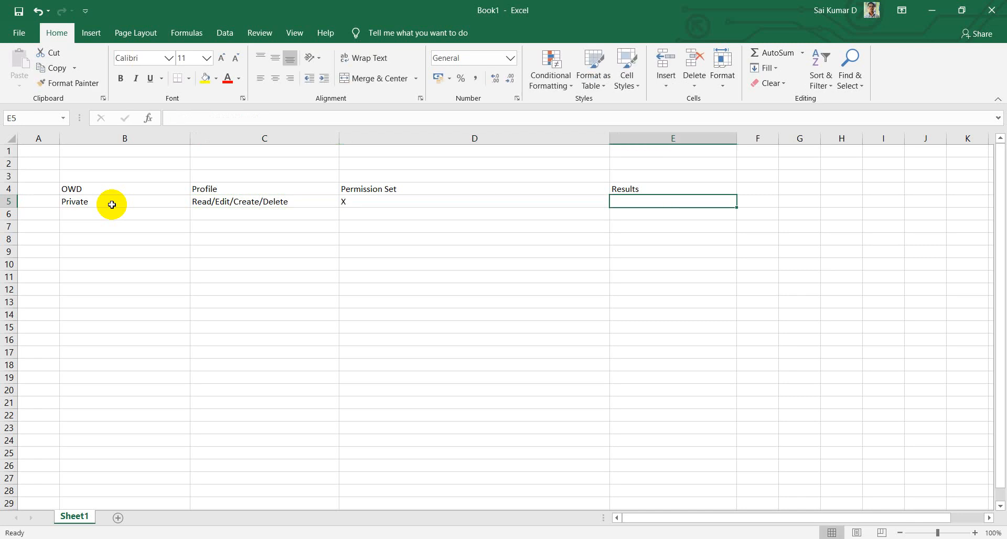
Enter "Only owner can see/update the records" as the row 5 result in cell E5.
type("Only ow")
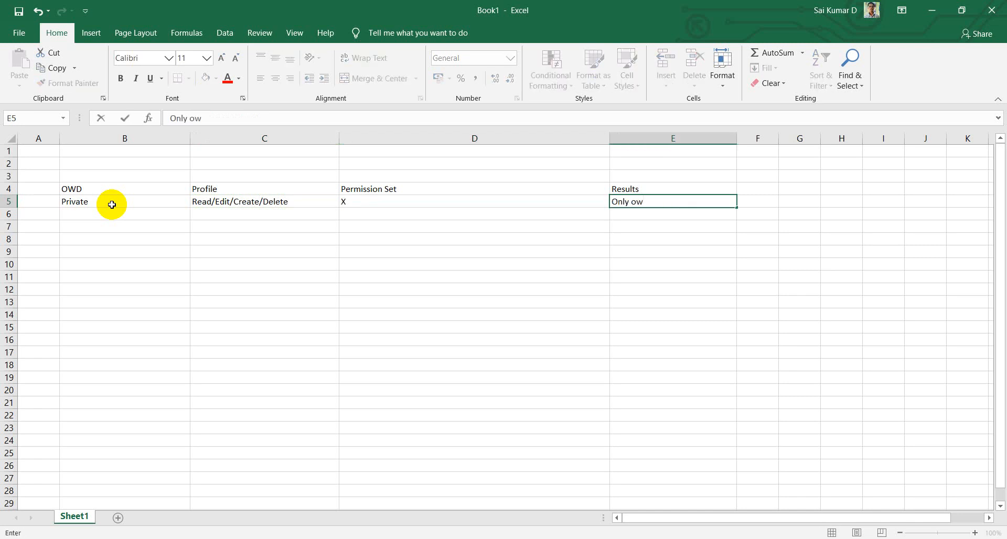
type("ner can see/update the ")
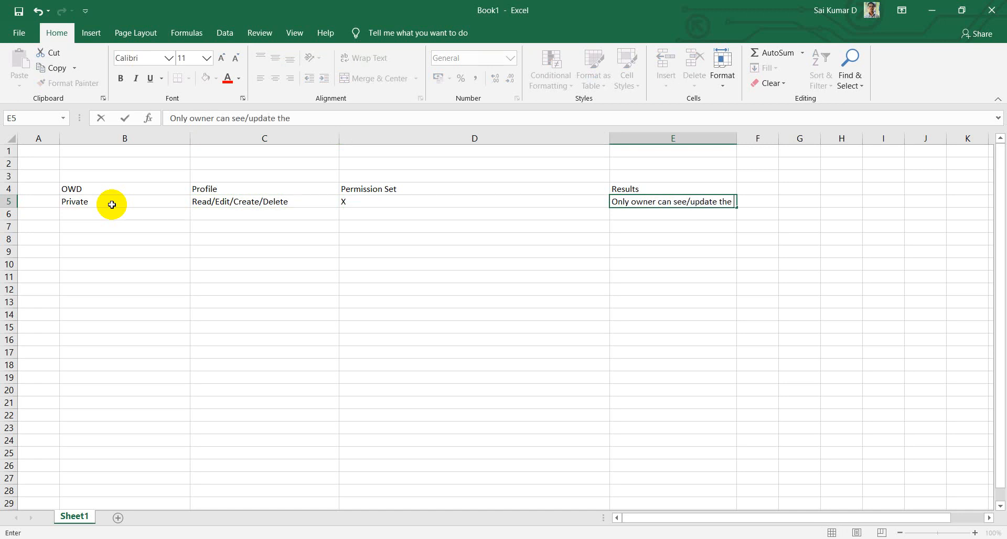
type("records")
key("Return")
Fill row 6 with OWD "Private", Profile "View All" and Permission Set "X".
key("Left")
key("Left")
key("Left")
key("Left")
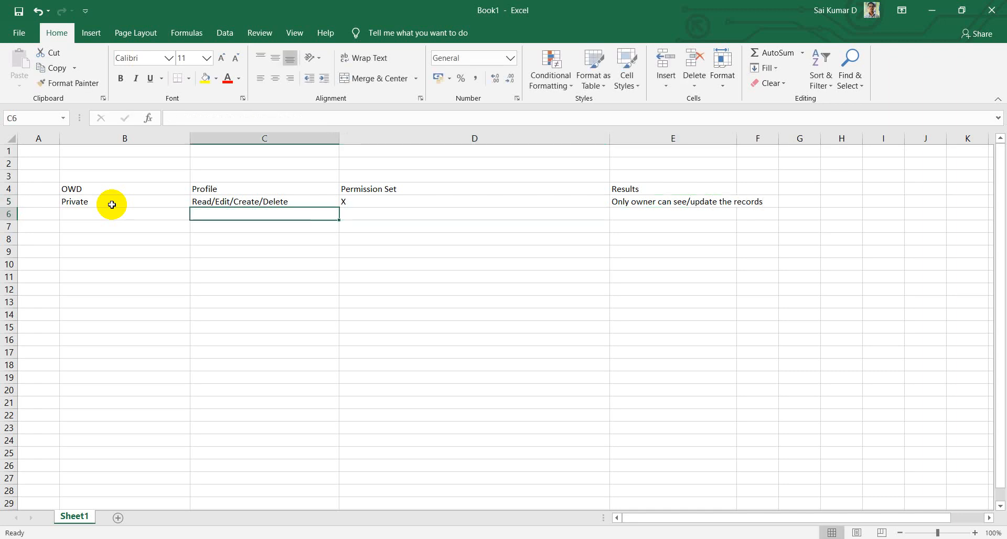
key("Right")
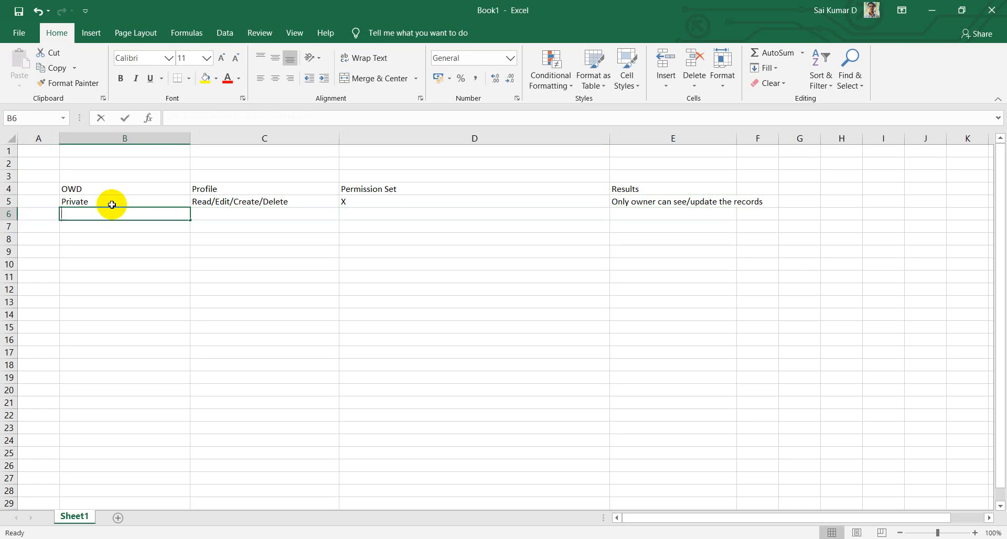
type("Private")
key("Tab")
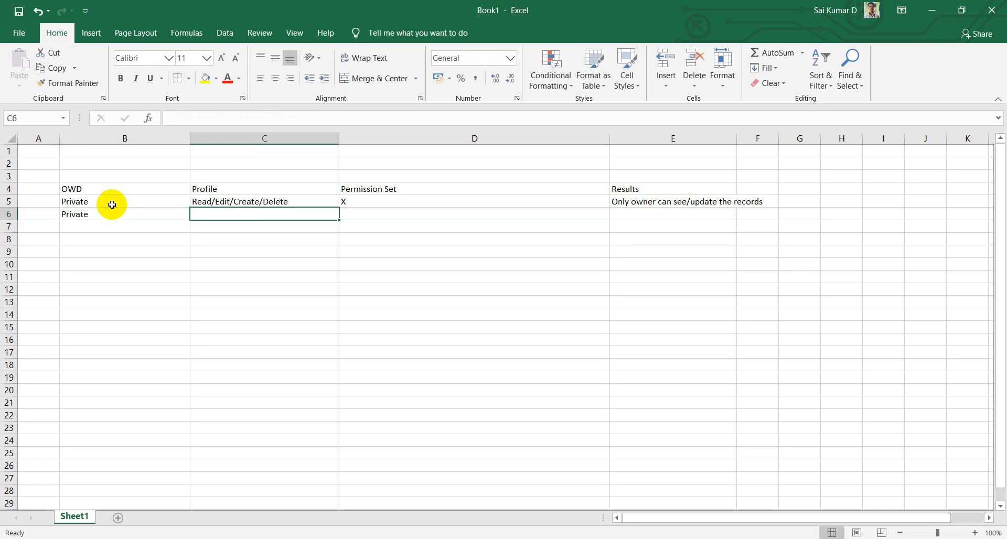
type("View All")
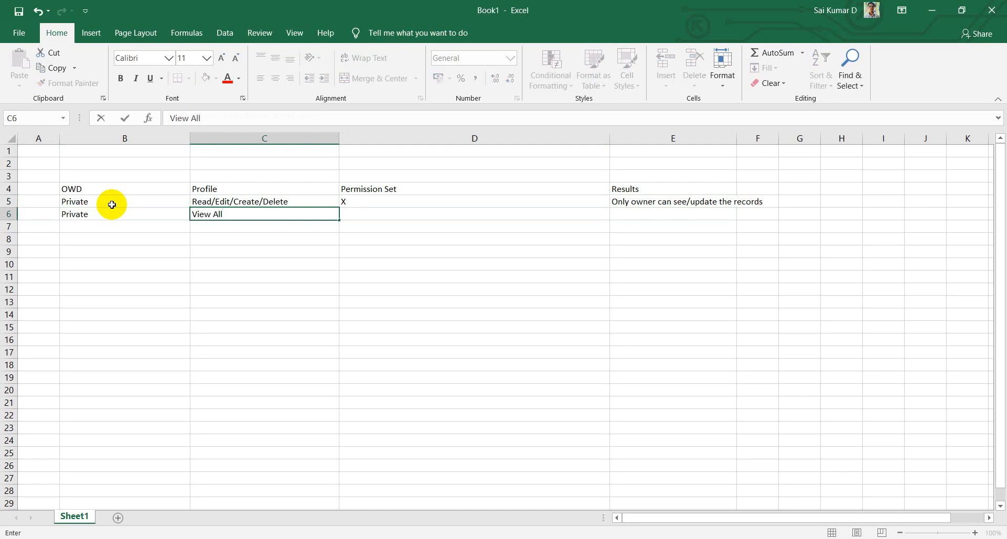
key("Tab")
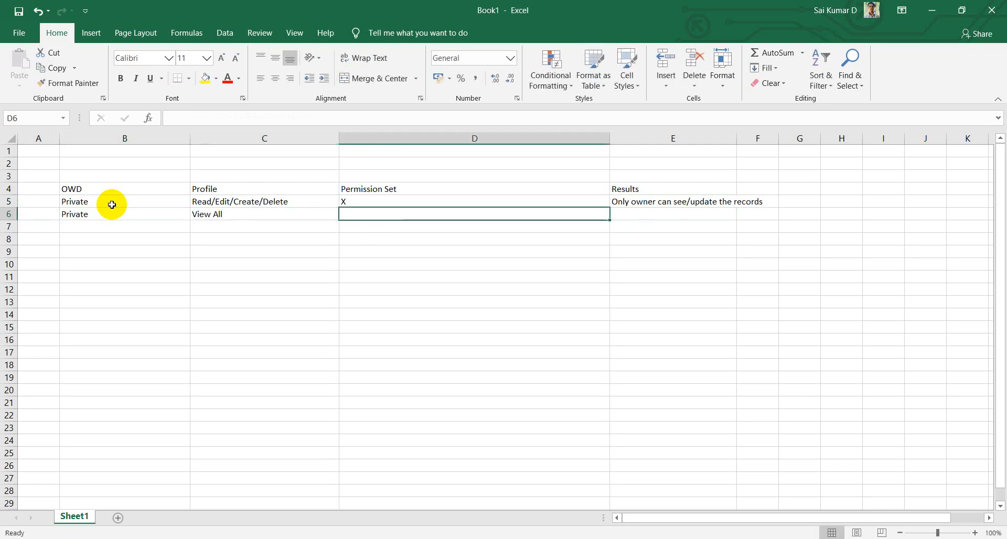
type("X")
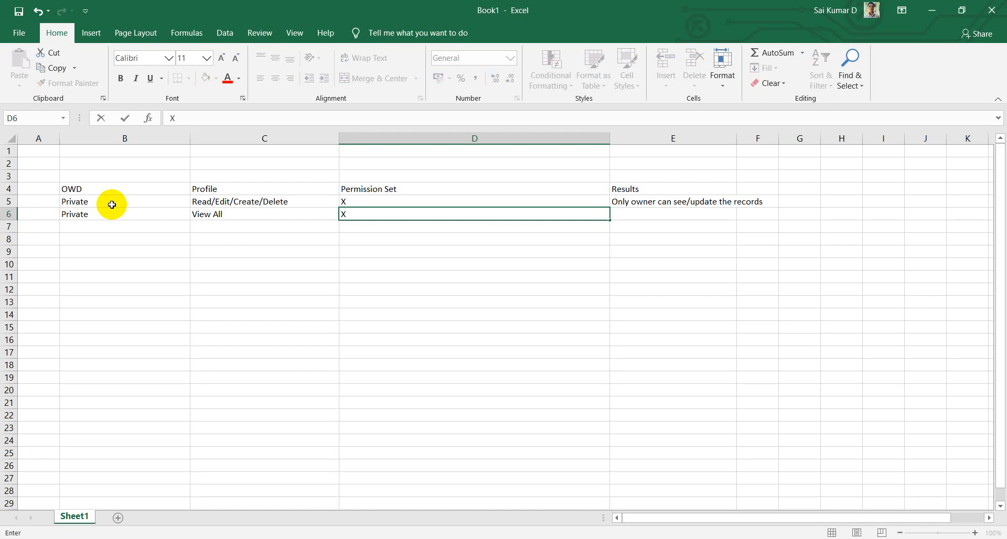
key("Tab")
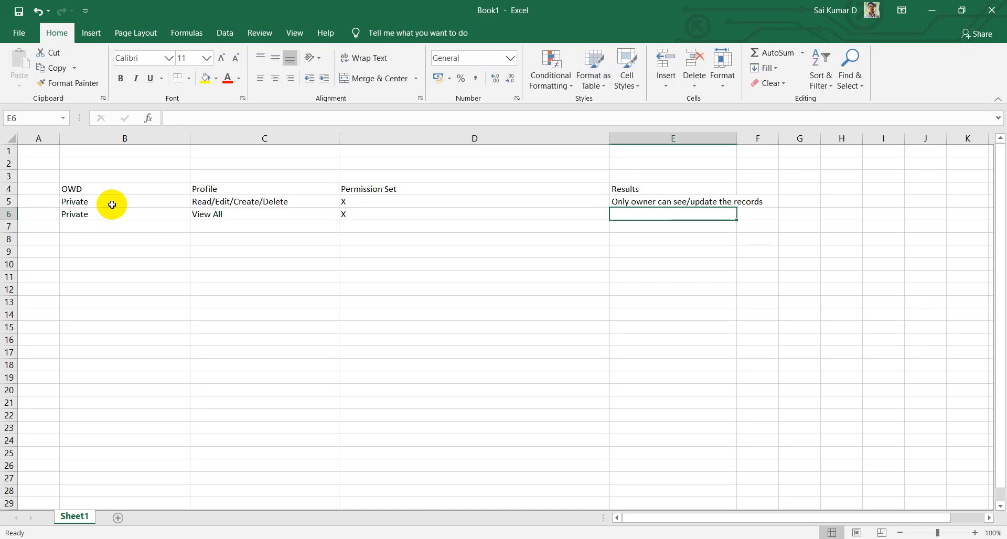
key("Left")
key("Left")
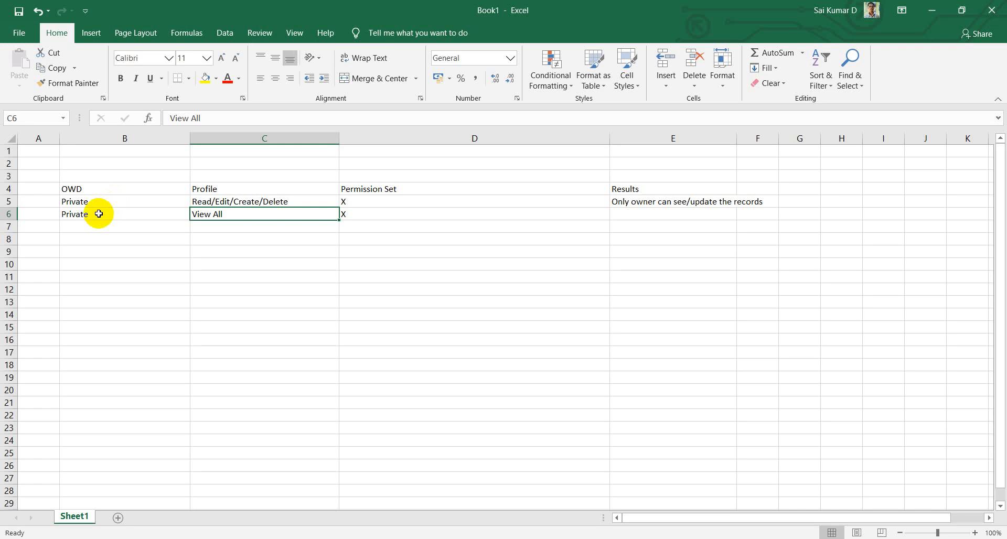
left_click(98, 214)
left_click(240, 216)
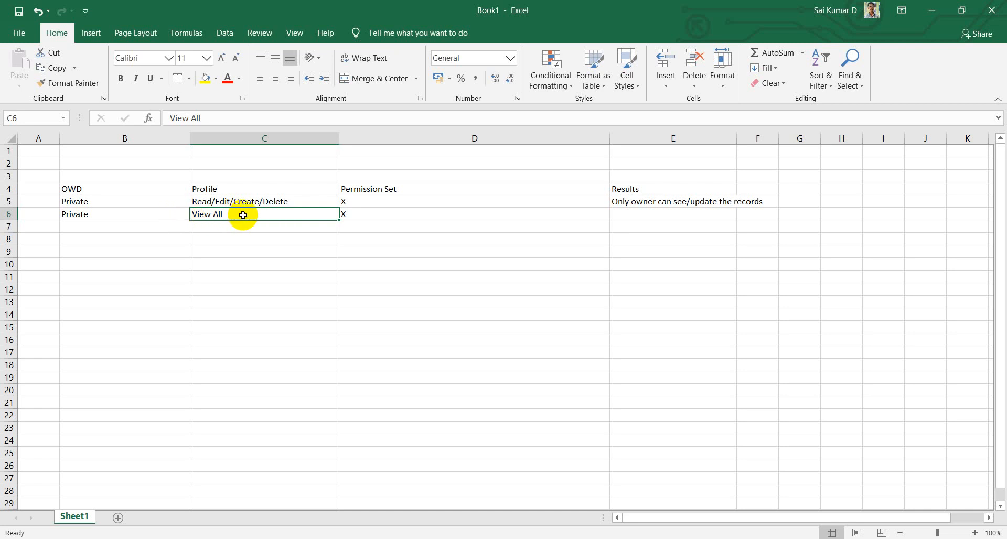
left_click(146, 216)
Enter "See all records" as the row 6 result in cell E6.
left_click(626, 213)
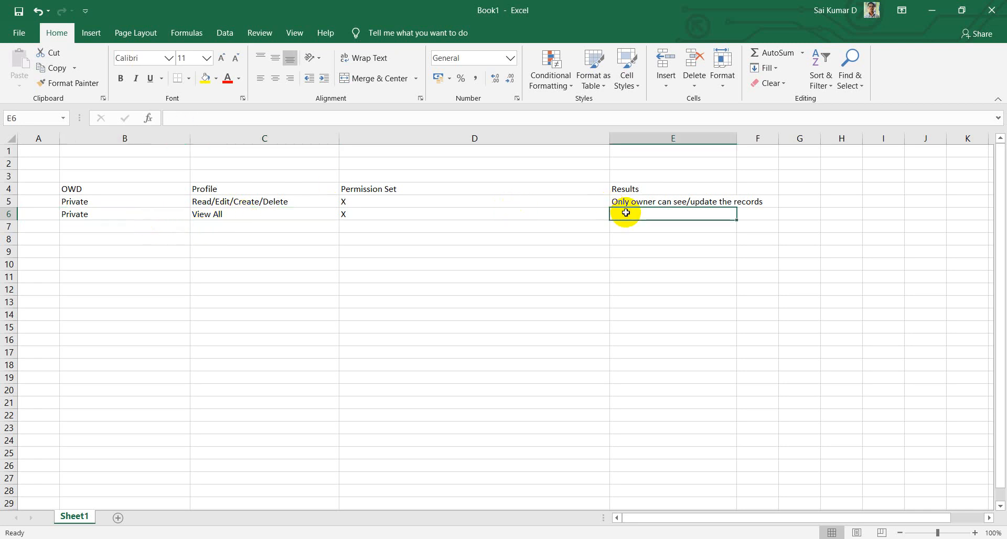
type("See all")
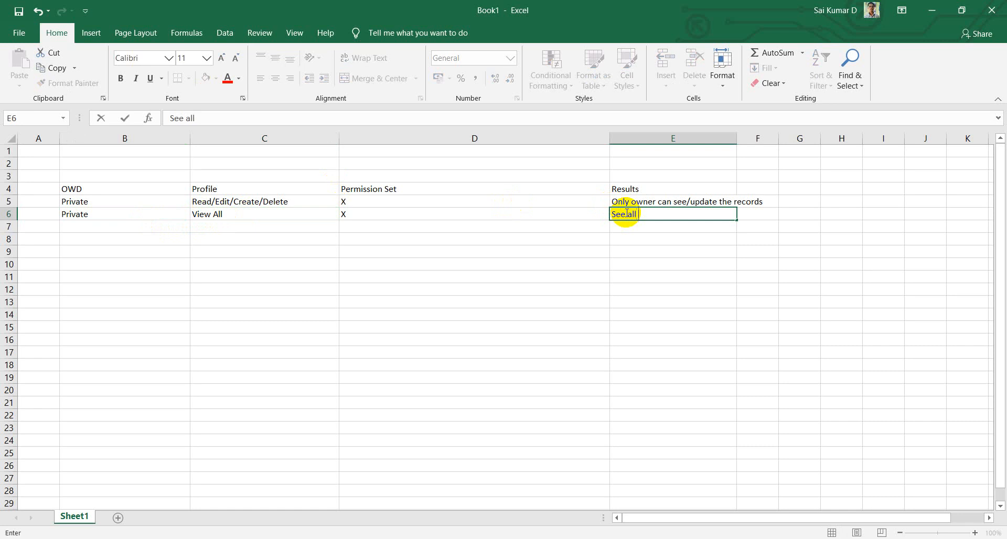
type(" records")
key("Return")
Fill row 7 with OWD "Private", Profile "Modify All" and Permission Set "X".
key("Left")
key("Left")
key("Left")
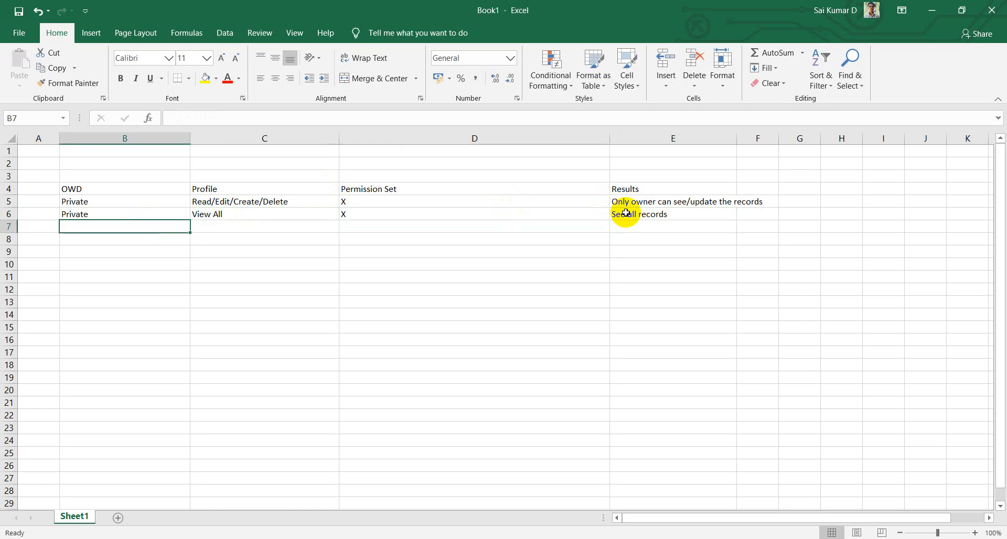
type("Private")
key("Tab")
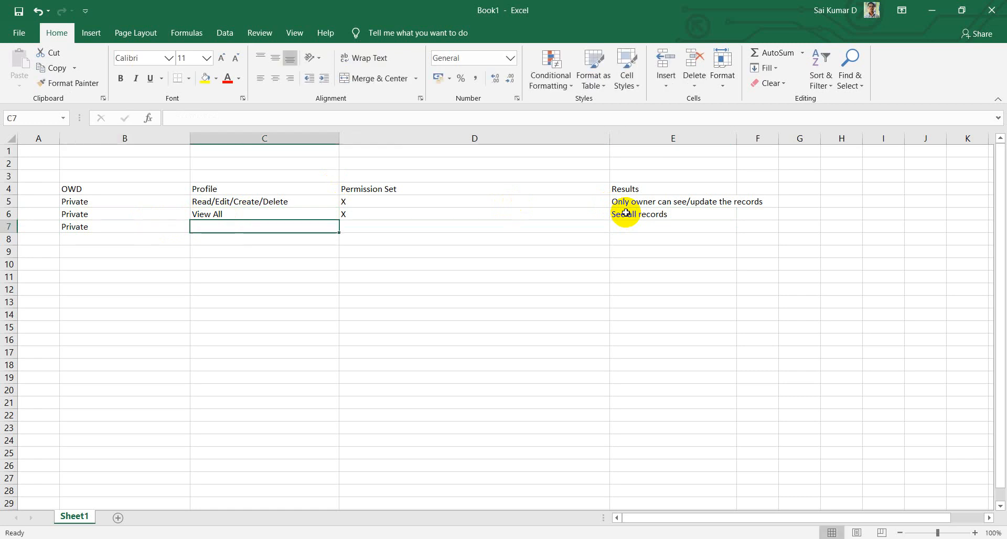
type("Mod")
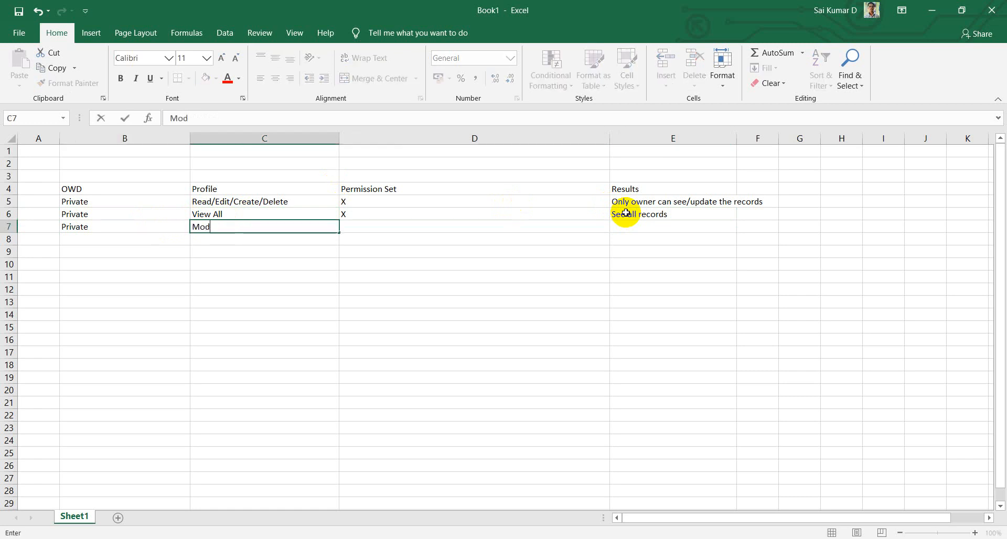
type("ify All")
key("Tab")
type("X")
key("Tab")
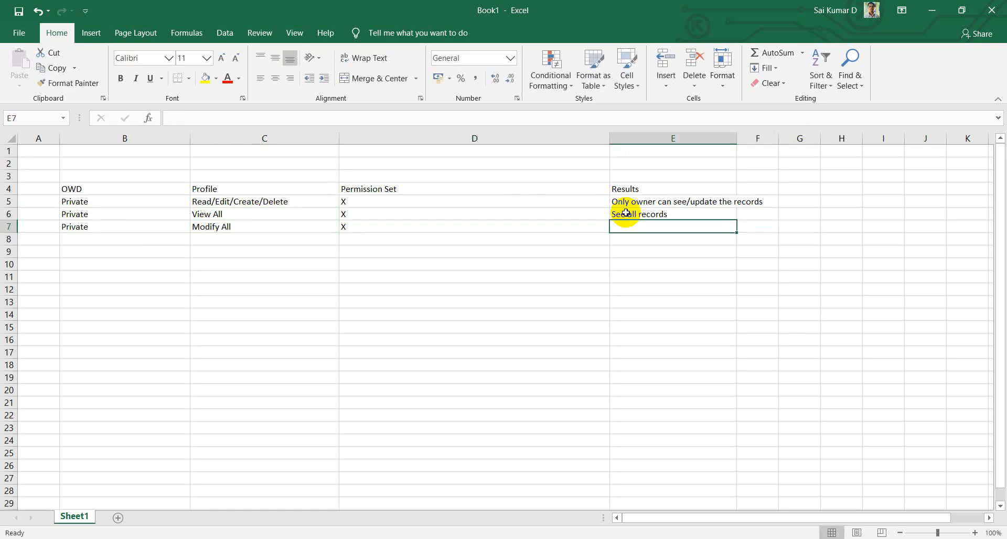
Enter "See/edit all records" as the row 7 result in cell E7.
type("See/edit")
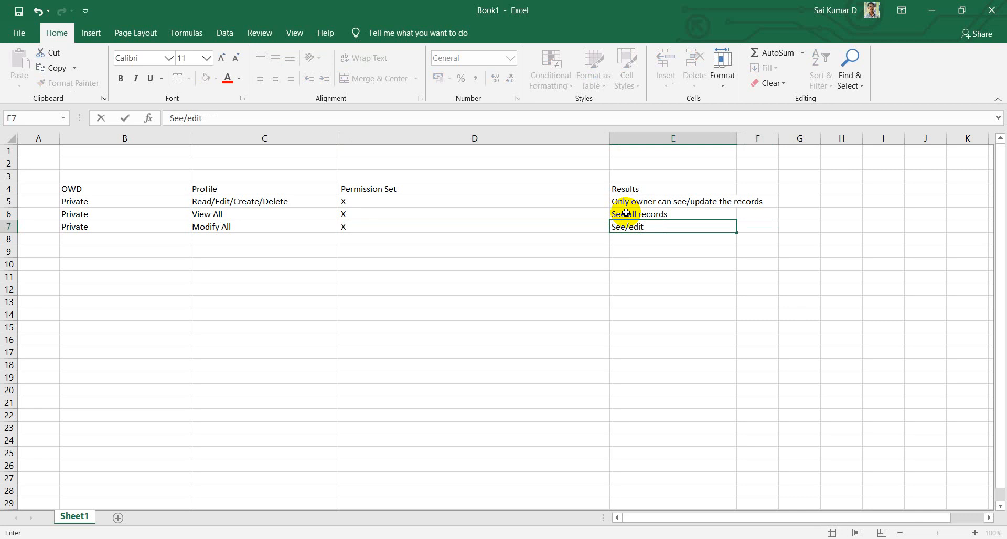
type(" all records")
left_click_drag(626, 213, 387, 213)
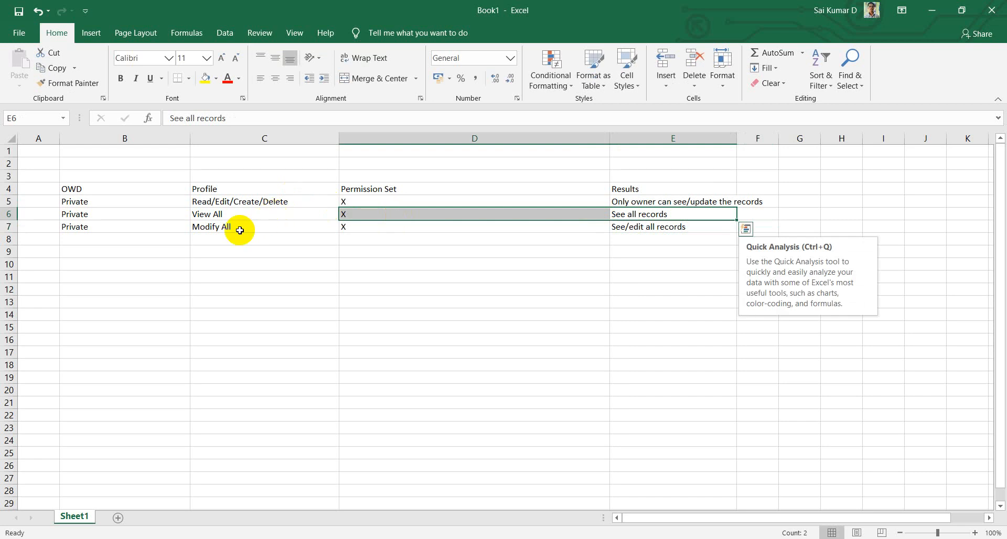
Fill row 9 with OWD "P Read Only", Profile "X" and Permission Set "X", leaving row 8 blank.
left_click(269, 250)
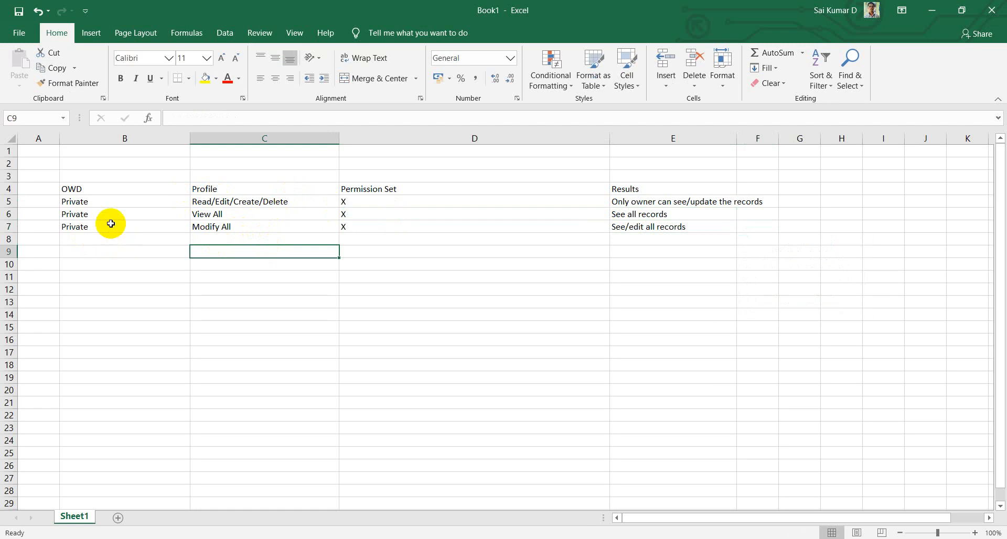
left_click(87, 250)
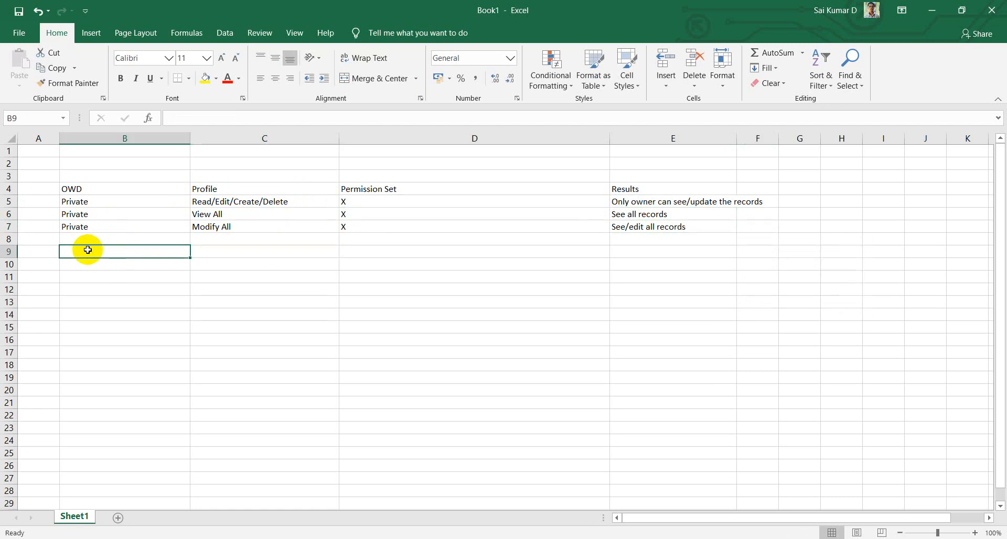
type("P")
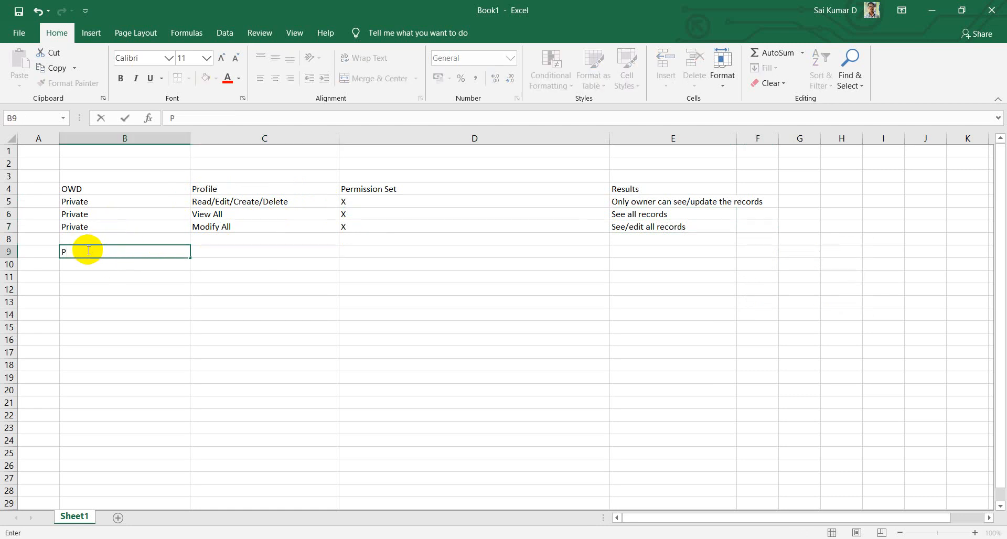
type(" Read Only")
key("Tab")
type("X")
key("Tab")
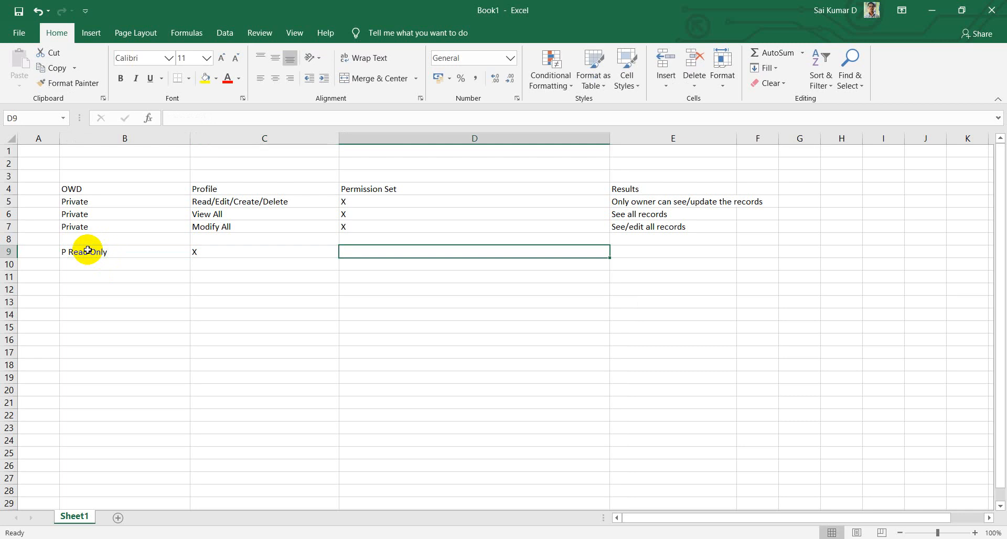
type("X")
key("Tab")
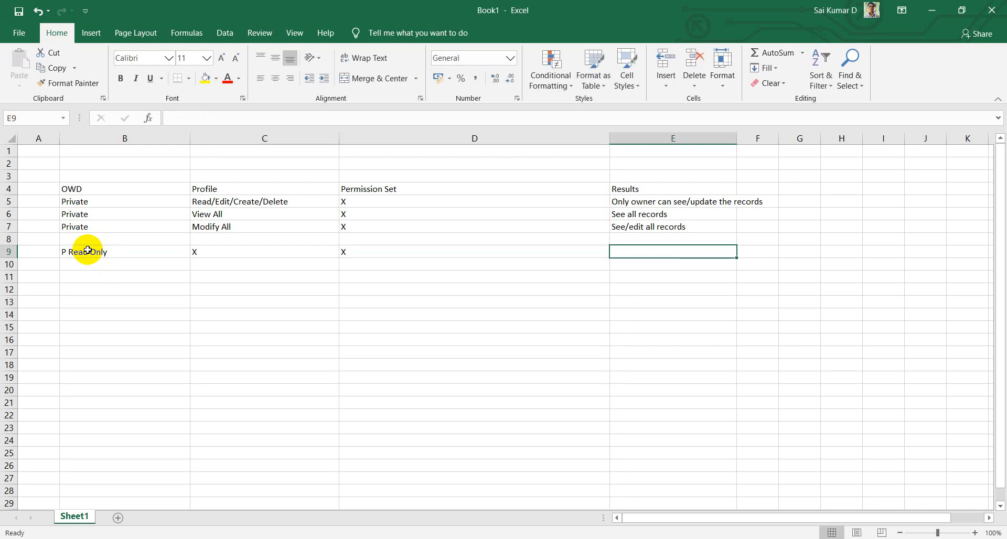
Enter "No Access" as the row 9 result in cell E9.
type("No ")
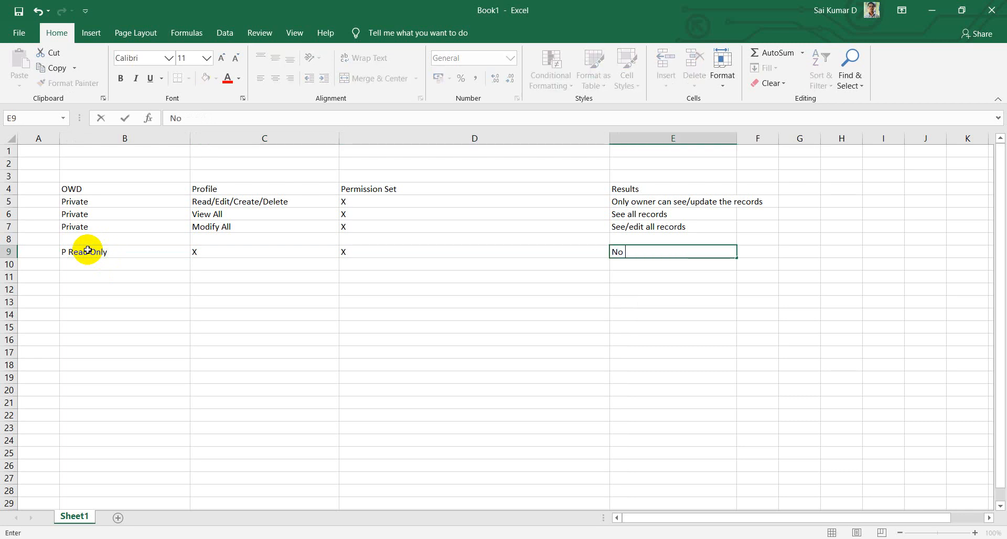
type("Access")
key("Return")
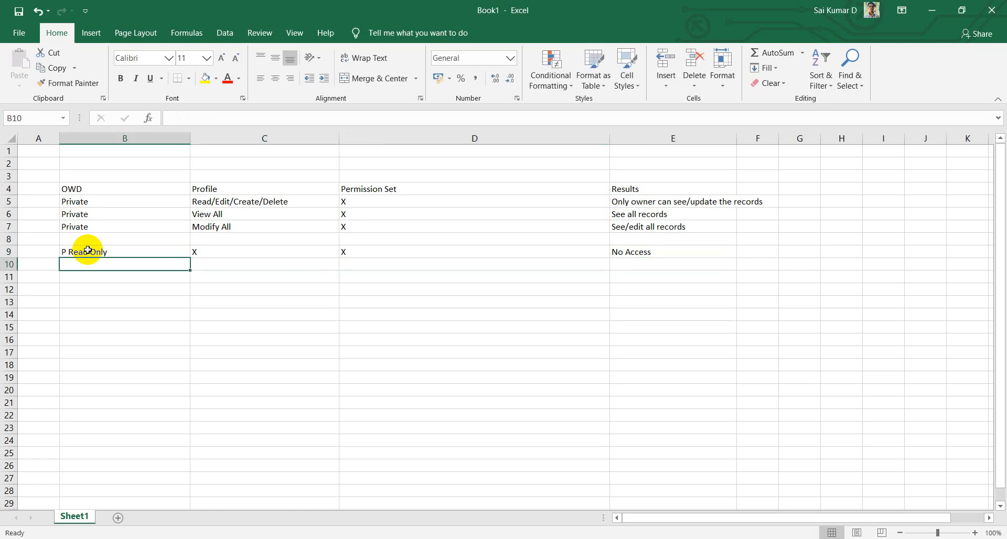
Fill row 10 with OWD "P R/W", Profile "X", Permission Set "X" and result "No Access".
type("P")
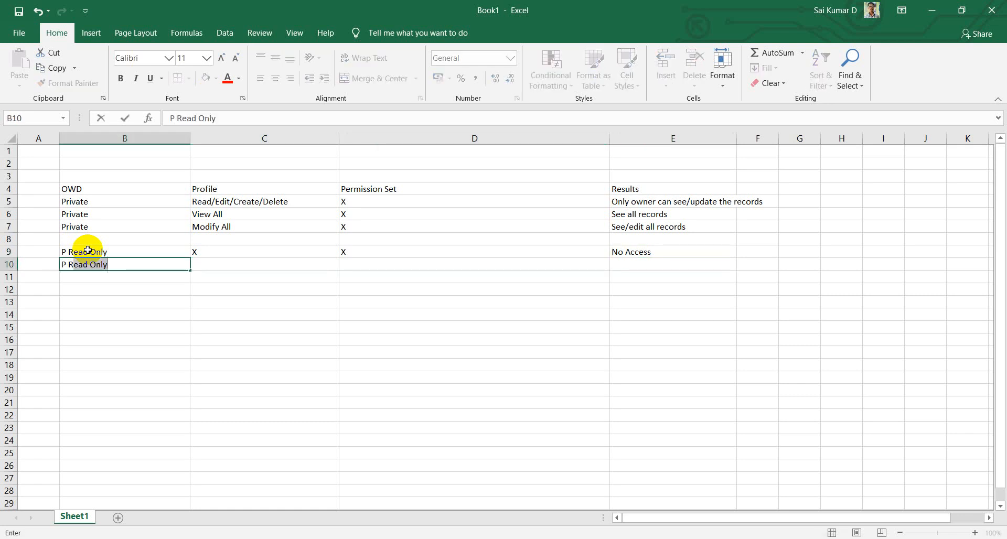
type(" R/W")
key("Tab")
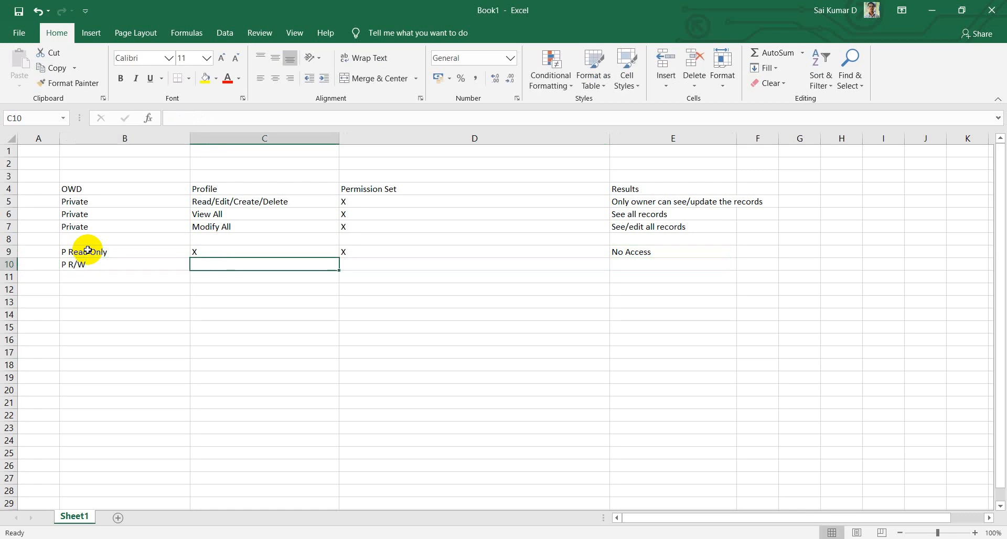
type("X")
key("Tab")
type("X")
key("Tab")
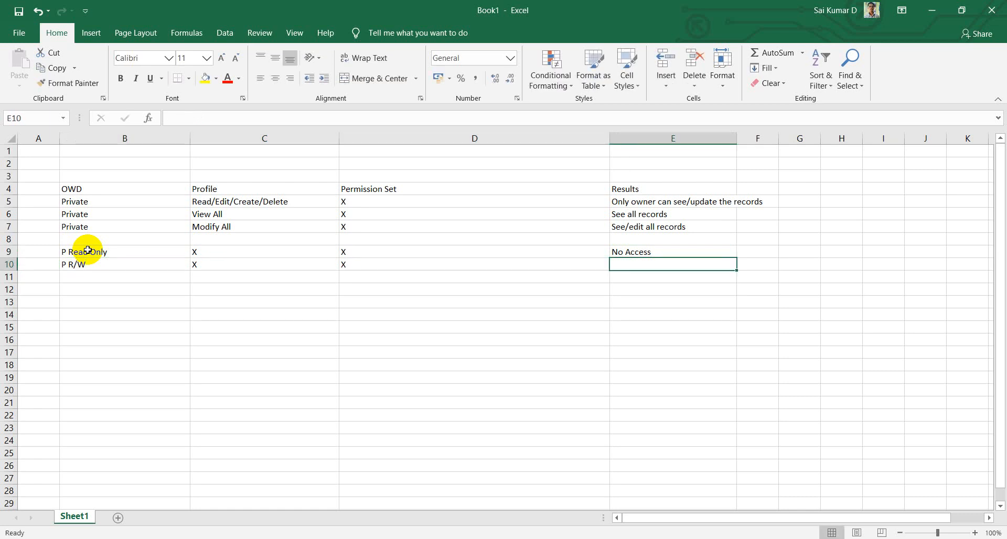
type("No Access")
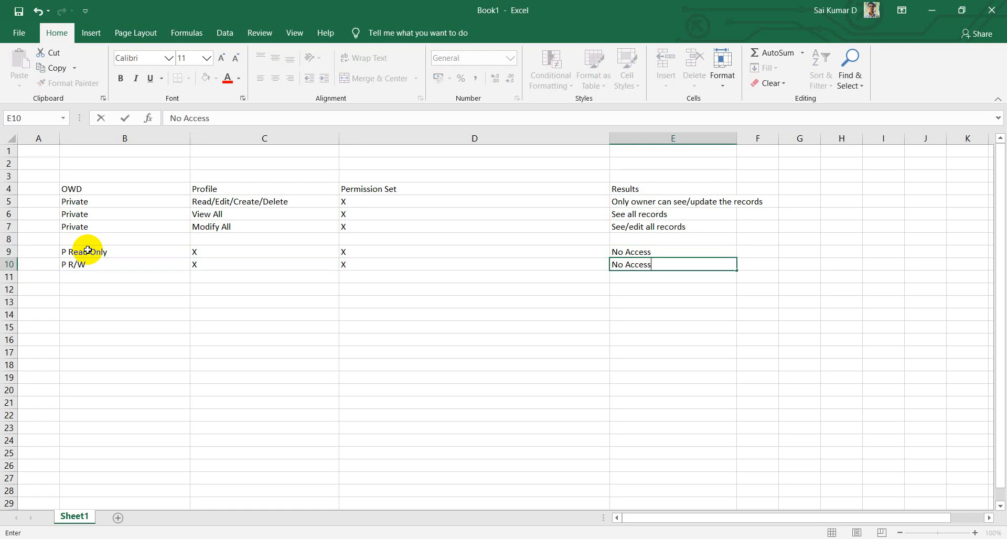
key("Return")
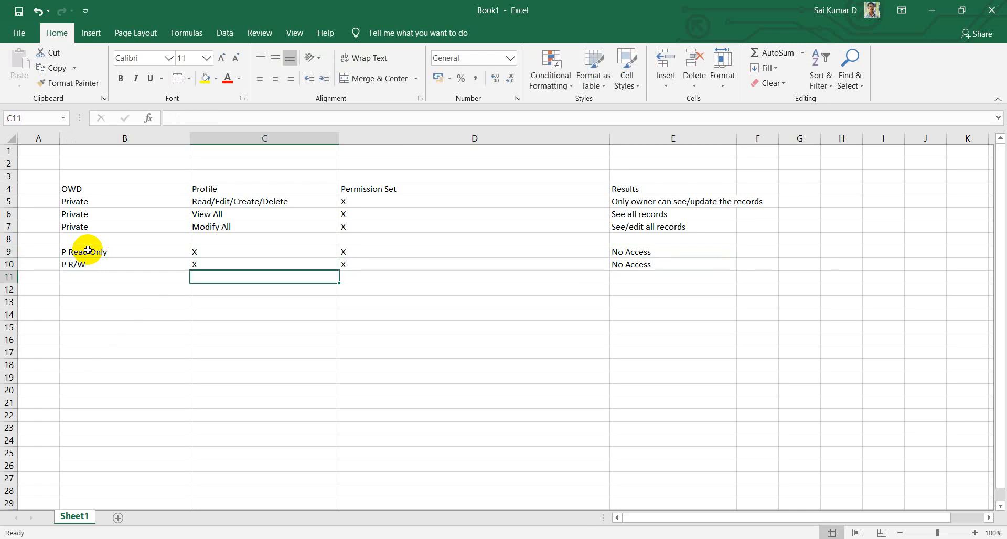
Select the Profile entries of the three Private rows, C5:C7, to review them.
key("Up")
key("Up")
key("Up")
key("Up")
key("Up")
key("Up")
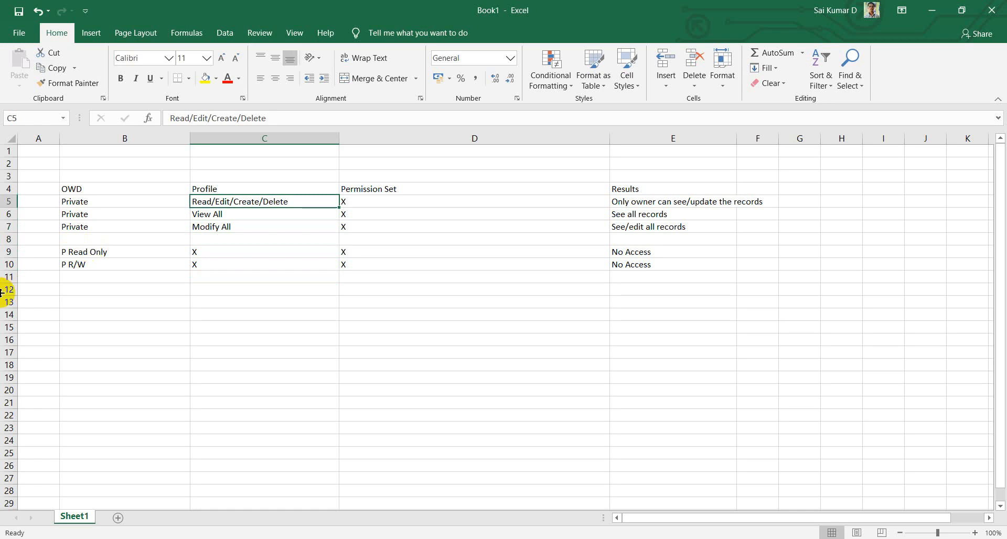
left_click_drag(226, 202, 225, 225)
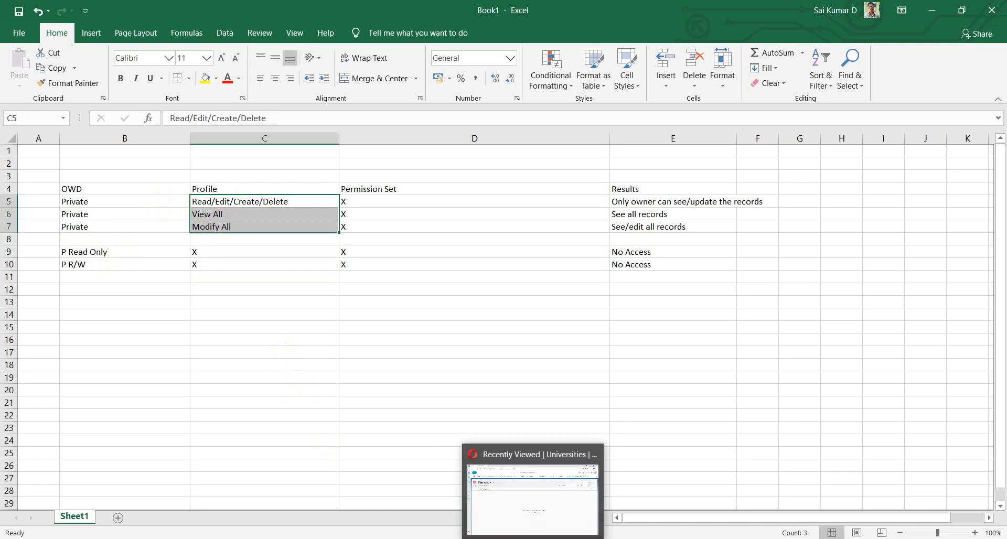
Switch to Salesforce in Chrome and save the University object's default internal access as Private in the organization-wide sharing defaults.
left_click(435, 538)
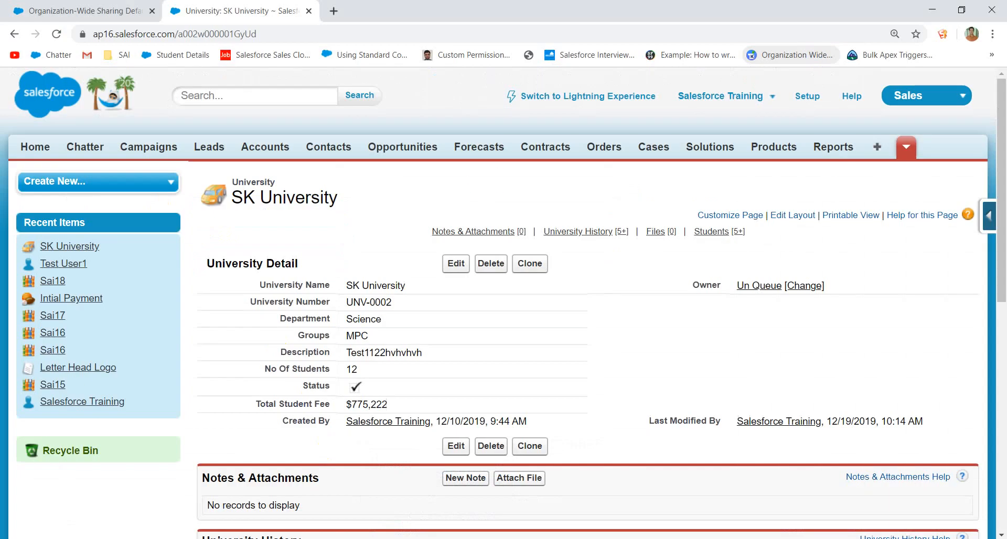
left_click(96, 11)
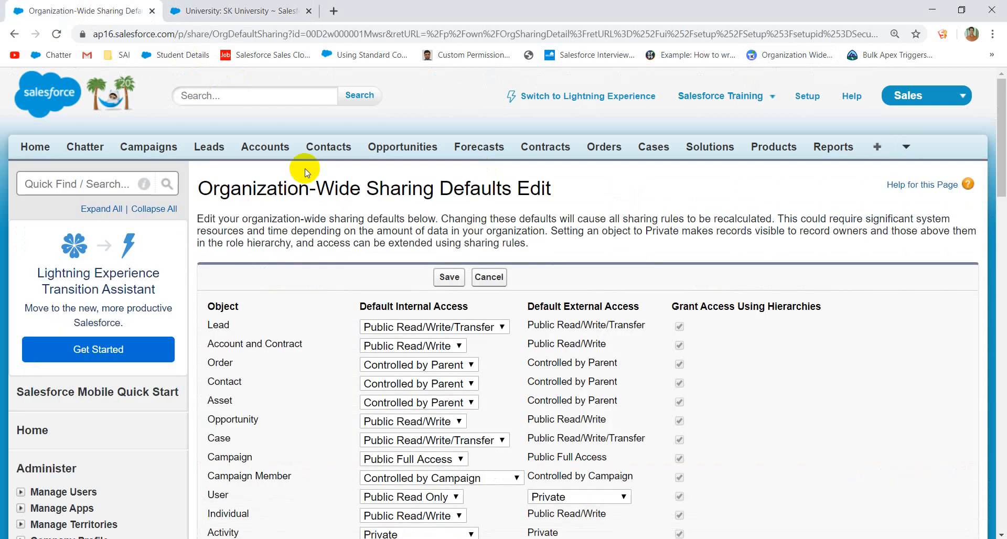
scroll(575, 307, "down", 7)
scroll(576, 307, "down", 6)
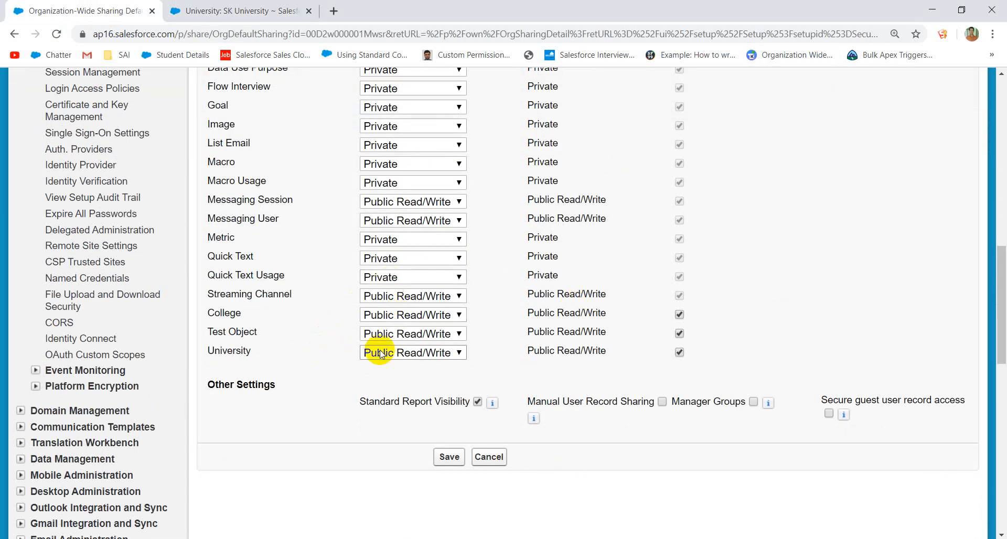
left_click(397, 354)
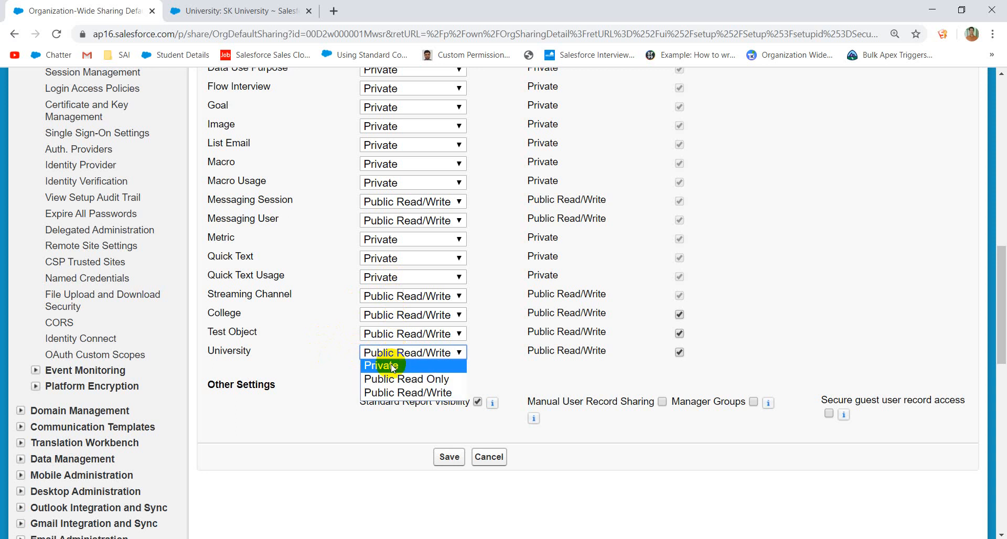
left_click(394, 367)
left_click(439, 459)
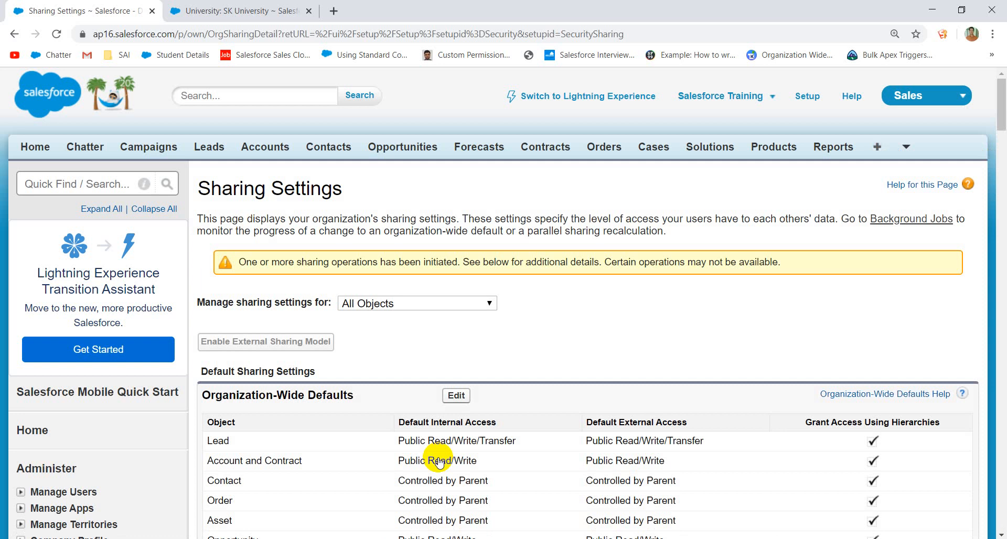
Transfer ownership of the SK University record to the Salesforce Training user and save.
left_click(229, 12)
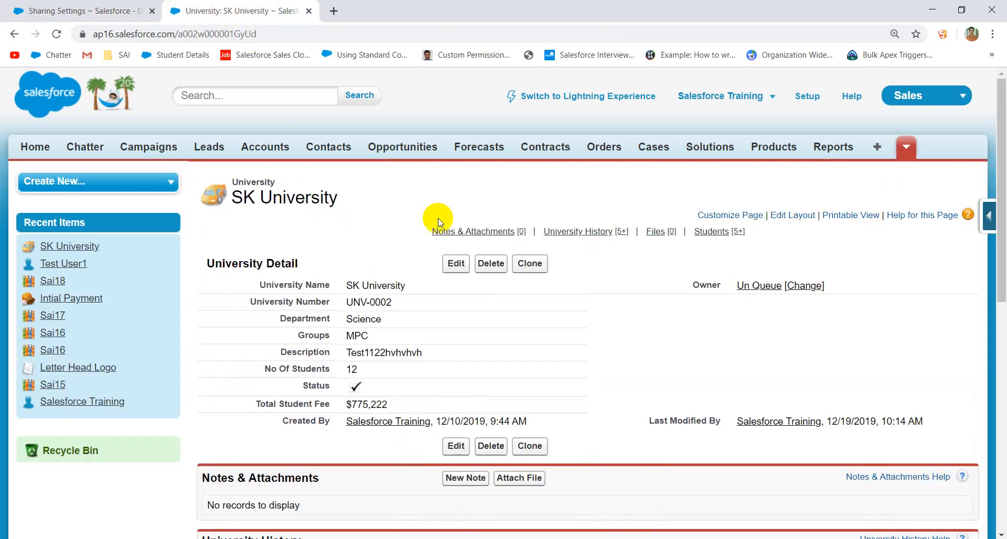
left_click(796, 286)
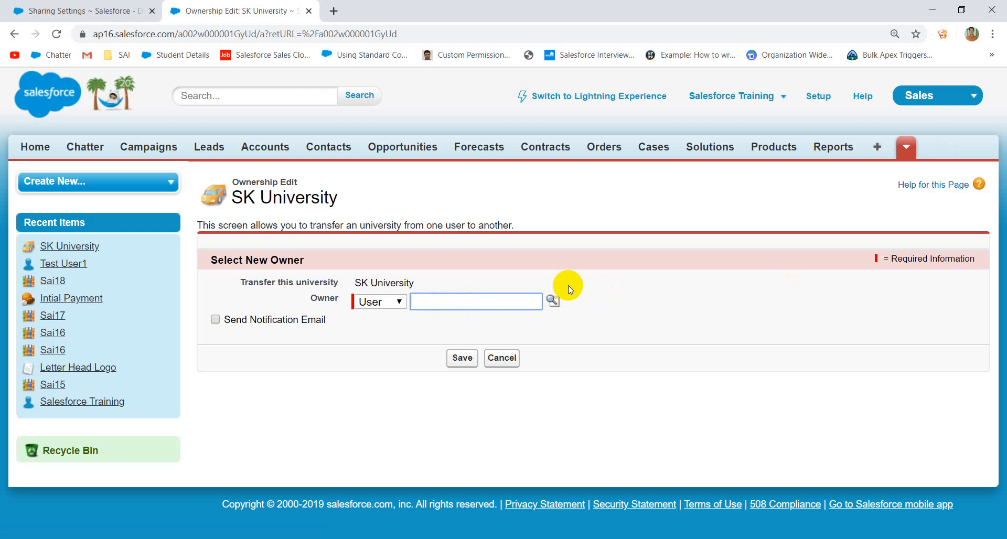
left_click(554, 300)
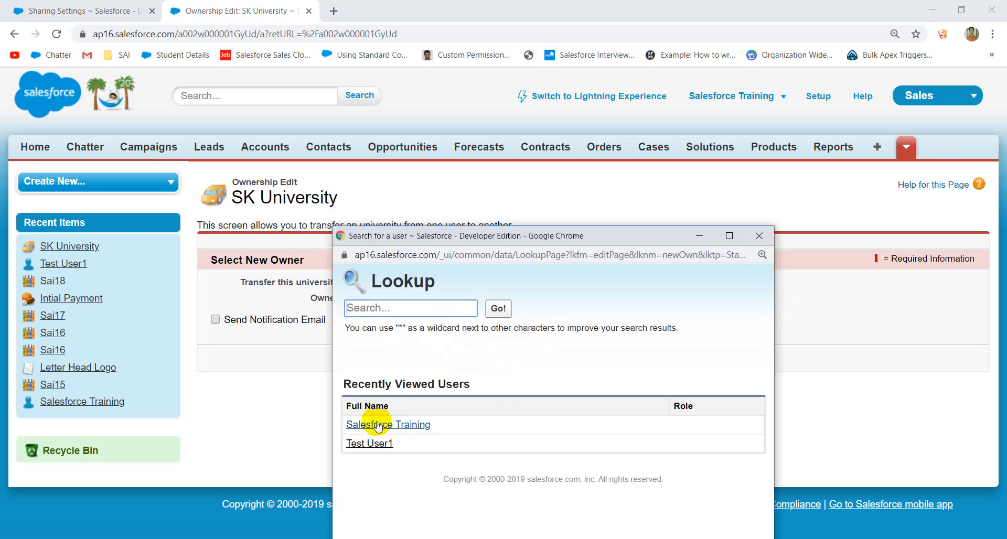
left_click(377, 421)
left_click(461, 359)
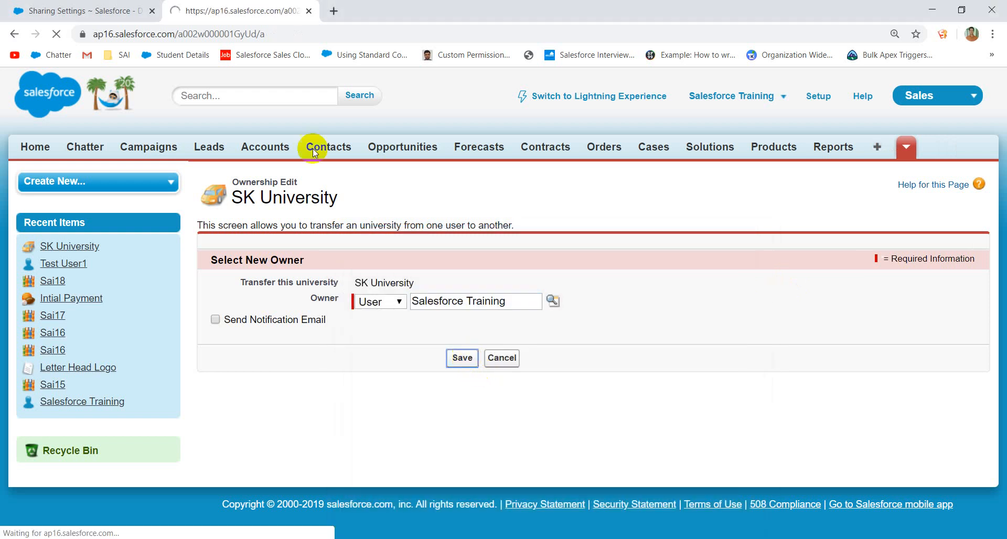
Reload the Sharing Settings page and check the University object's organization-wide default access.
left_click(102, 11)
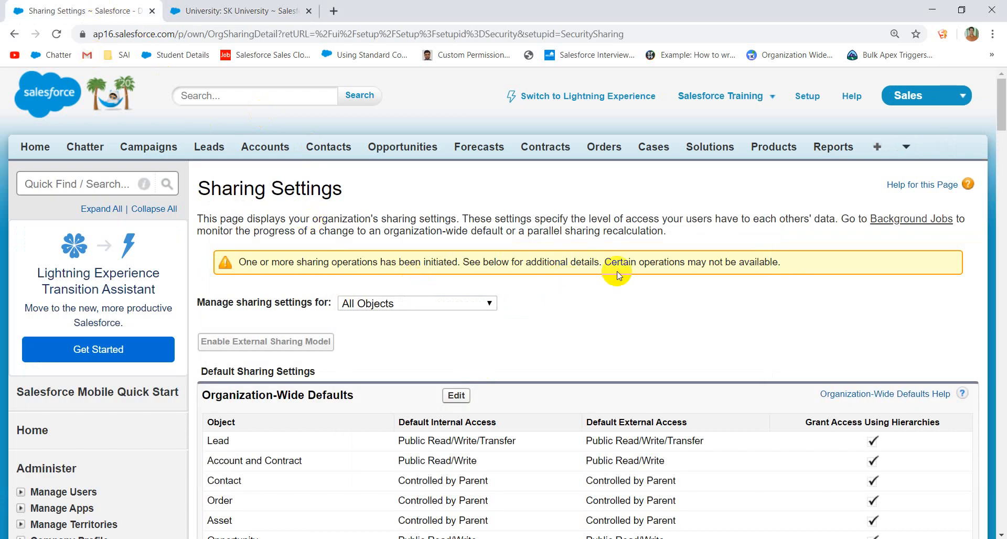
key("ctrl+a")
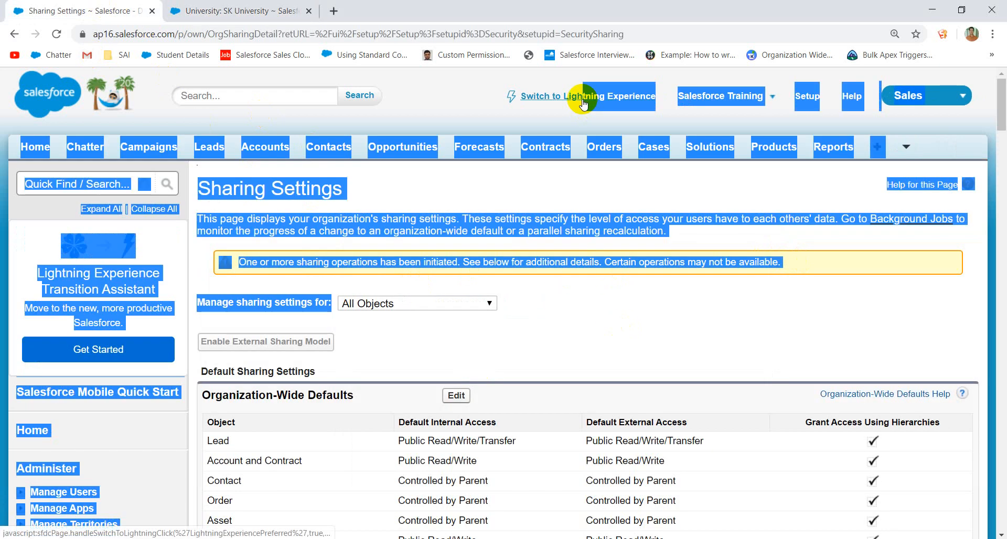
left_click(568, 338)
scroll(571, 341, "down", 12)
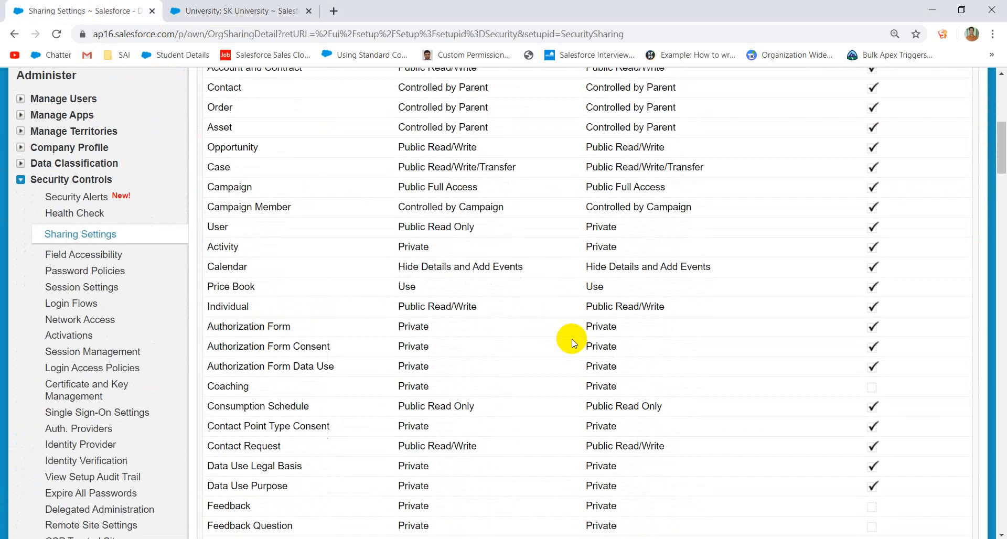
left_click_drag(573, 340, 558, 231)
scroll(557, 232, "up", 12)
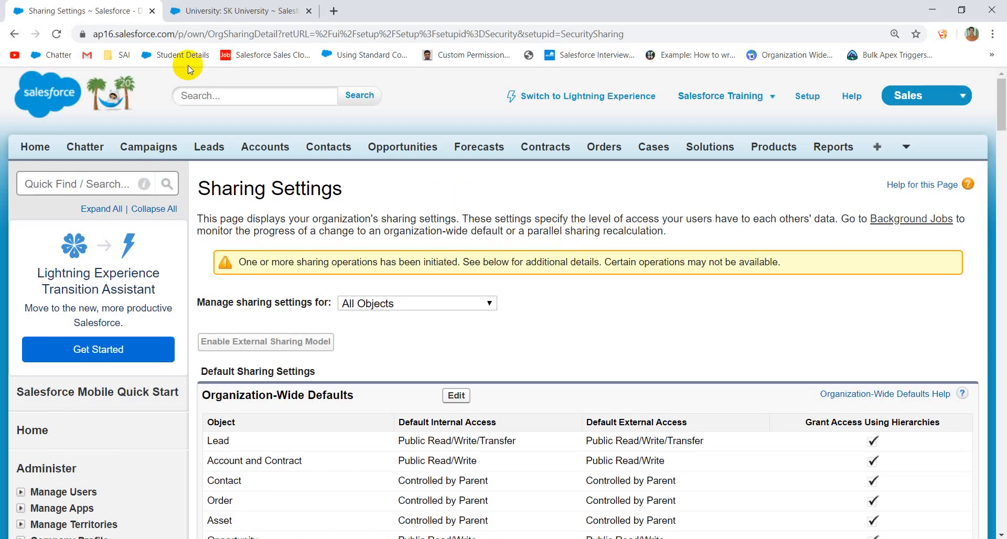
left_click(58, 34)
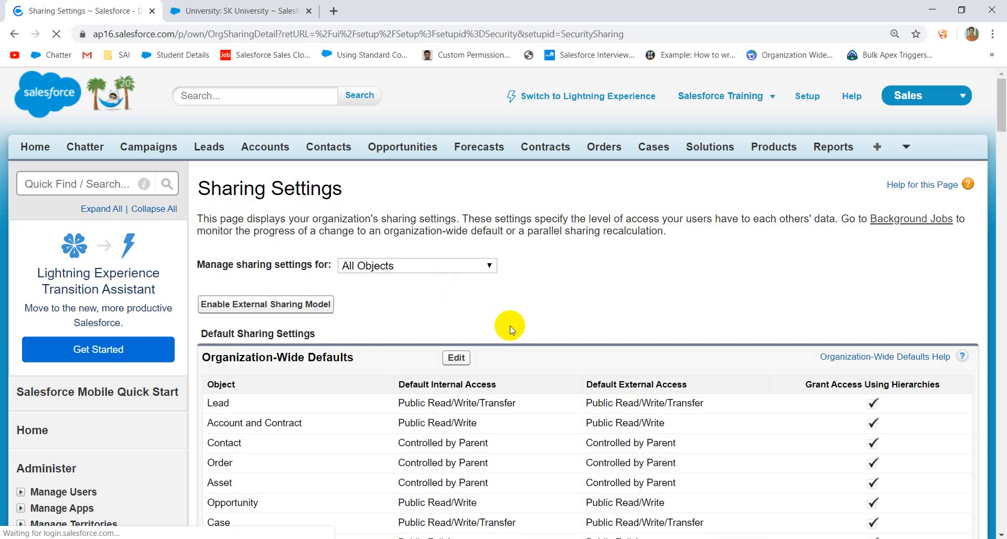
scroll(507, 321, "down", 9)
scroll(509, 319, "down", 4)
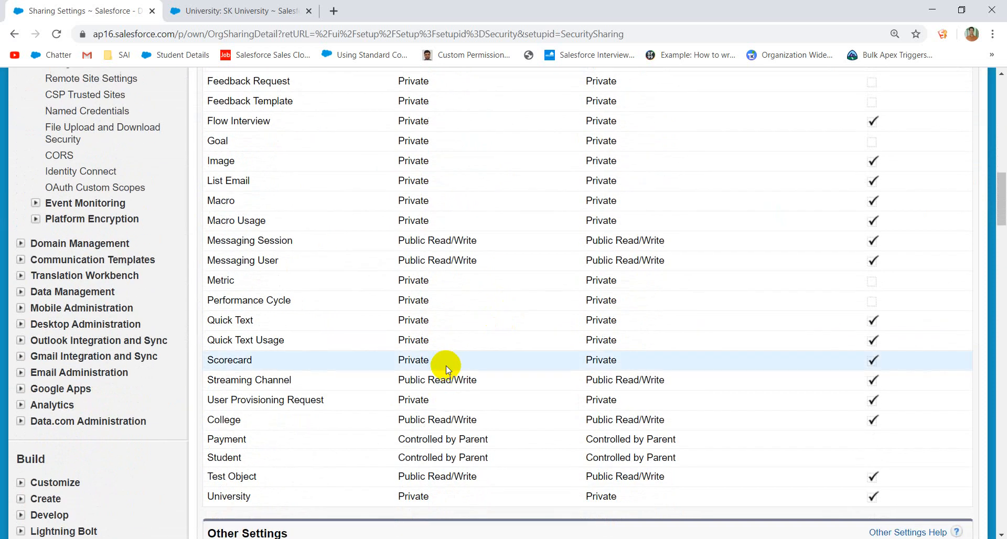
Highlight University's Private default internal access, then switch to Opera and check the All list view of Universities.
left_click_drag(399, 477, 438, 480)
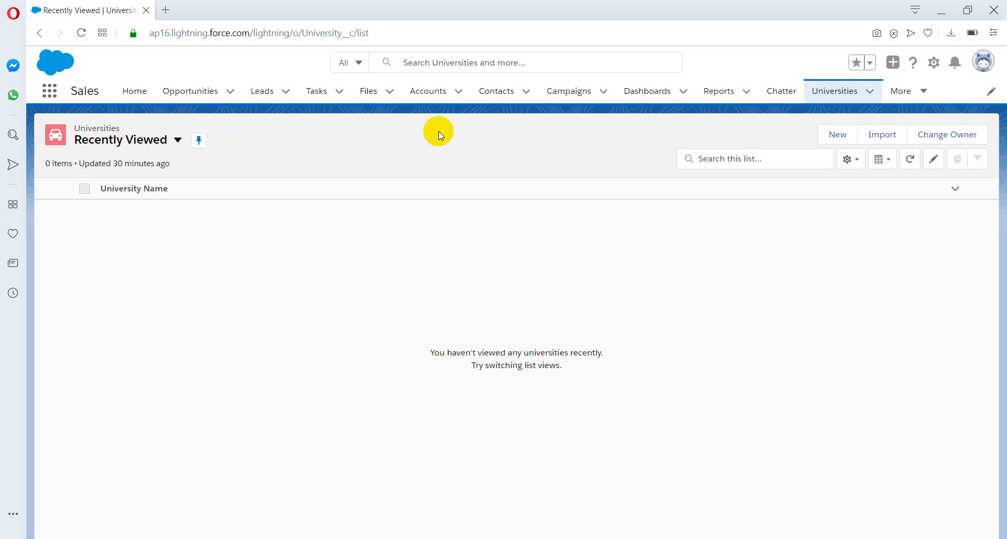
left_click(869, 93)
left_click(841, 93)
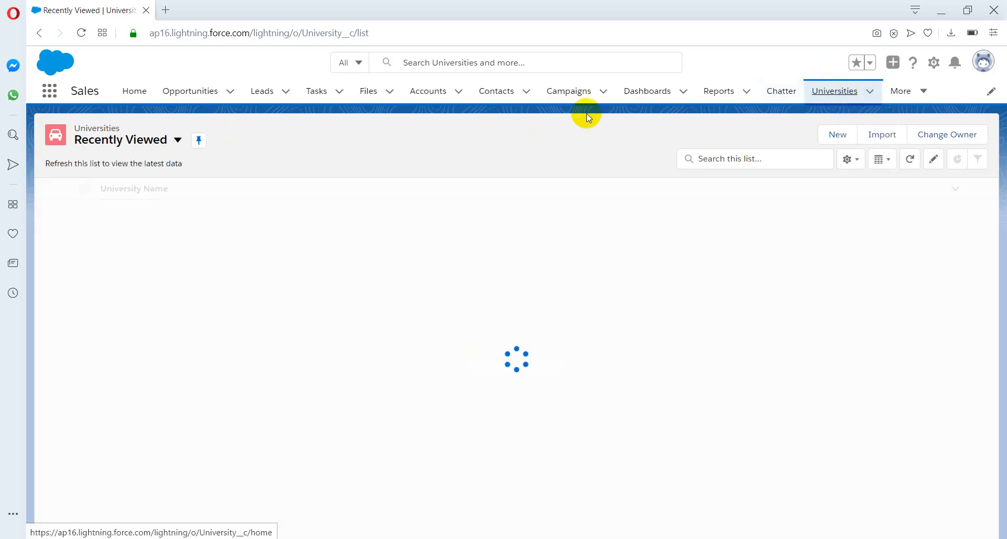
left_click(178, 140)
left_click(131, 190)
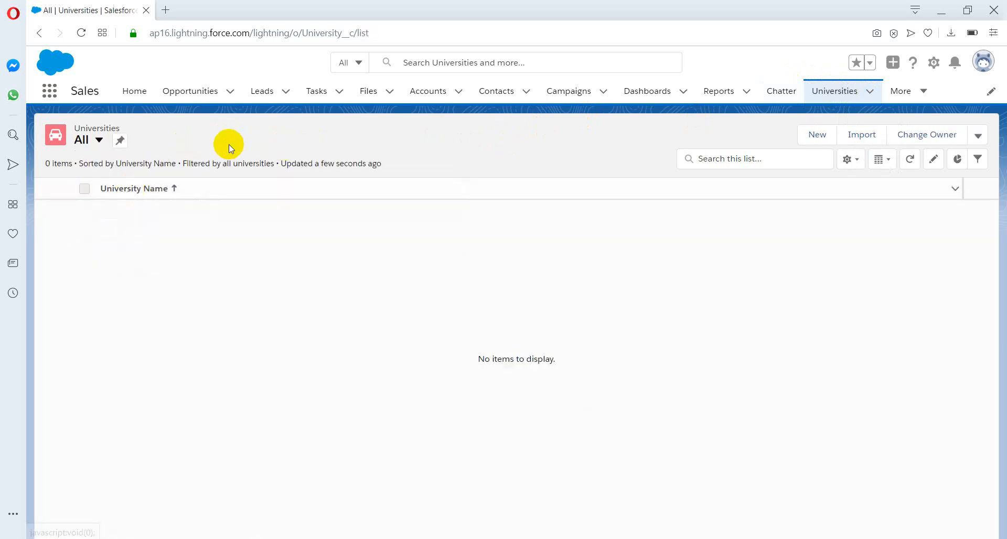
left_click(100, 141)
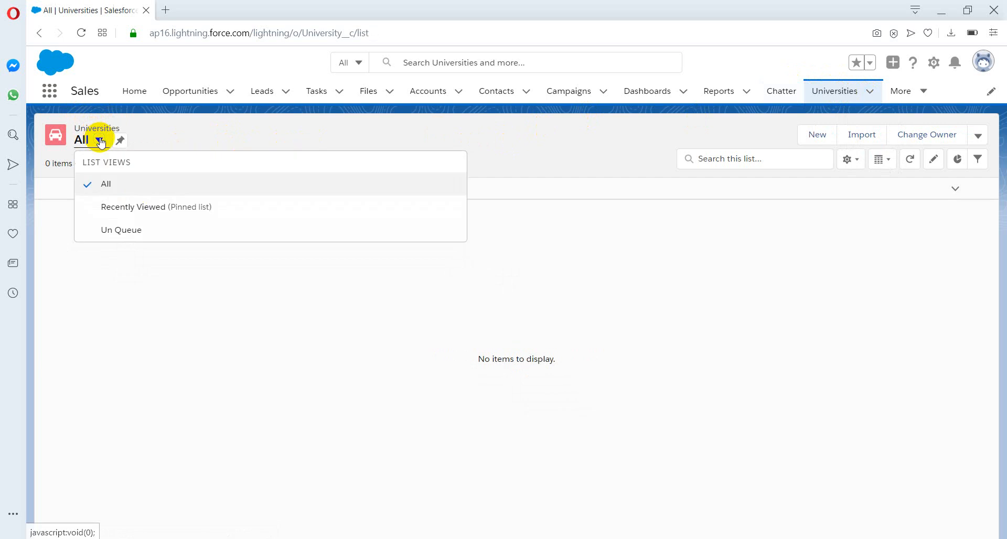
left_click(171, 187)
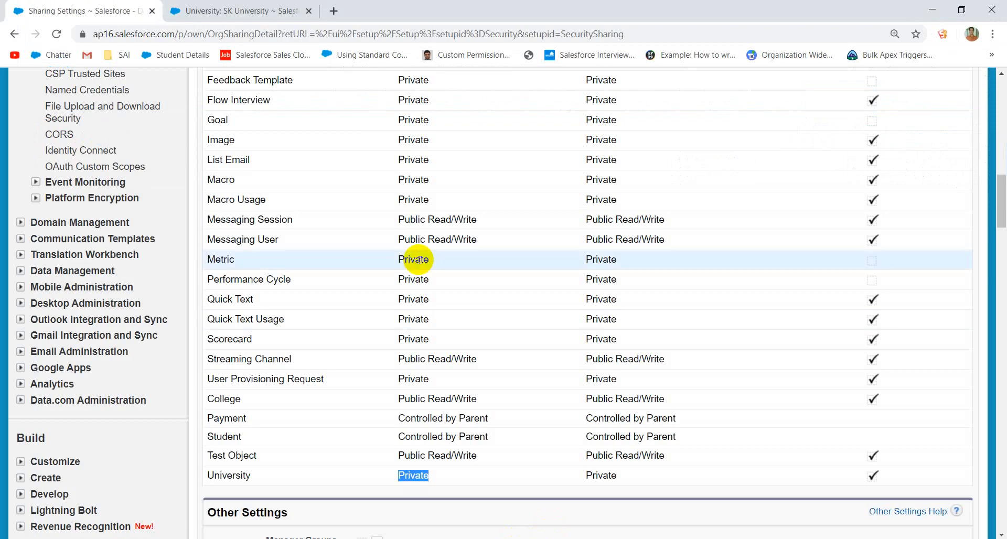
Switch to Chrome, find Profiles in Setup and open My Profile1 for editing.
scroll(394, 210, "up", 10)
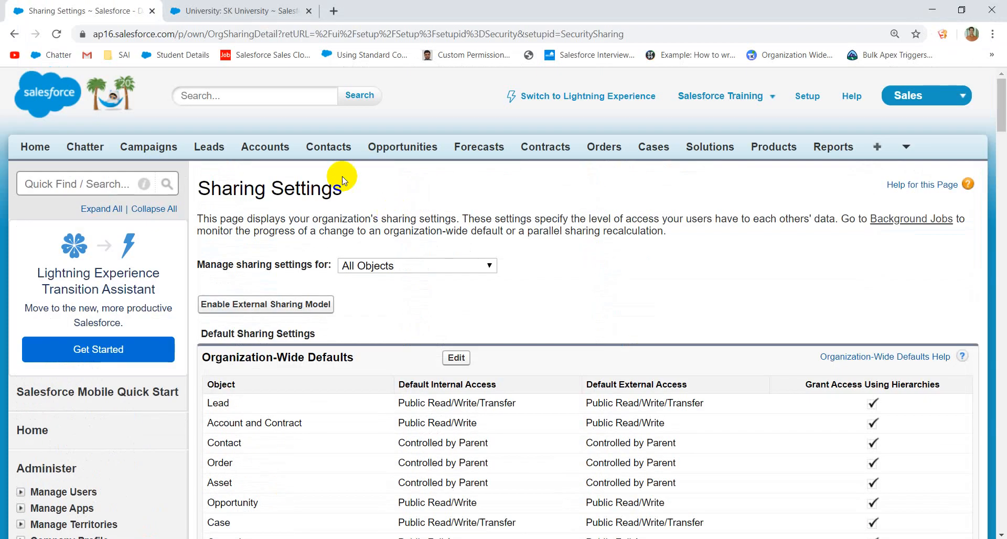
left_click(97, 183)
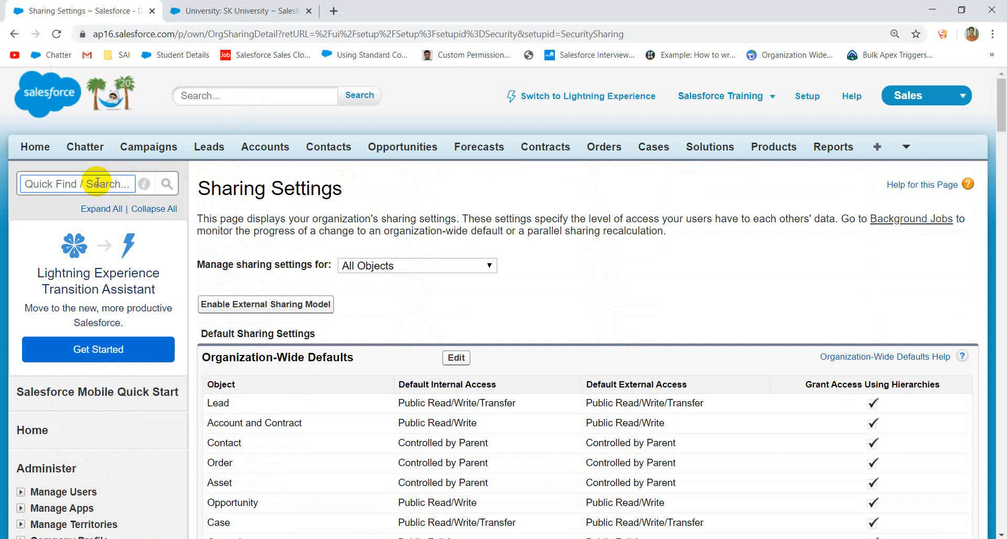
type("profil")
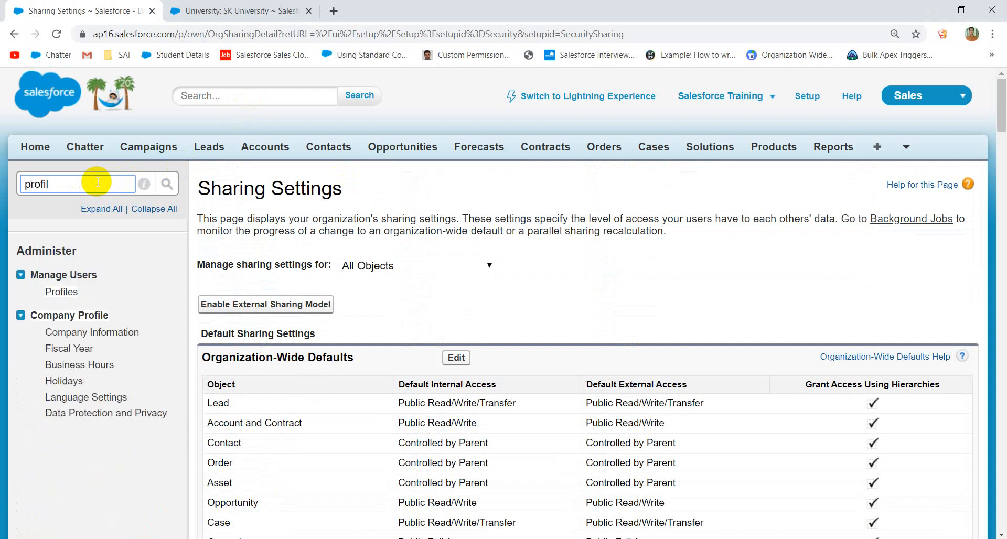
left_click(74, 297)
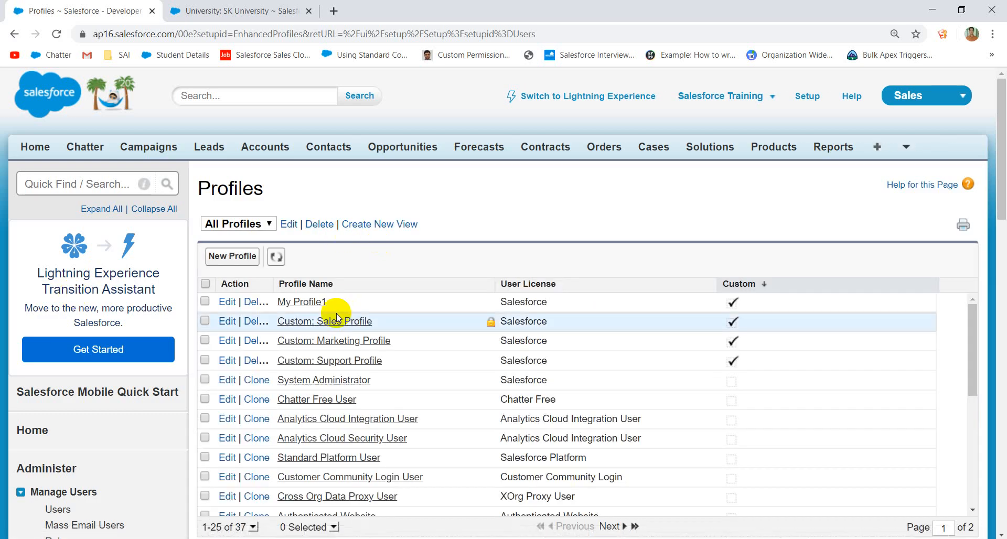
scroll(337, 318, "down", 5)
scroll(338, 318, "up", 5)
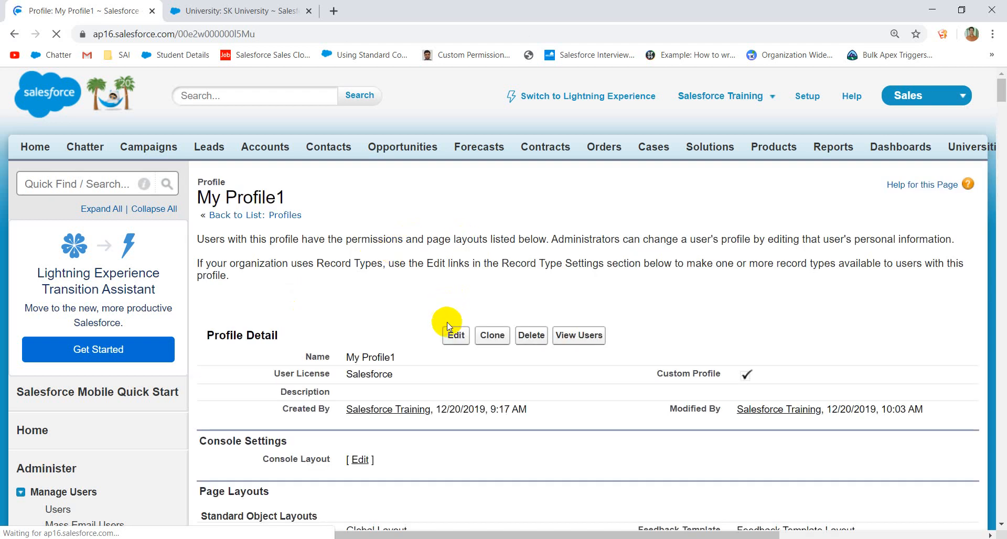
left_click(452, 361)
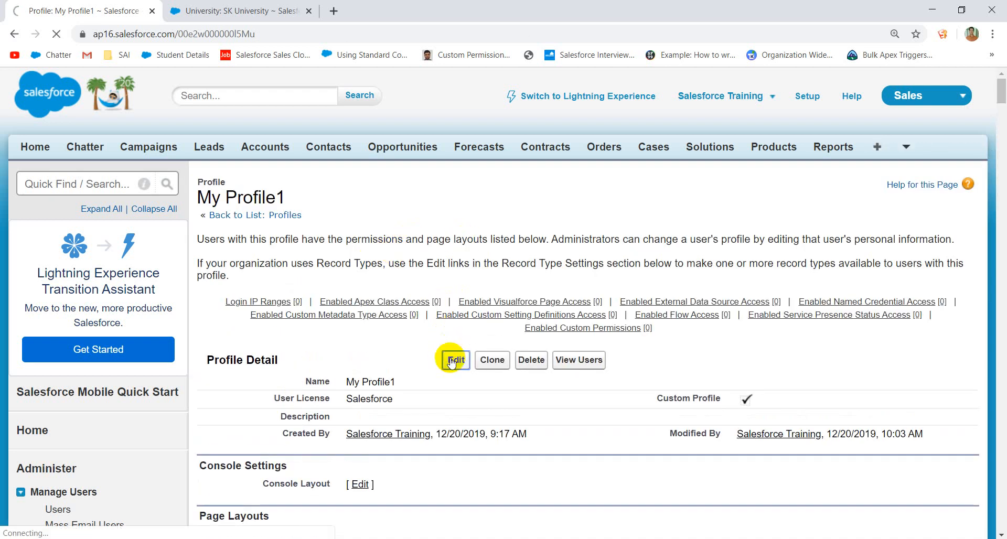
Remove the Read permission on Universities from My Profile1's custom object permissions and save the profile.
scroll(452, 363, "down", 20)
scroll(451, 362, "down", 20)
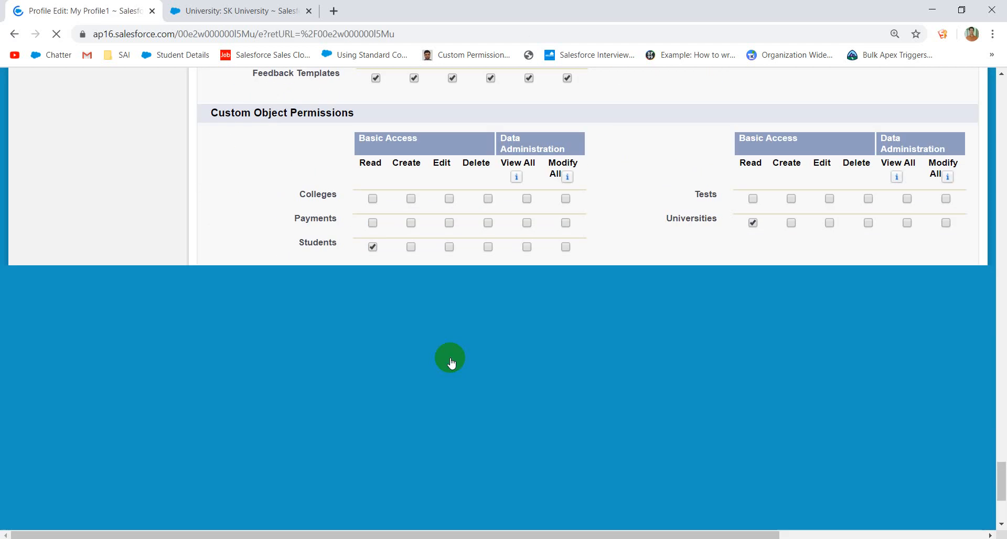
scroll(593, 286, "up", 15)
scroll(590, 281, "down", 15)
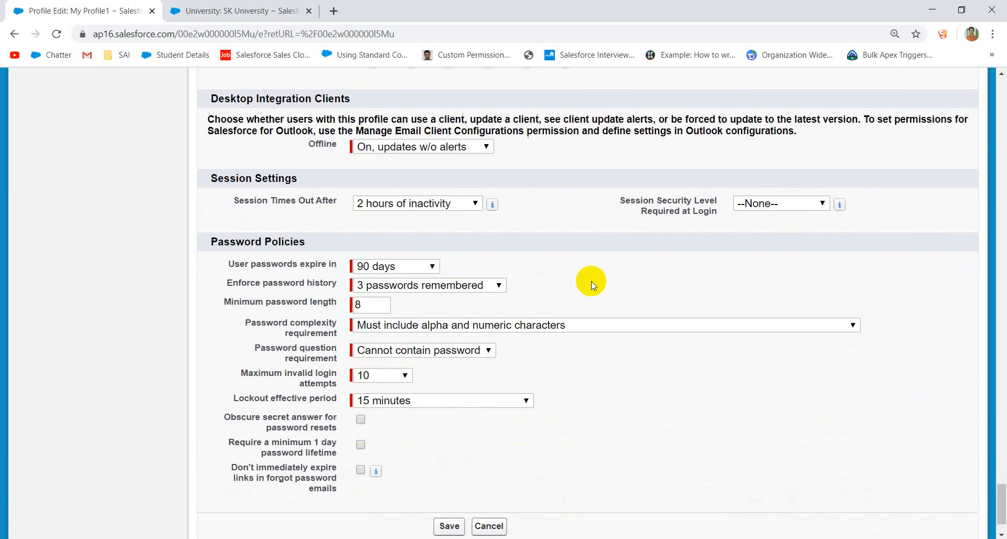
scroll(591, 281, "up", 5)
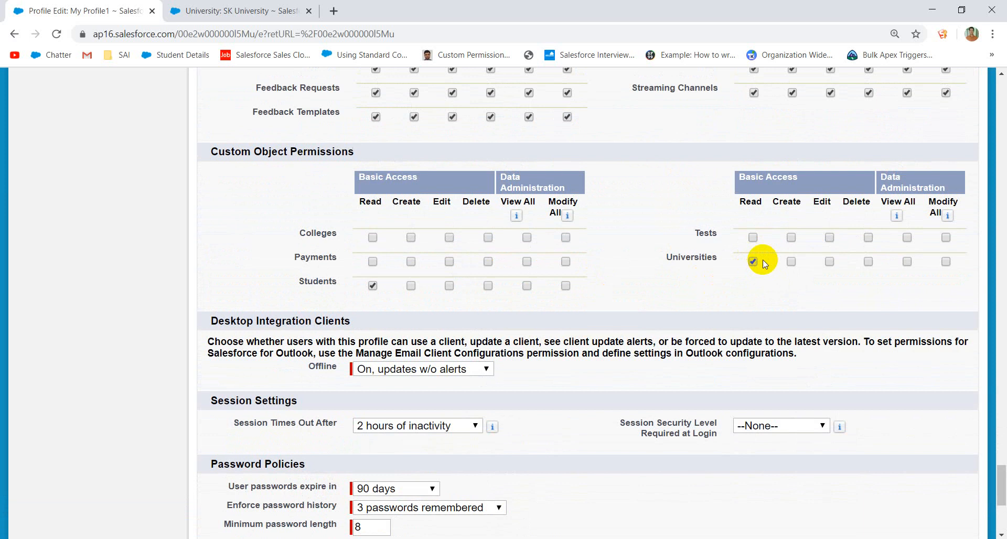
key("alt+Tab")
key("alt+Tab")
left_click(753, 262)
key("Home")
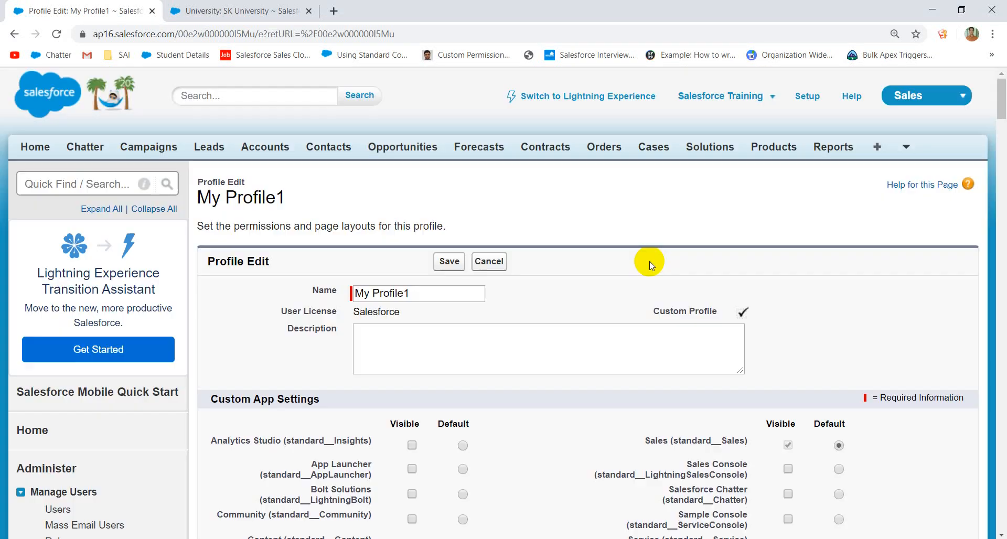
left_click(446, 269)
Switch to Opera, reload the Sales app's Home page and check whether Universities is among its navigation items.
key("alt+Tab")
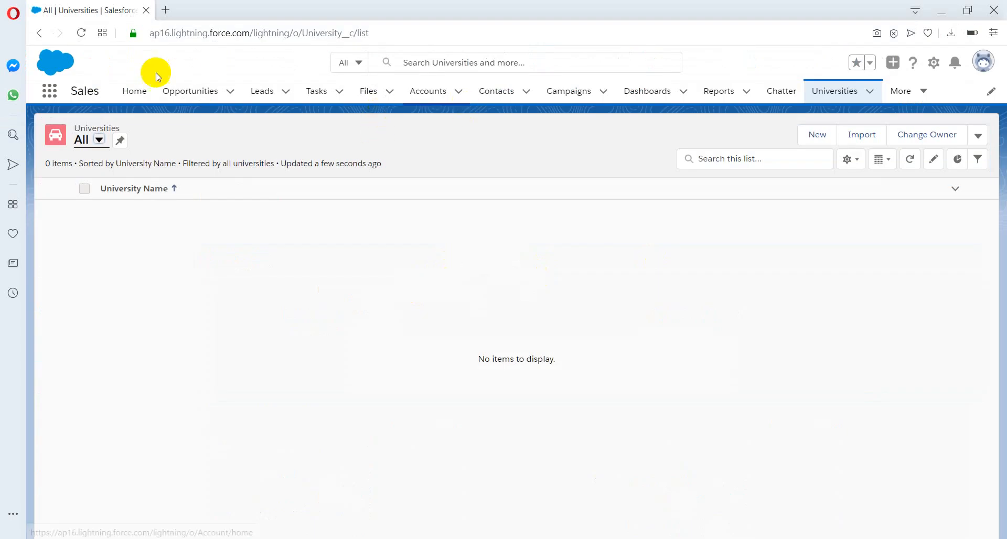
left_click(129, 95)
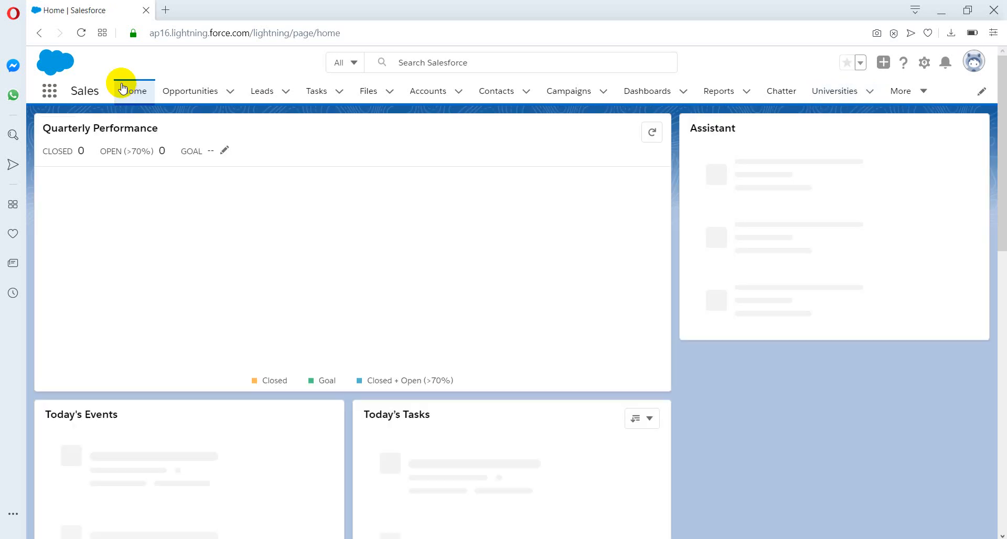
left_click(83, 35)
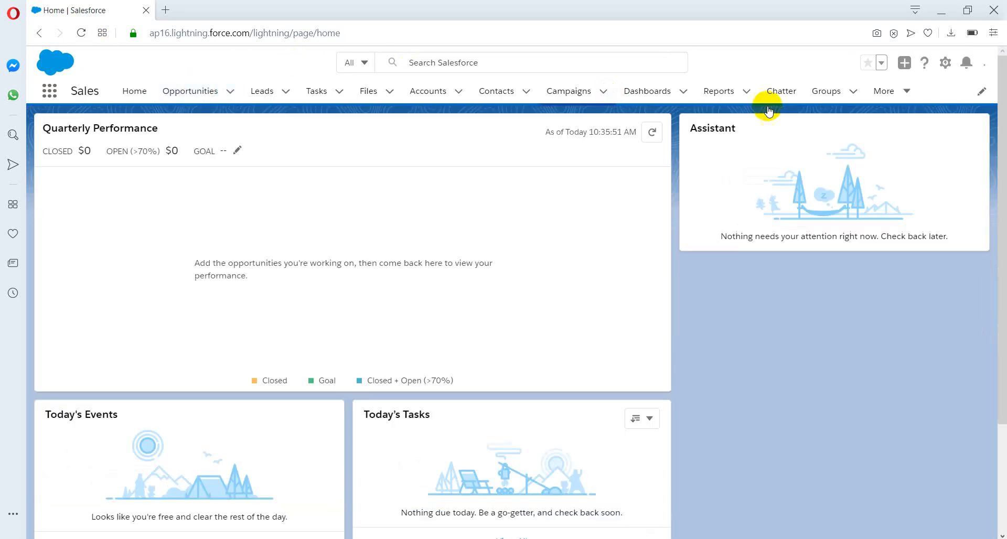
left_click(911, 92)
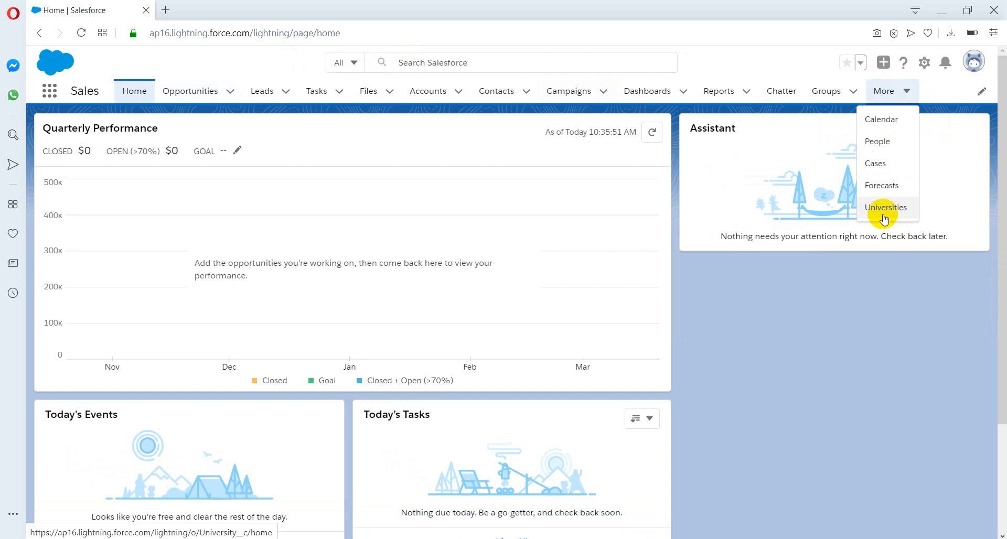
left_click(714, 348)
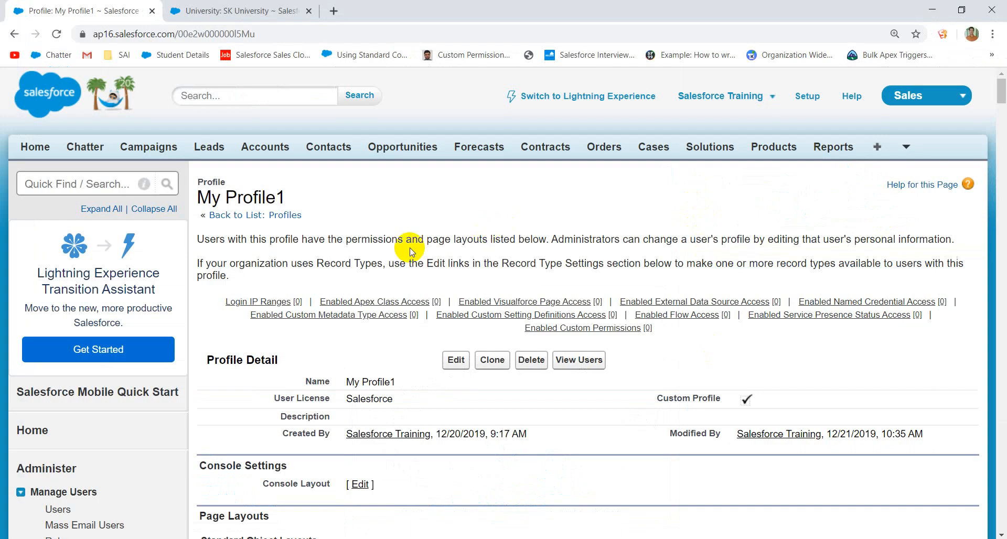
Switch to Chrome and reopen My Profile1 for editing, and open the Universities list in Opera.
scroll(412, 252, "down", 3)
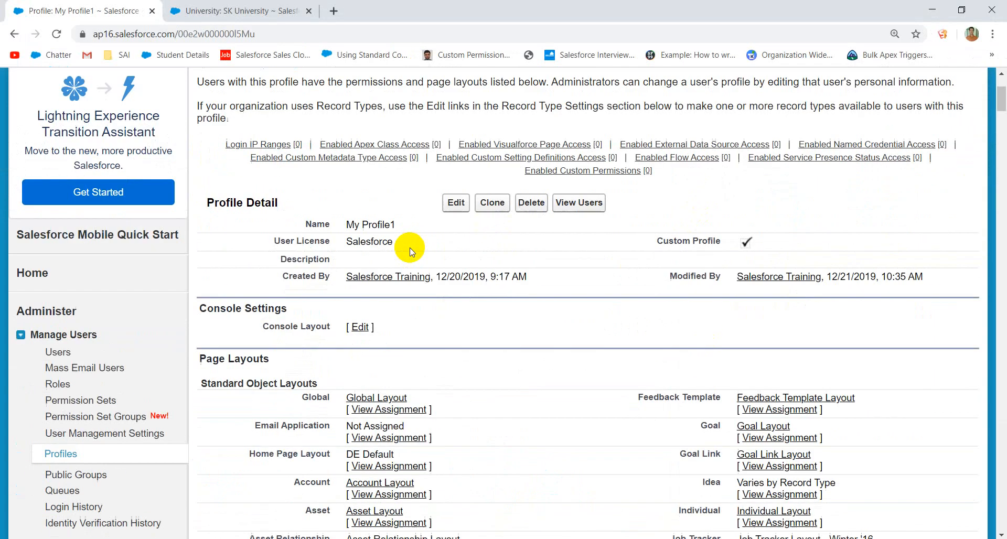
left_click(458, 208)
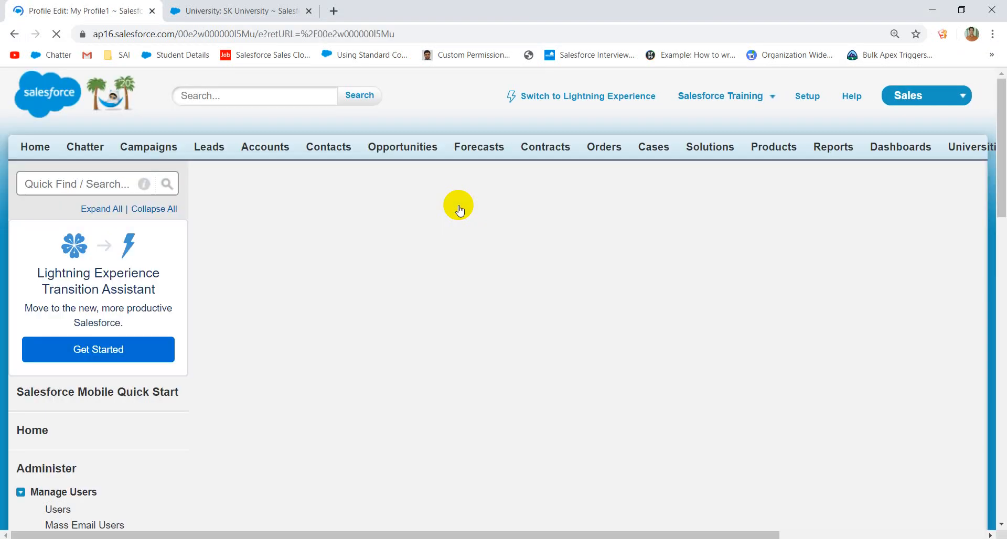
scroll(469, 337, "down", 15)
scroll(521, 399, "down", 20)
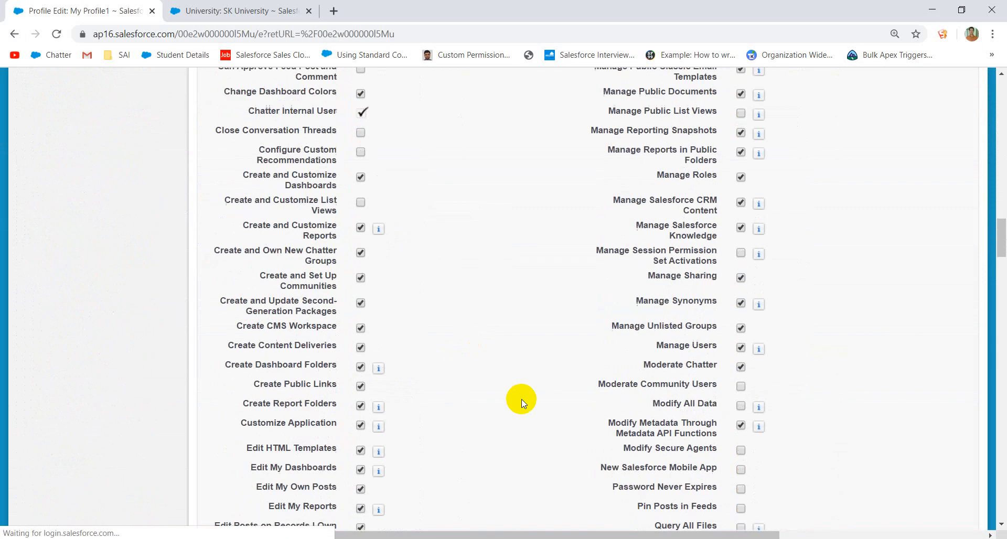
scroll(521, 399, "down", 20)
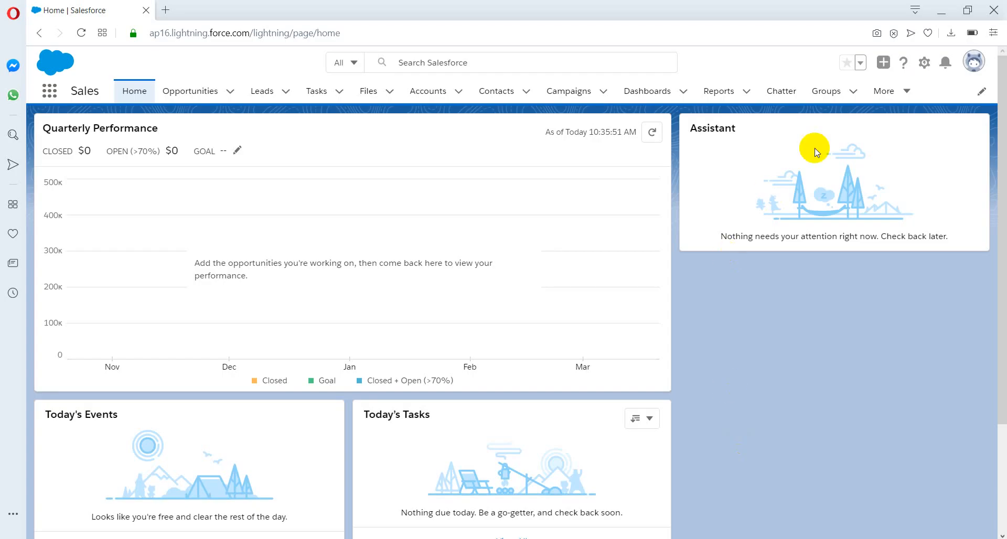
left_click(906, 91)
left_click(885, 207)
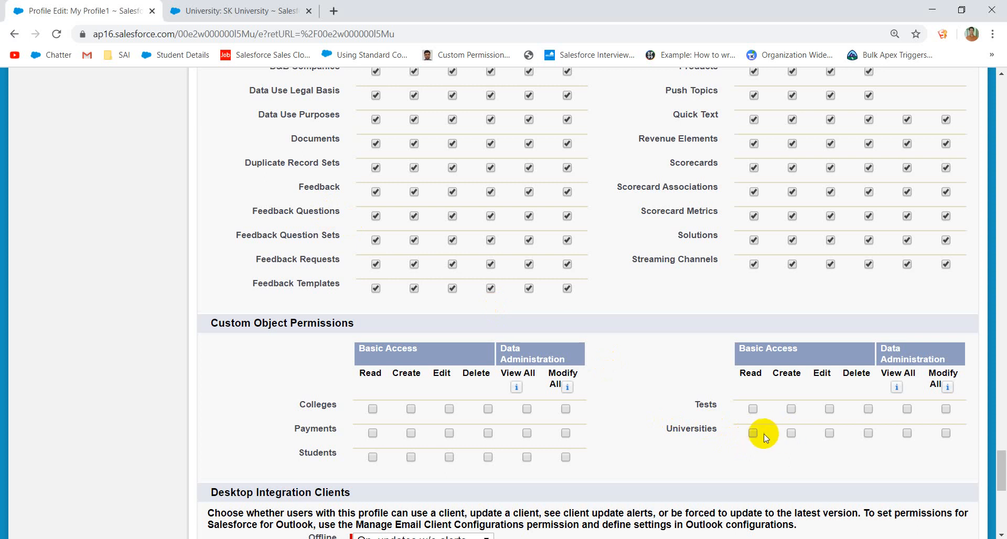
Switch back to Chrome, grant My Profile1 Read and Create on Universities and save the profile.
left_click(754, 434)
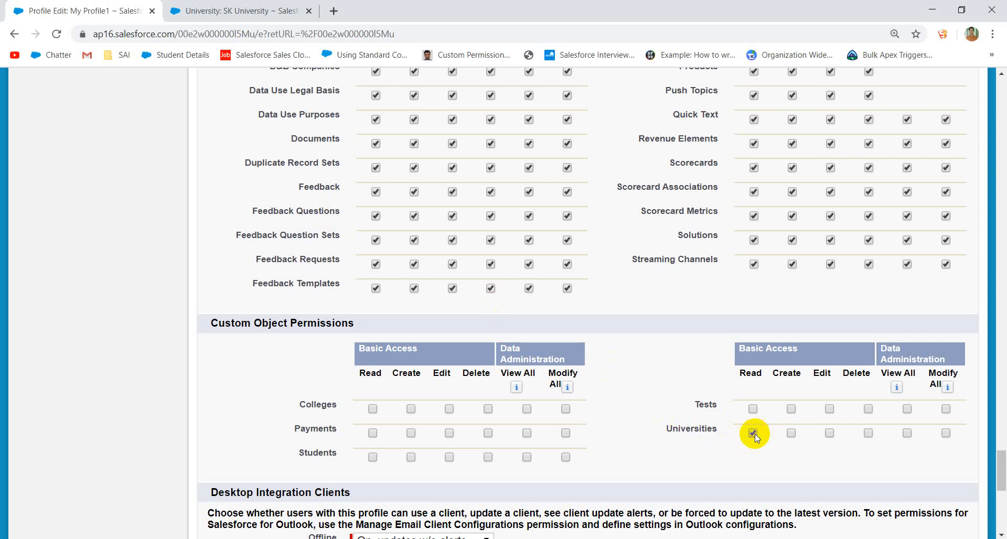
left_click(791, 433)
key("Home")
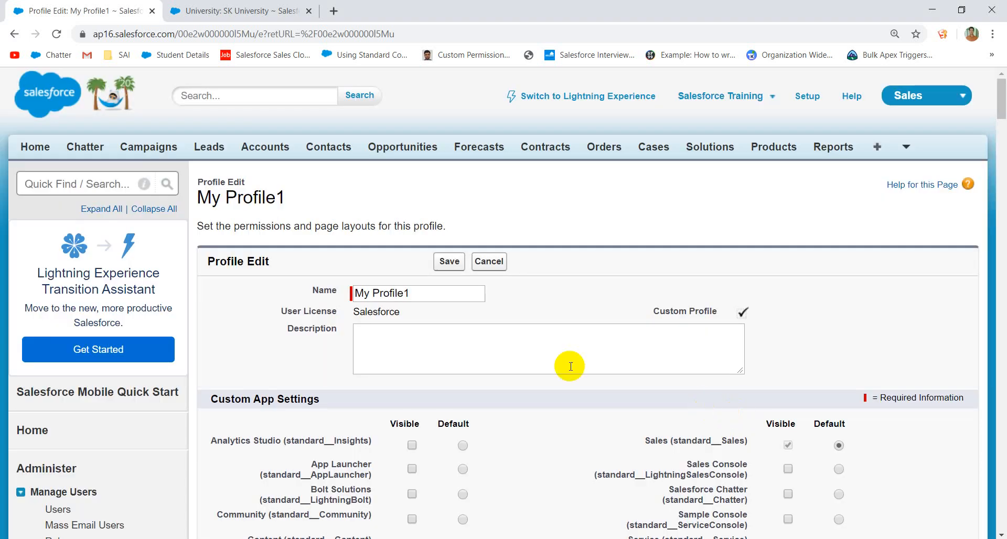
left_click(451, 257)
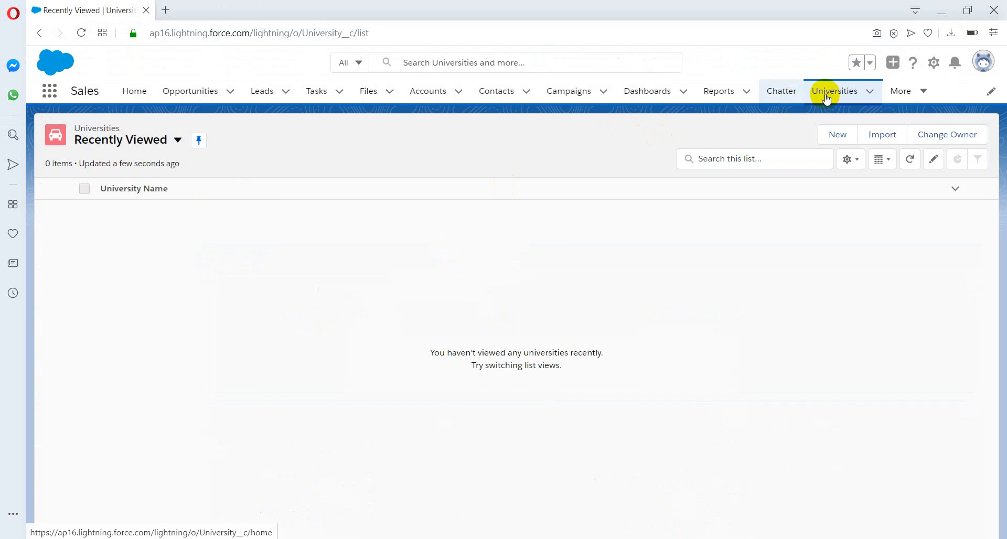
In Opera, open and dismiss the new University form, and check the All list view of Universities.
left_click(834, 98)
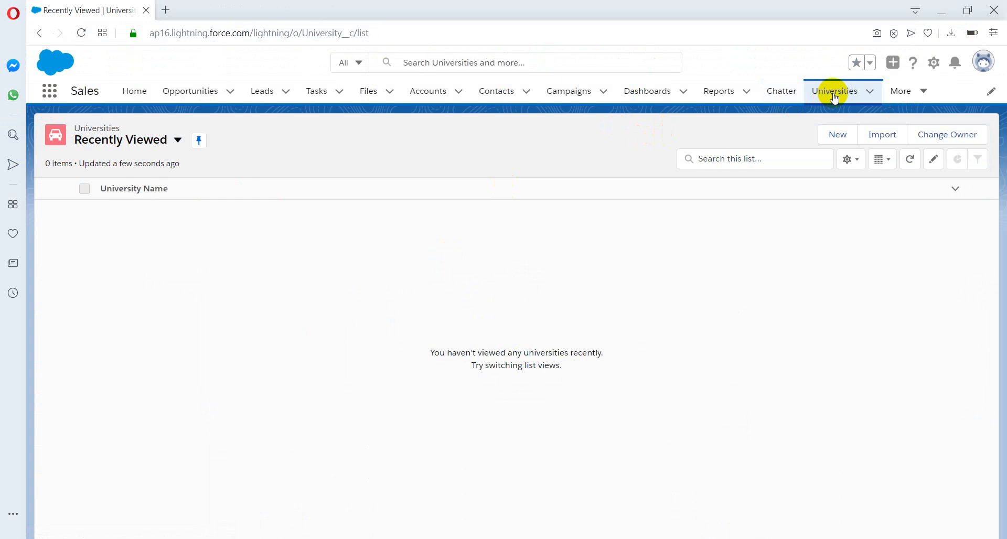
left_click(833, 136)
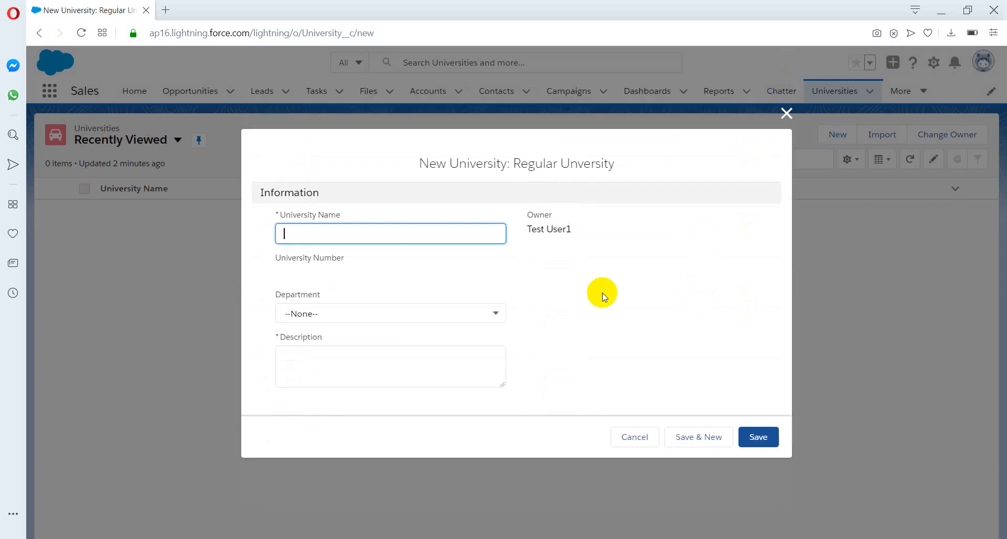
left_click(785, 114)
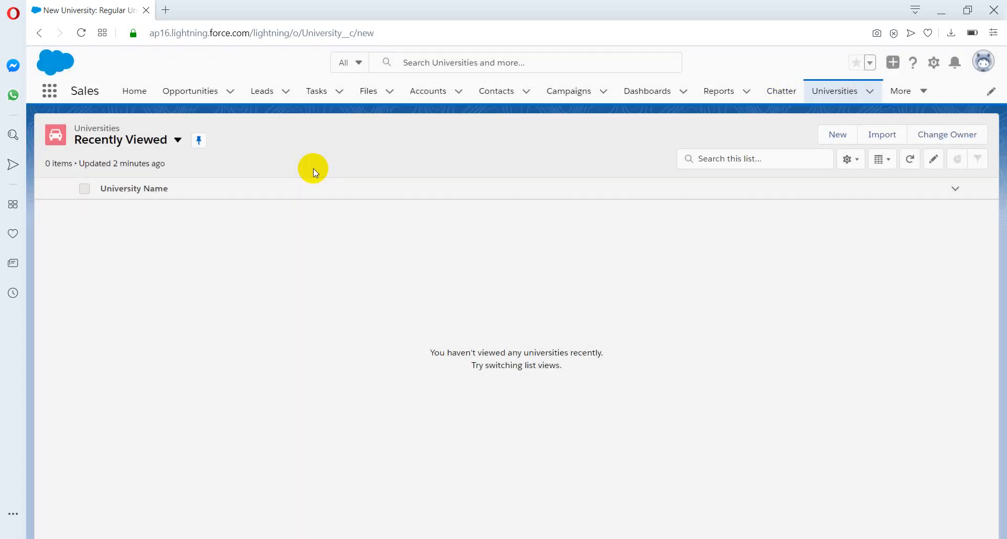
left_click(178, 141)
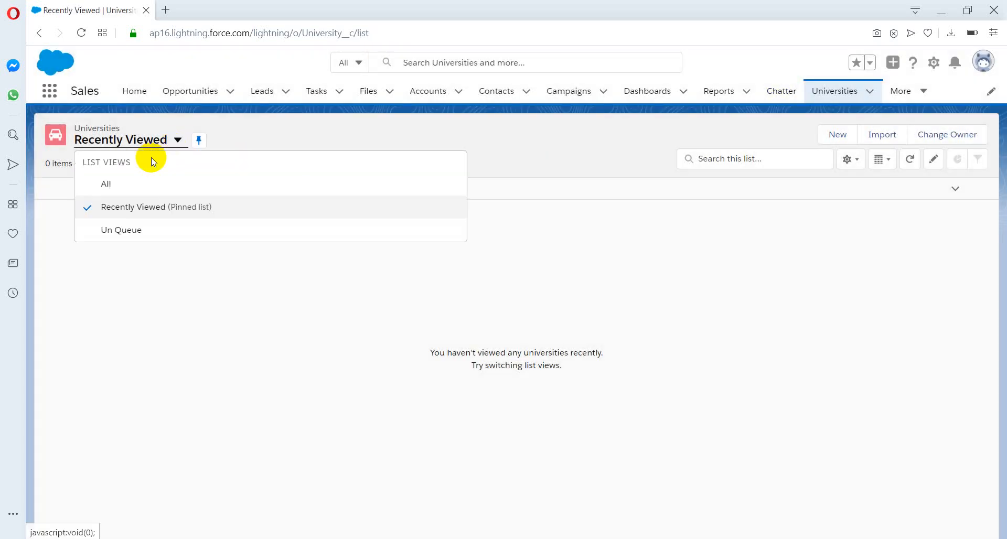
left_click(123, 181)
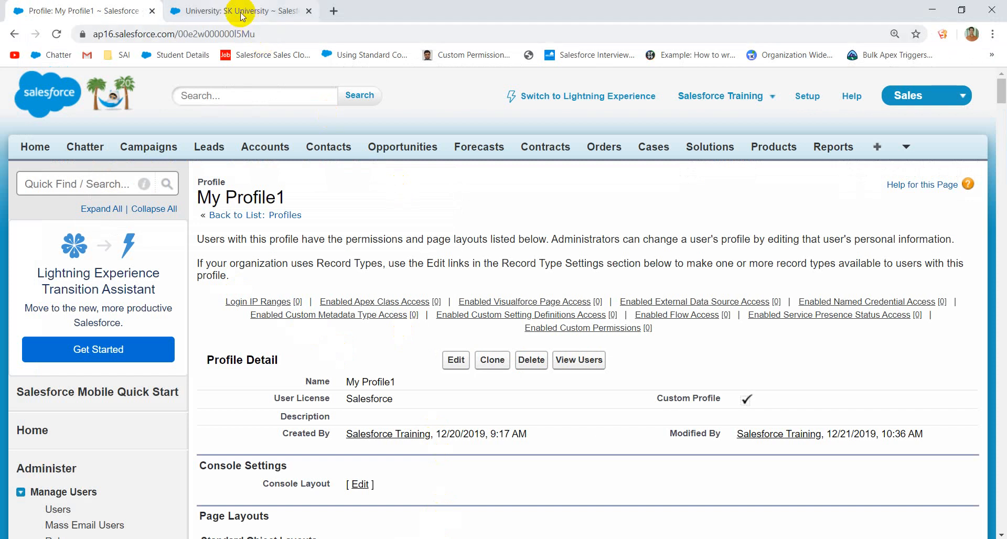
Transfer ownership of the SK University record to Test User1 and save the change.
left_click(241, 16)
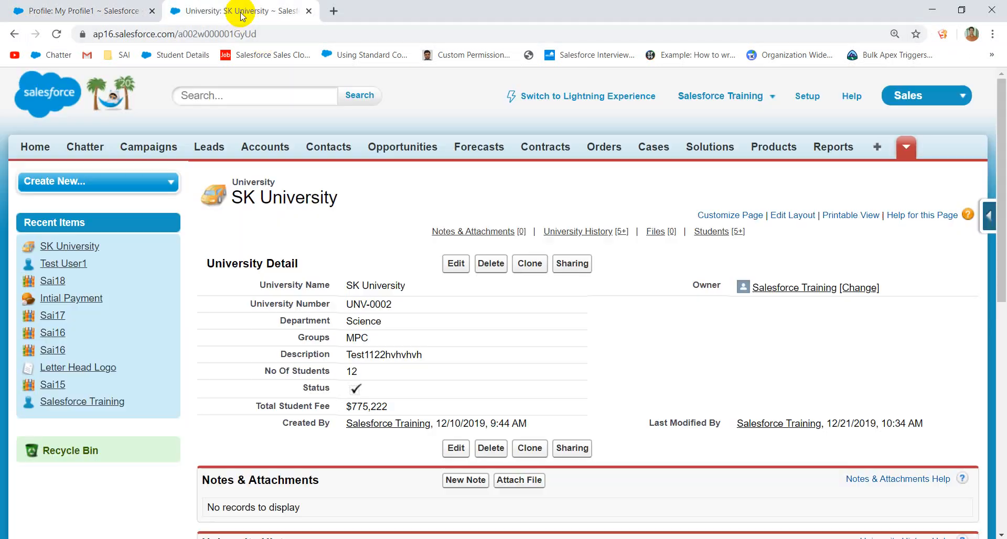
left_click(855, 292)
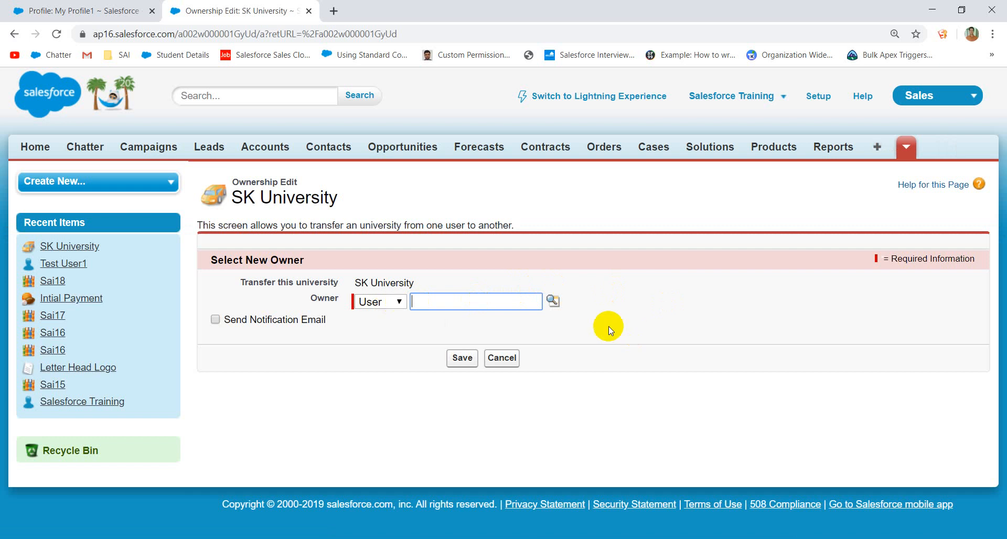
left_click(553, 301)
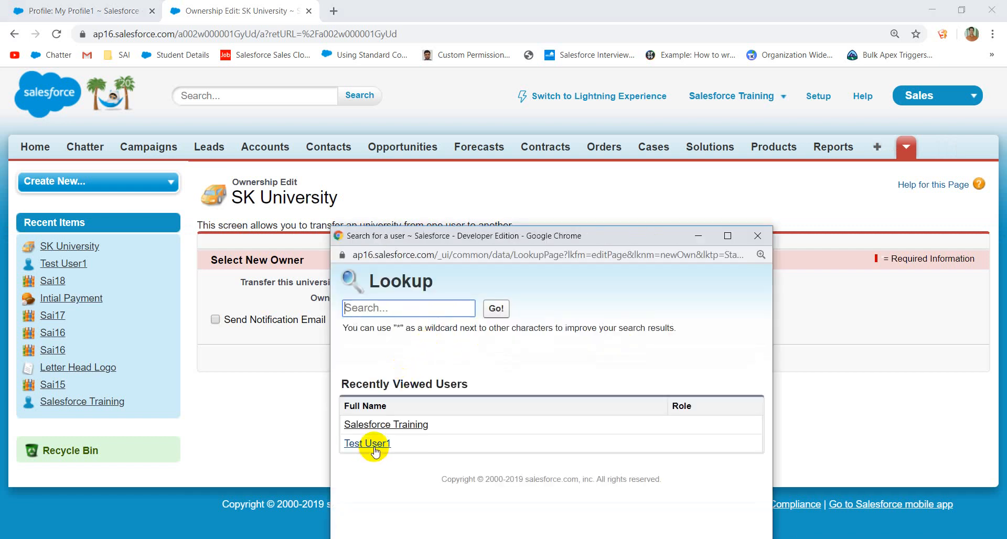
left_click(374, 447)
left_click(462, 358)
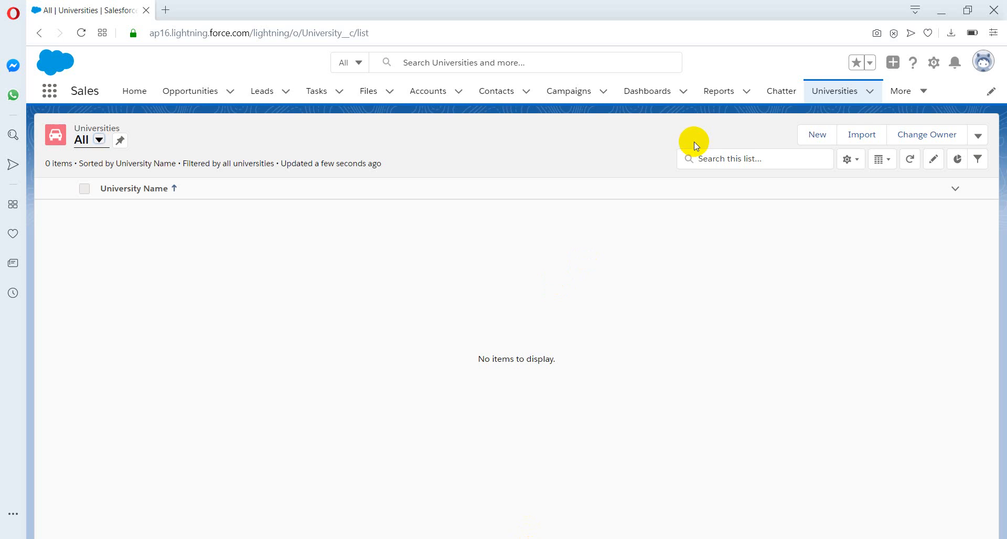
In Opera, open SK University from the All list view of Universities, then open its edit form and dismiss it.
left_click(833, 91)
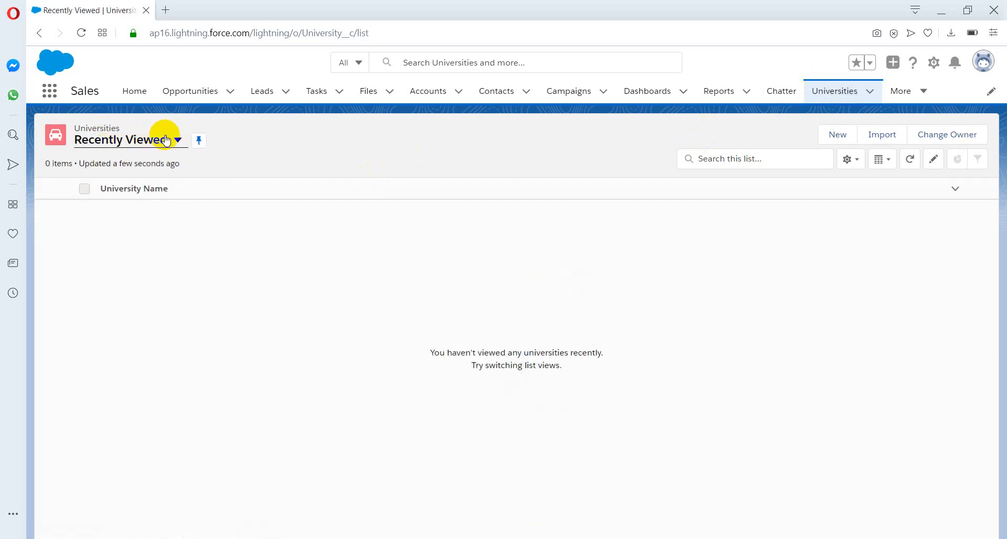
left_click(178, 140)
left_click(135, 185)
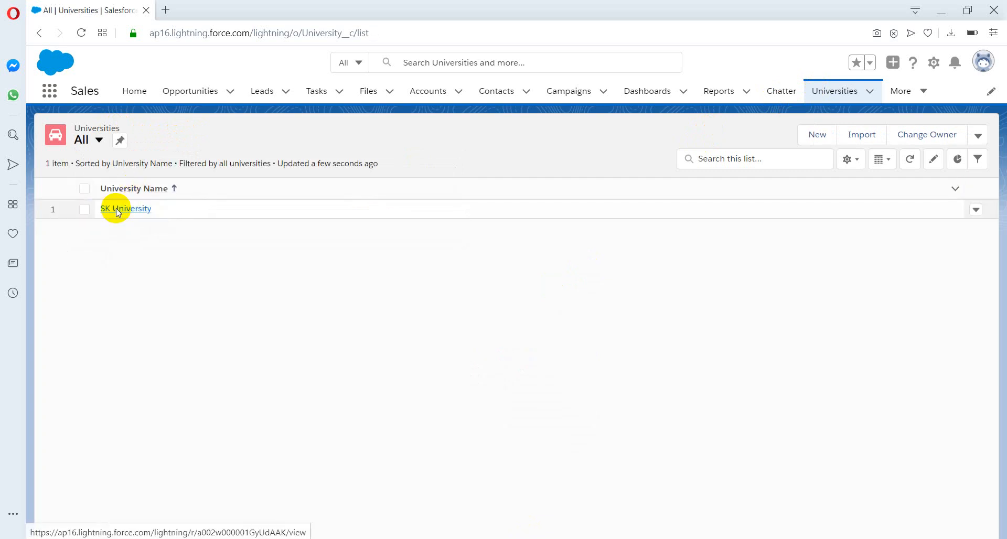
left_click(117, 210)
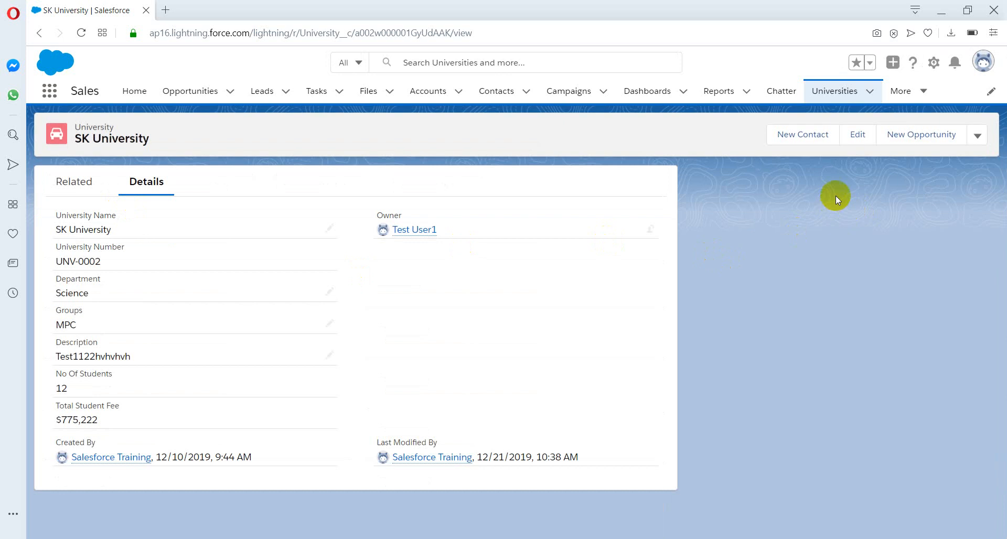
left_click(861, 137)
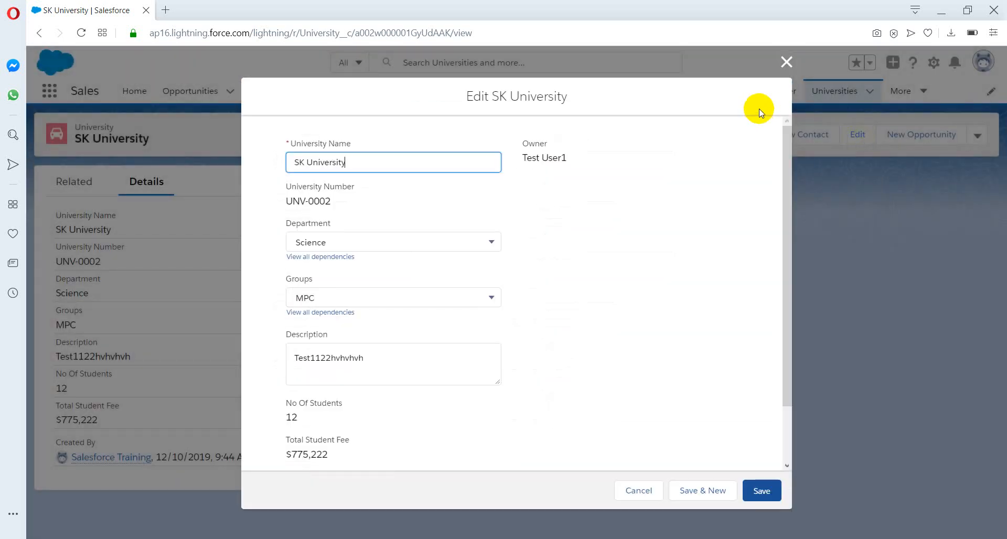
left_click(786, 62)
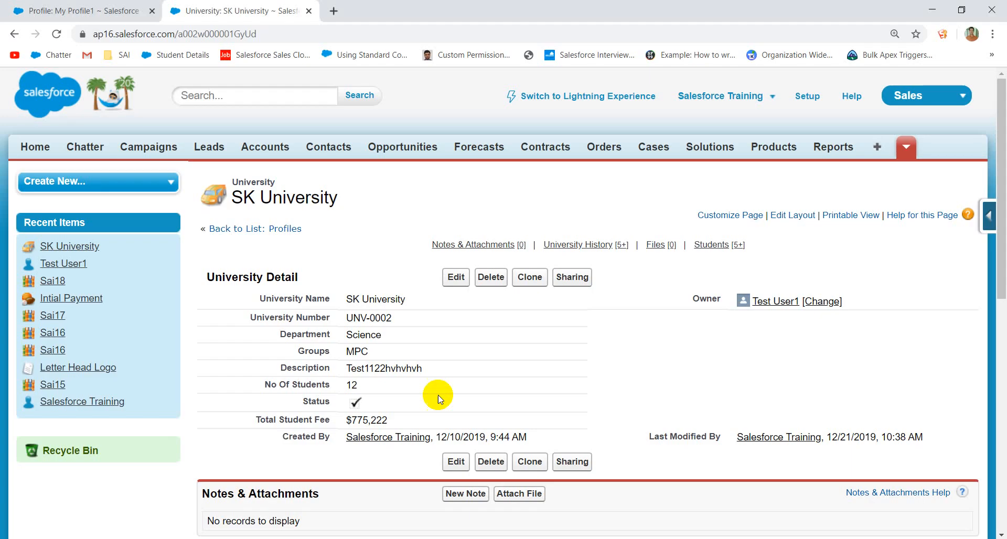
Switch back to Chrome, grant My Profile1 View All on Universities and save the profile.
left_click(96, 18)
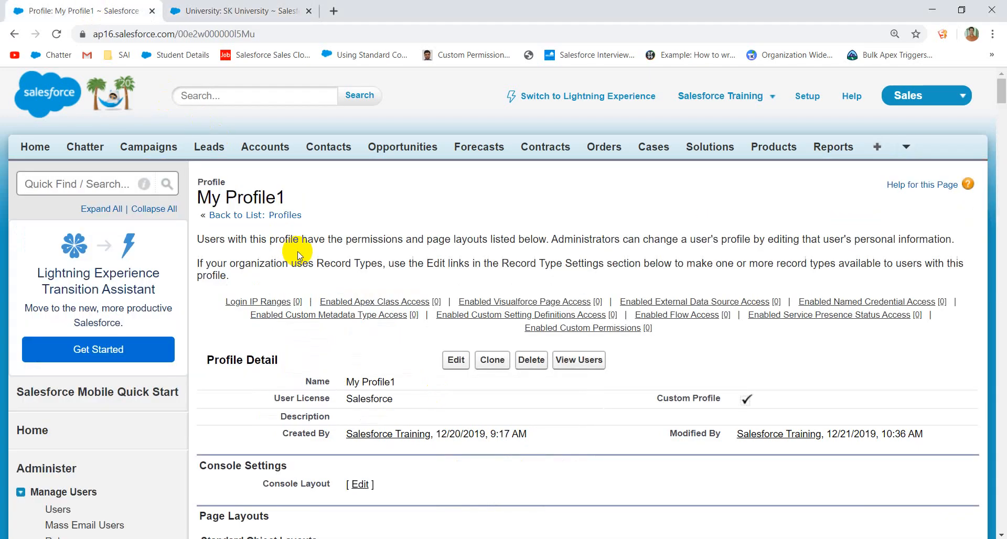
left_click(456, 360)
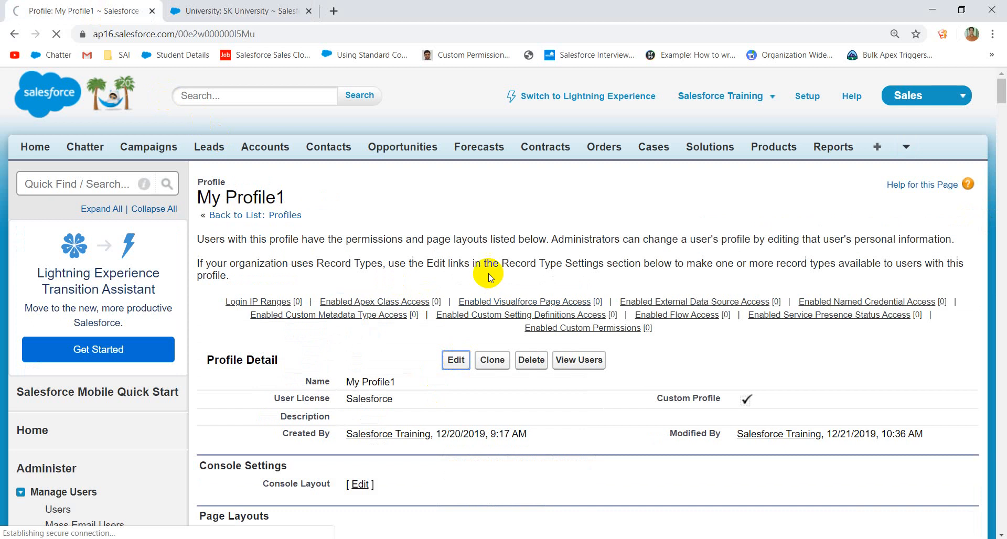
scroll(566, 263, "down", 20)
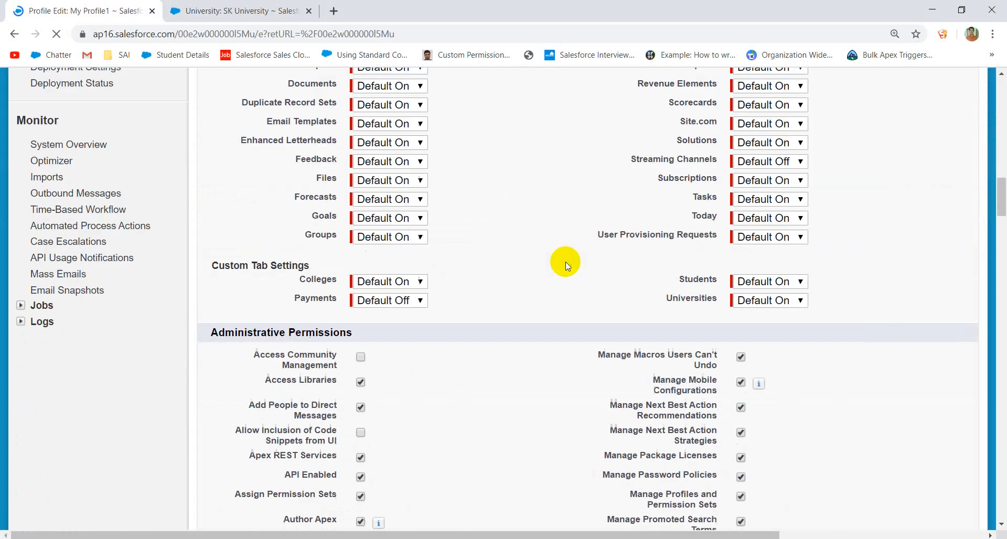
scroll(565, 263, "down", 3)
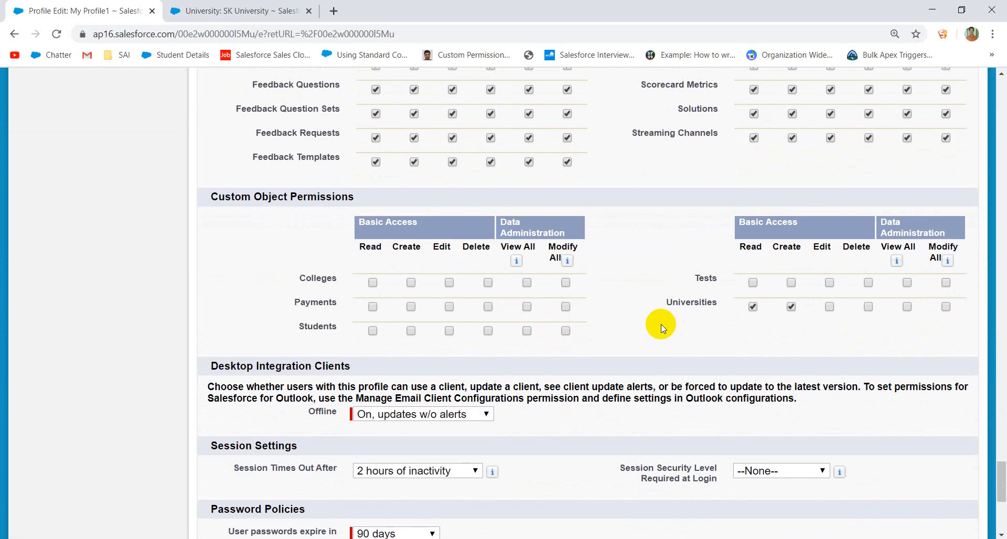
left_click(909, 307)
scroll(652, 378, "down", 6)
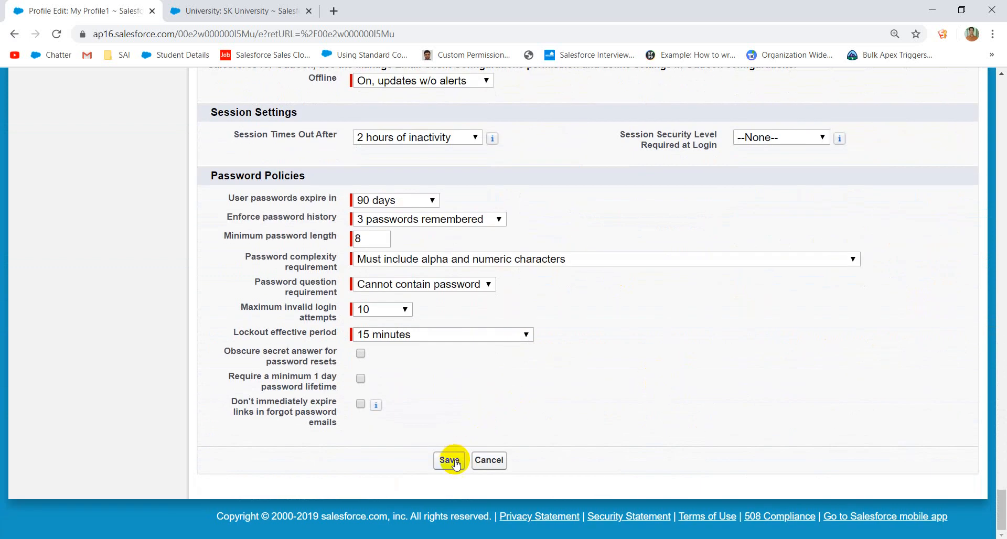
left_click(450, 461)
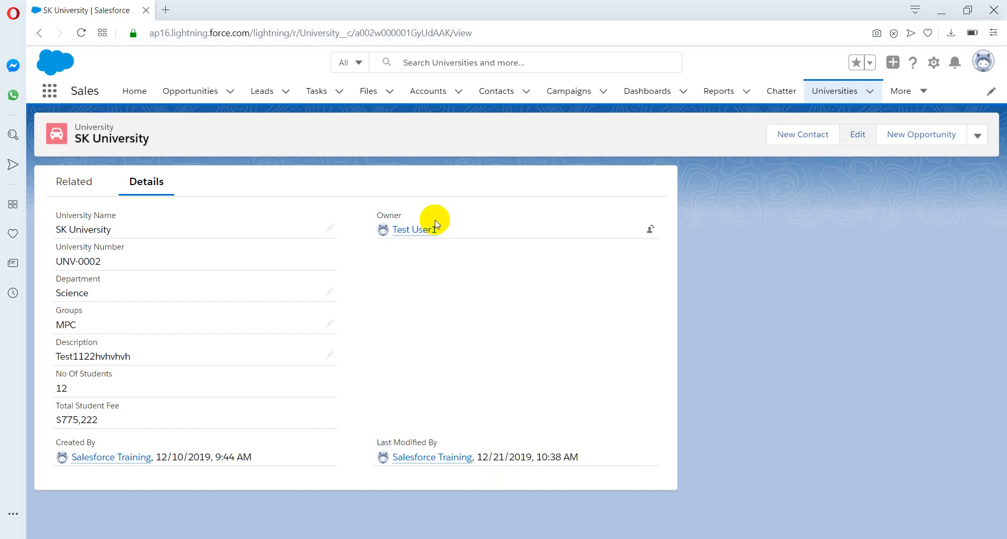
In Opera, open SV University from the All list view, then open its edit form and dismiss it.
left_click(839, 91)
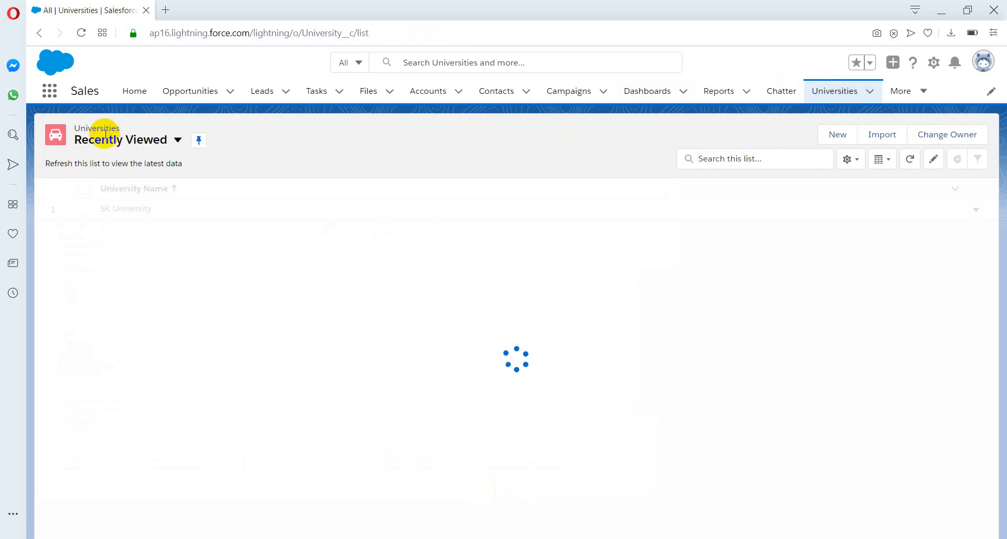
left_click(178, 140)
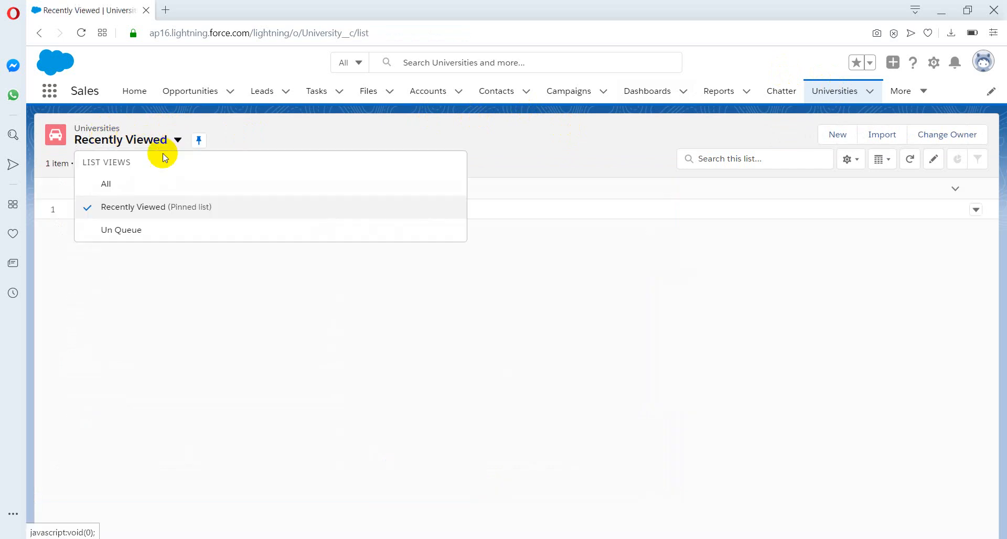
left_click(145, 181)
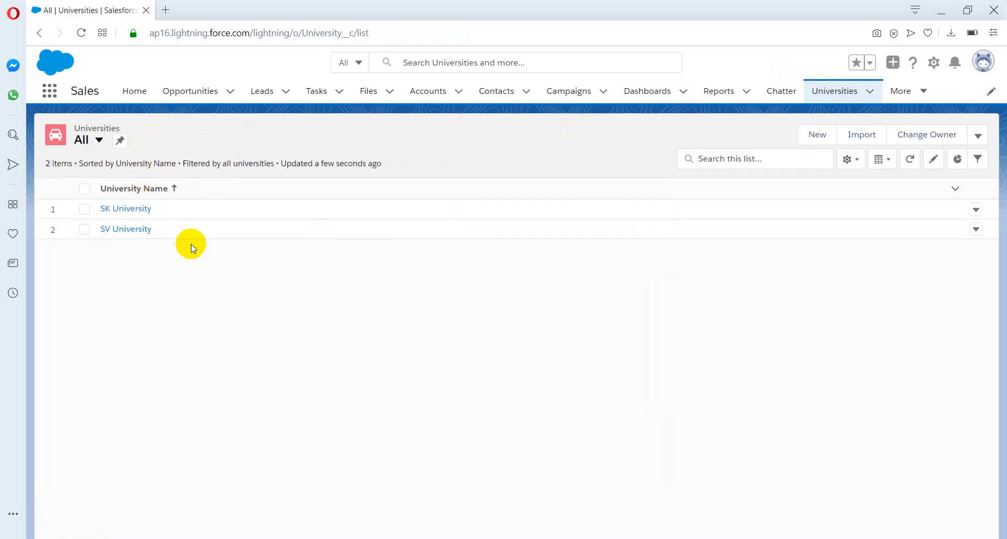
left_click(128, 229)
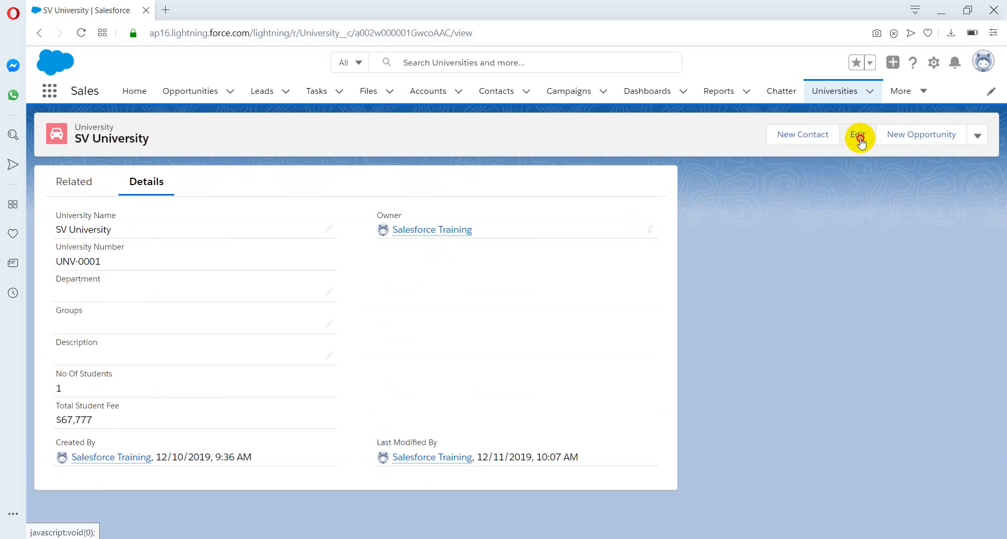
left_click(860, 138)
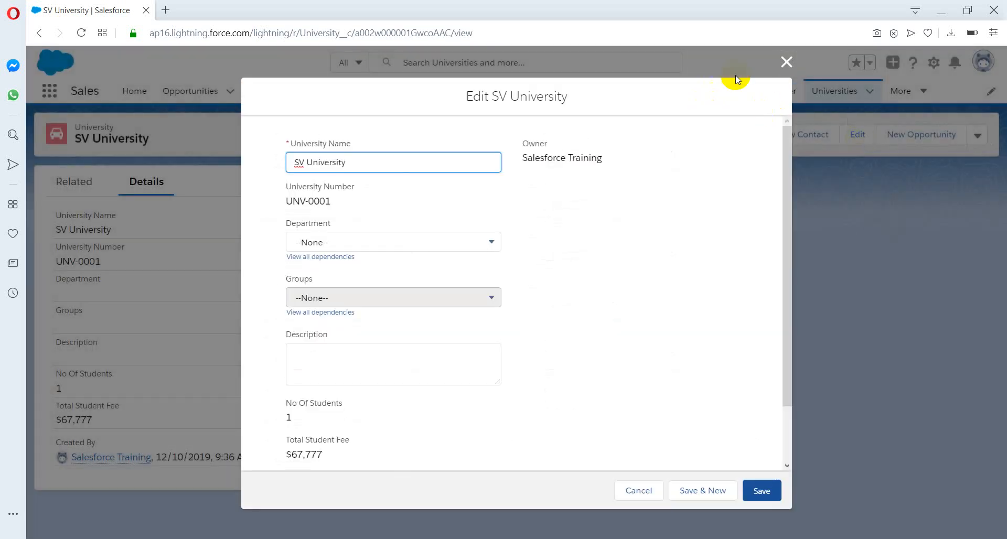
left_click(786, 62)
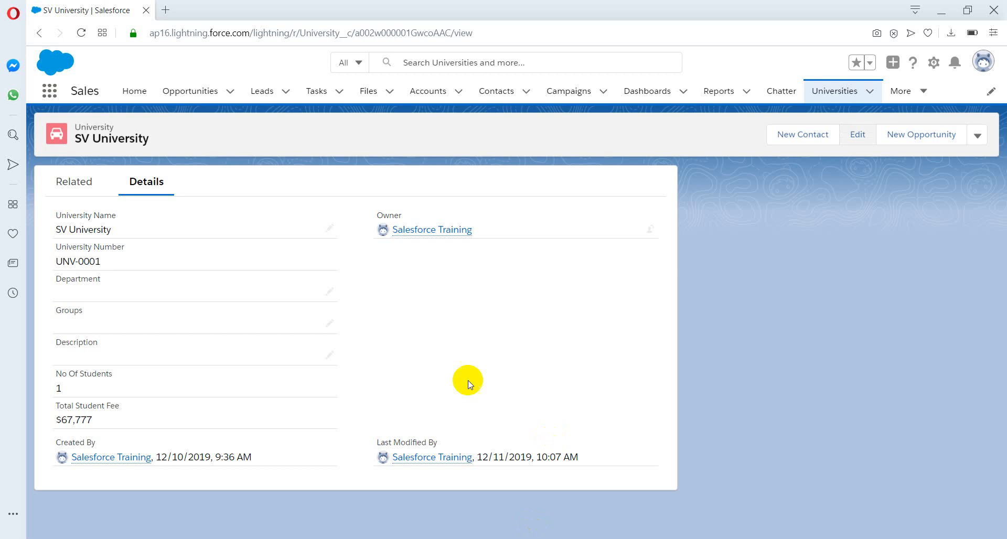
Switch Test User1's session from Lightning Experience to Salesforce Classic.
left_click(984, 62)
left_click(870, 212)
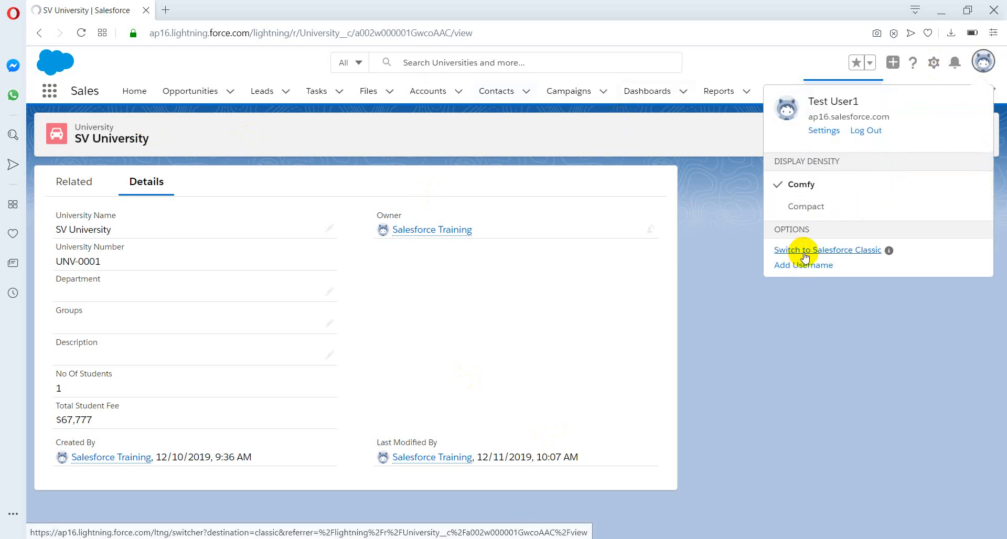
left_click(807, 251)
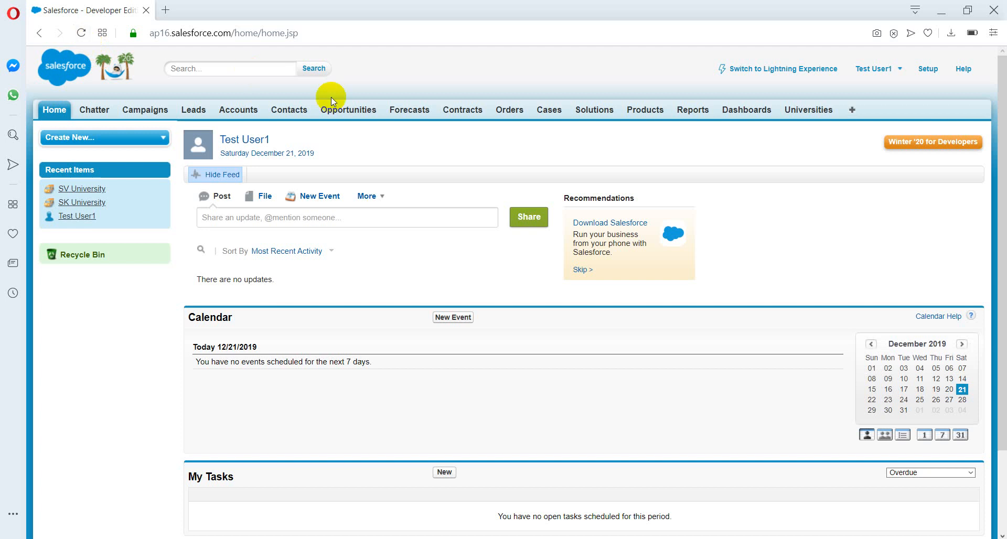
Open SK University from the Universities home page and check whether its details can be edited.
left_click(819, 111)
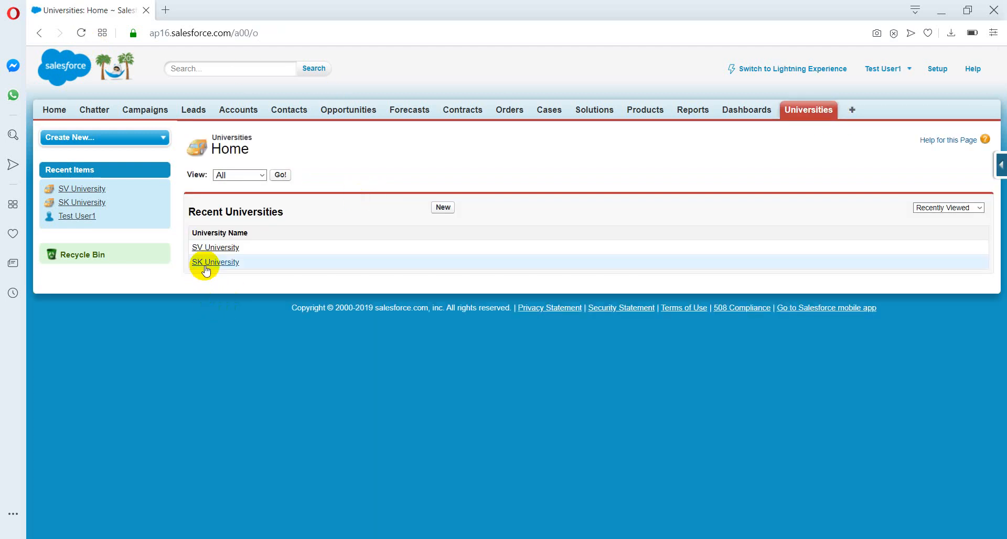
left_click(217, 263)
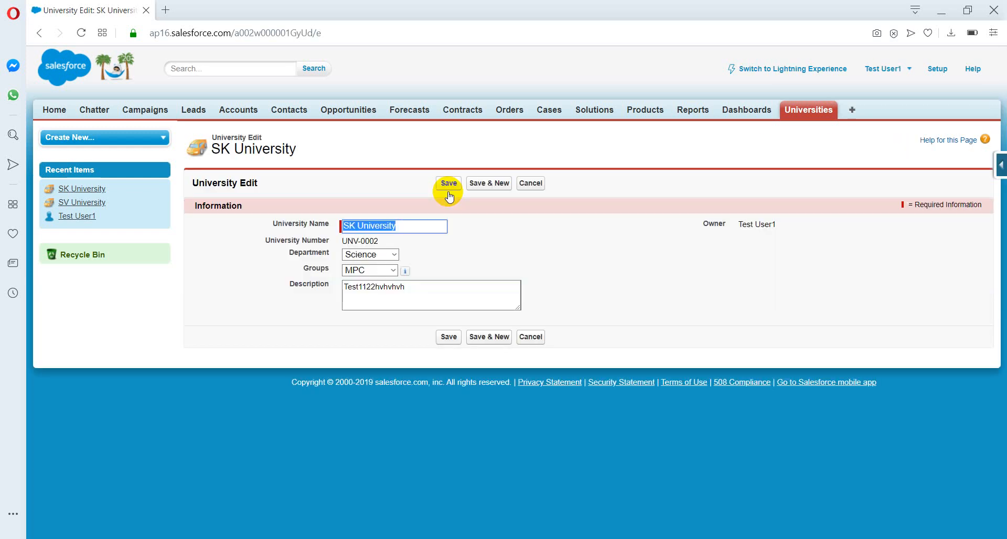
left_click(531, 185)
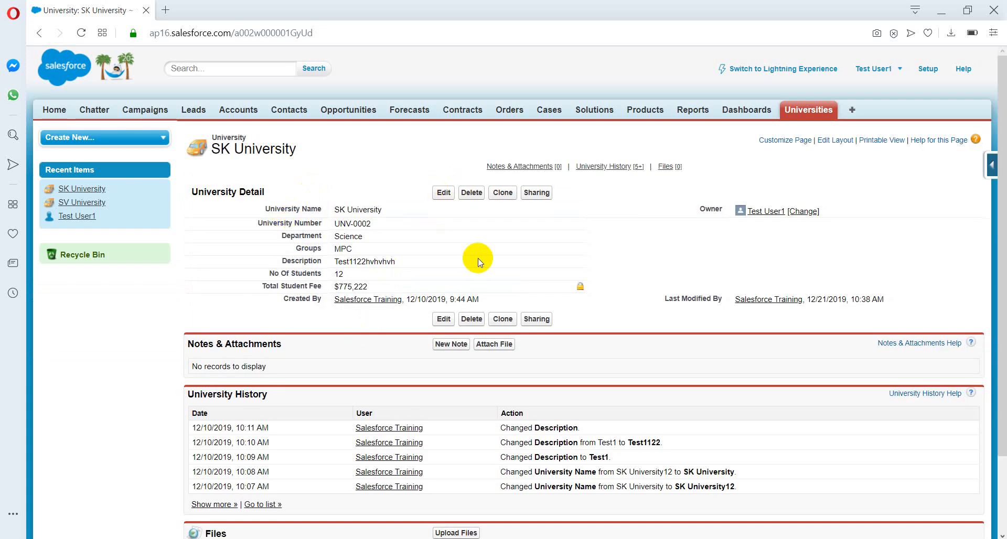
left_click(815, 109)
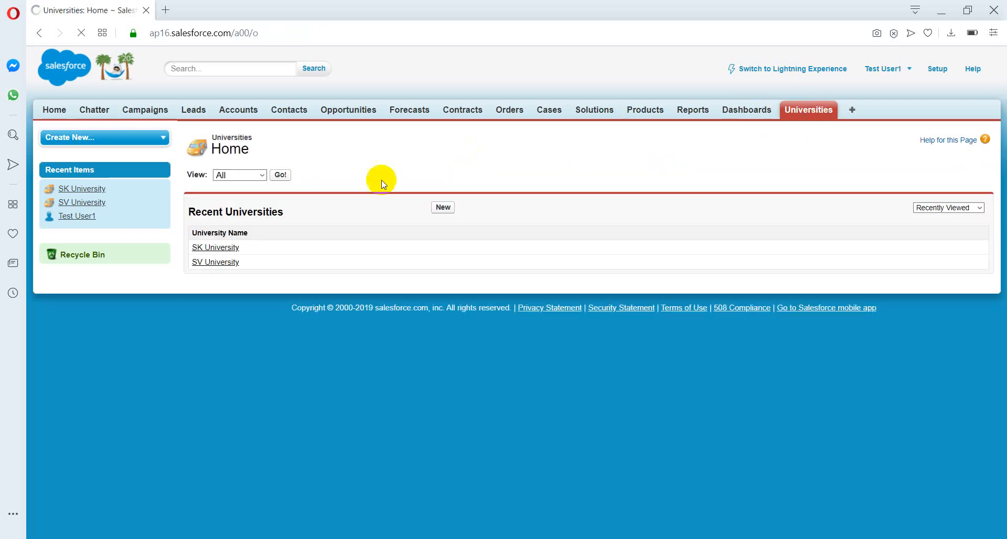
left_click(214, 248)
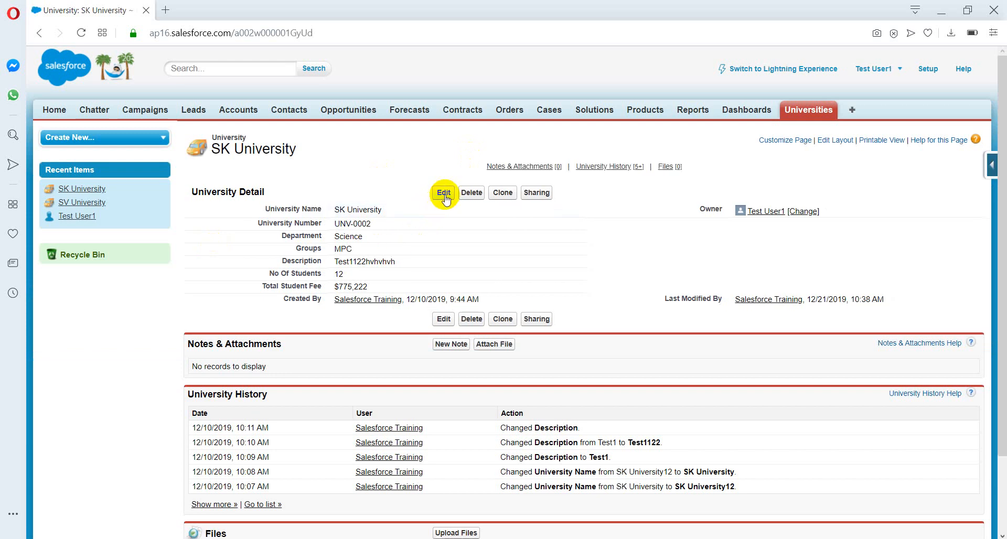
left_click(444, 193)
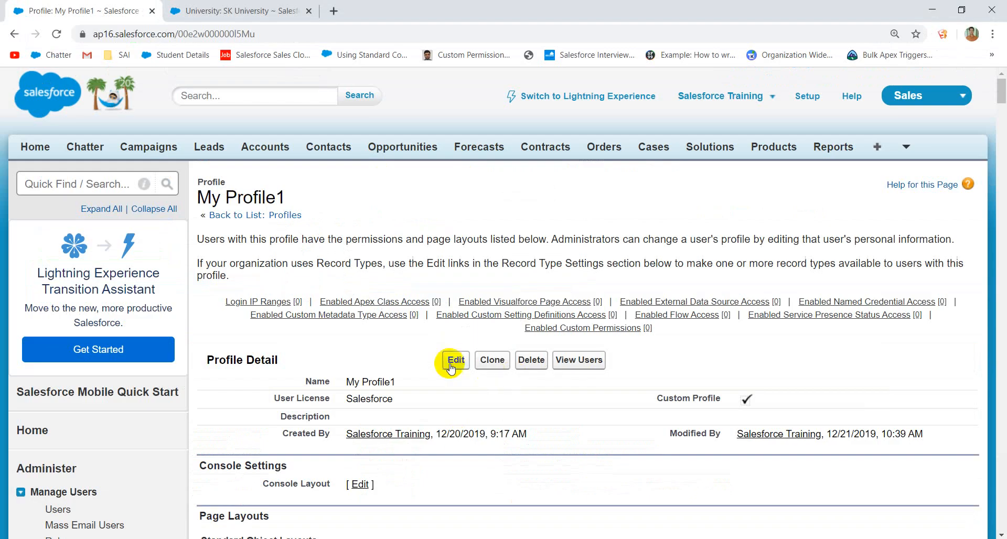
Open My Profile1 for editing and review the Universities row under Custom Object Permissions.
left_click(450, 362)
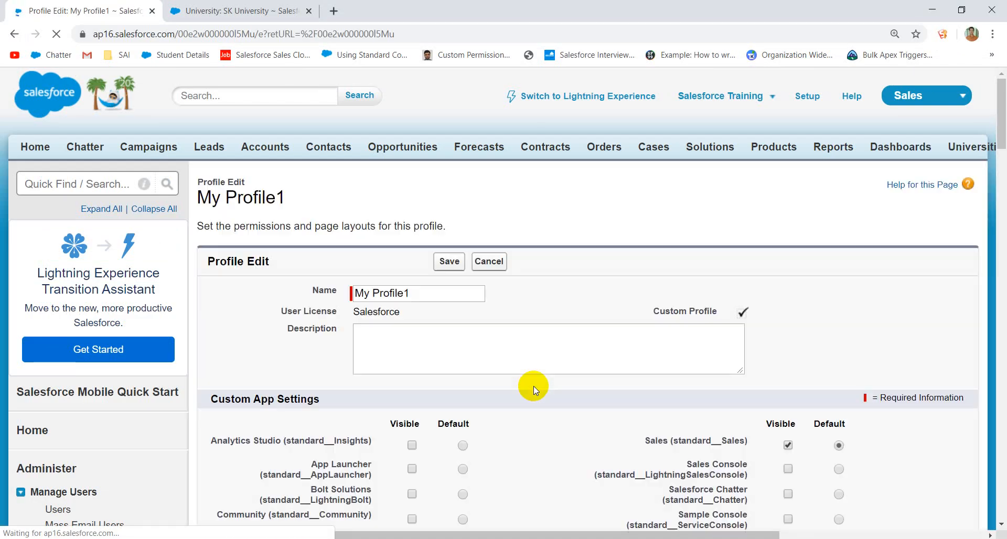
scroll(533, 386, "down", 20)
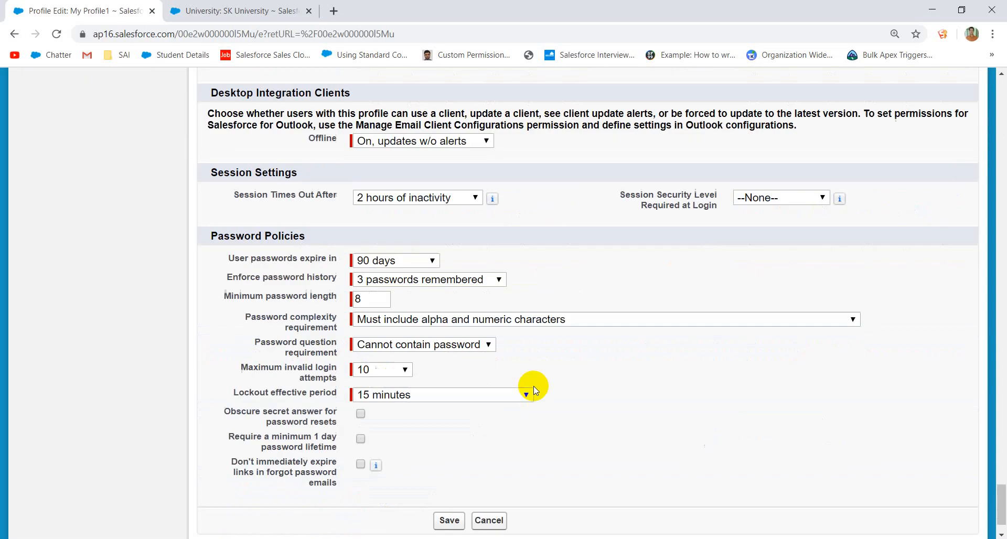
scroll(605, 363, "up", 5)
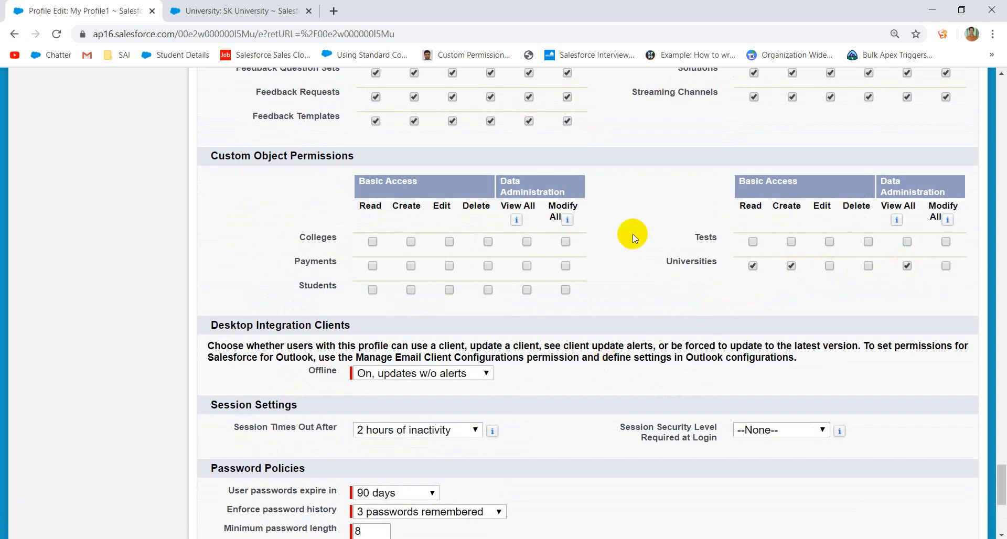
scroll(694, 275, "up", 20)
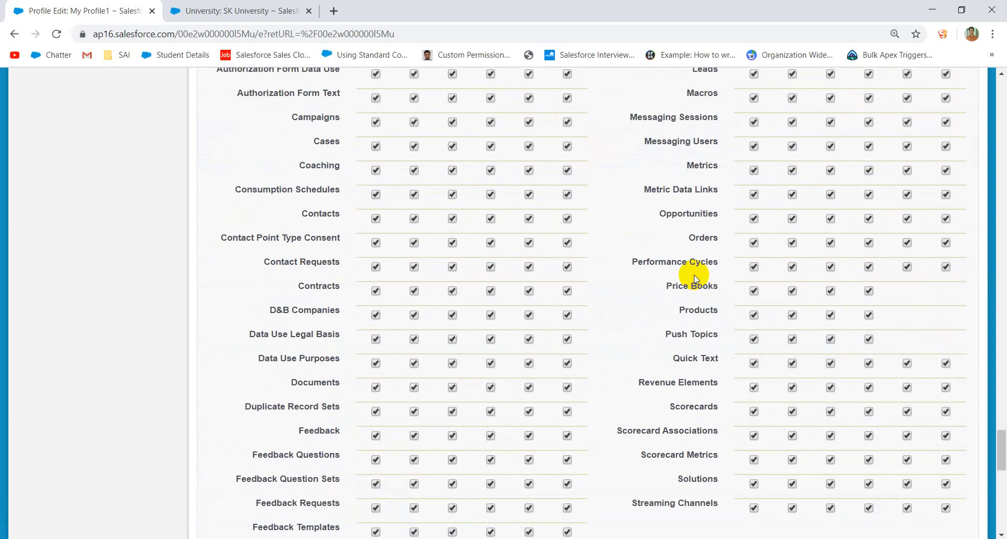
scroll(696, 283, "up", 6)
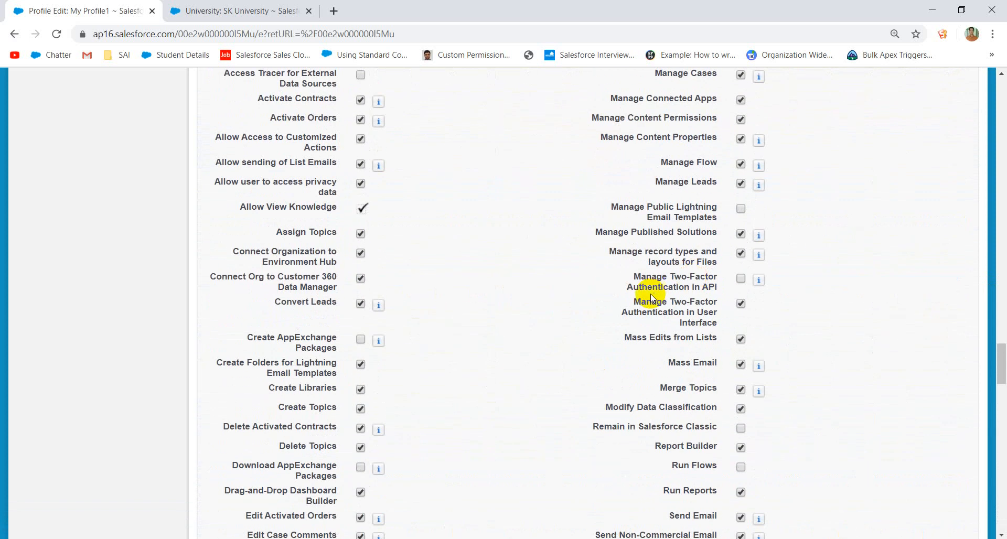
Search the profile edit page for "Modify" and "View A" to check the Modify All Data and View All Data permissions.
key("ctrl+f")
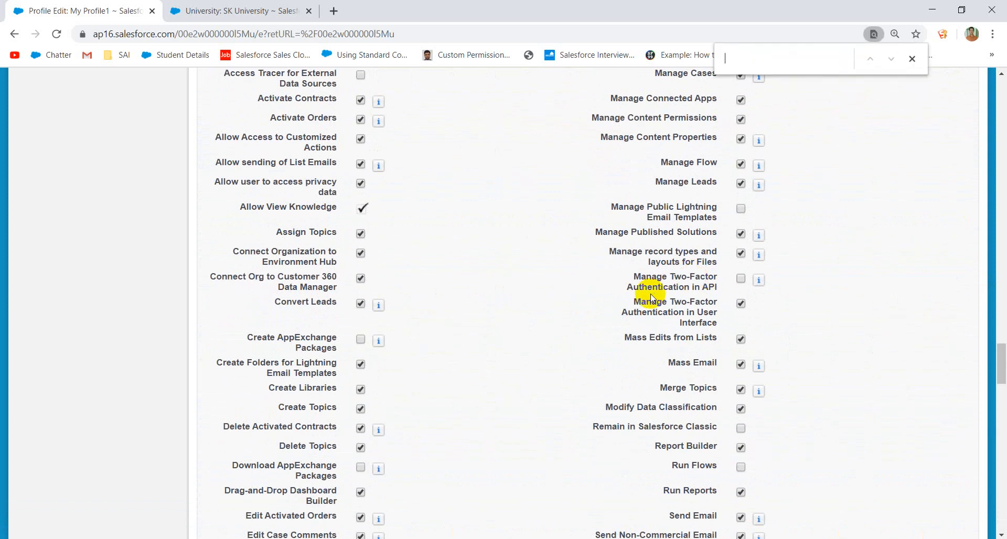
type("Modify")
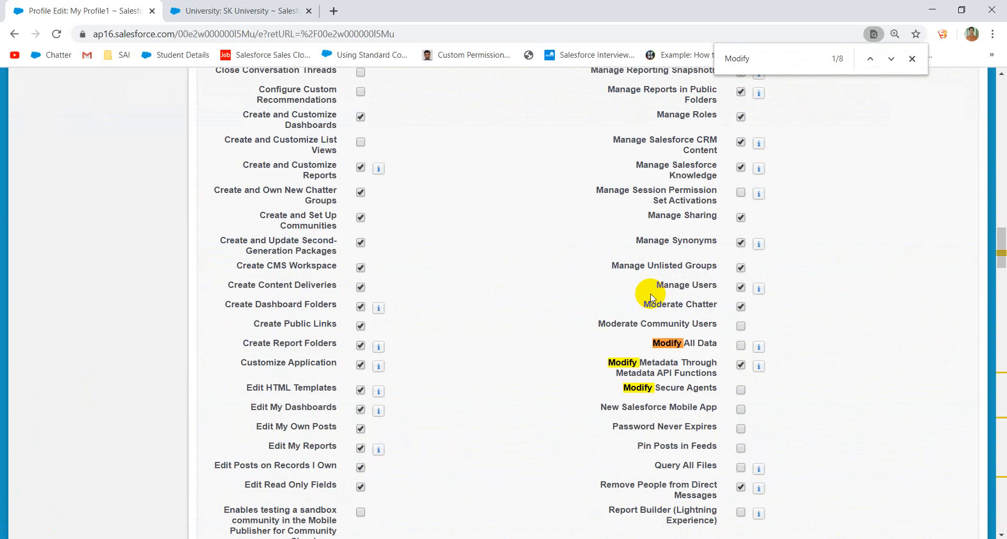
key("BackSpace")
key("BackSpace")
type("View A")
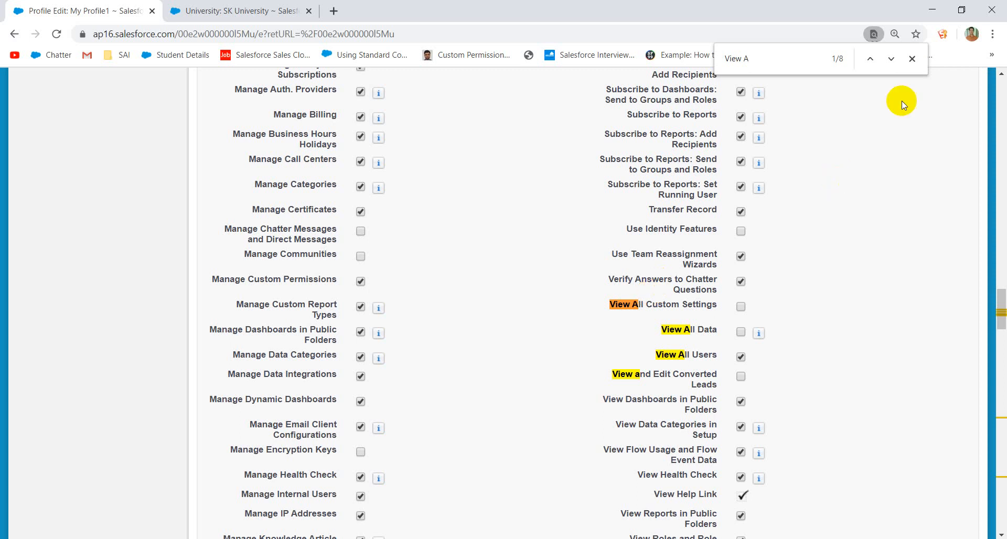
left_click(911, 62)
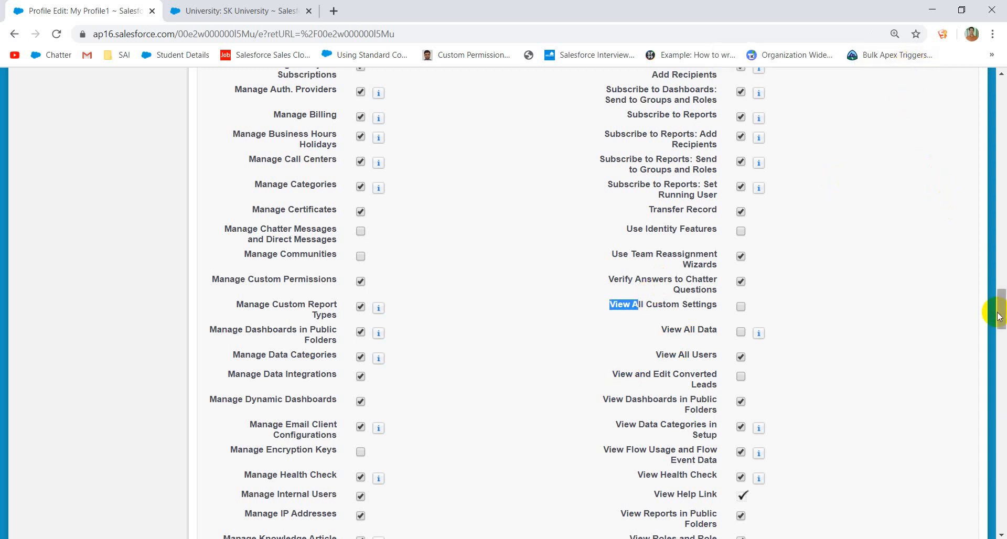
Recheck the Universities custom object permissions and save My Profile1.
left_click_drag(999, 310, 996, 472)
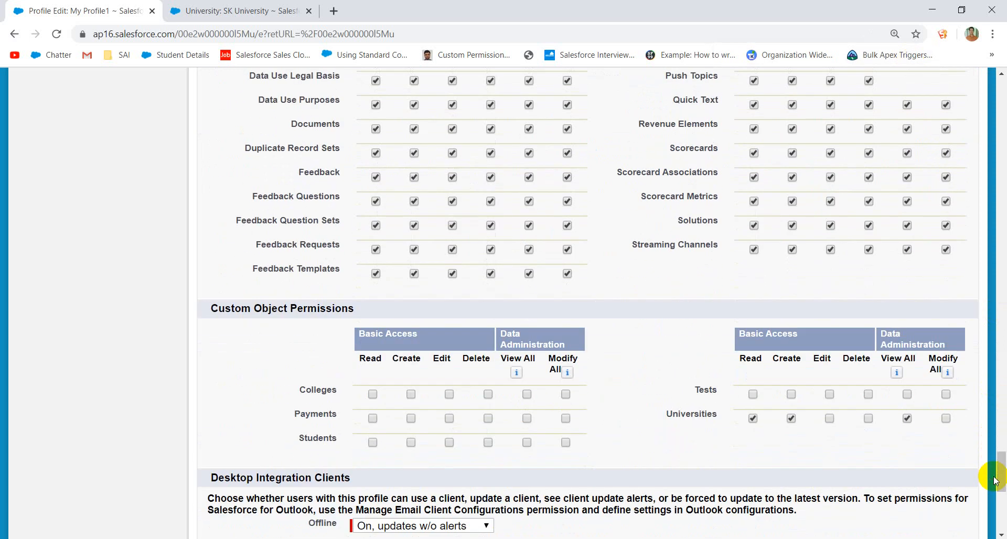
scroll(860, 452, "down", 3)
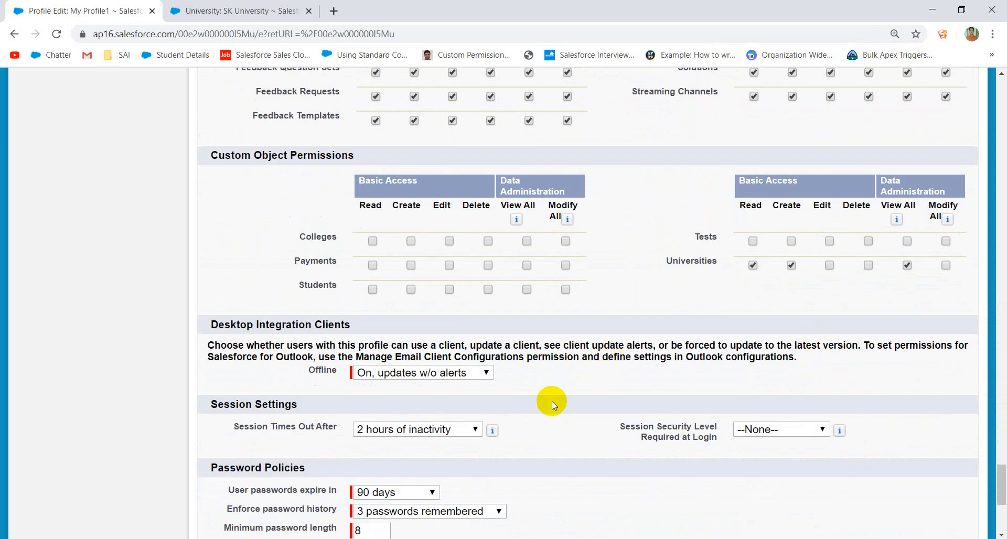
scroll(546, 400, "down", 5)
left_click(458, 454)
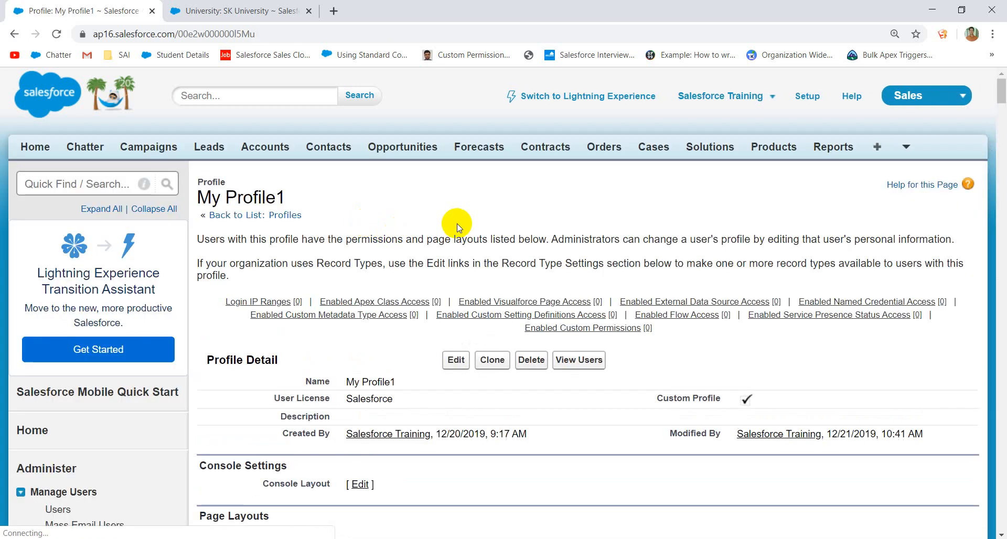
Switch to Opera, reload SK University, open its edit form and cancel the edit.
mouse_move(382, 303)
scroll(464, 338, "down", 20)
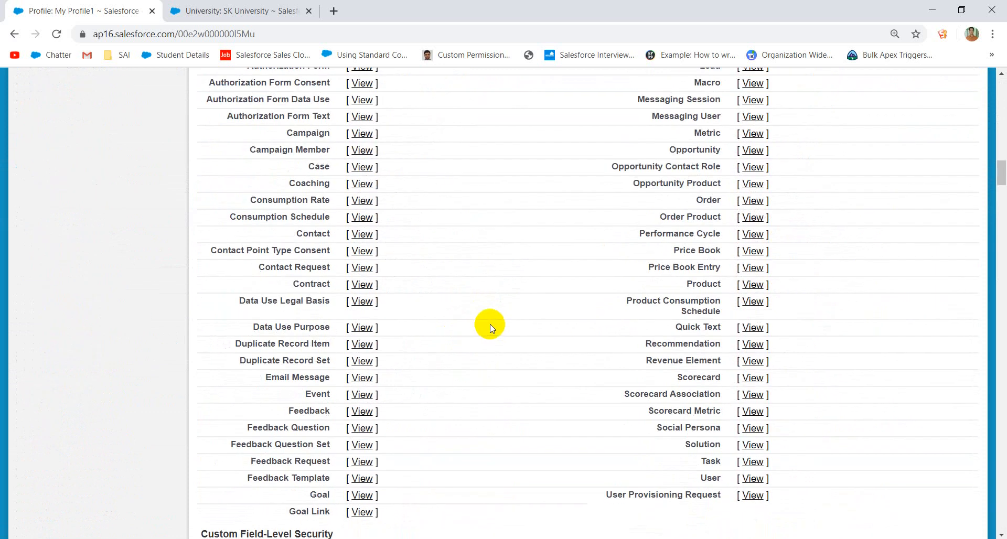
scroll(485, 324, "down", 3)
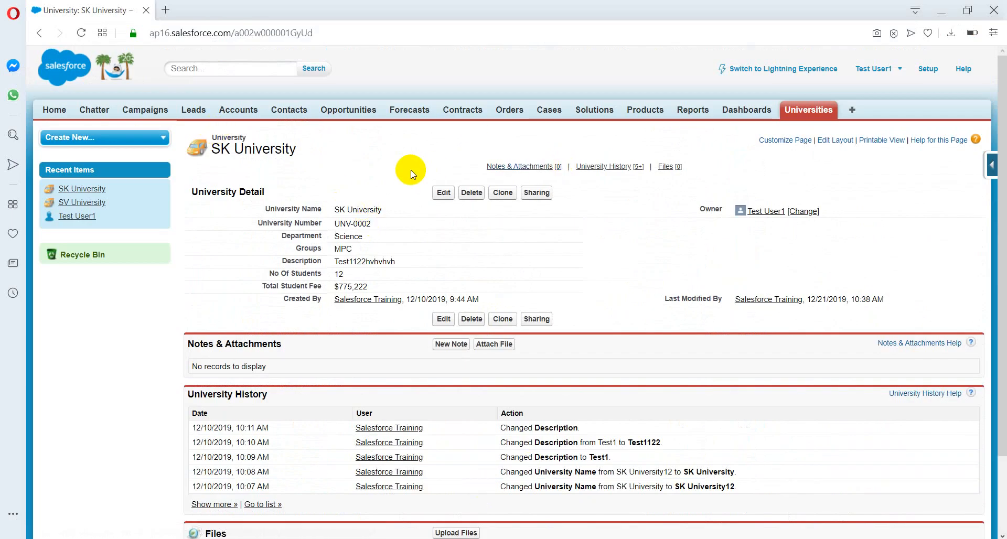
left_click(80, 34)
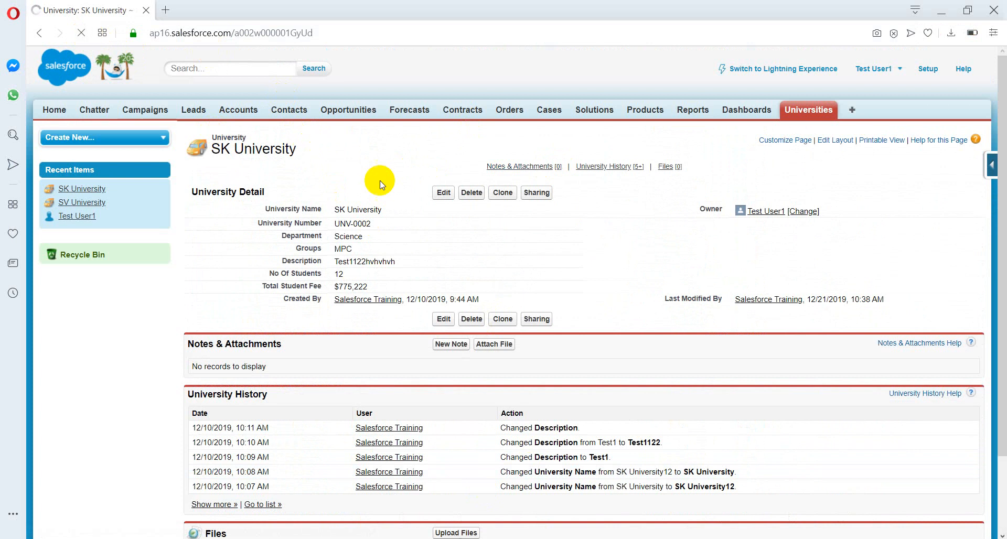
left_click(441, 194)
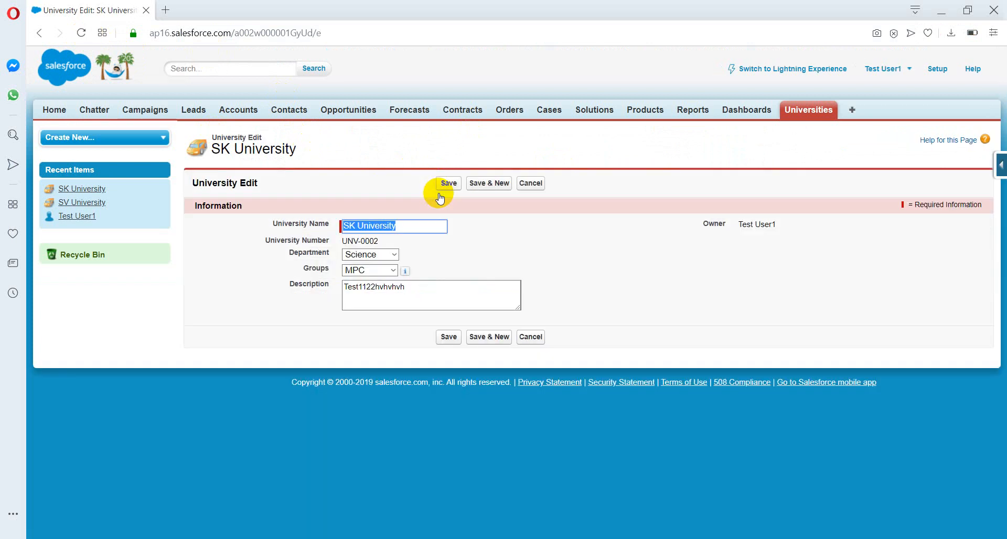
left_click(542, 184)
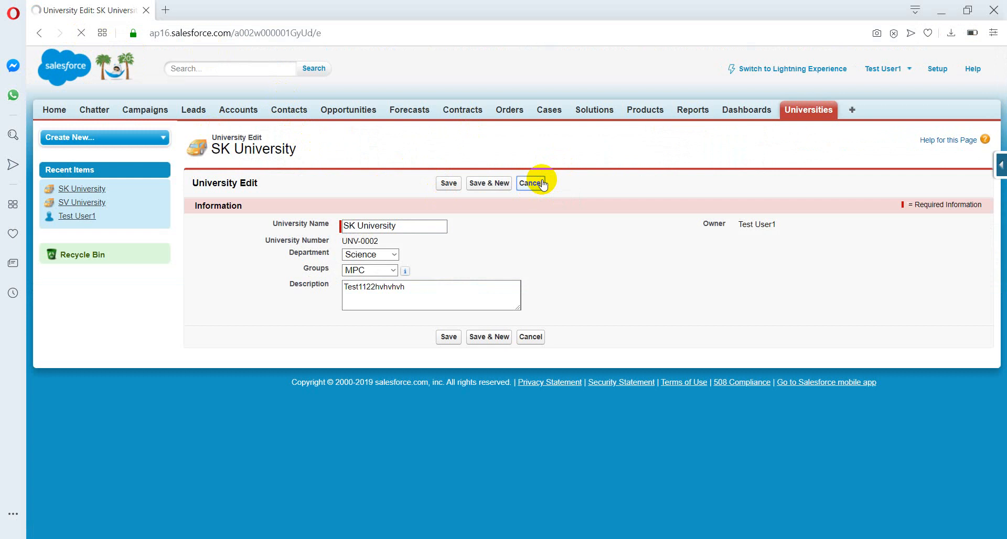
Switch back to Chrome and open Test User1's detail page from My Profile1's assigned users.
scroll(485, 303, "down", 3)
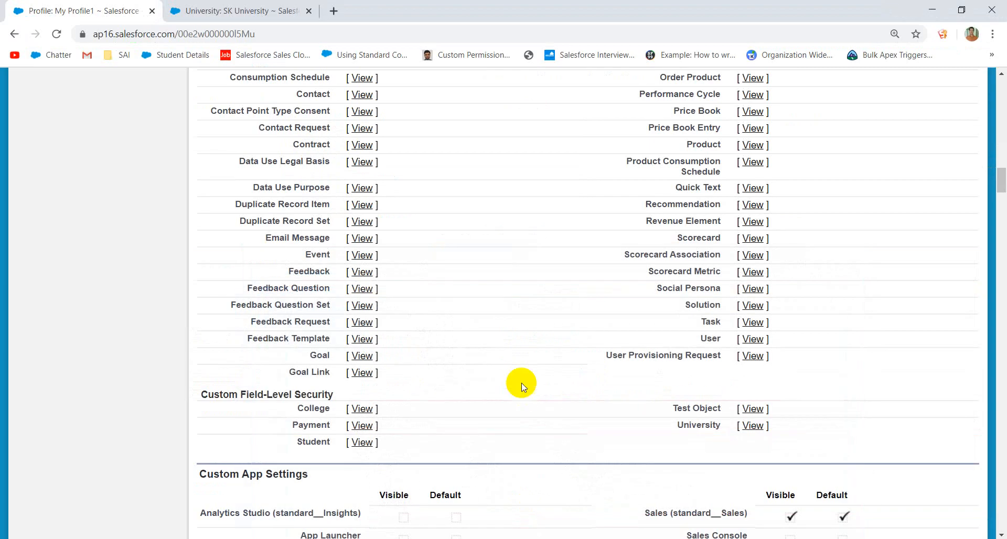
scroll(522, 382, "down", 2)
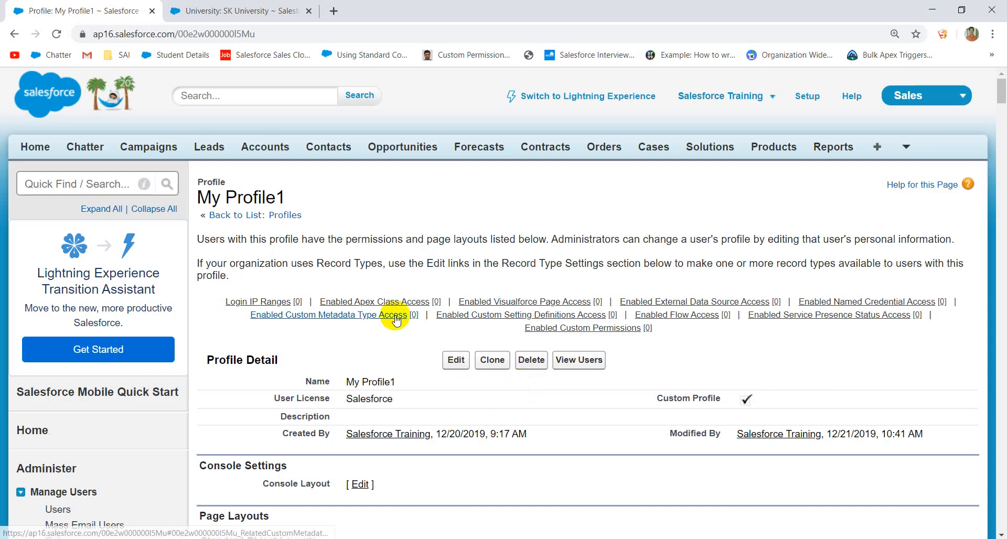
mouse_move(404, 314)
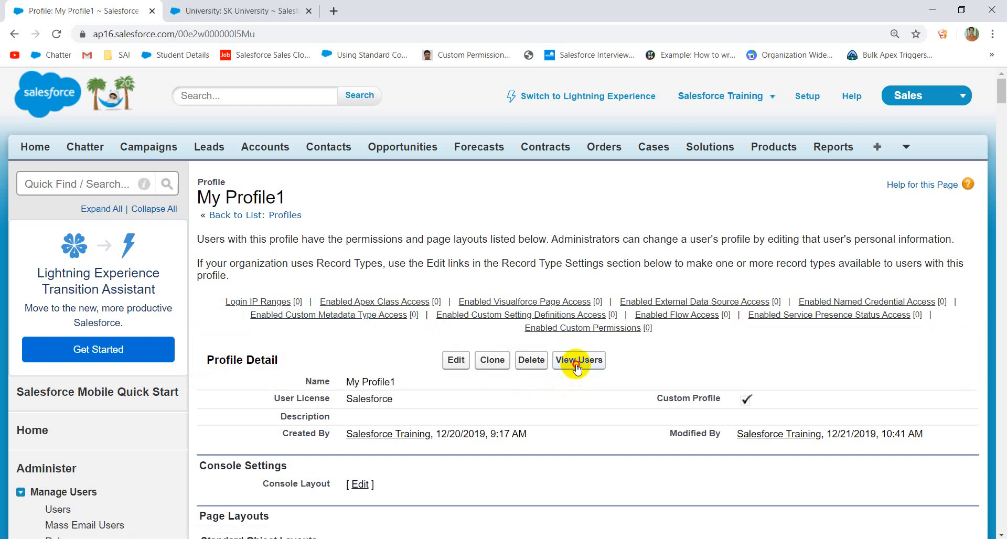
left_click(578, 361)
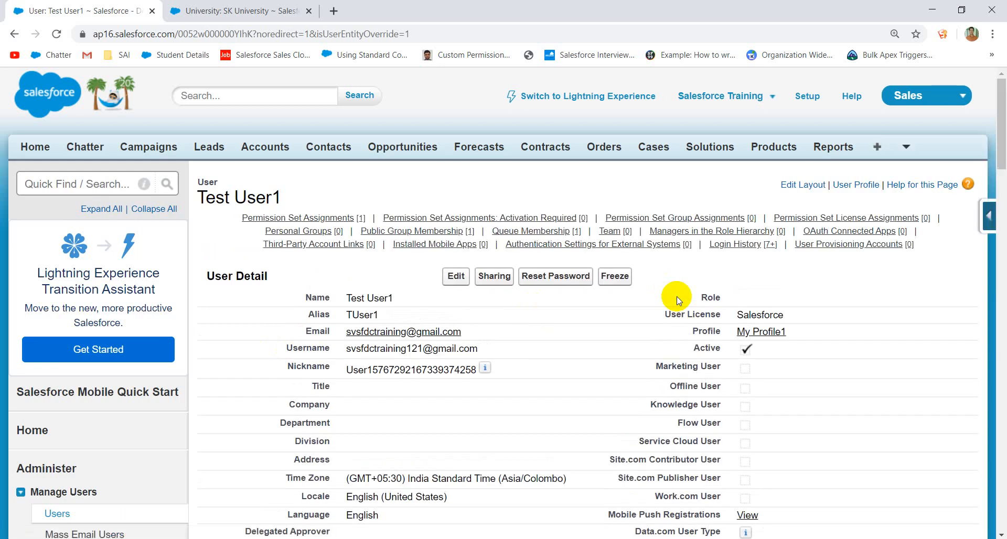
Delete the My PS1 permission set assignment from Test User1 and confirm the removal.
mouse_move(338, 219)
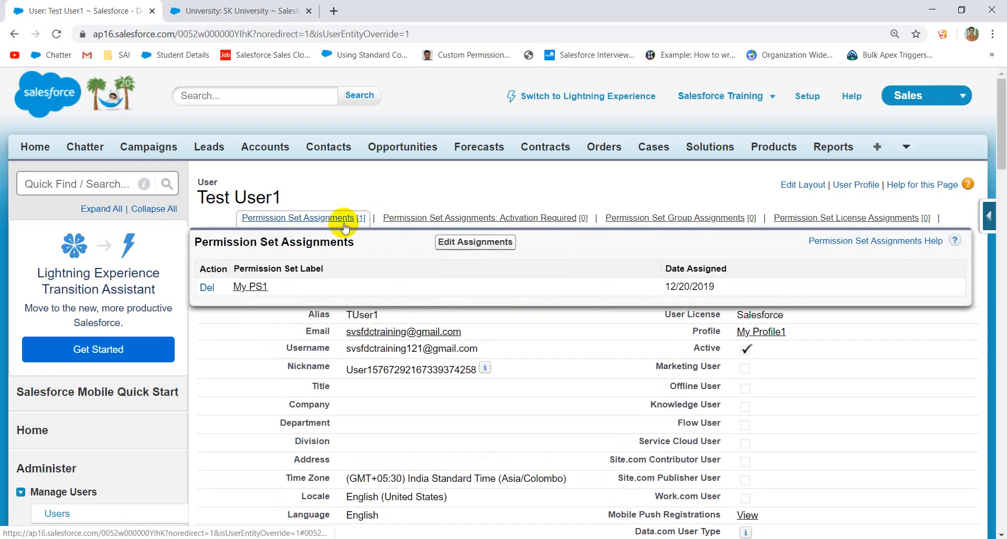
left_click(204, 287)
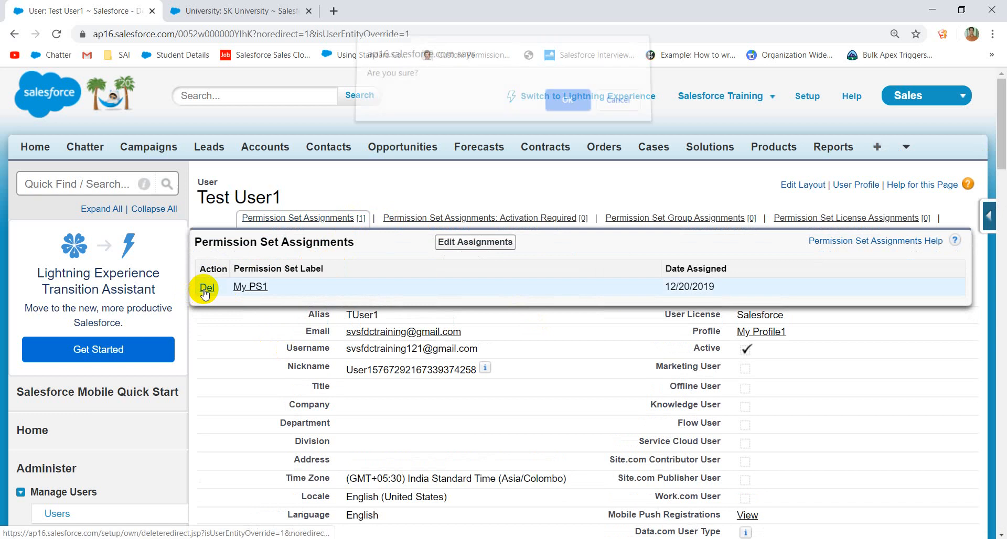
left_click(562, 108)
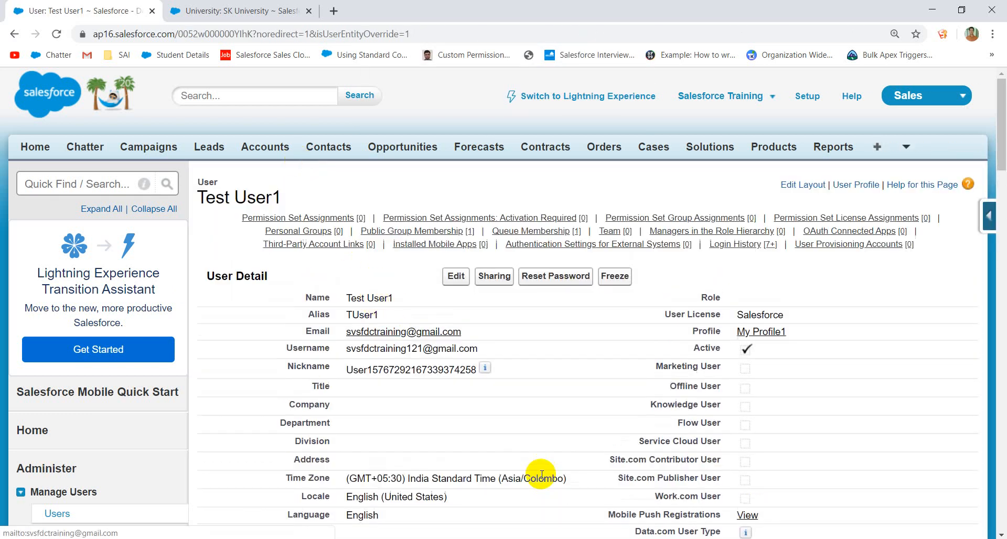
Switch to Opera, reopen SK University from the Universities home page and examine which record actions are available.
left_click(499, 538)
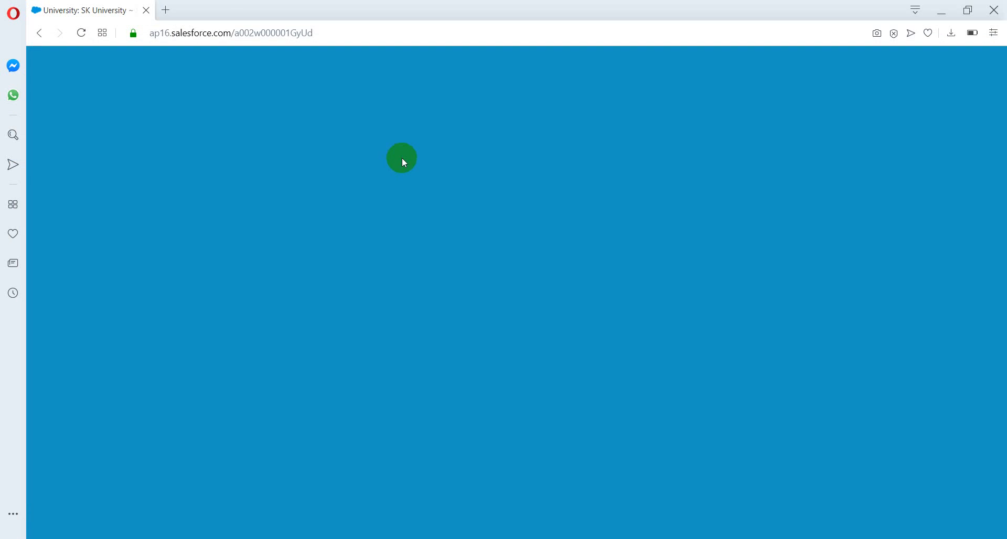
scroll(257, 163, "up", 2)
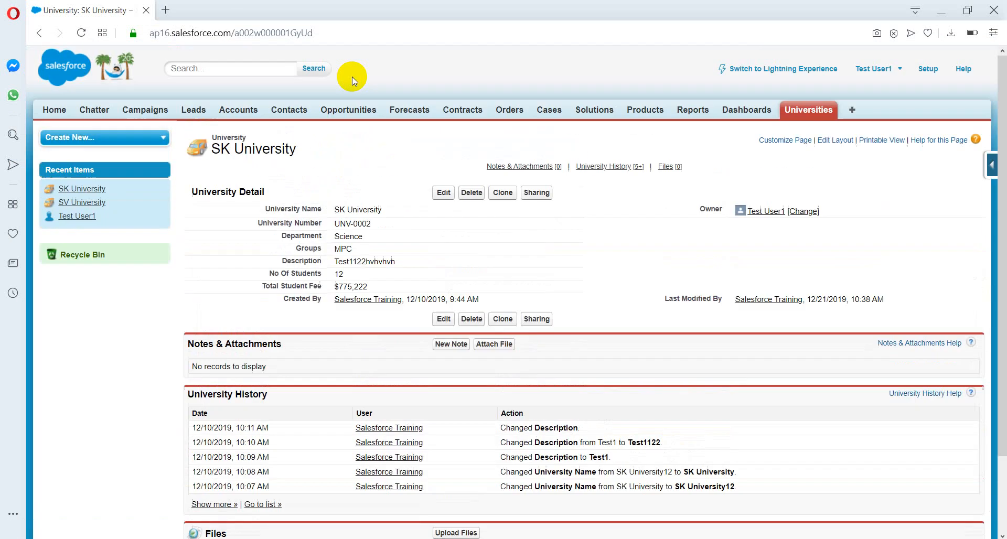
left_click(817, 111)
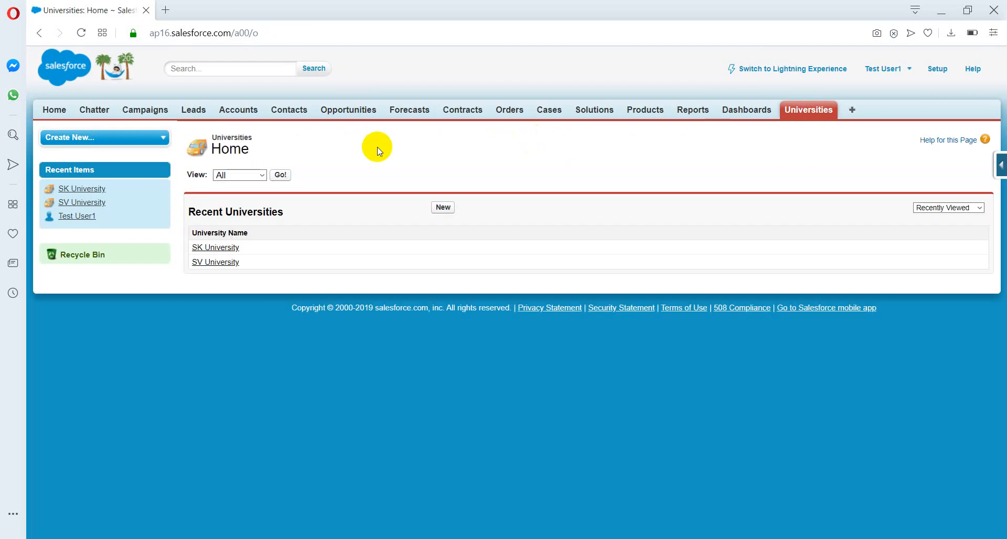
left_click(224, 253)
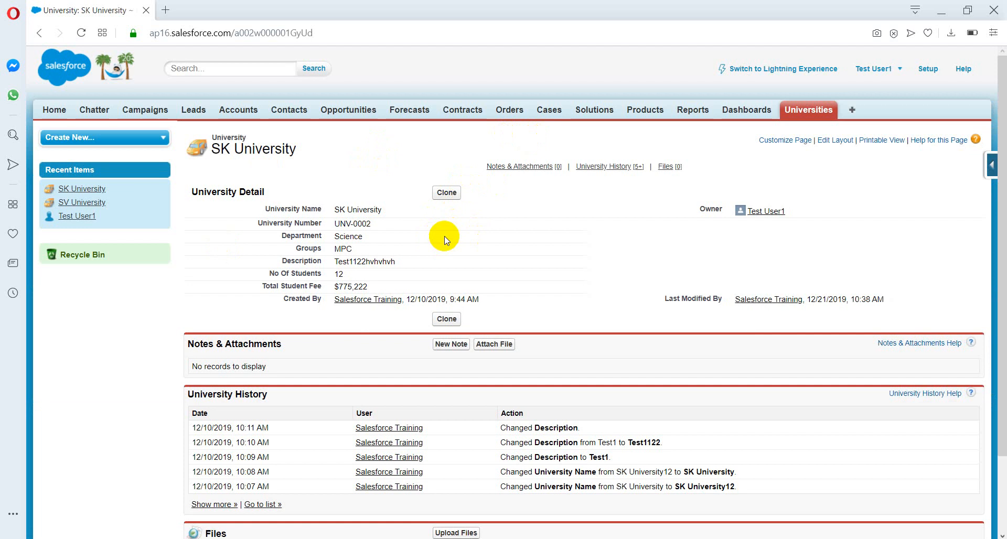
scroll(445, 257, "down", 3)
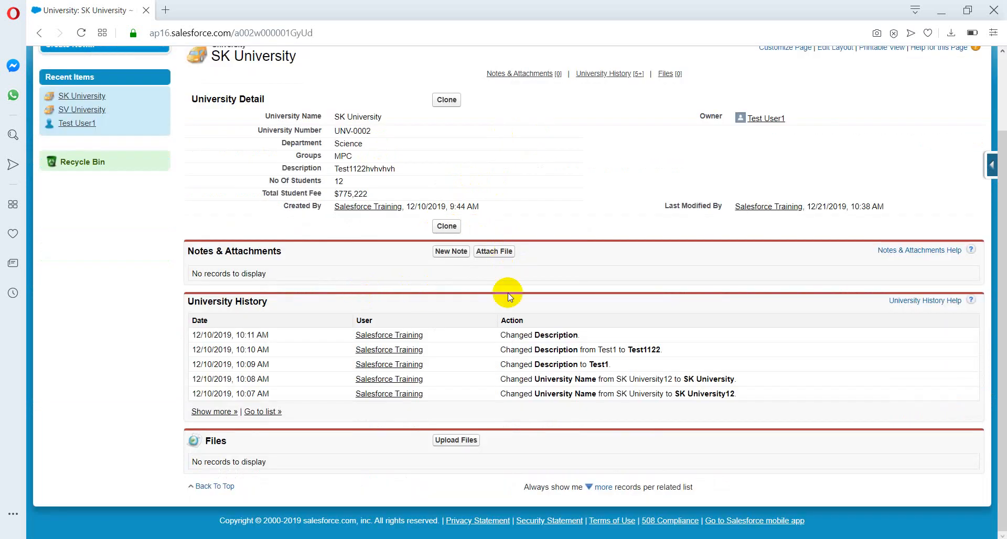
scroll(508, 296, "up", 3)
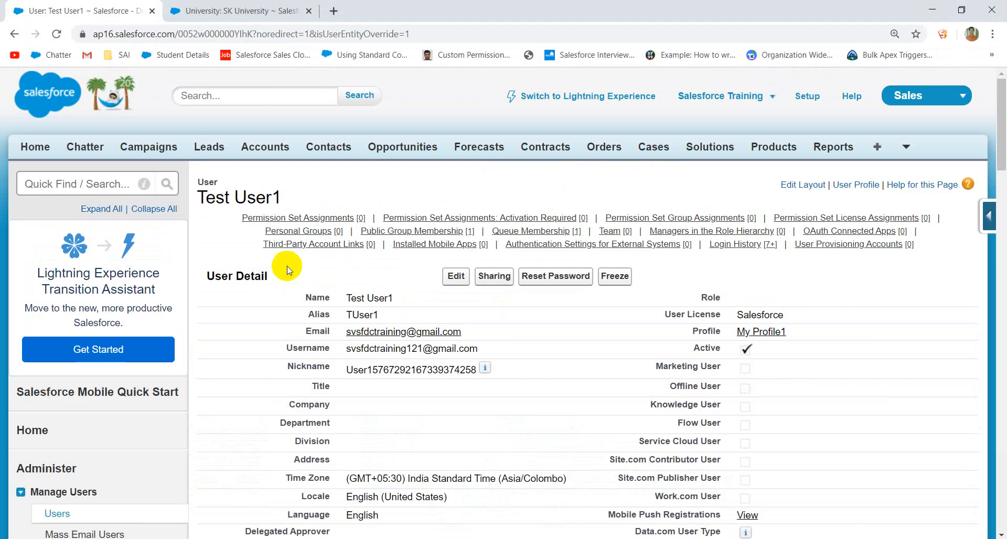
Open My Profile1 from Test User1's detail page, grant Modify All on Universities and save the profile.
left_click(769, 334)
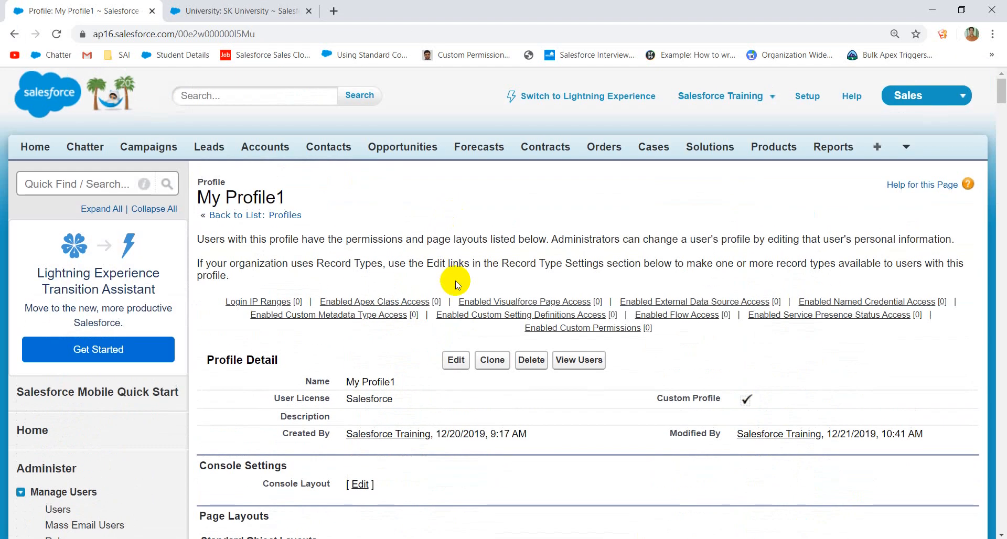
left_click(456, 360)
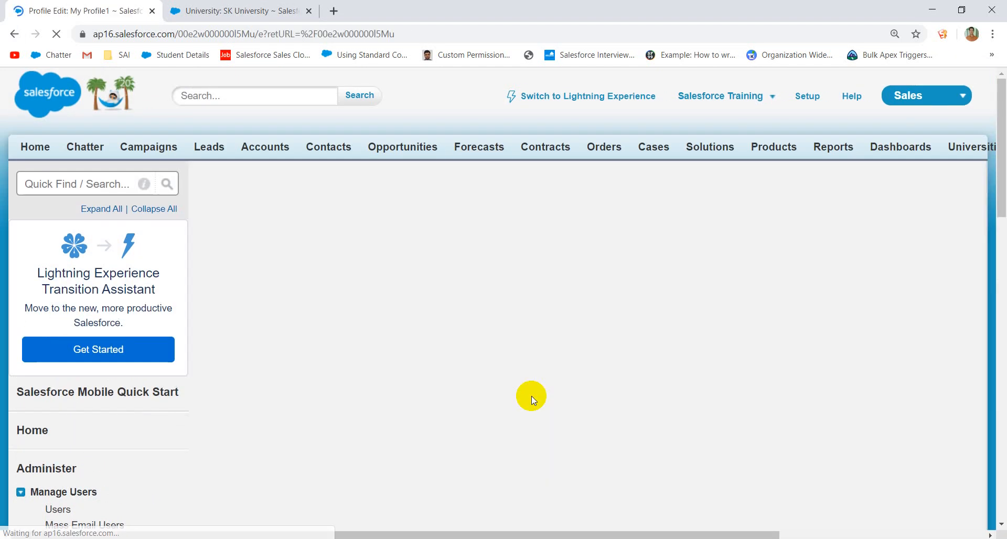
scroll(531, 395, "down", 20)
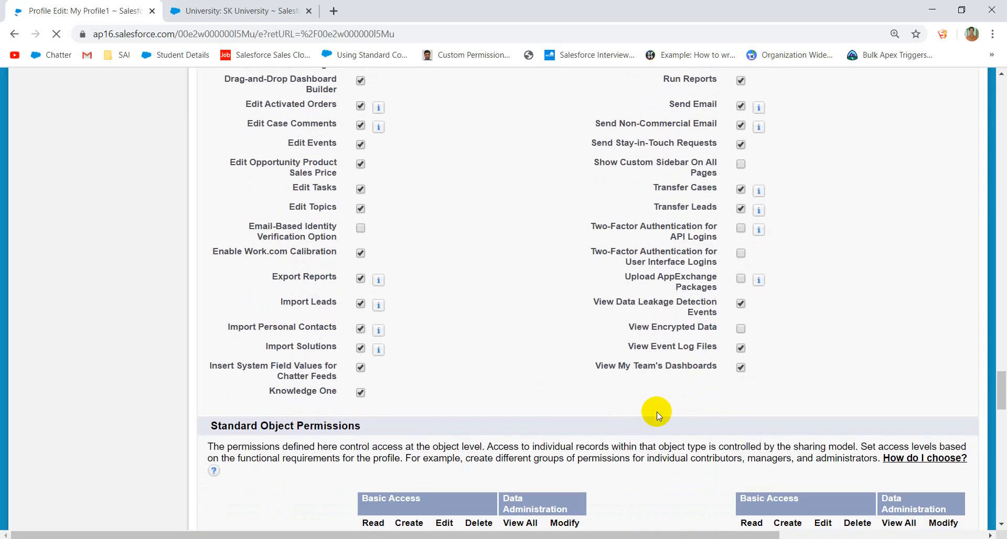
scroll(657, 411, "down", 15)
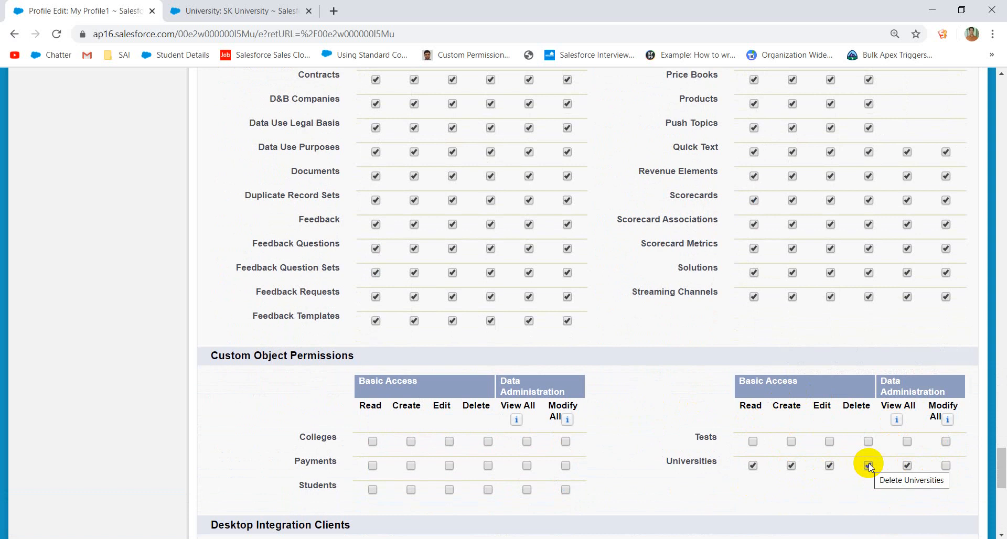
left_click(945, 466)
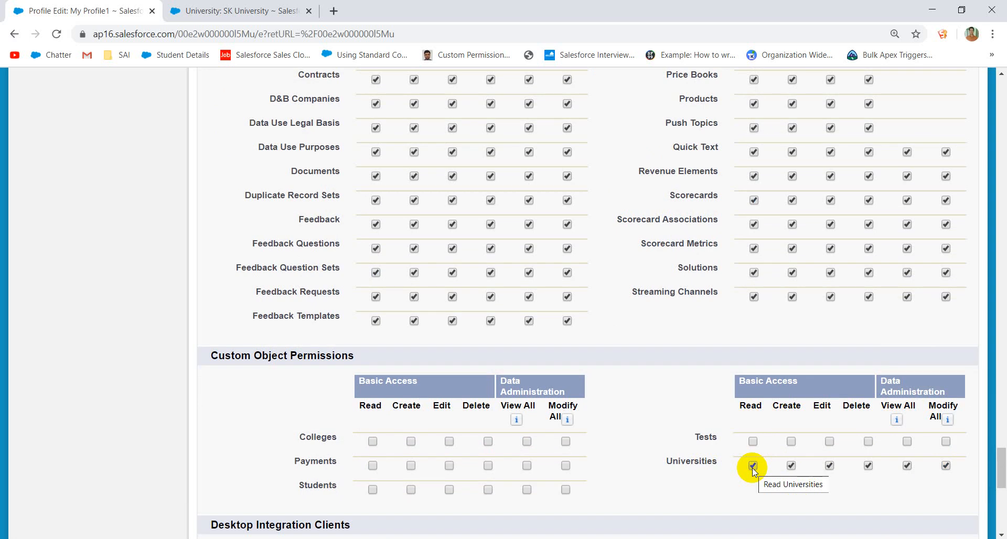
scroll(795, 461, "down", 4)
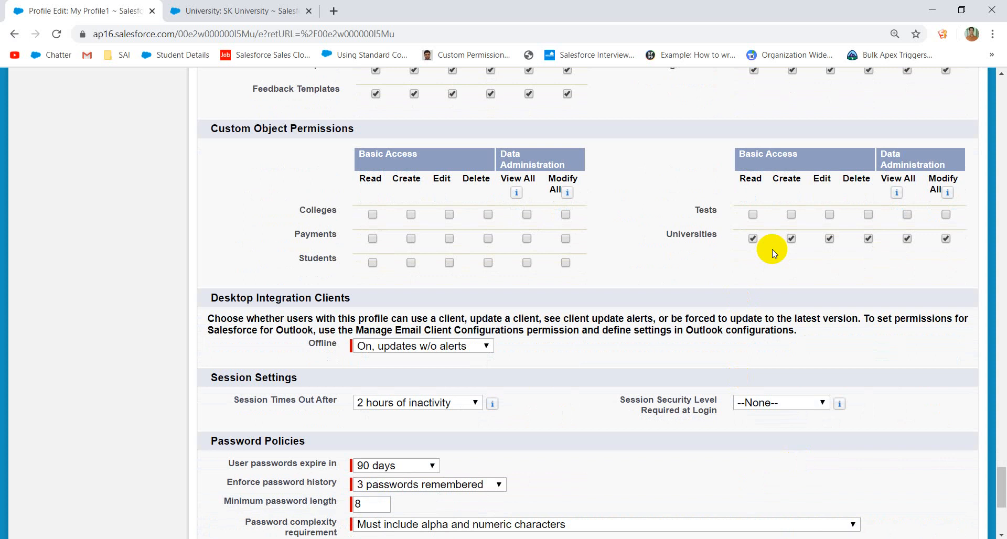
scroll(674, 215, "up", 1)
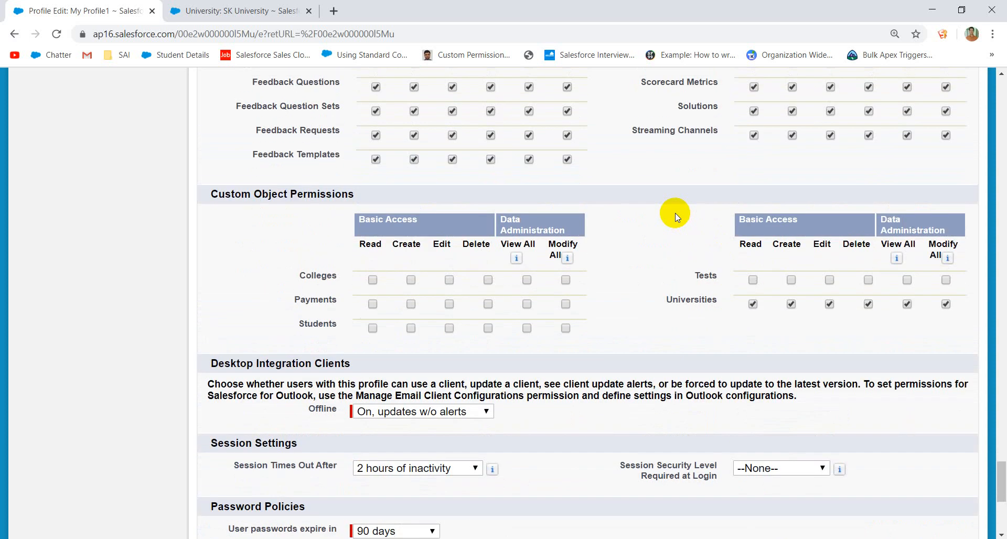
scroll(675, 215, "down", 4)
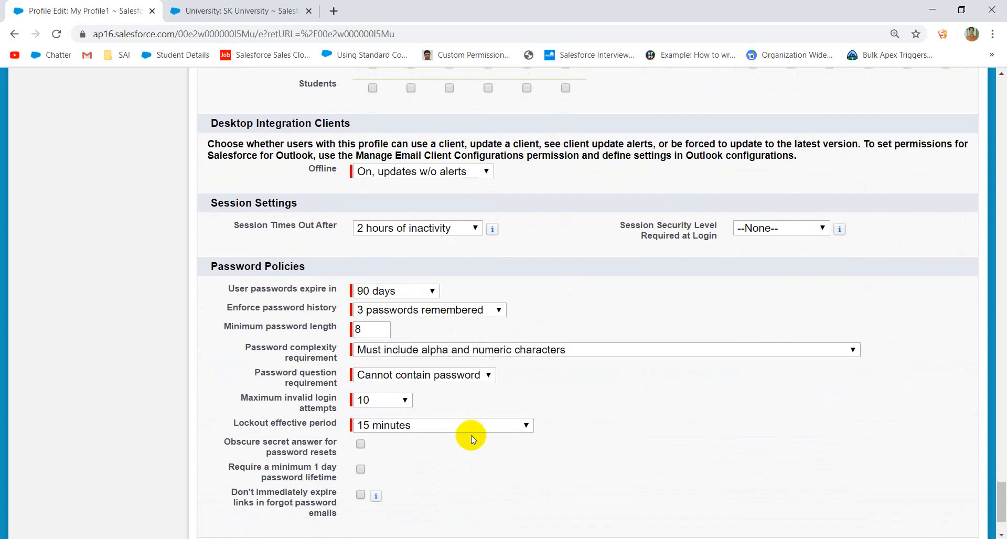
scroll(695, 310, "up", 8)
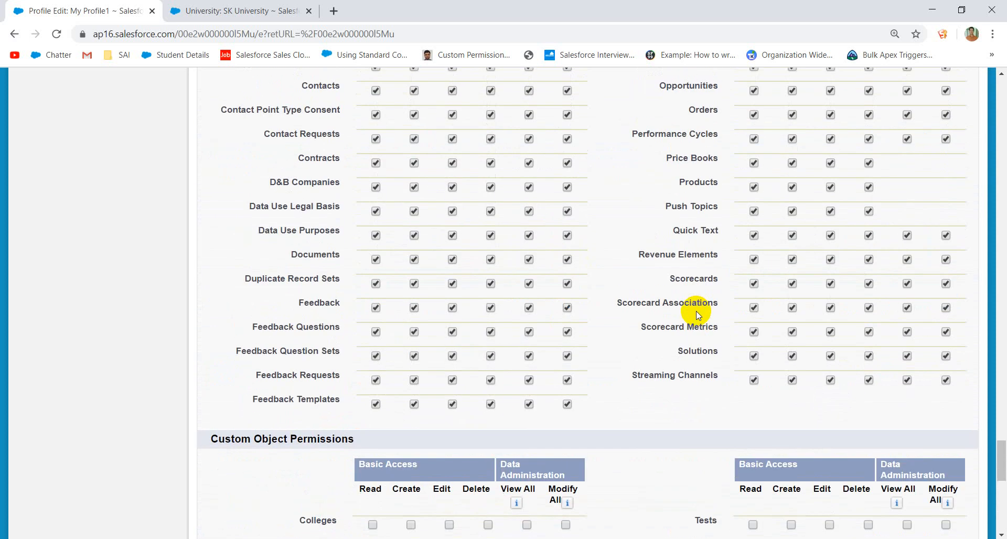
scroll(698, 314, "down", 6)
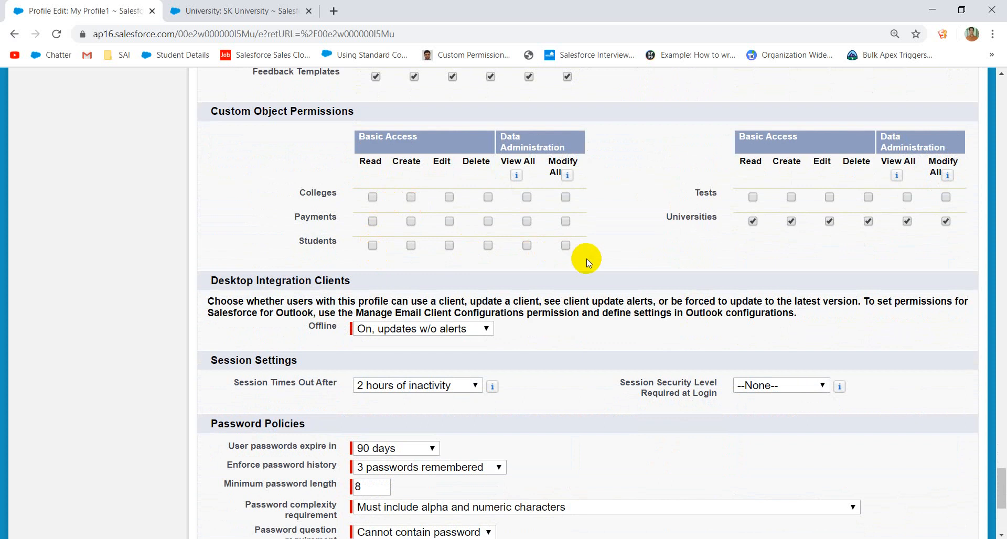
scroll(463, 262, "down", 5)
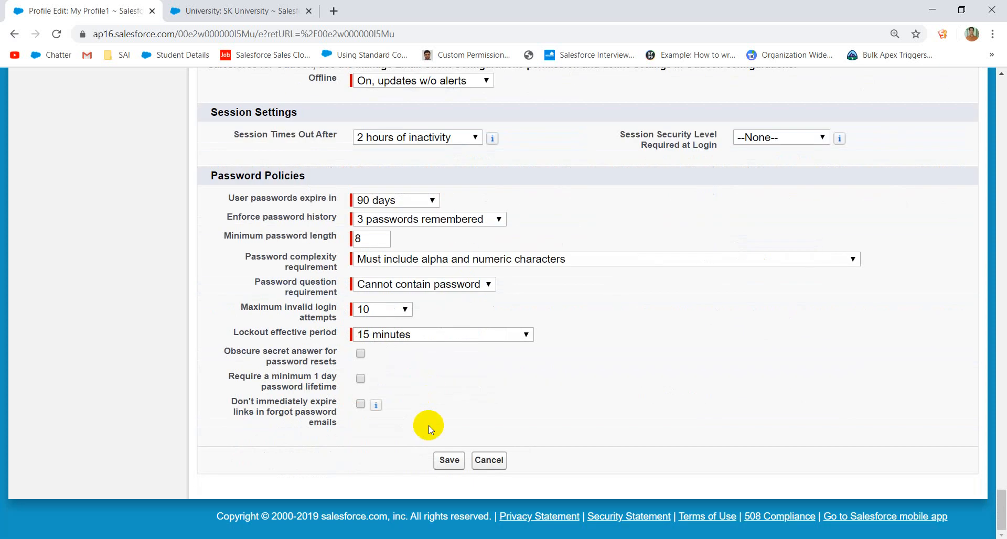
left_click(450, 460)
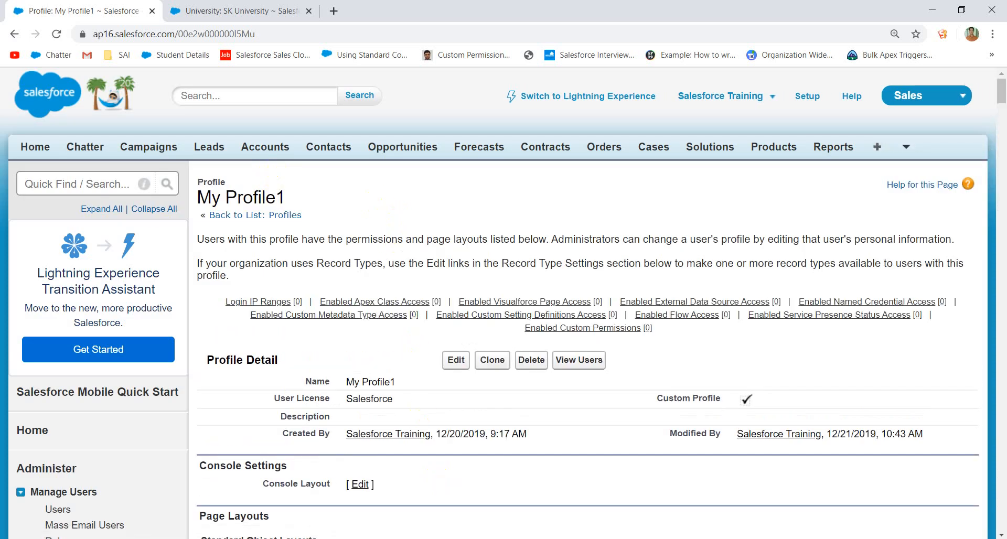
Check SK University in Opera, switch to Paint to highlight Private in the OWD notes, and return to Chrome.
key("alt+Tab")
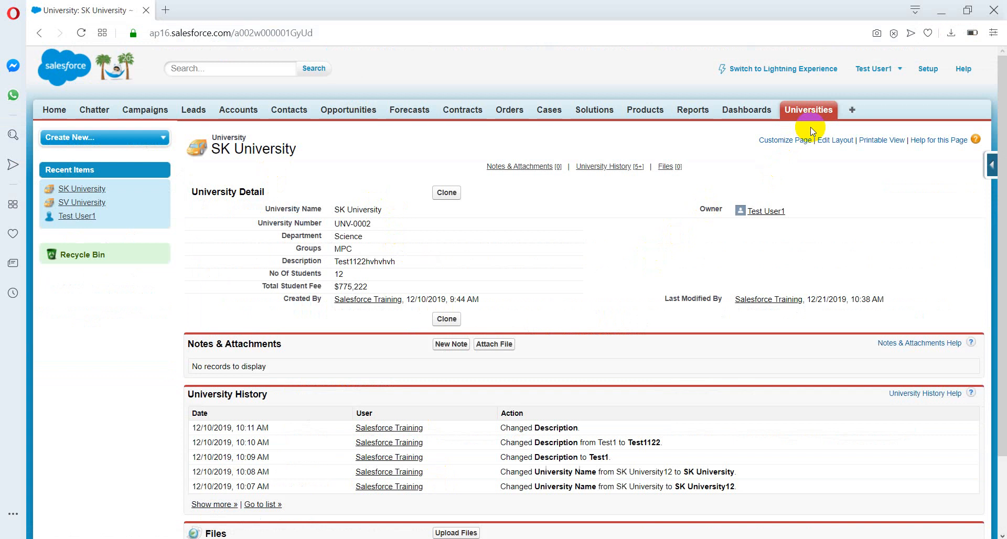
left_click(565, 538)
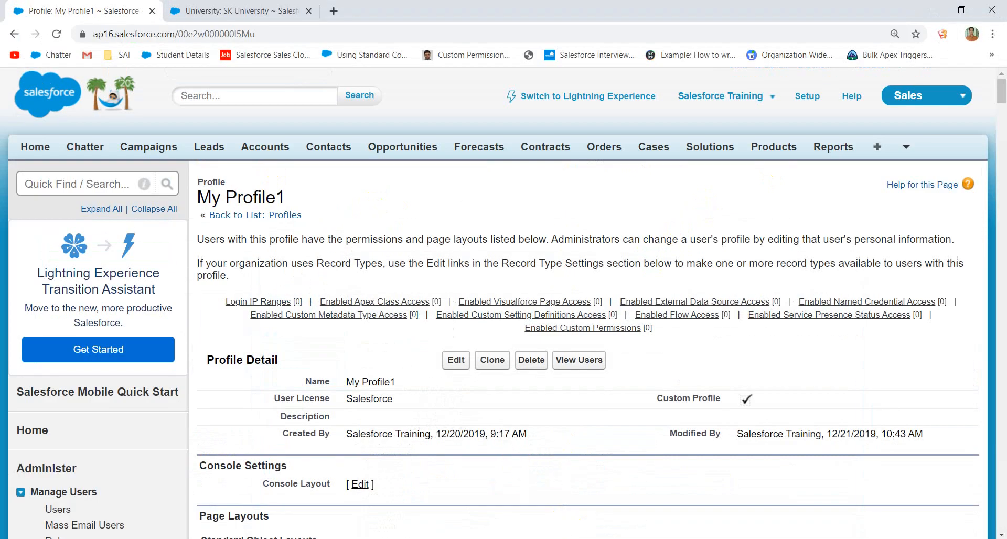
left_click(452, 538)
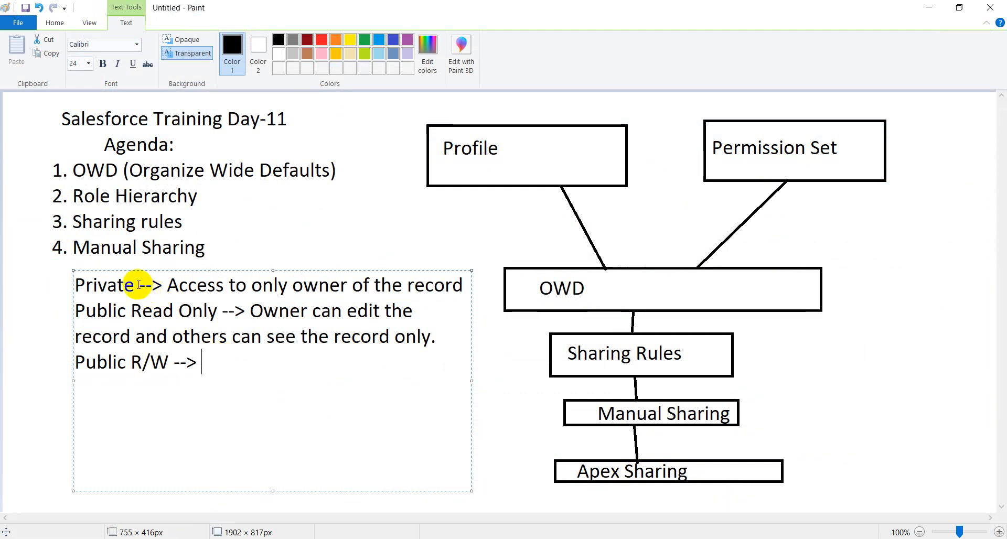
left_click_drag(139, 286, 80, 287)
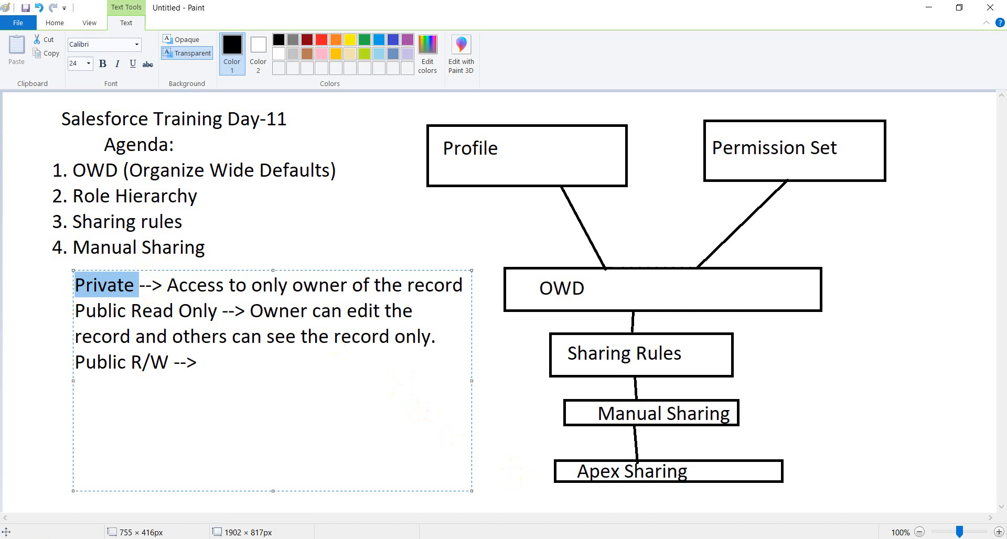
left_click(534, 538)
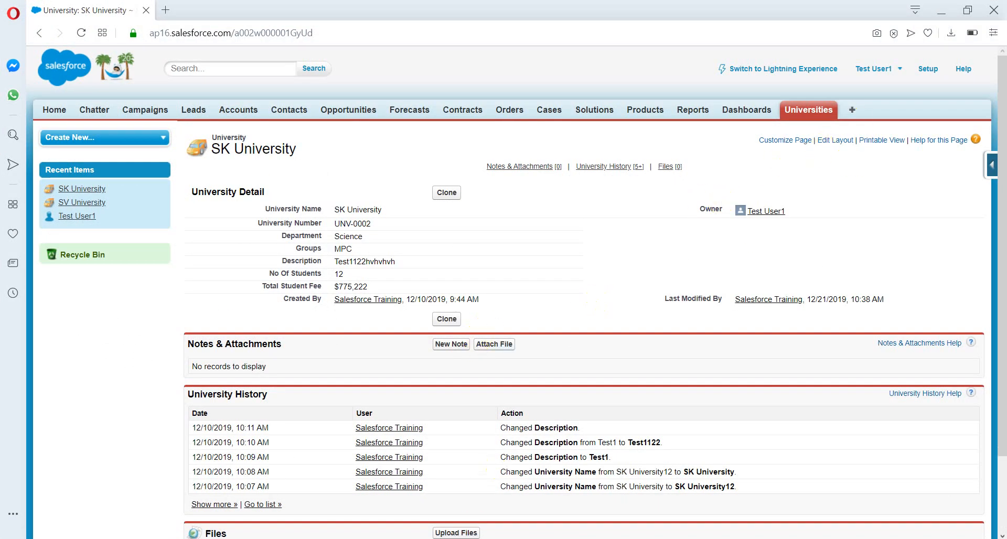
left_click(480, 538)
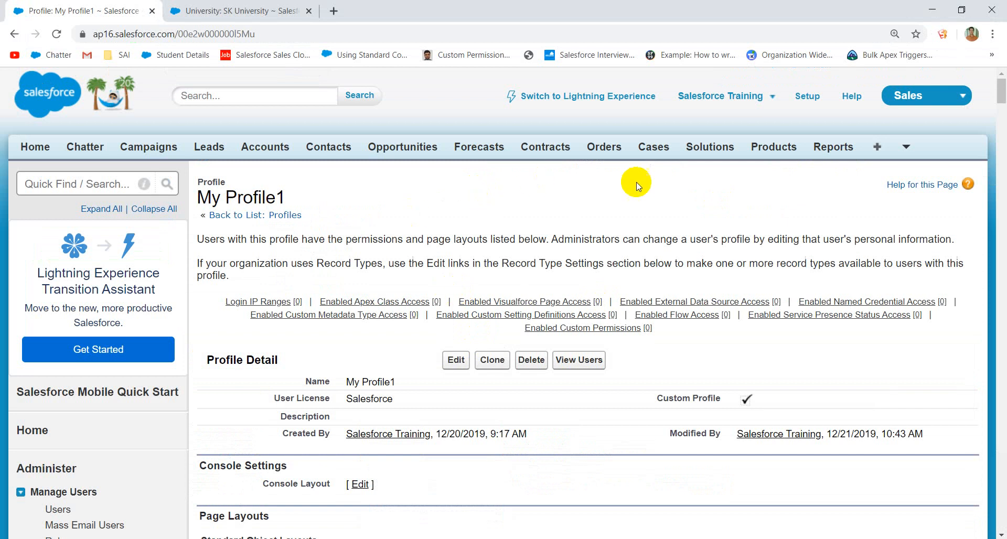
Search Setup for Sharing and open Sharing Settings.
left_click(92, 183)
type("Sharing")
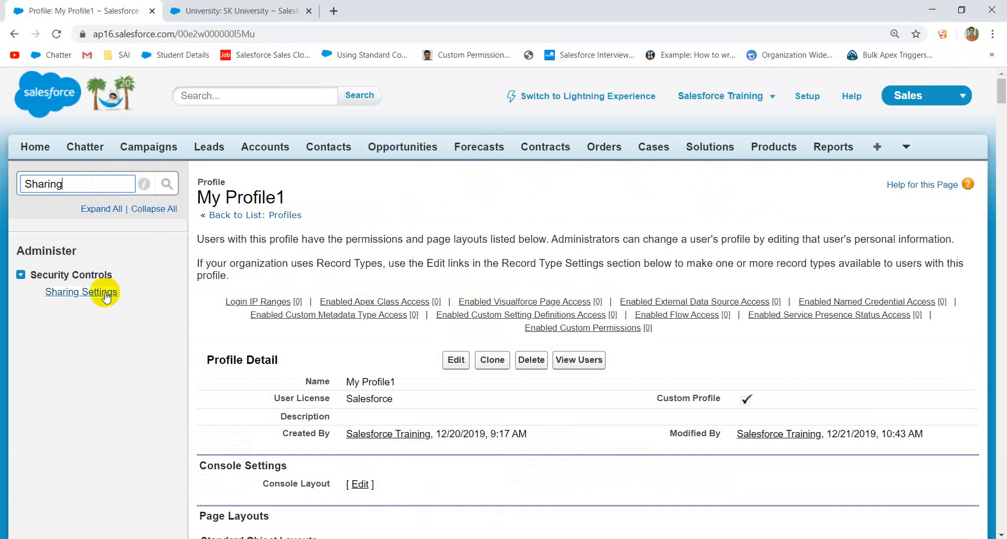
left_click(102, 293)
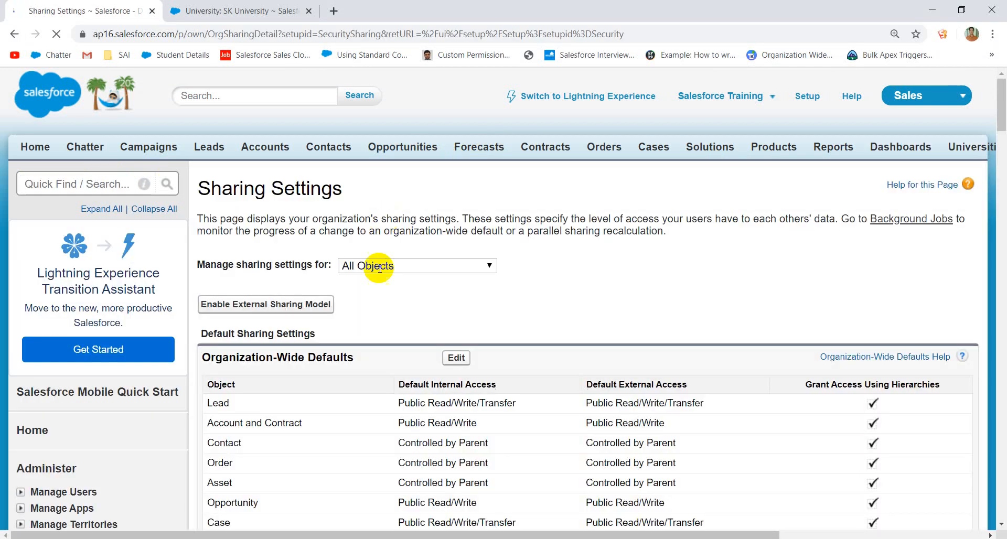
Edit the organization-wide defaults, set College's default internal access to Private and save.
left_click(451, 359)
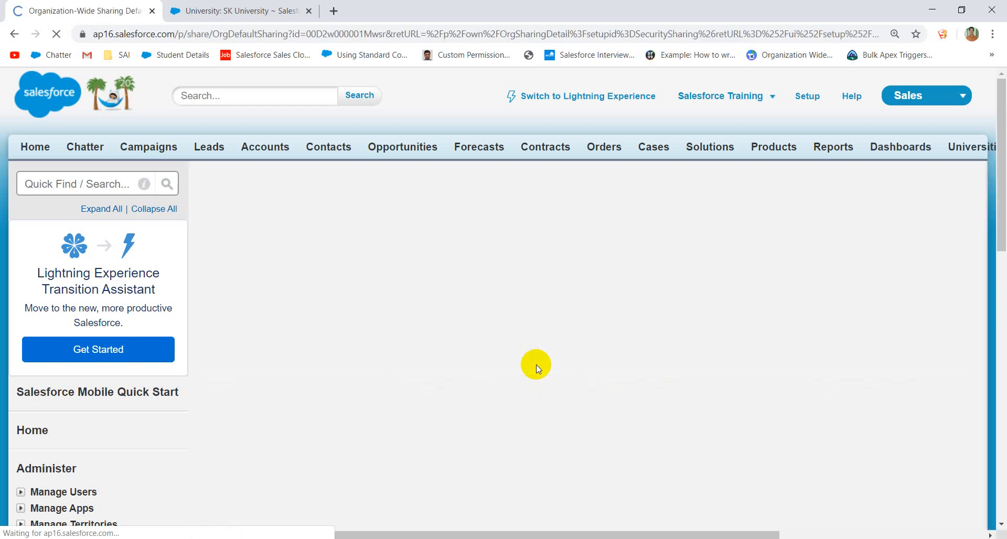
scroll(537, 366, "down", 20)
scroll(537, 365, "up", 16)
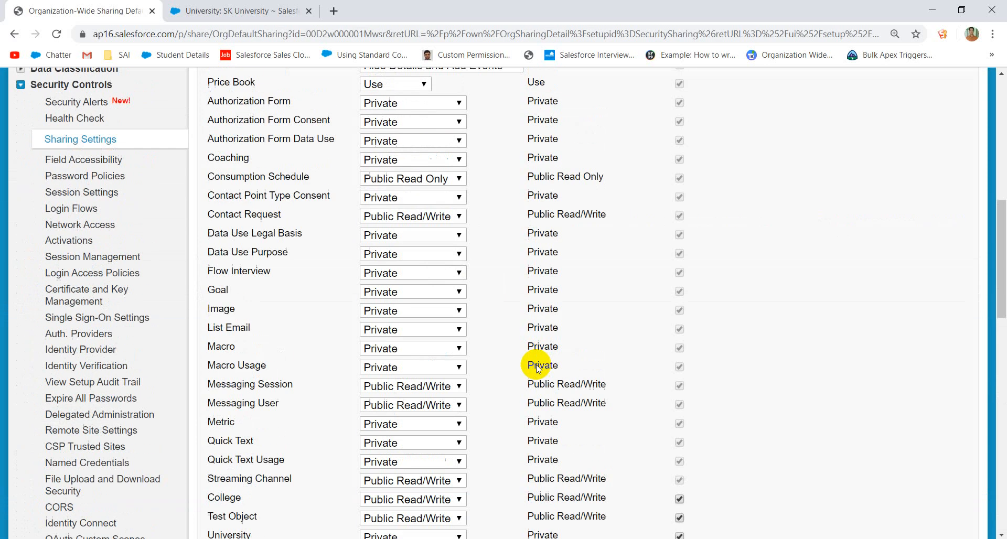
scroll(430, 406, "down", 14)
scroll(370, 385, "up", 6)
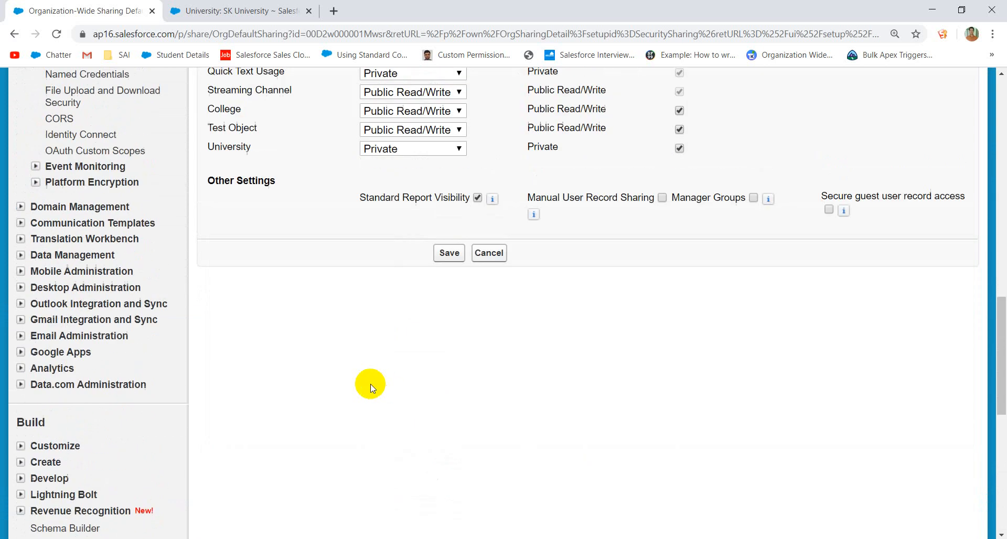
scroll(417, 382, "up", 1)
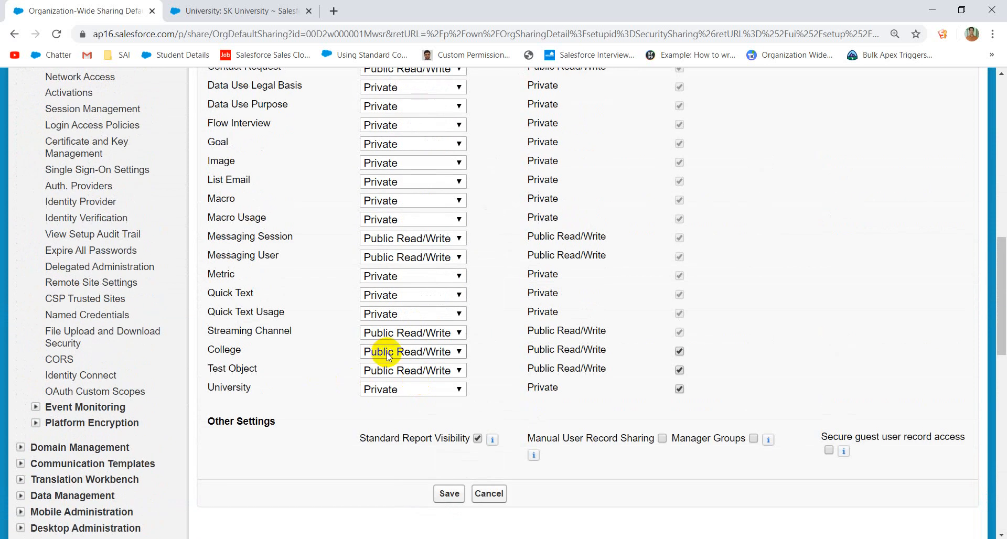
left_click(404, 352)
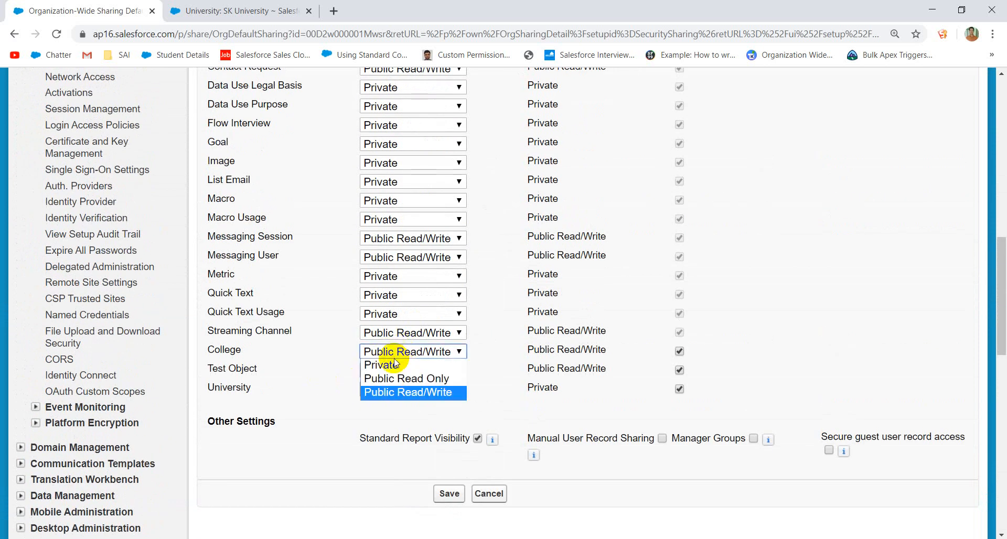
left_click(389, 365)
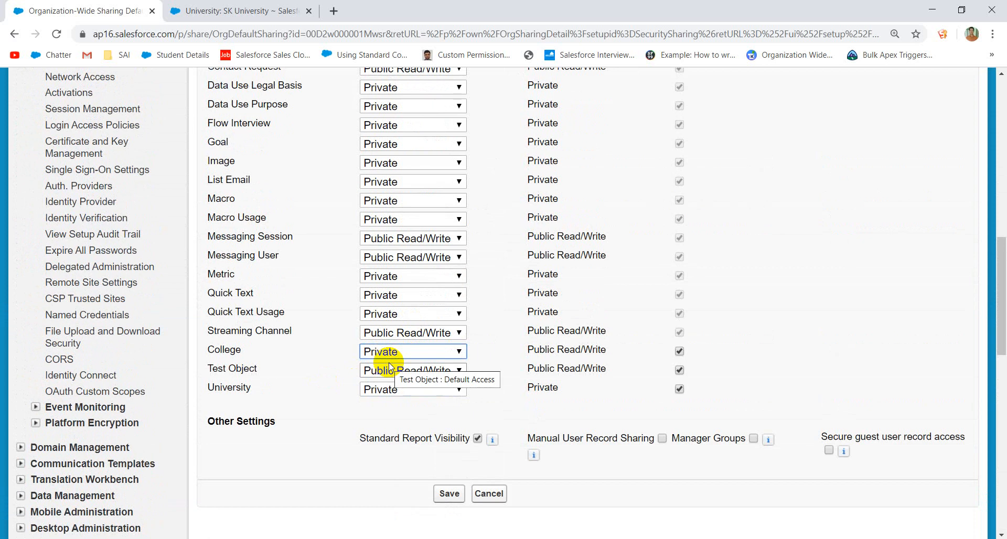
left_click(446, 501)
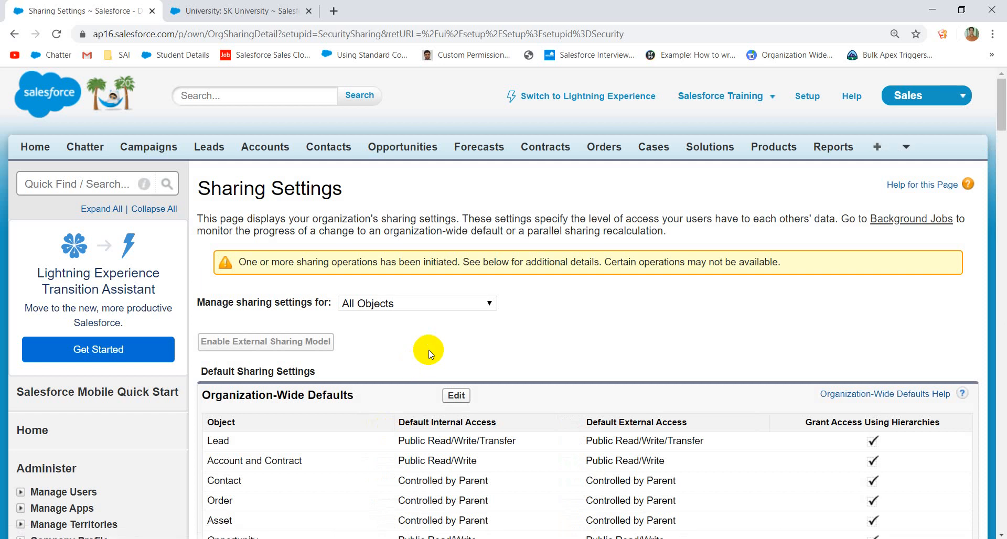
Reload Sharing Settings until the sharing operation finishes and check the custom objects' organization-wide defaults.
left_click(56, 34)
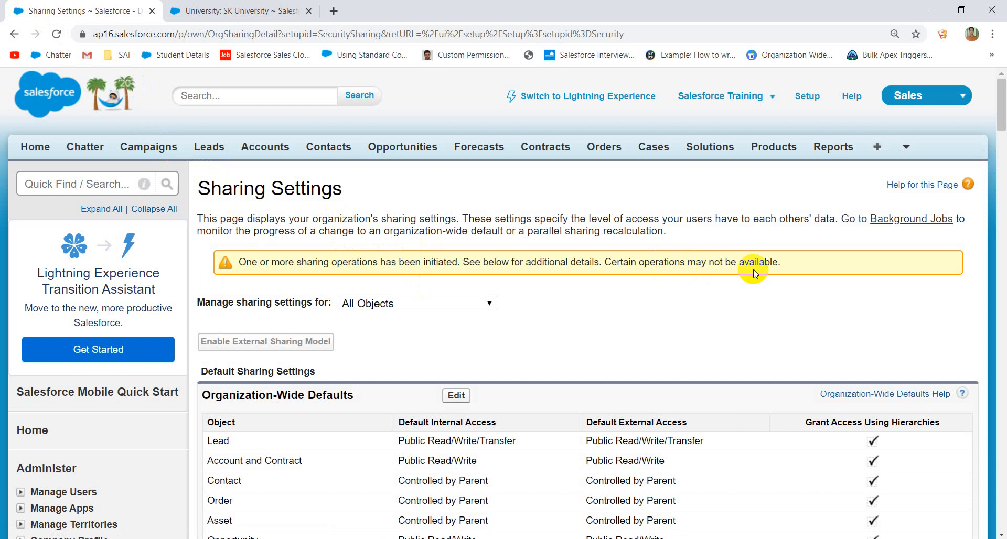
left_click_drag(790, 266, 238, 266)
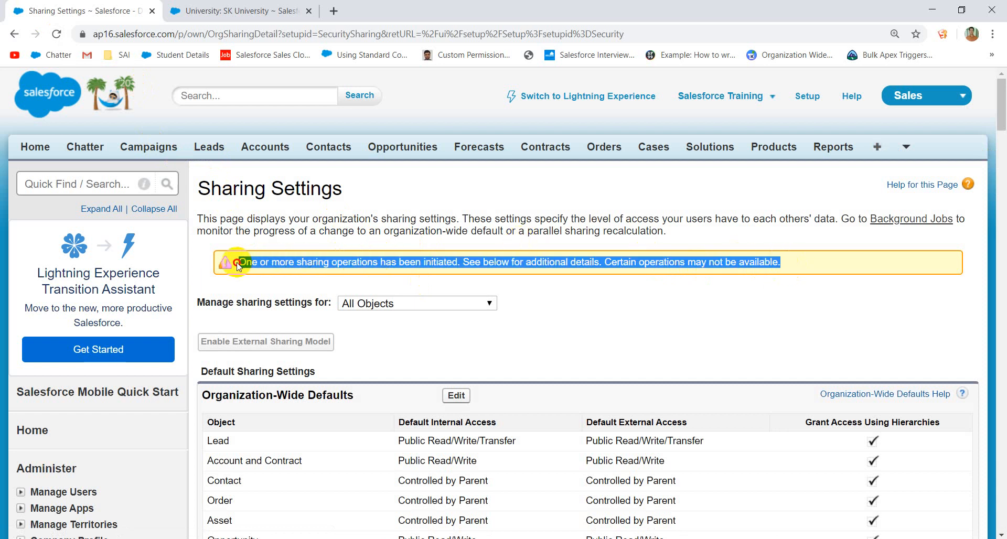
left_click(237, 266)
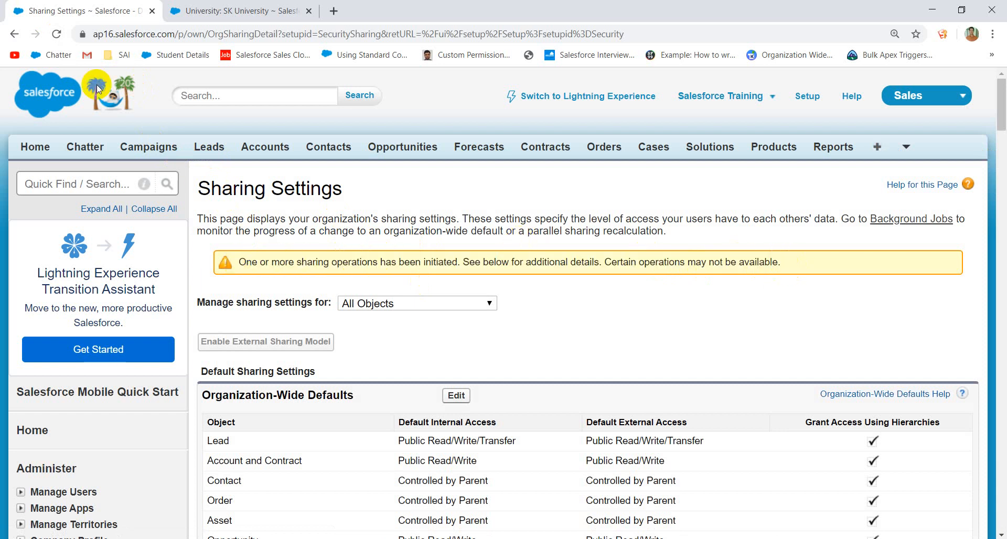
left_click(62, 35)
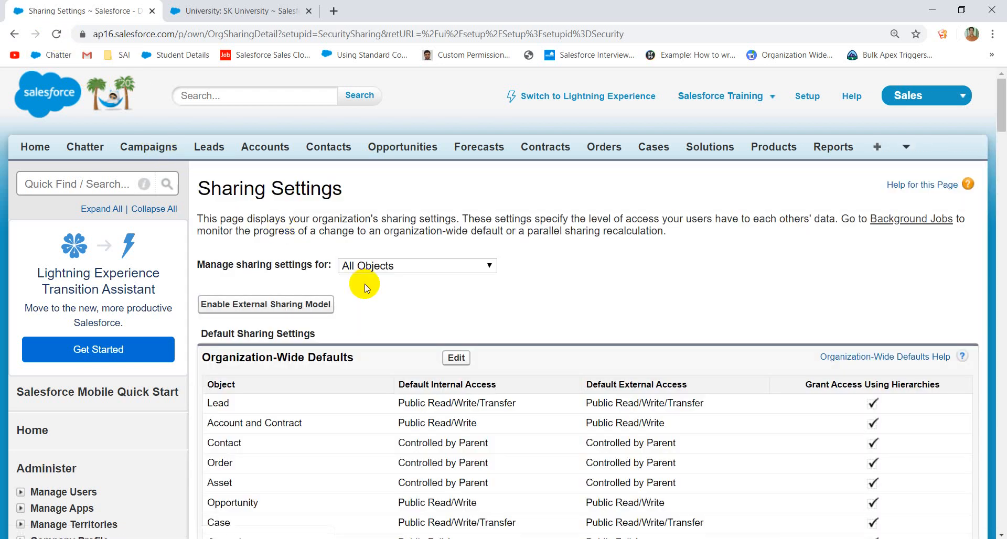
scroll(365, 287, "down", 10)
scroll(321, 371, "down", 8)
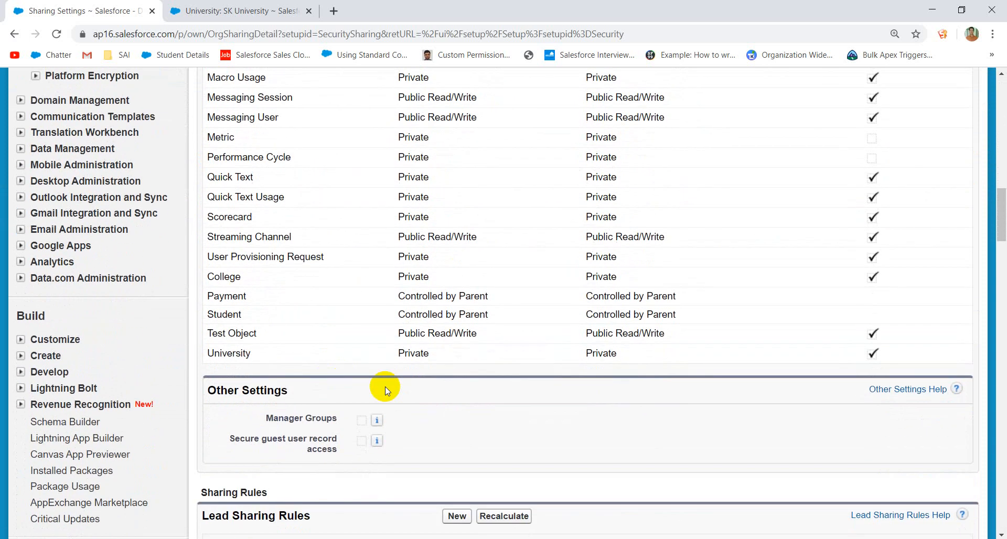
scroll(385, 390, "up", 18)
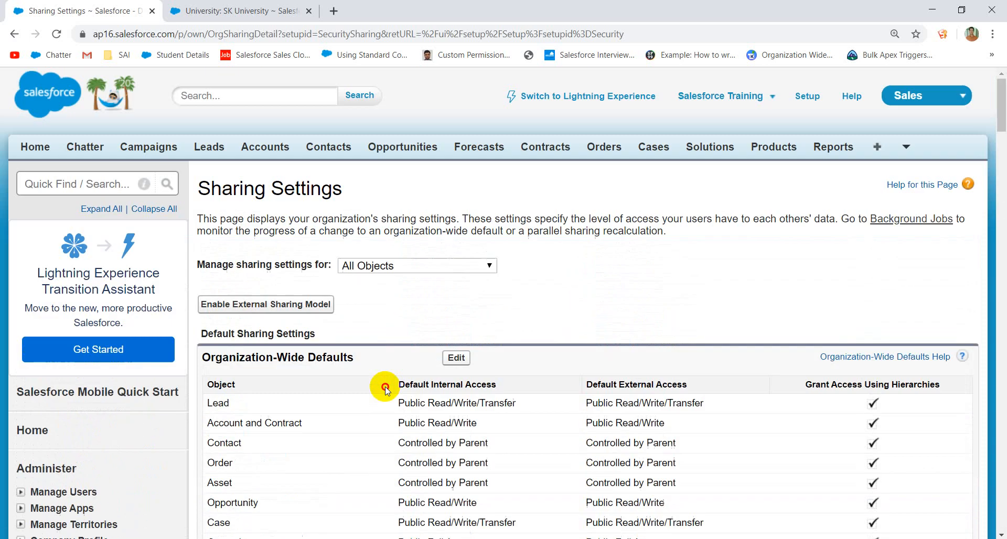
Go to the Students home page and open the first record under Recent Students.
left_click(908, 150)
left_click(872, 208)
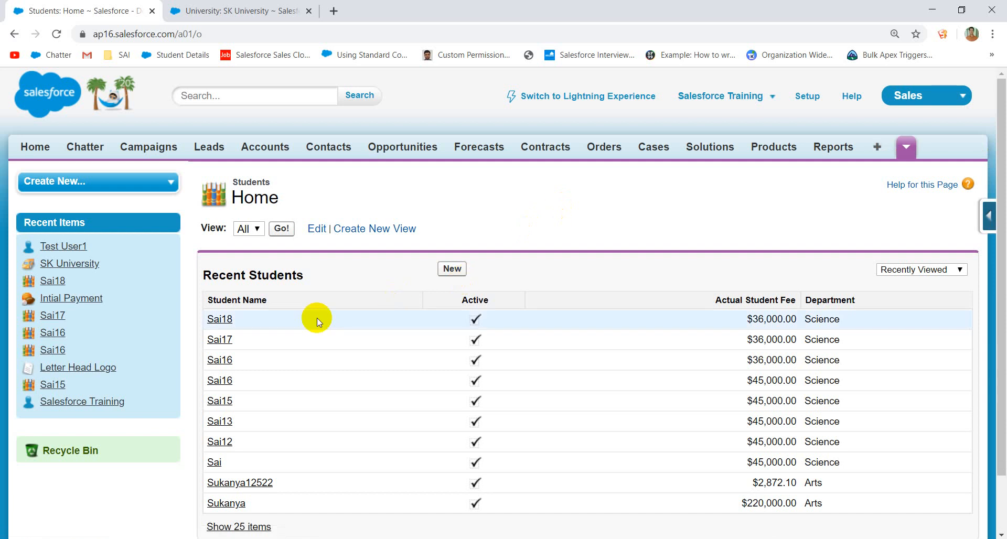
left_click(222, 321)
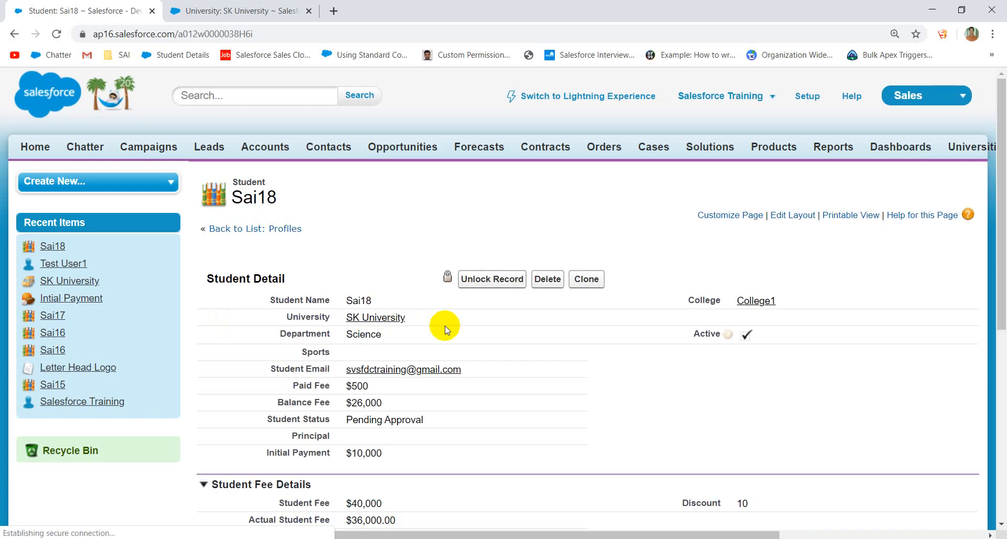
Unlock the open student record and open its page layout for editing.
left_click(488, 278)
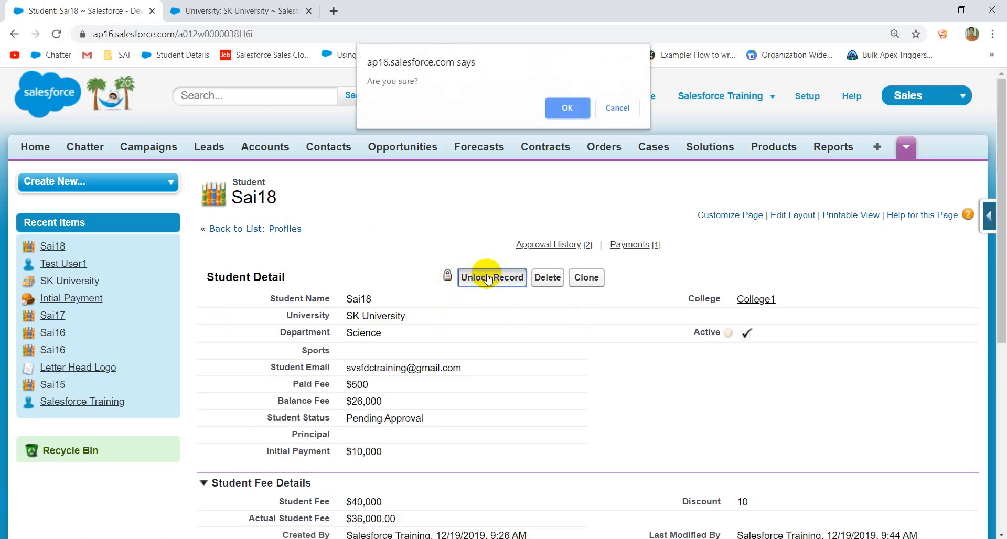
left_click(568, 106)
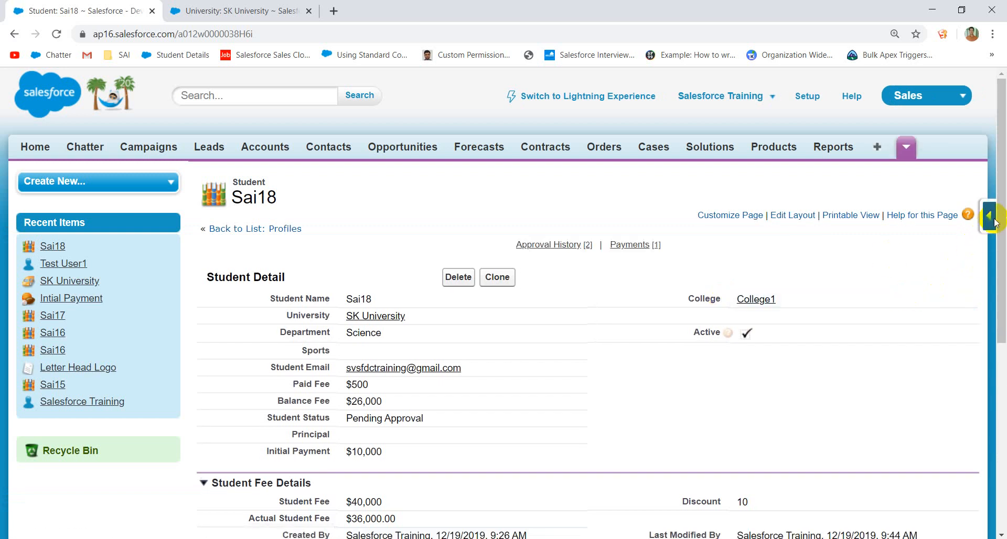
left_click(994, 222)
left_click(851, 387)
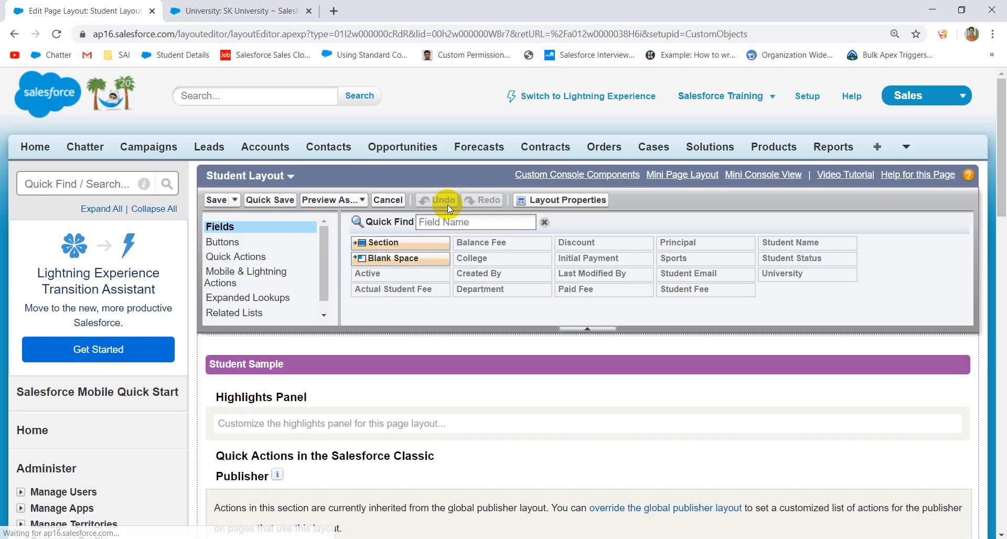
Add the Edit button to the standard detail buttons of Student Layout and save the layout.
left_click(280, 242)
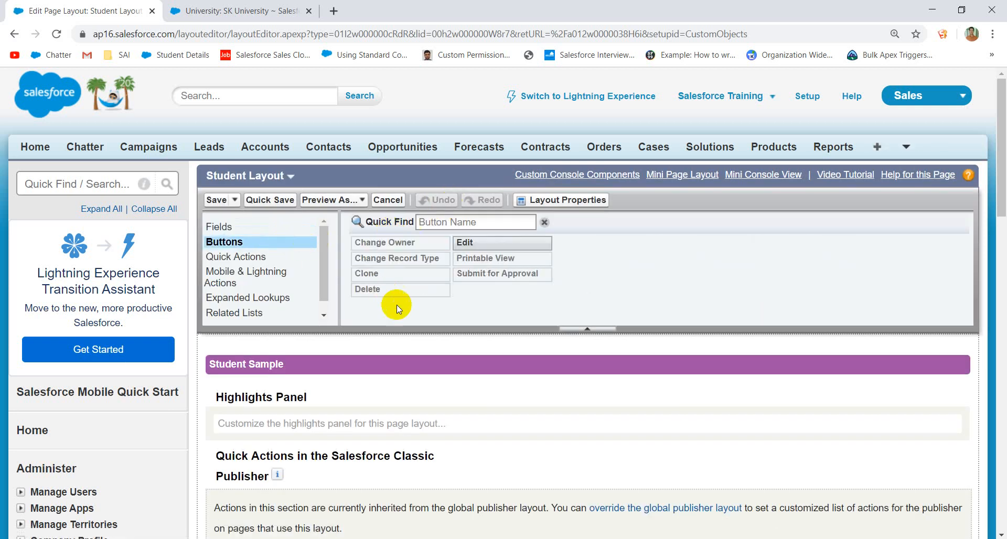
scroll(397, 305, "down", 5)
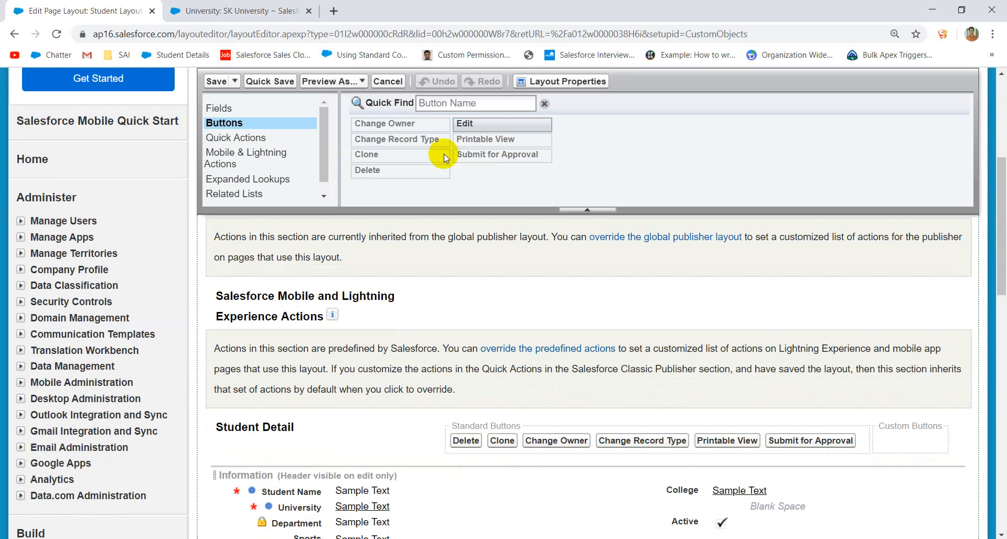
left_click_drag(475, 126, 503, 439)
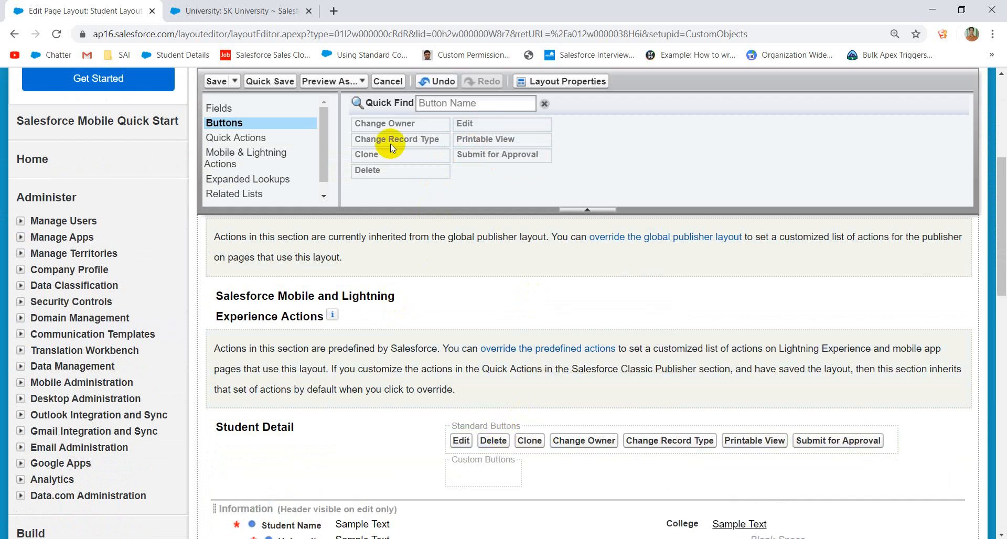
left_click(223, 81)
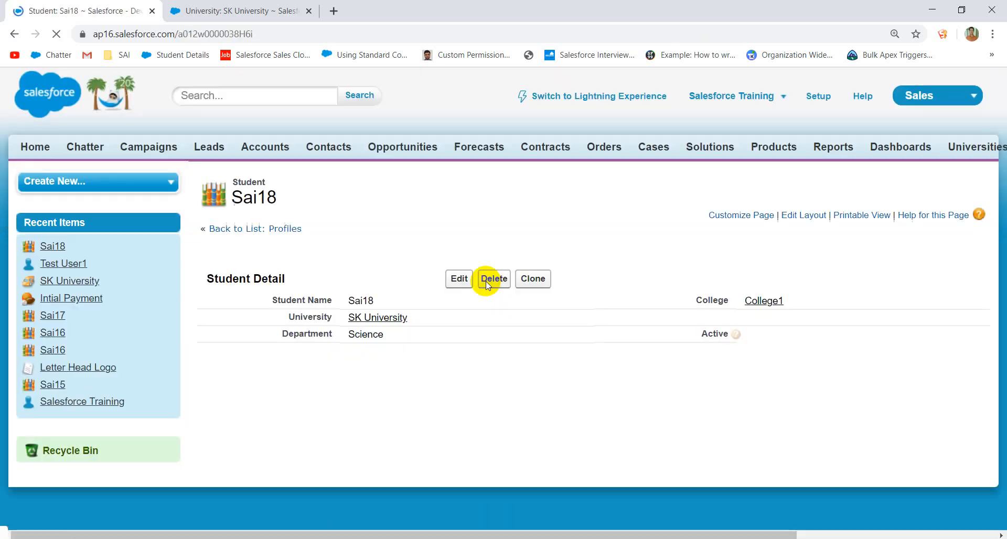
Examine the student record's detail buttons, fields and related lists for an owner or sharing option.
left_click_drag(570, 354, 527, 131)
left_click(386, 219)
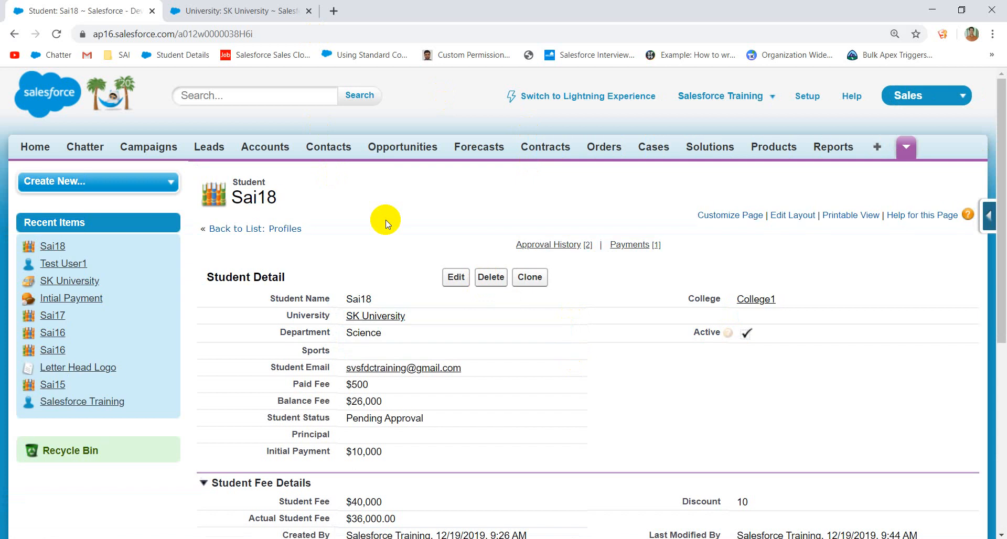
scroll(436, 338, "down", 4)
scroll(435, 338, "up", 4)
scroll(602, 370, "down", 6)
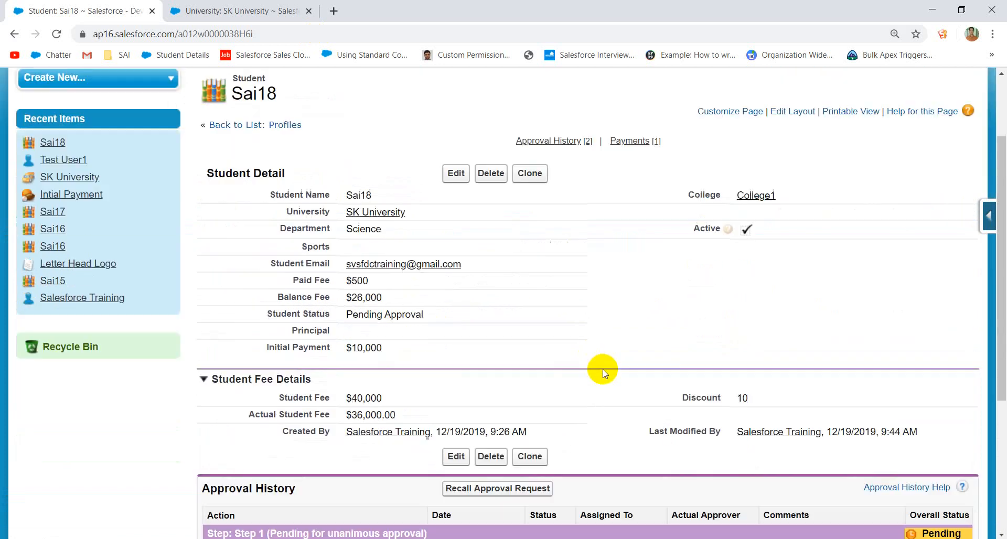
scroll(603, 369, "up", 6)
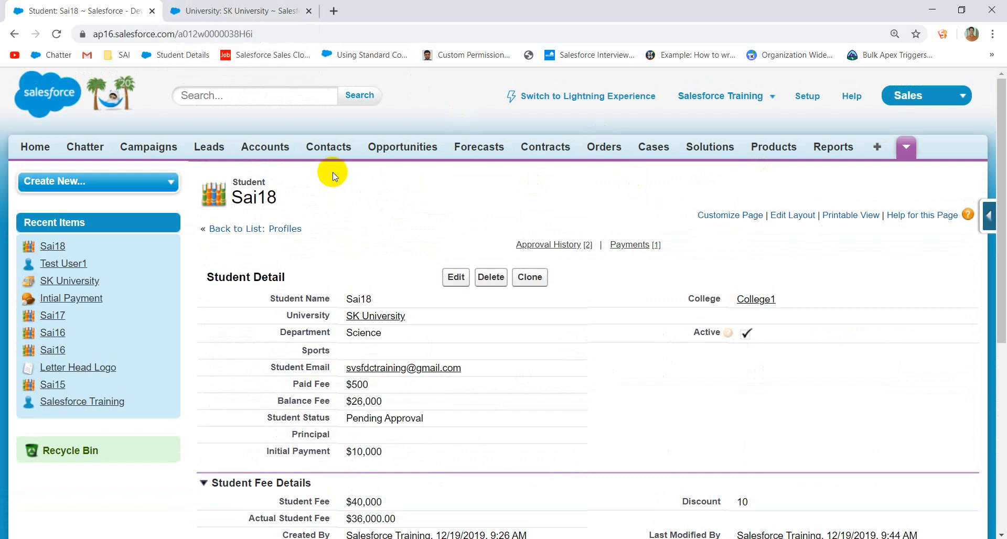
Switch to the SK University browser tab, open College1 from the Colleges home page and show its sharing details.
left_click(246, 11)
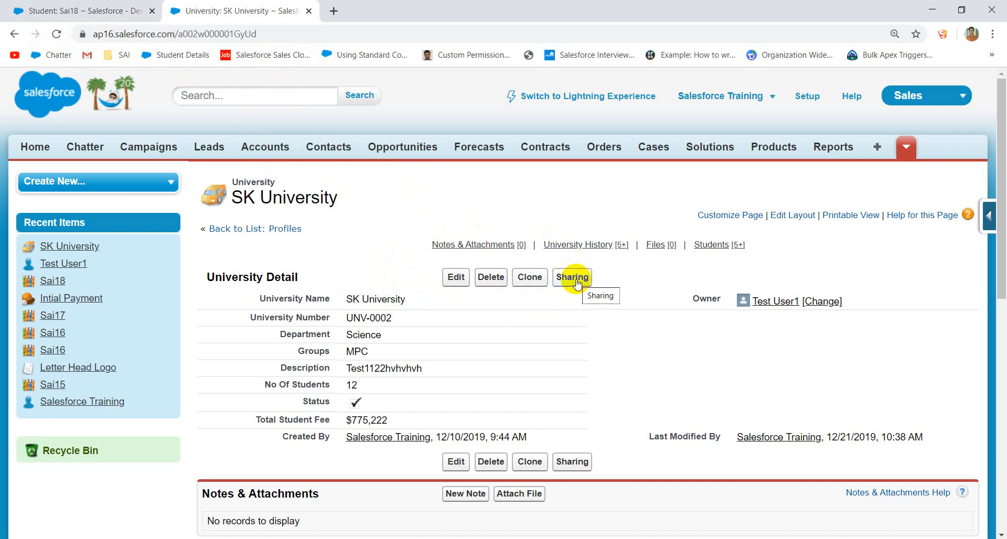
left_click(906, 146)
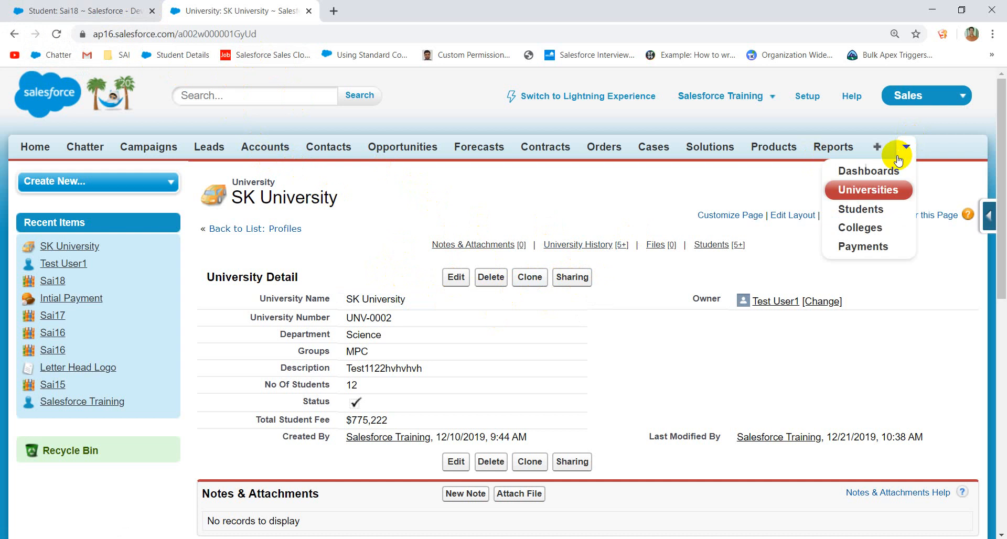
left_click(856, 227)
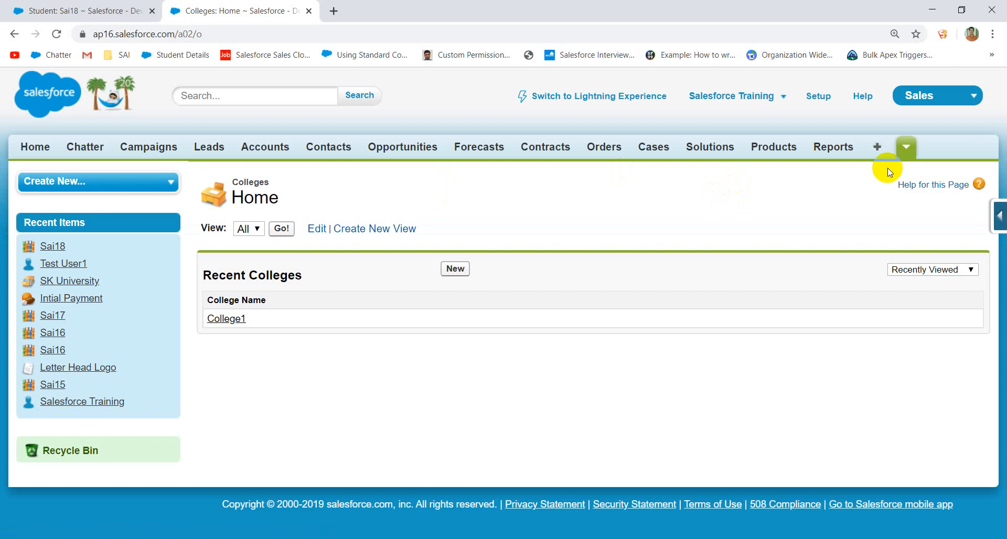
left_click(226, 318)
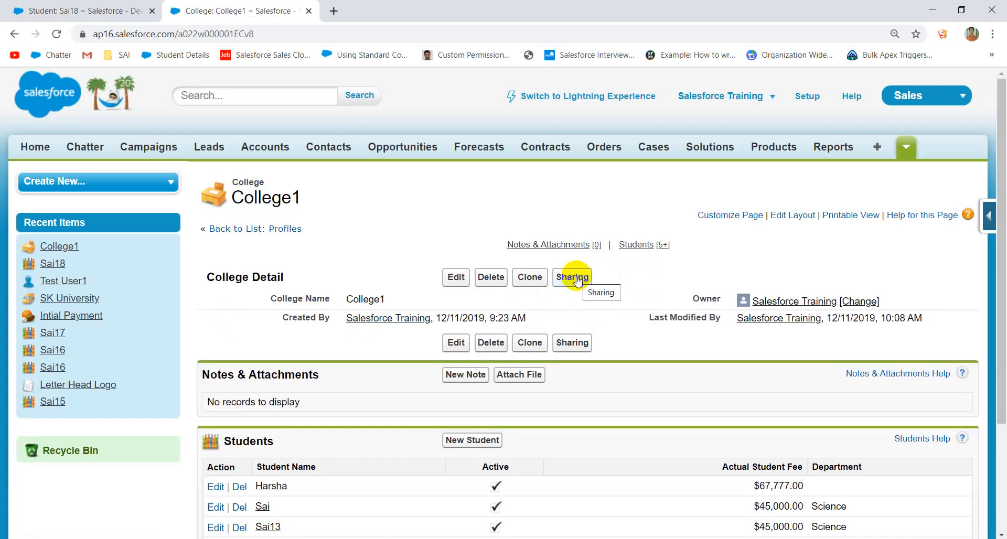
left_click(572, 277)
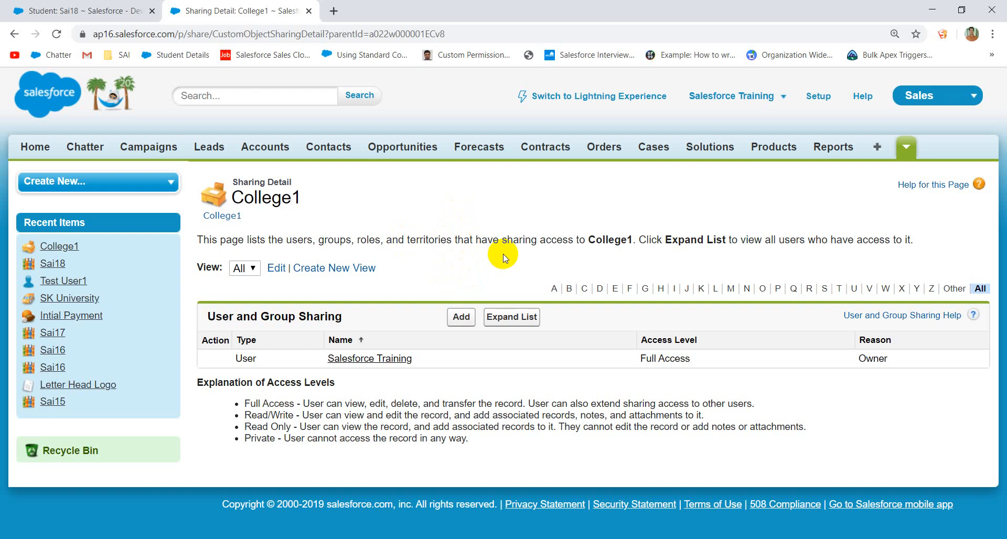
Share College1 with the user Test User1 at Read/Write access, save, and reload the SK University page in Test User1's session.
left_click(460, 318)
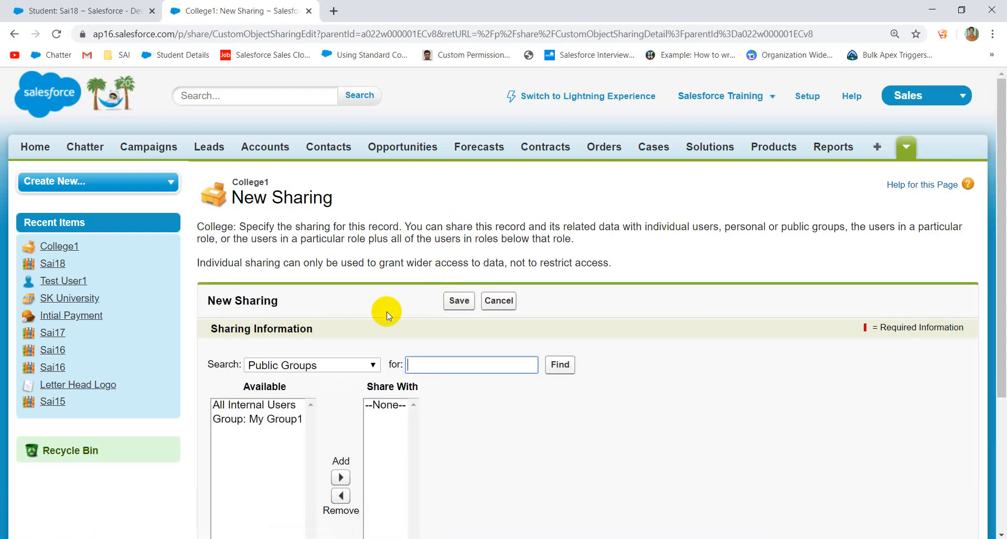
scroll(386, 312, "down", 4)
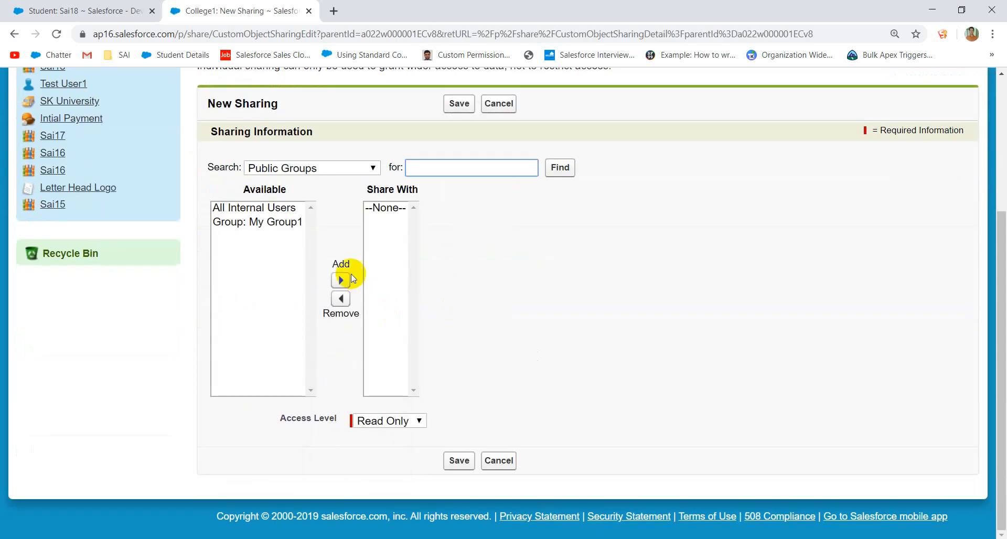
left_click(353, 169)
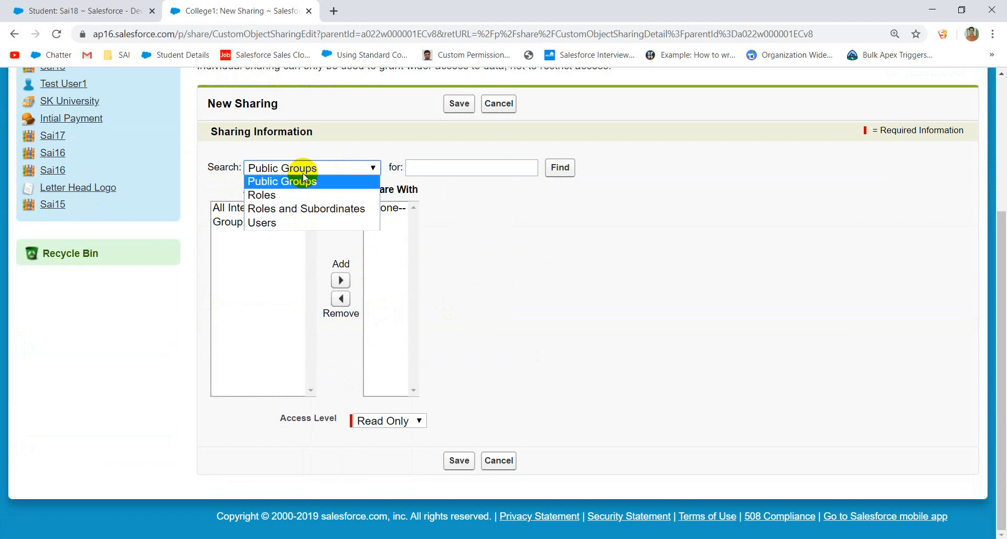
left_click(279, 222)
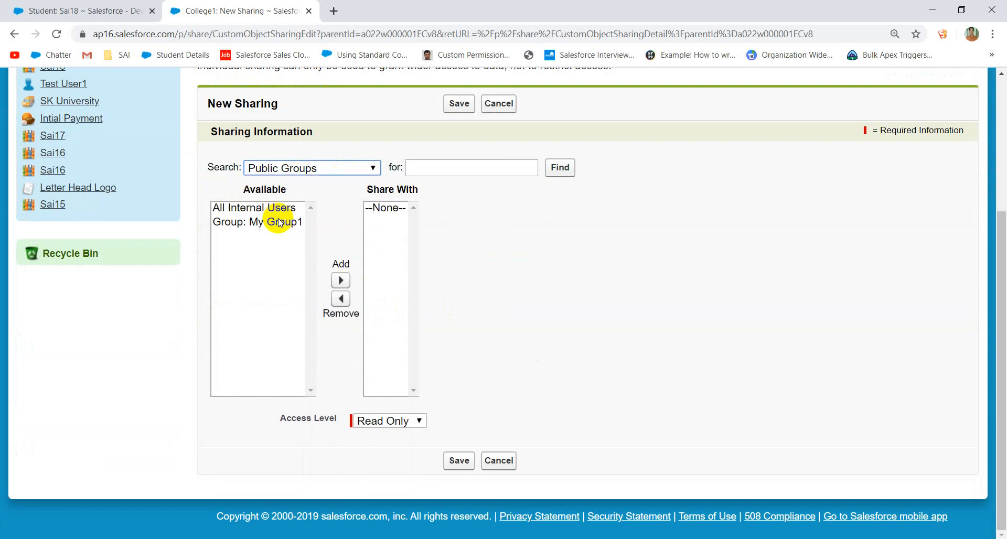
left_click(279, 249)
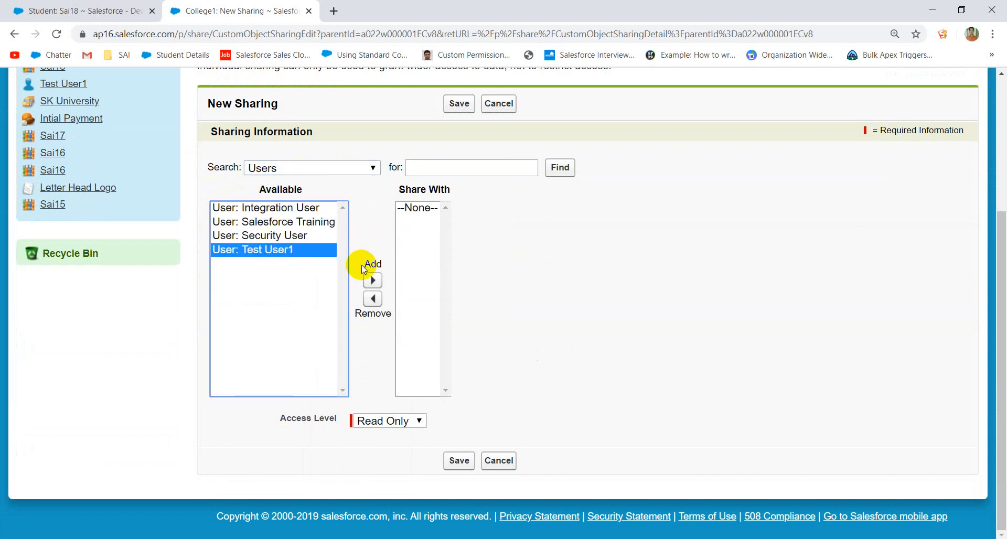
left_click(373, 281)
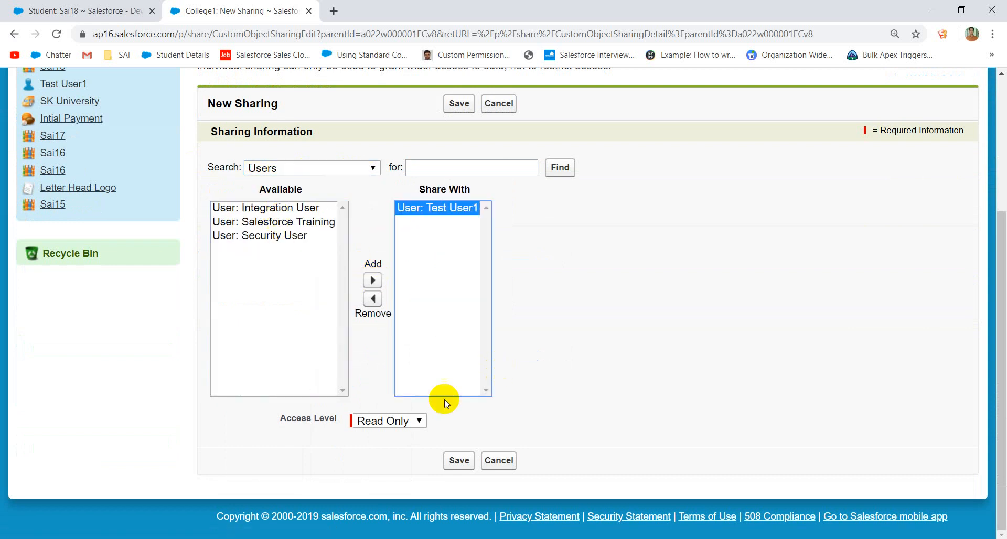
left_click(410, 422)
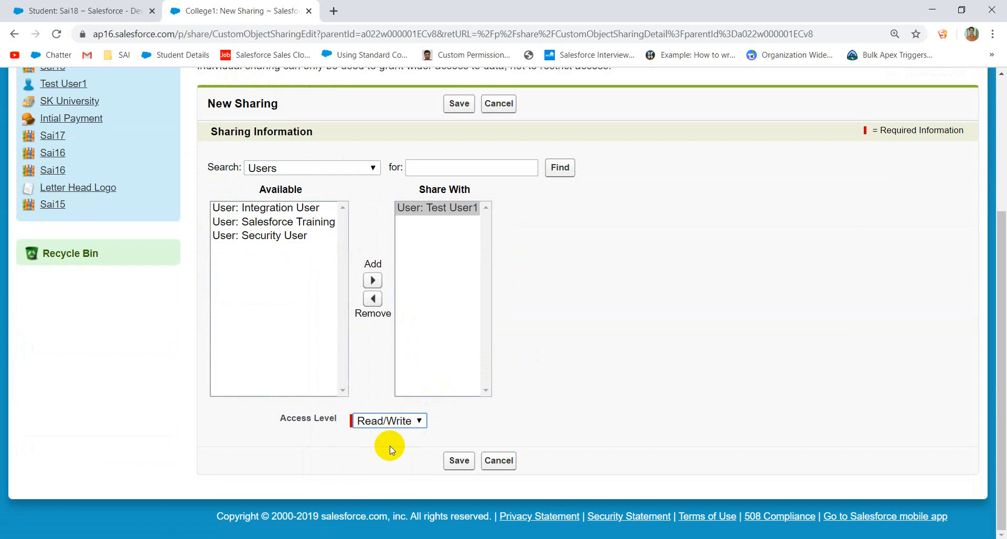
left_click(458, 461)
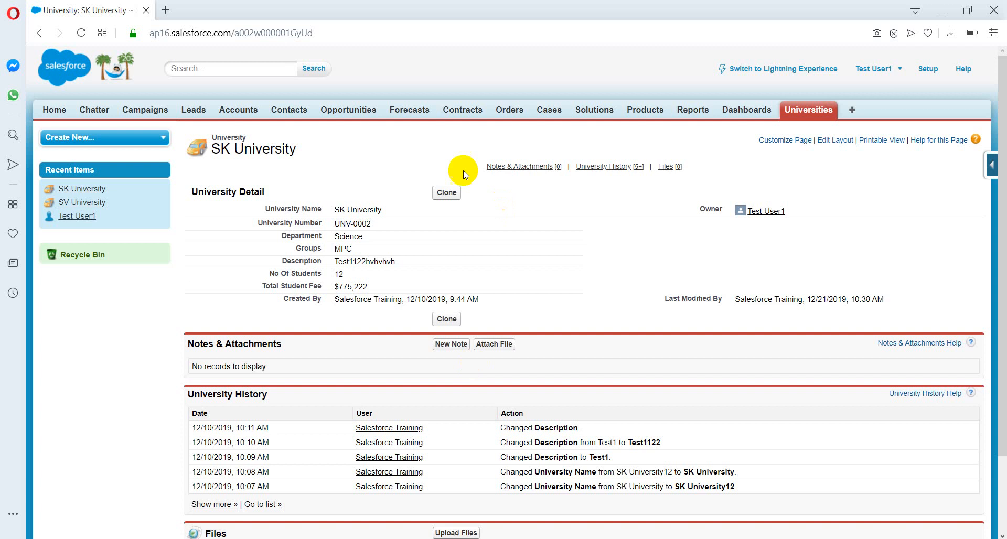
left_click(82, 32)
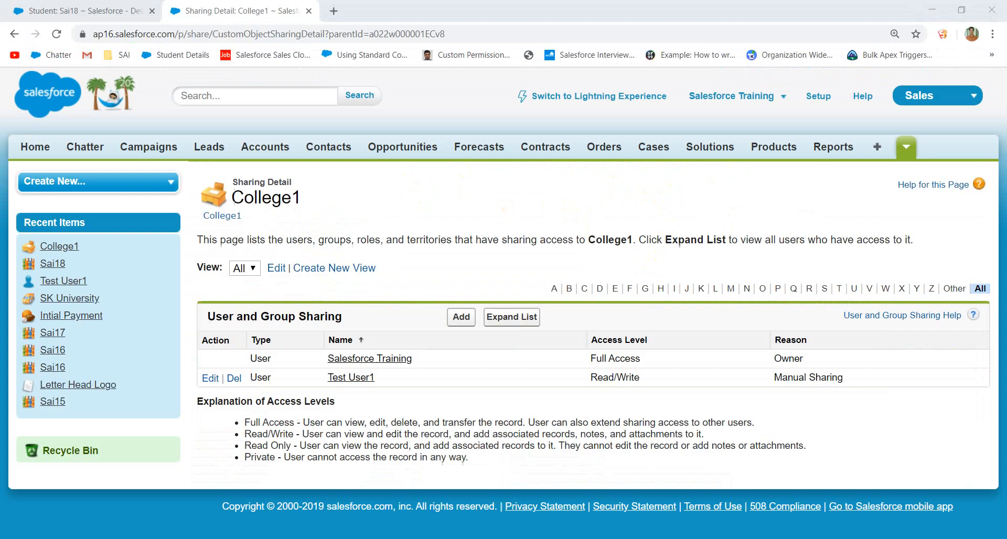
Open Setup in a new browser tab from the student record, search for Profiles and open My Profile1.
left_click(114, 21)
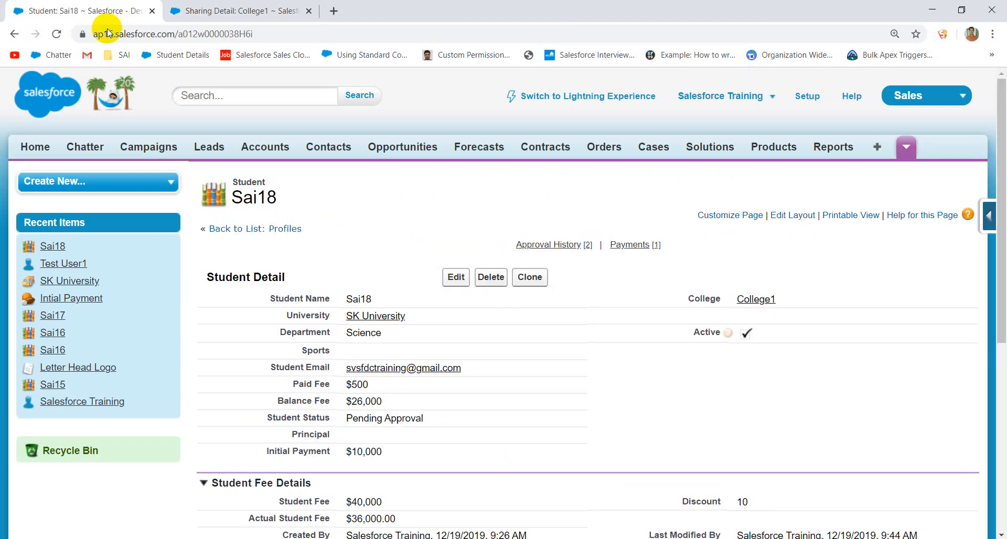
middle_click(806, 96)
left_click(395, 12)
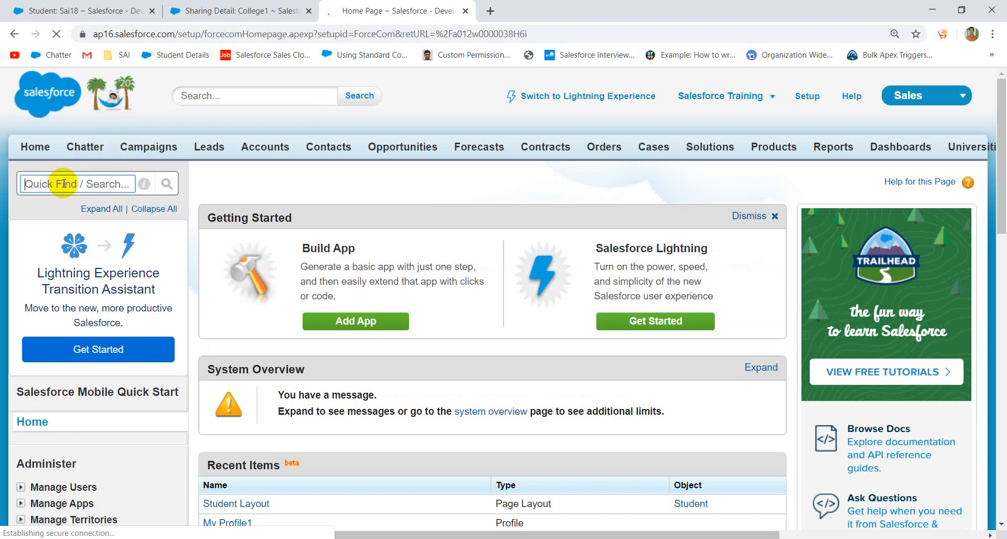
type("Profil")
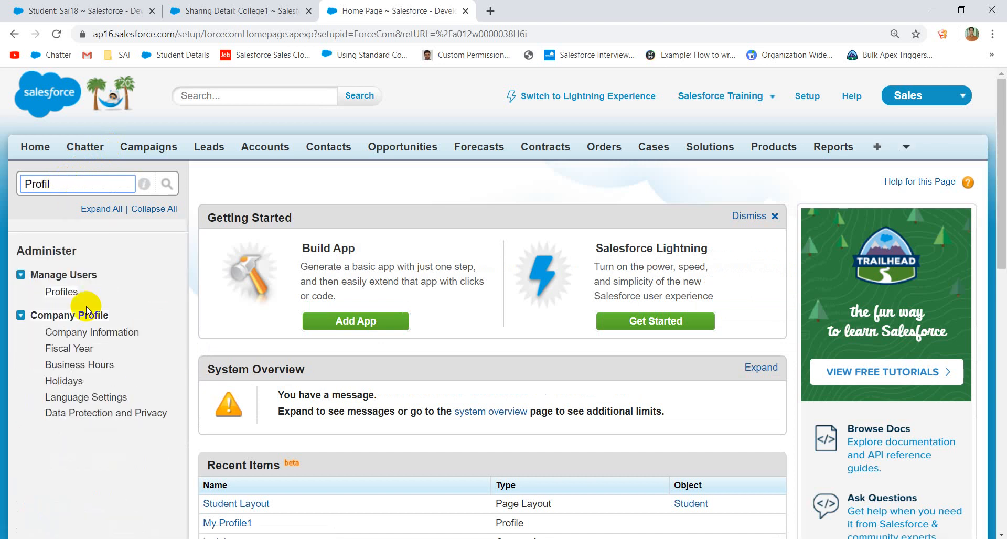
left_click(67, 292)
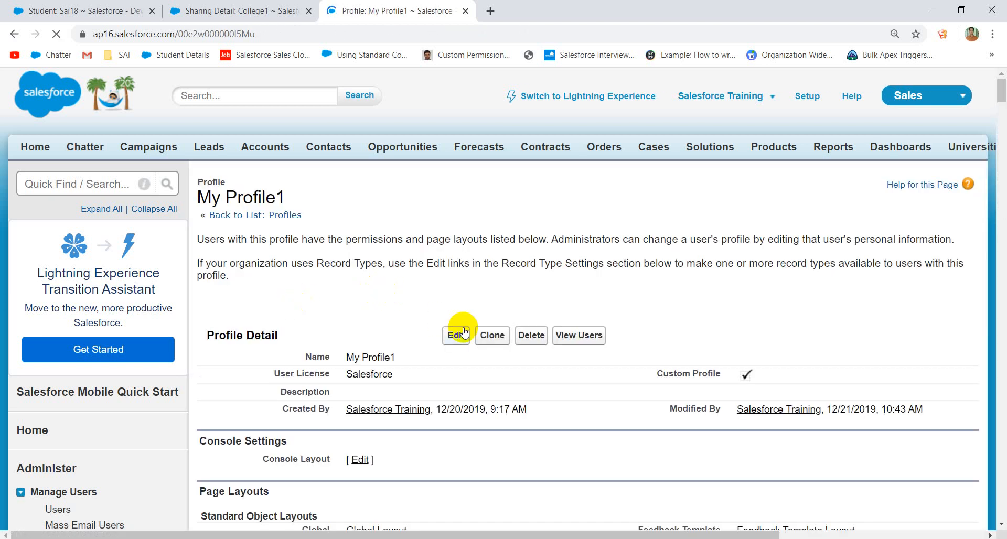
Edit My Profile1 to grant Read permission on the custom object Colleges and save the profile.
left_click(450, 360)
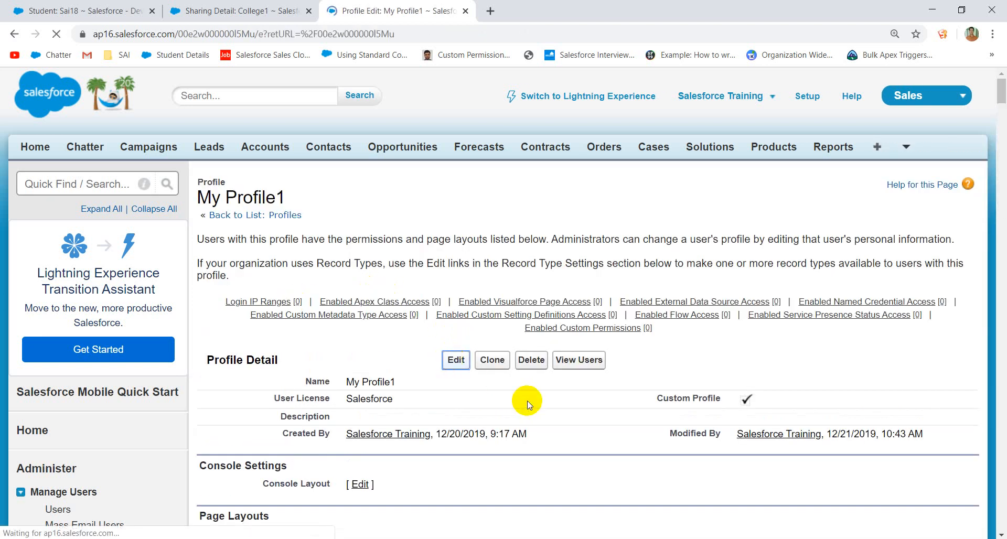
key("End")
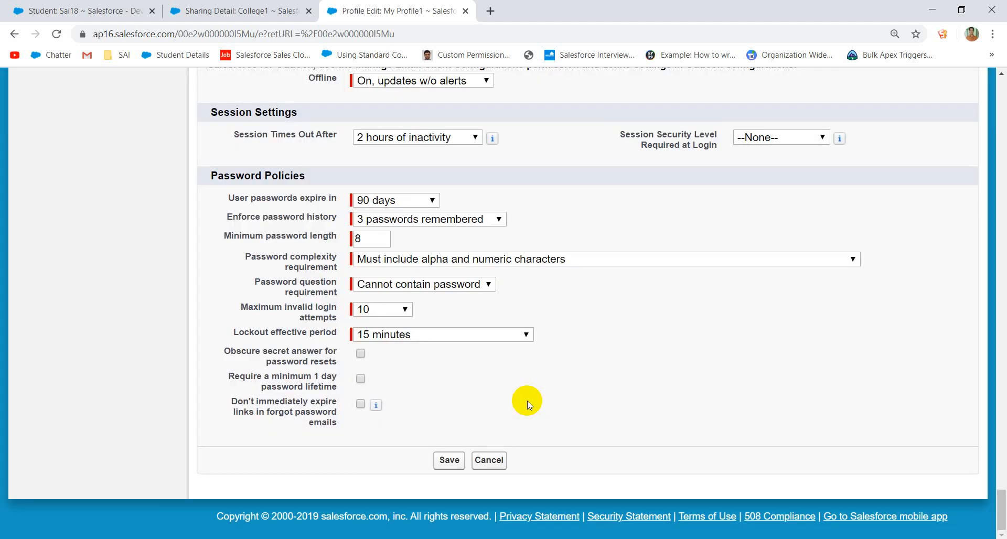
scroll(527, 404, "up", 8)
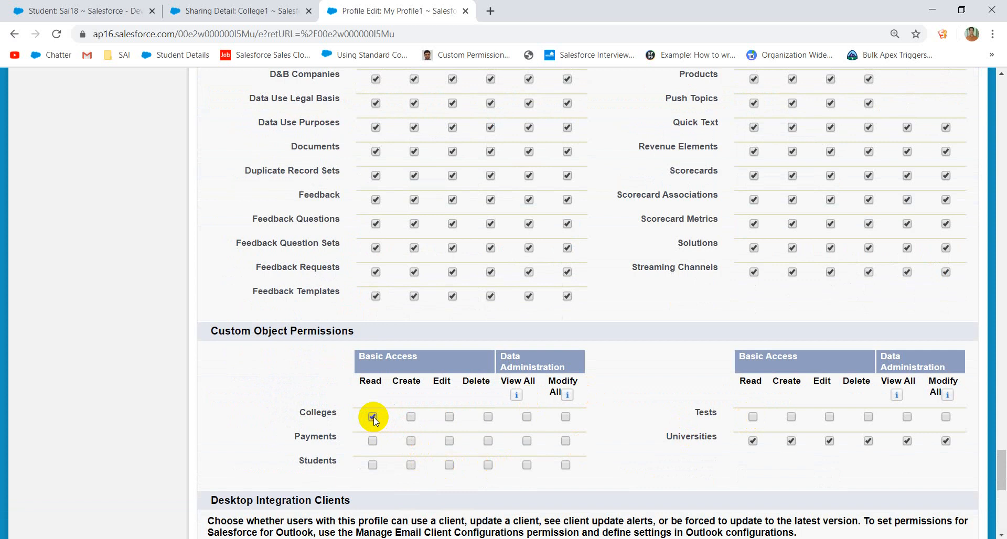
key("End")
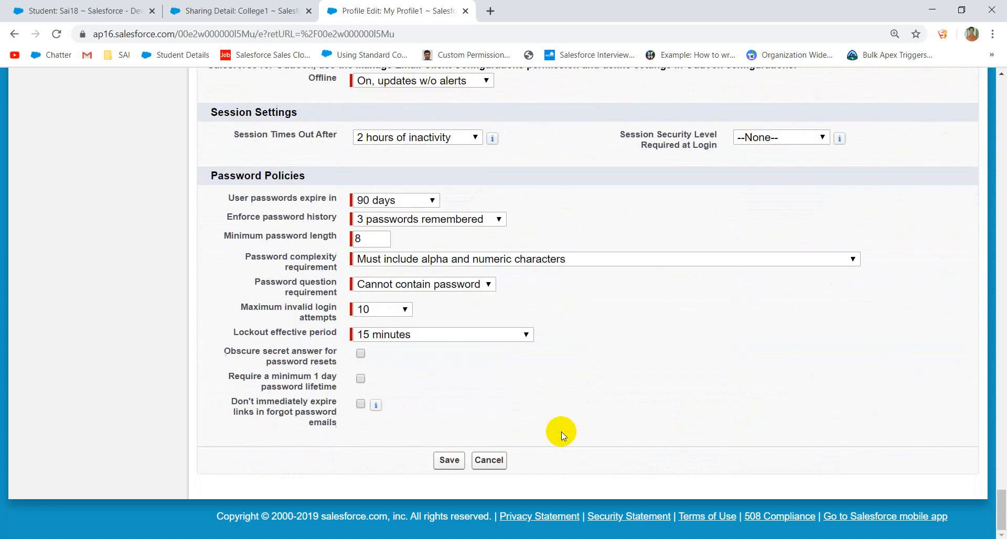
left_click(449, 460)
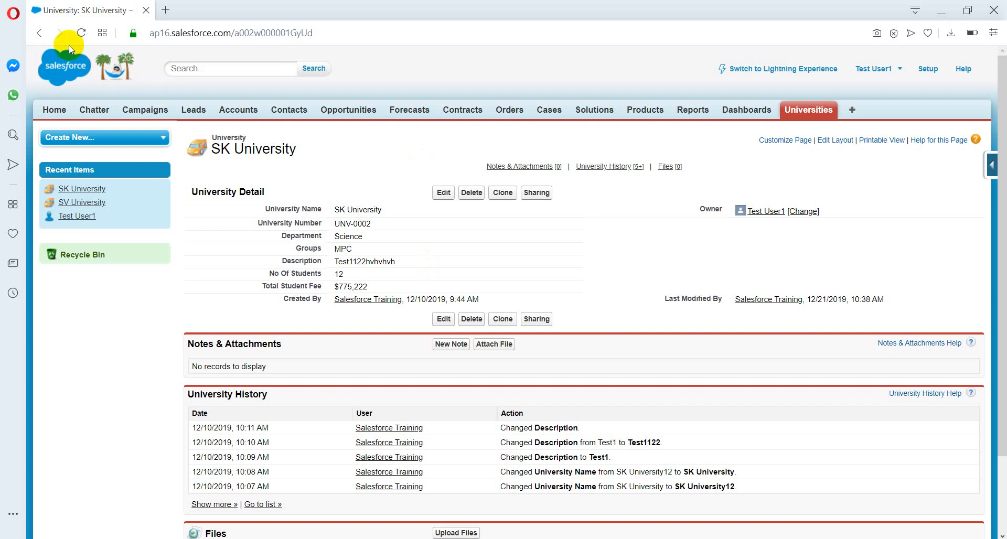
Reload the SK University page in Test User1's session and open College1 from the Colleges home page.
left_click(79, 36)
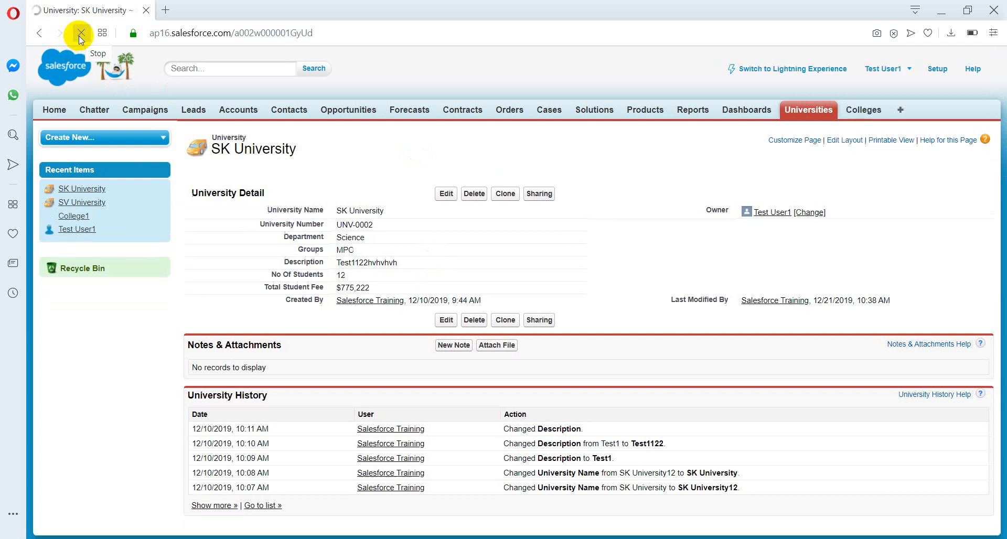
left_click(864, 111)
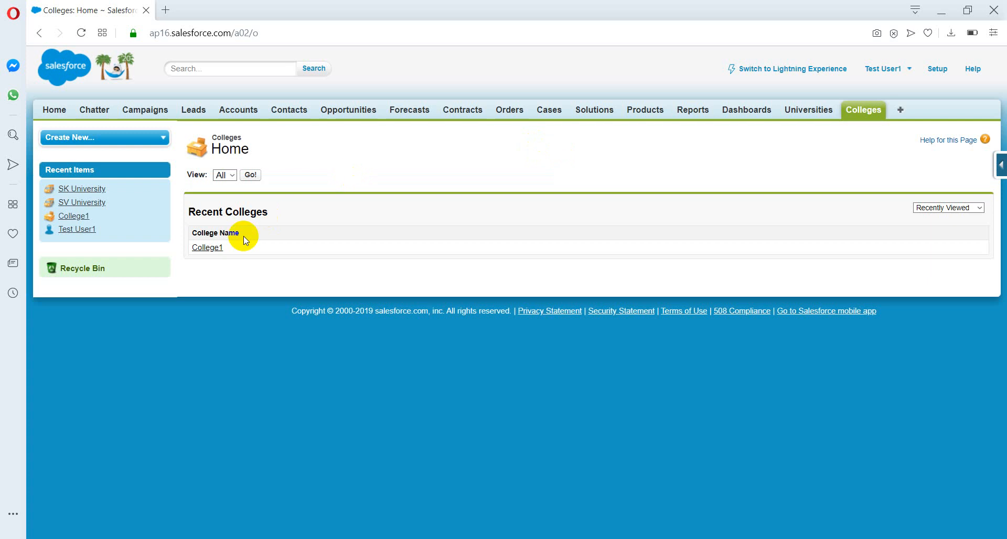
left_click(217, 249)
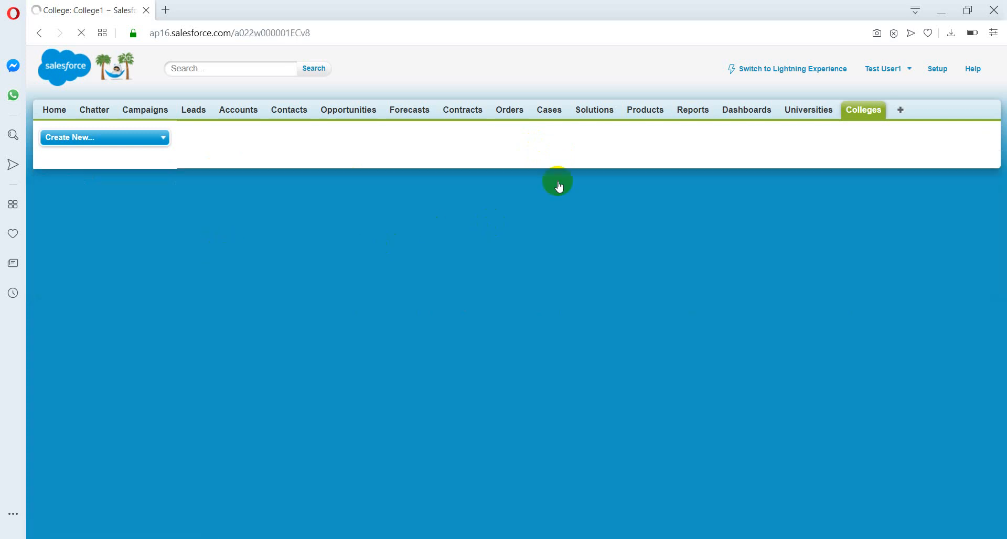
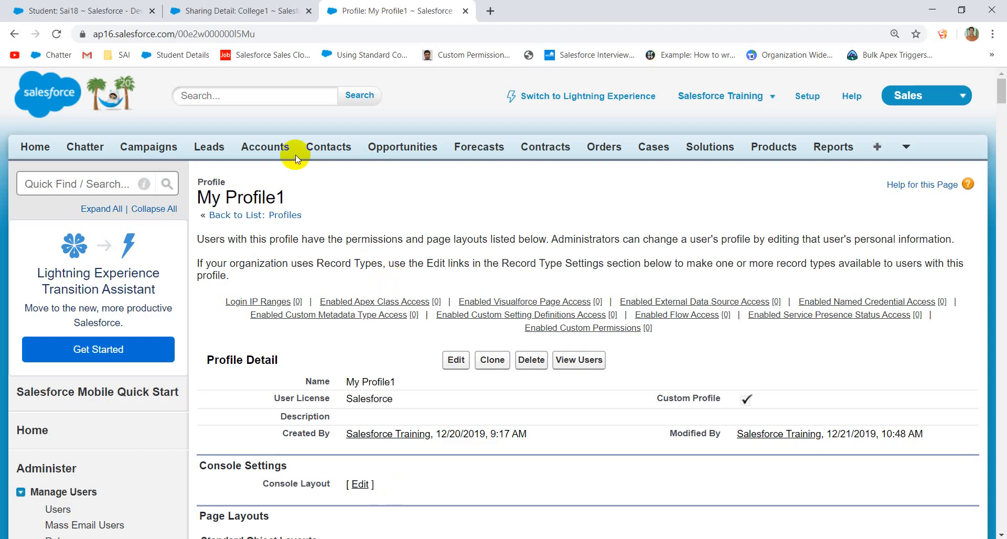
Return to the administrator's My Profile1 page, search Setup for Sharing and open Sharing Settings.
left_click(76, 189)
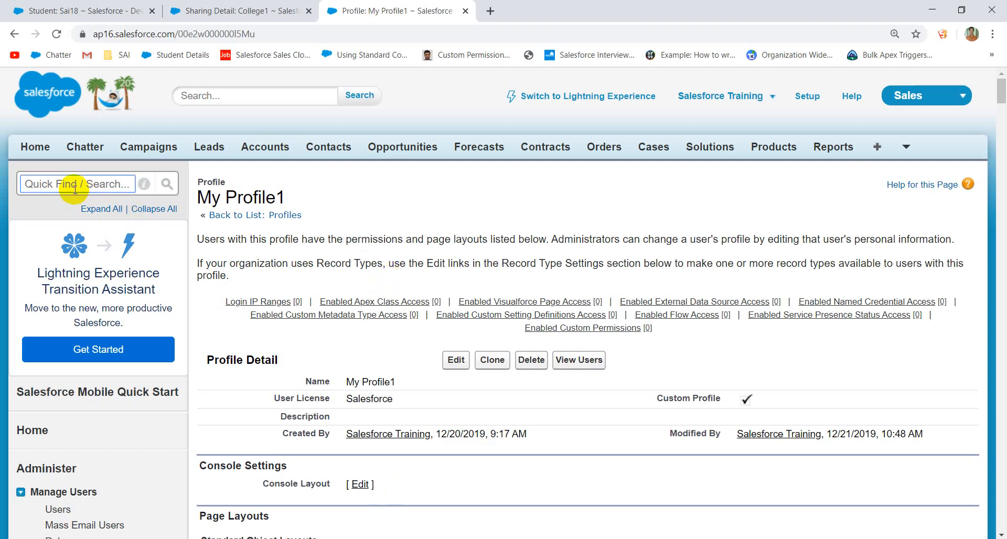
type("Sharoing")
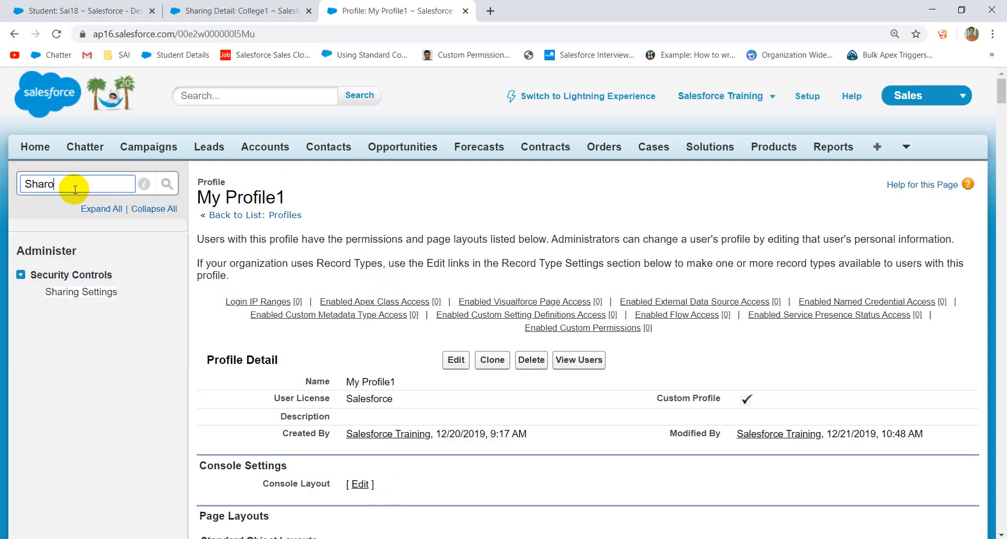
key("BackSpace")
key("BackSpace")
key("BackSpace")
key("BackSpace")
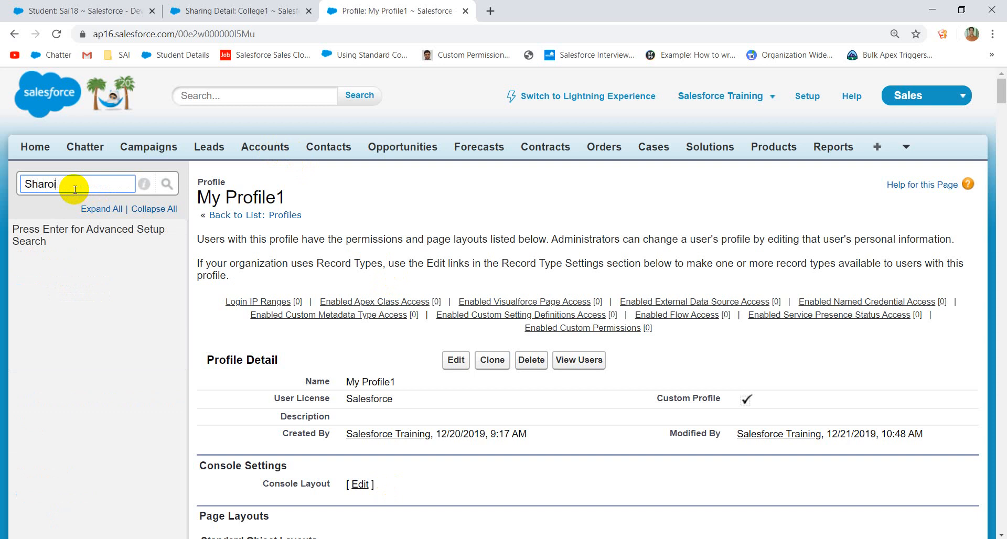
type("ing")
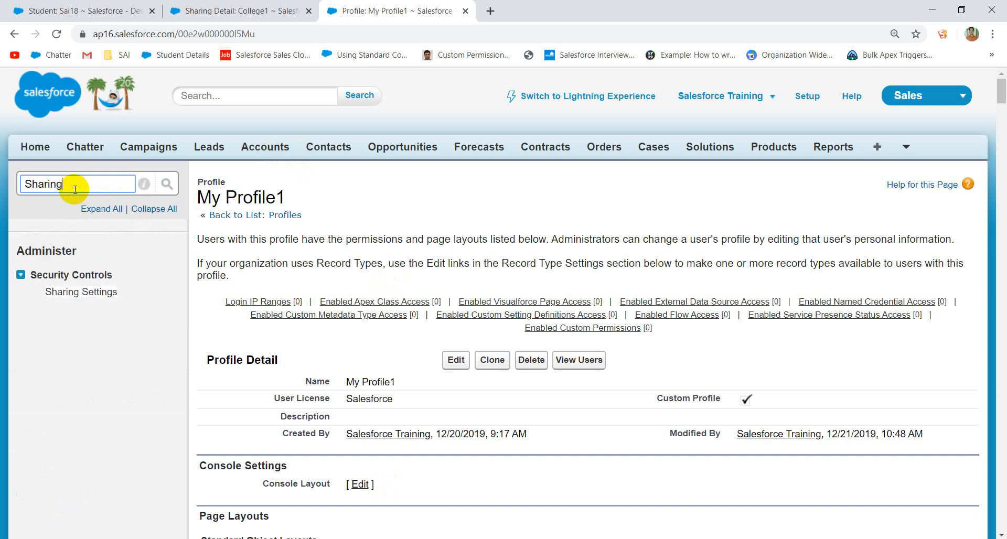
left_click(93, 299)
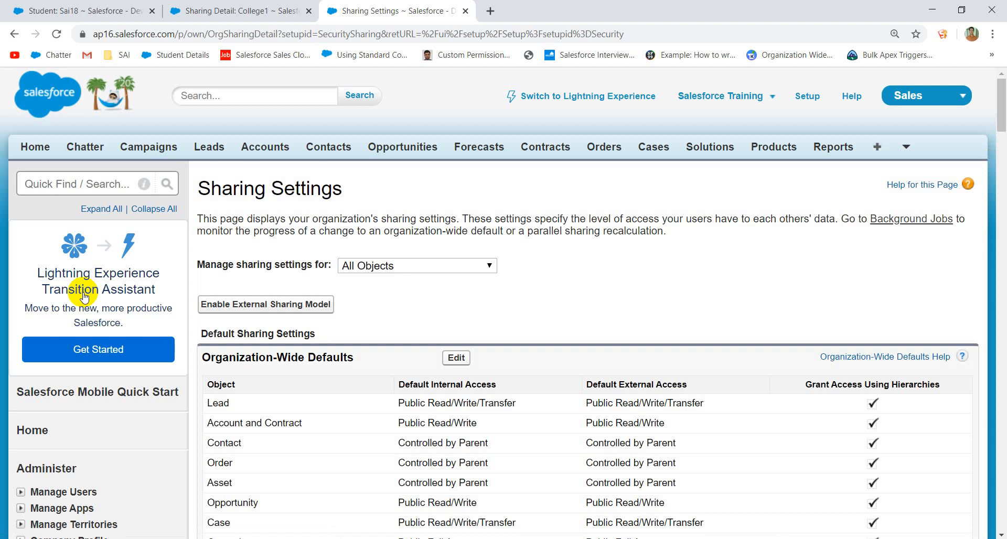
Start a new sharing rule under College Sharing Rules on the Sharing Settings page.
scroll(179, 366, "down", 20)
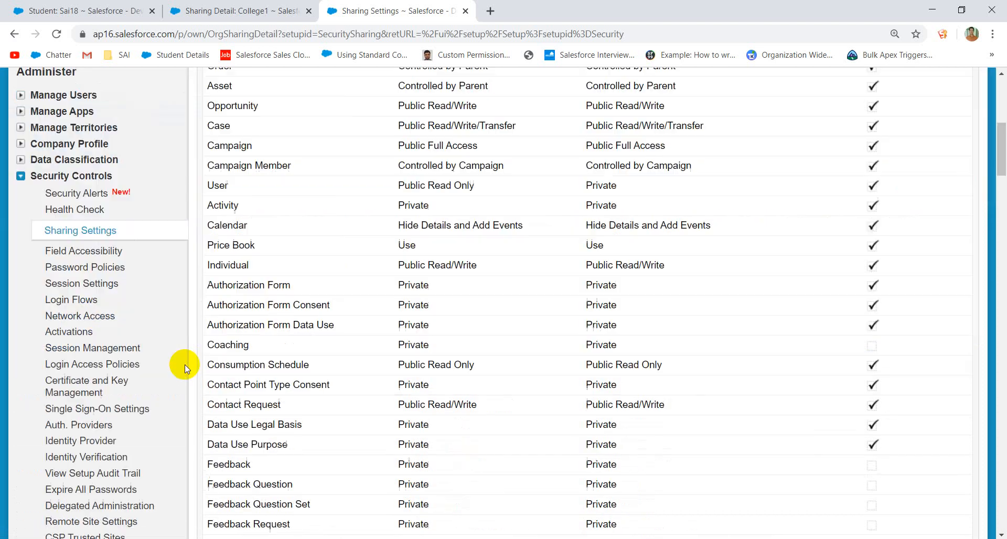
scroll(320, 382, "down", 9)
scroll(321, 382, "up", 18)
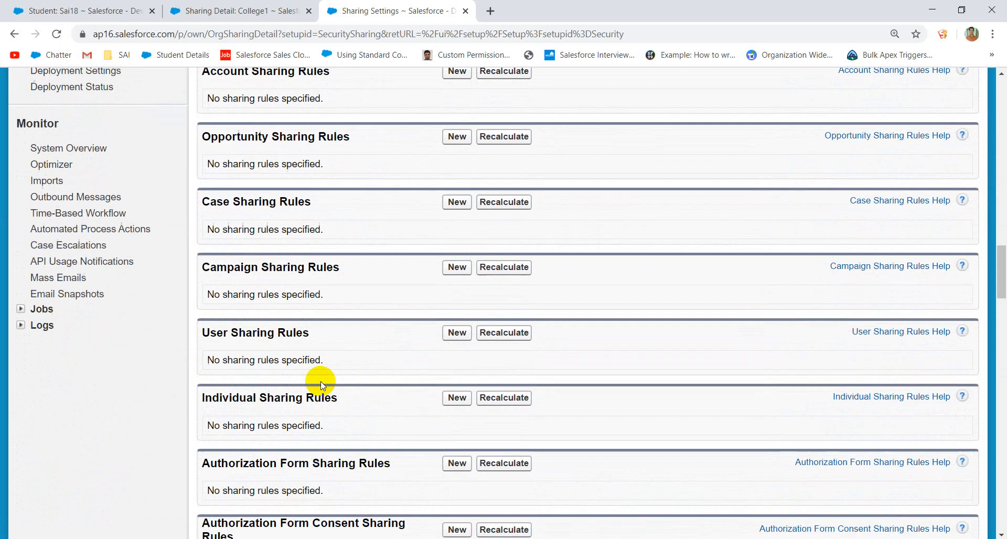
scroll(370, 326, "down", 2)
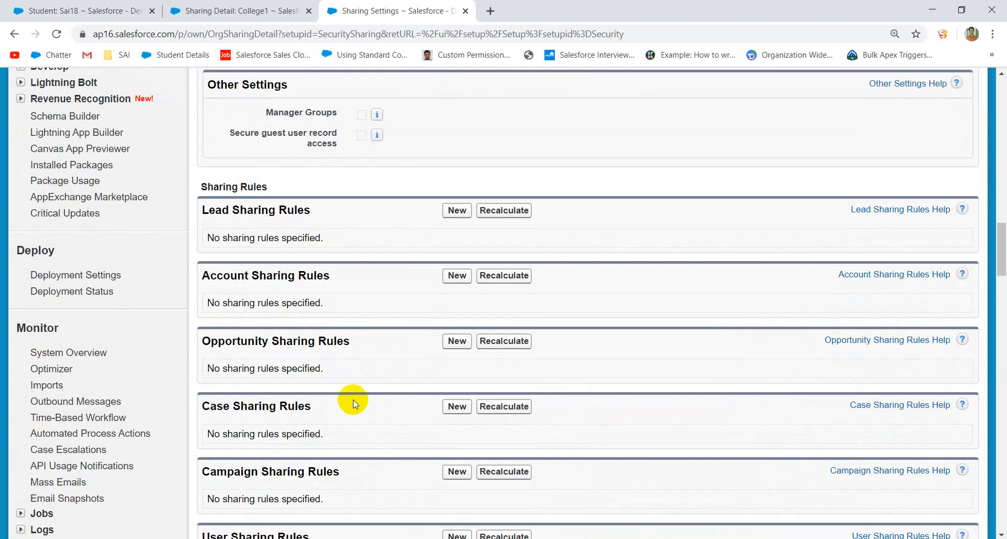
left_click_drag(348, 402, 340, 308)
left_click(291, 288)
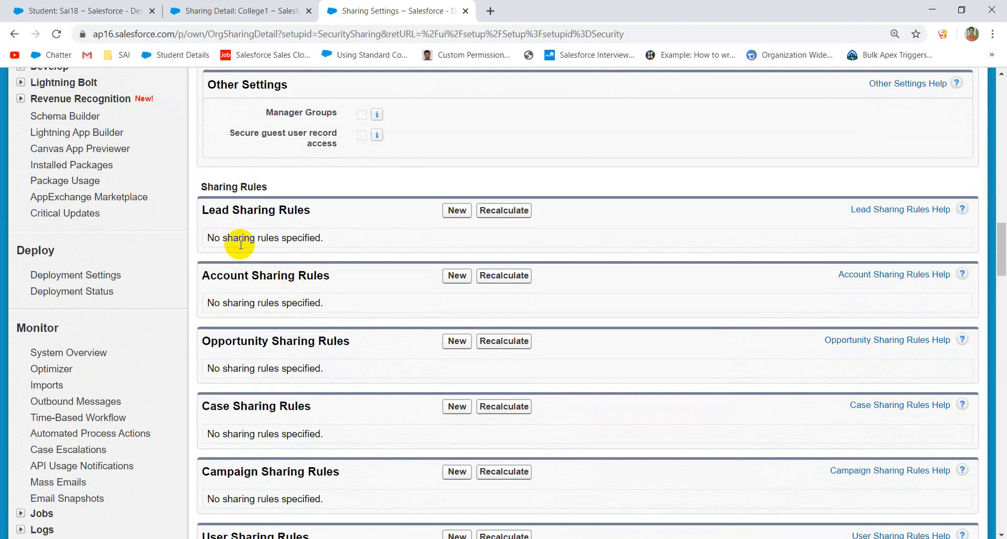
scroll(285, 308, "down", 20)
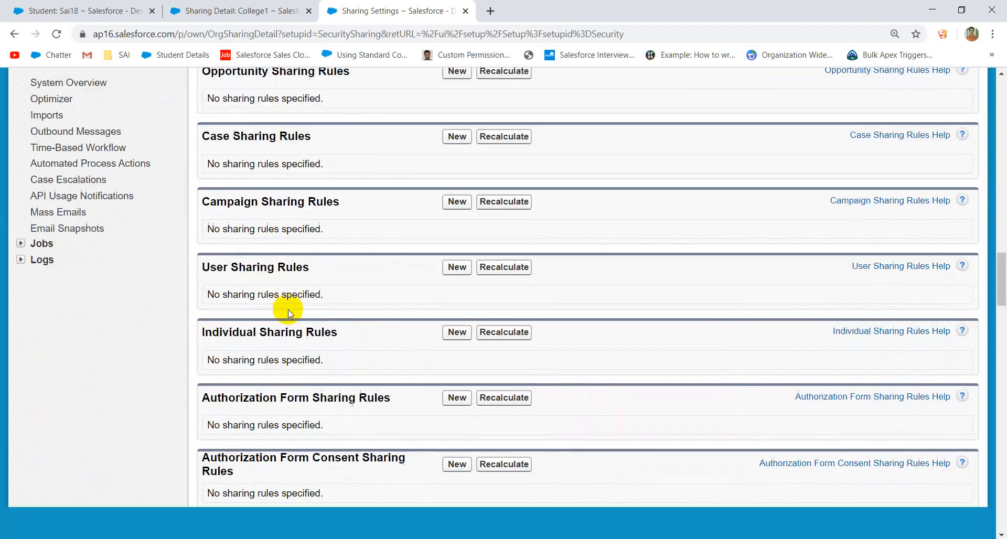
scroll(288, 309, "up", 14)
scroll(288, 310, "down", 14)
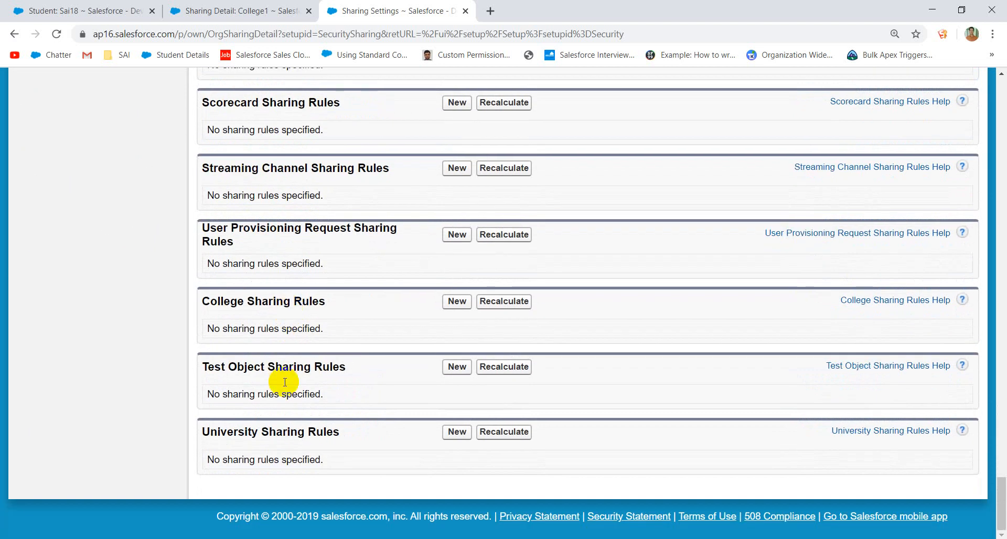
left_click(463, 307)
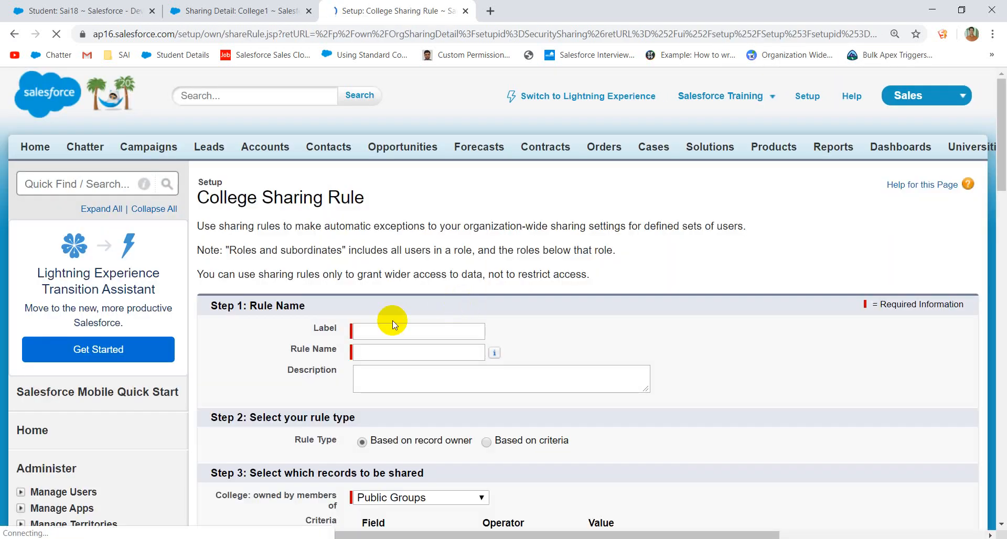
Label the new College rule College Sharing Rule.
left_click(378, 331)
type("S")
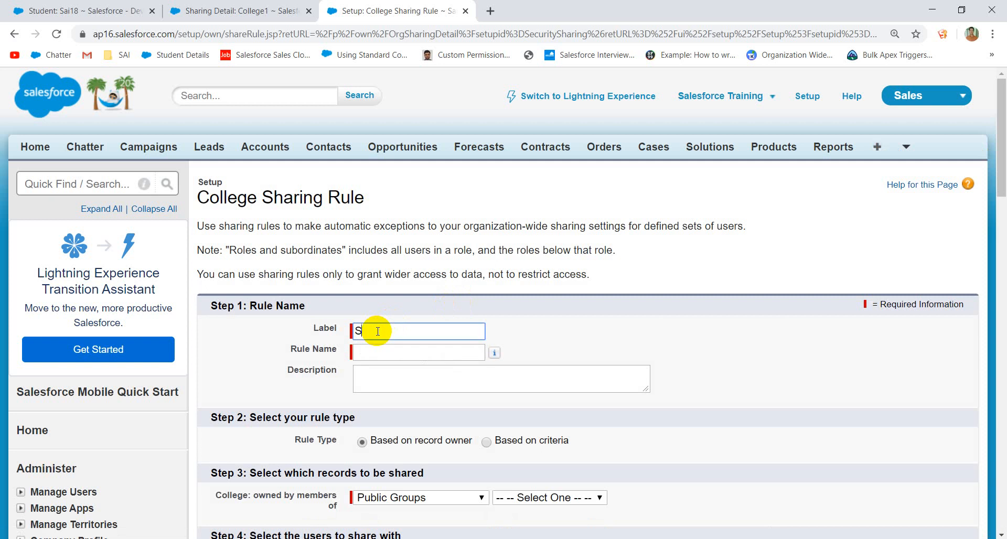
key("BackSpace")
type("College Sharing Rule")
left_click(549, 311)
Set the owner-based rule to share records owned by public group My Group1 with the public group All Internal Users.
scroll(549, 313, "down", 5)
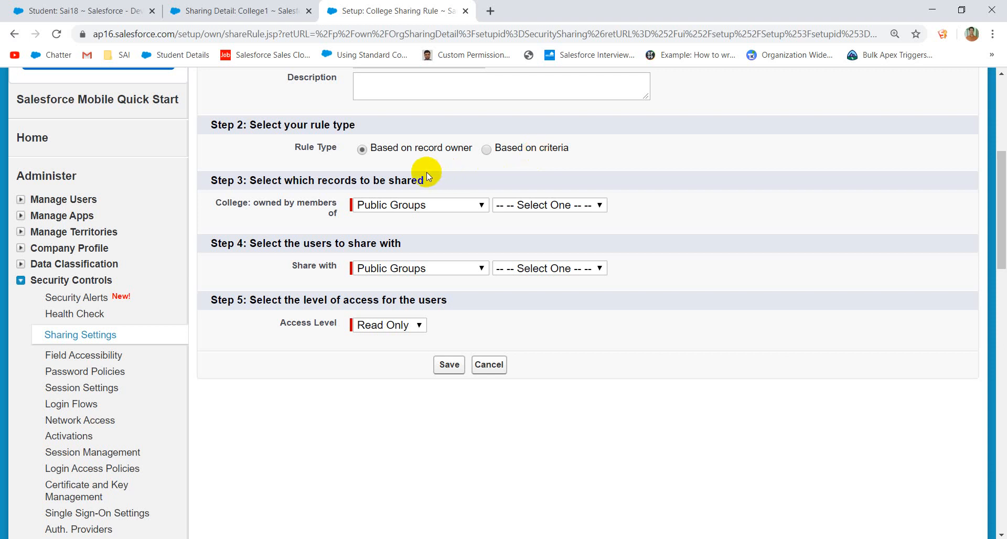
left_click(409, 208)
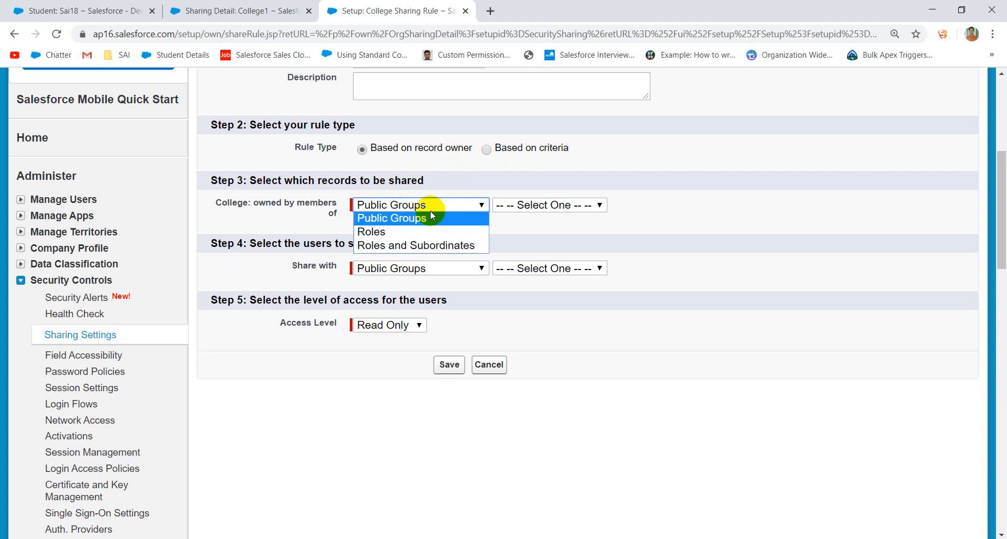
left_click(405, 219)
left_click(499, 206)
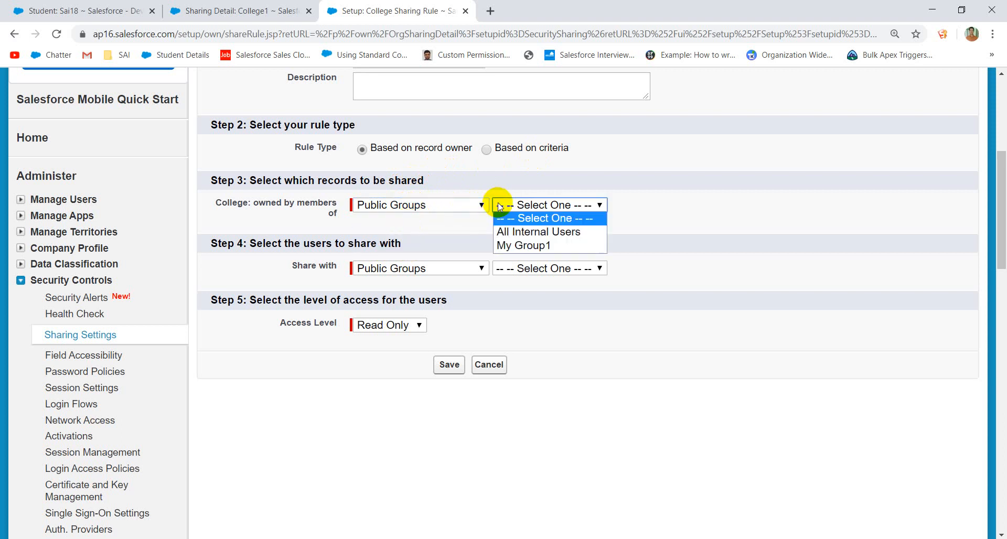
left_click(513, 244)
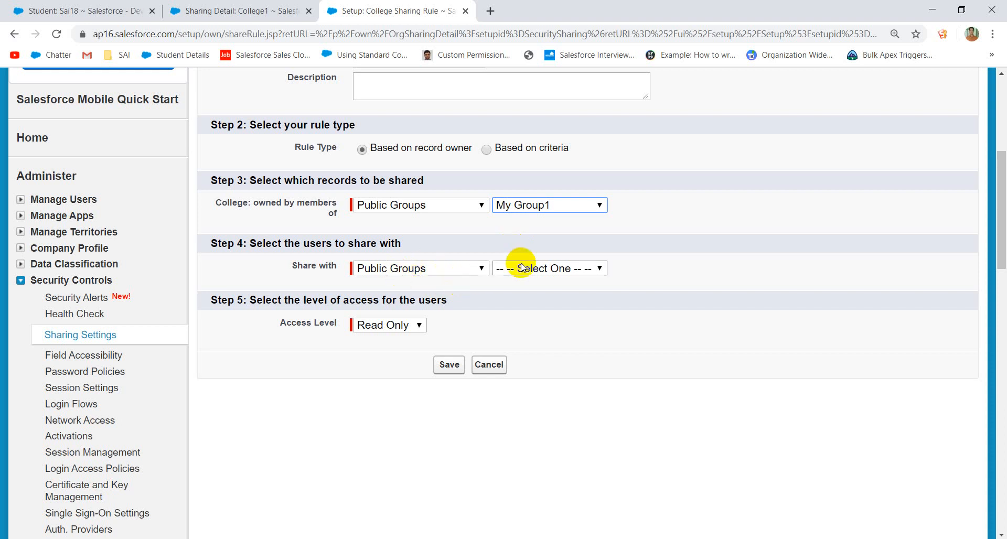
left_click(521, 267)
left_click(540, 294)
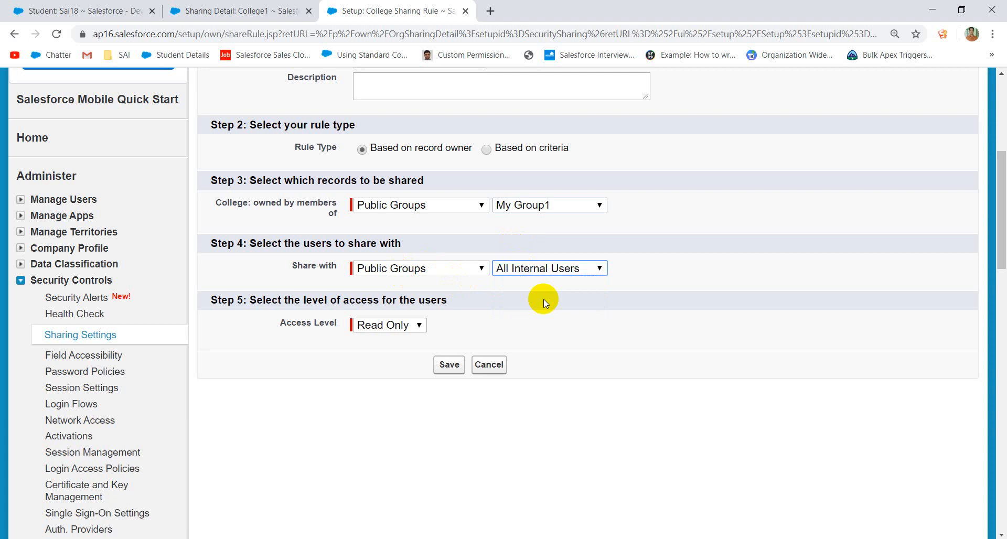
left_click(433, 207)
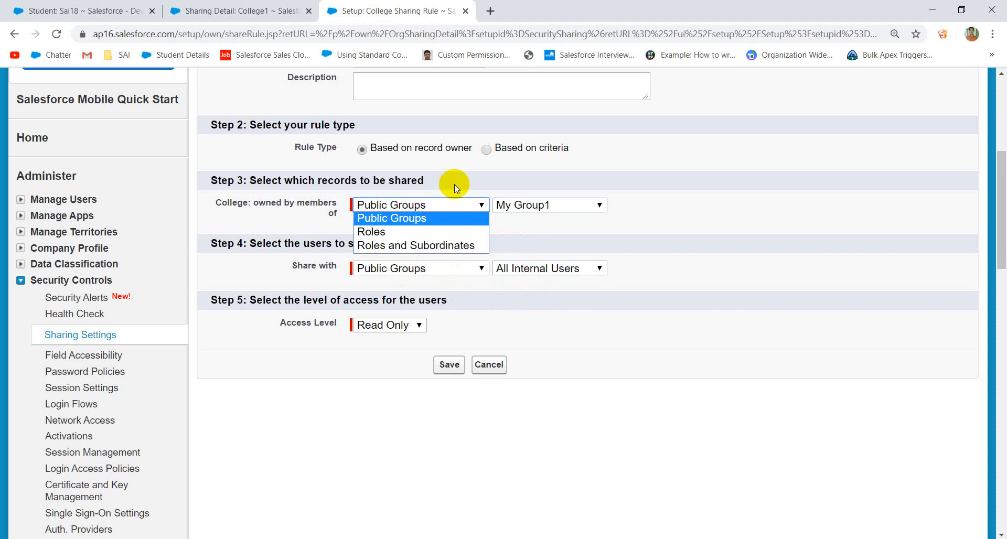
Change the rule type to based on criteria and set the first criterion to College Name with operator not equal to.
left_click(487, 149)
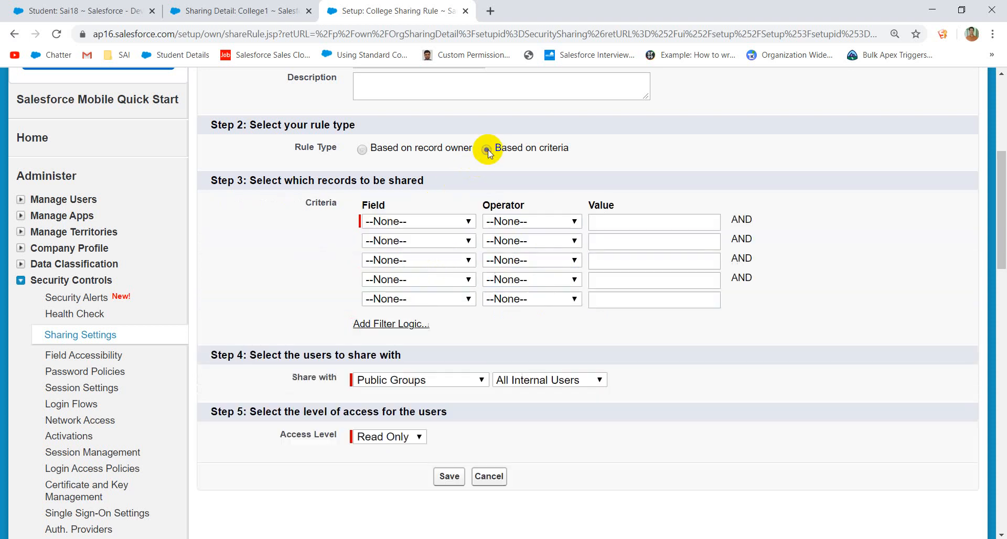
left_click(418, 222)
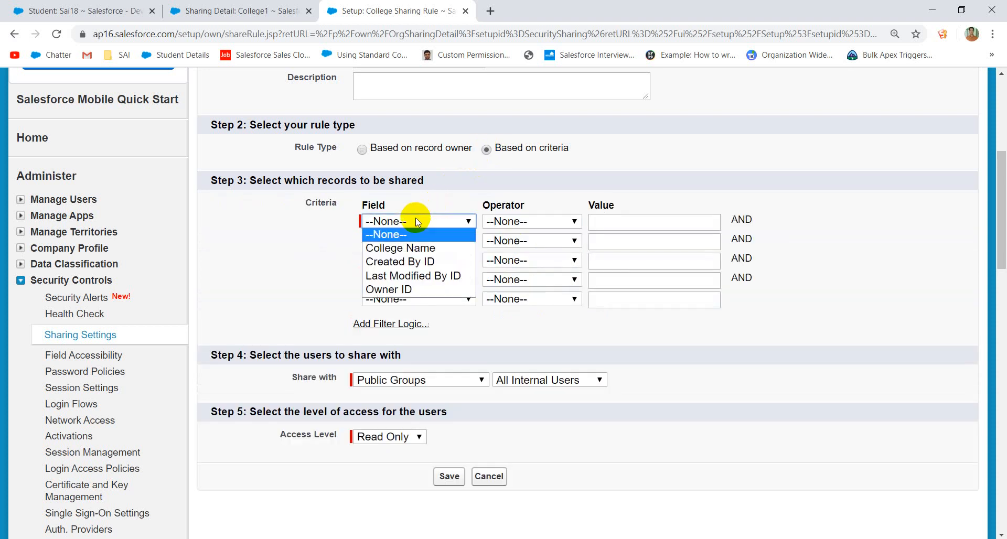
left_click(409, 249)
left_click(508, 221)
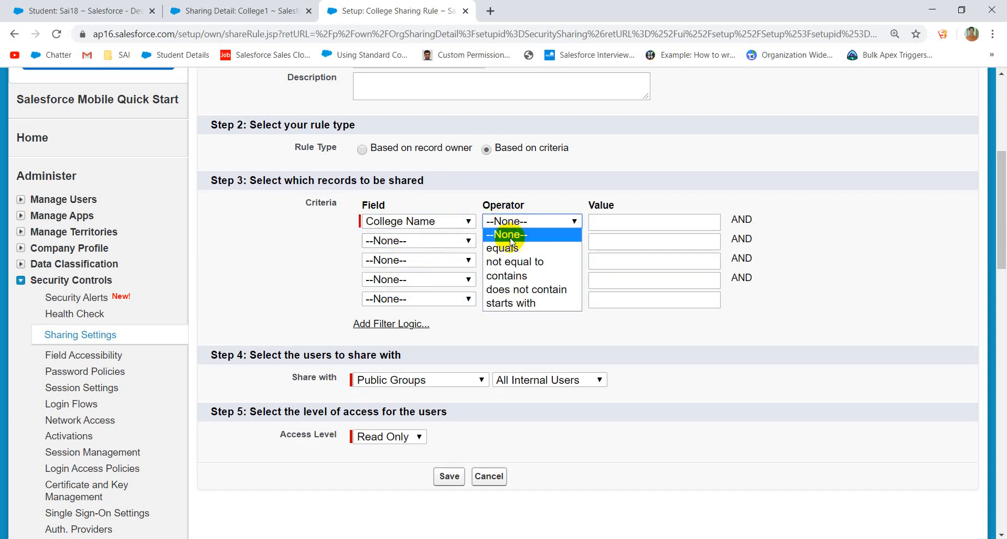
left_click(511, 263)
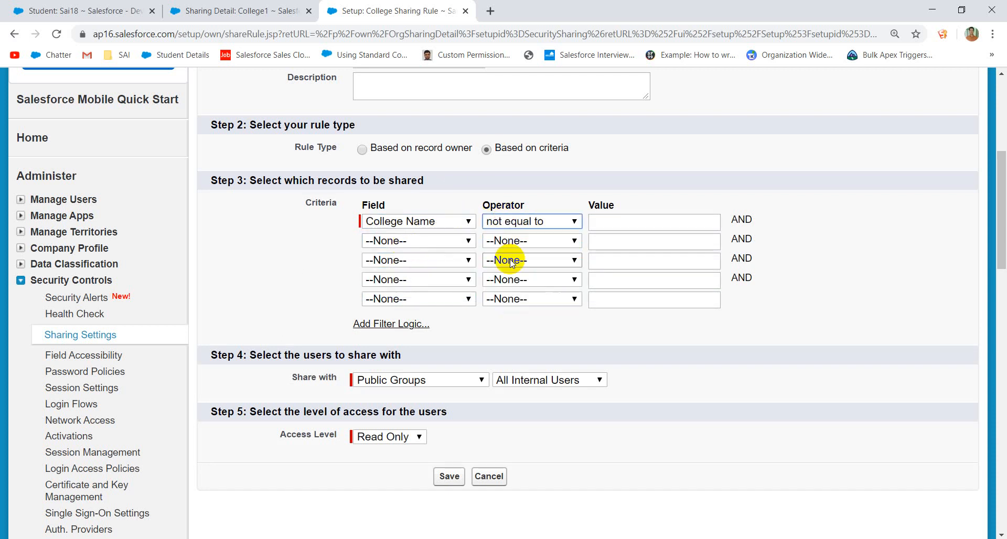
left_click(357, 279)
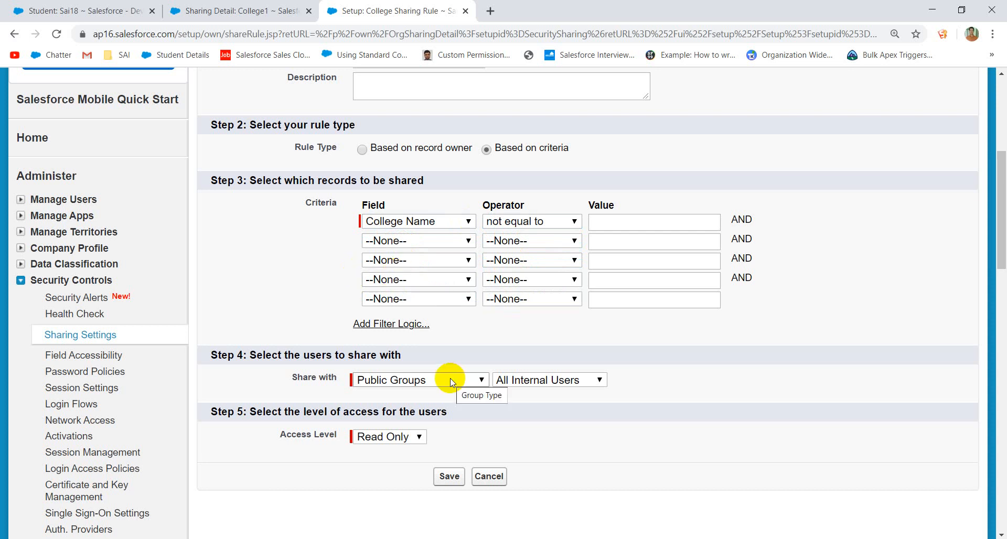
Share the rule's records with the public group My Group1 at Read/Write access level.
left_click(501, 380)
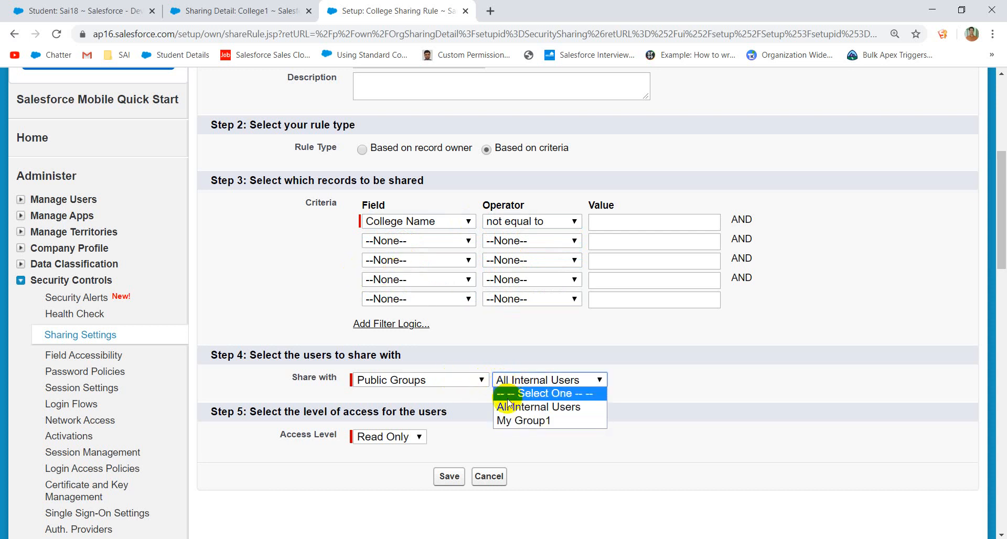
left_click(506, 421)
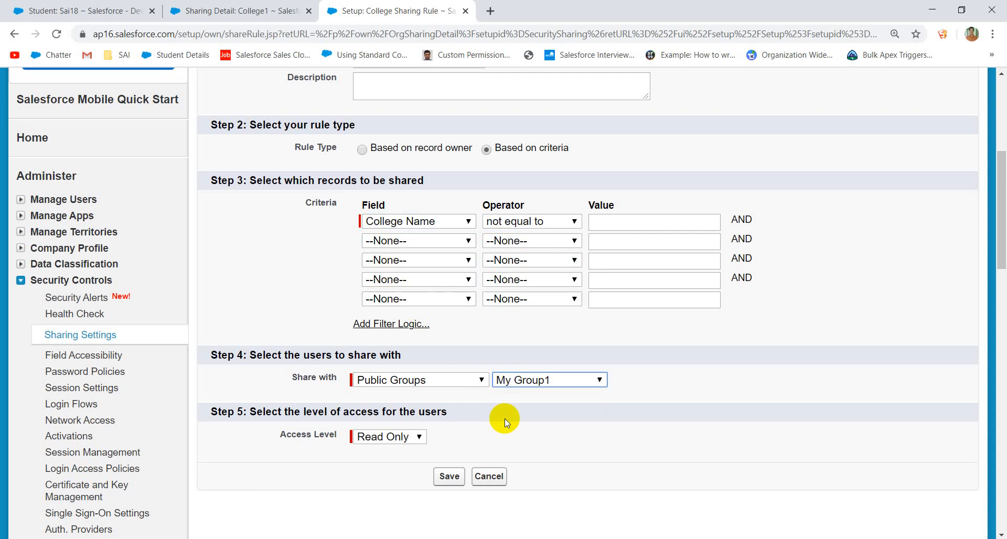
scroll(504, 419, "down", 2)
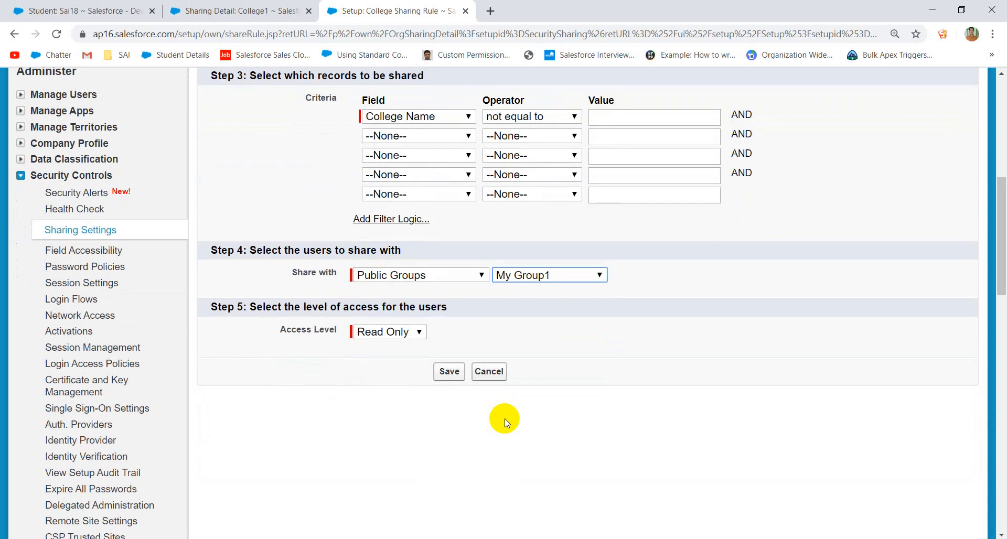
left_click(389, 333)
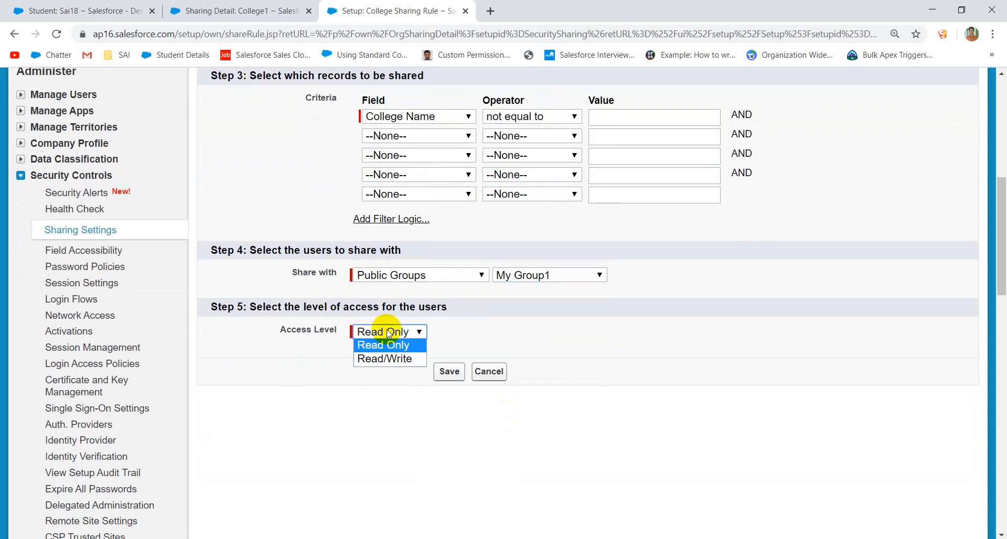
left_click(382, 358)
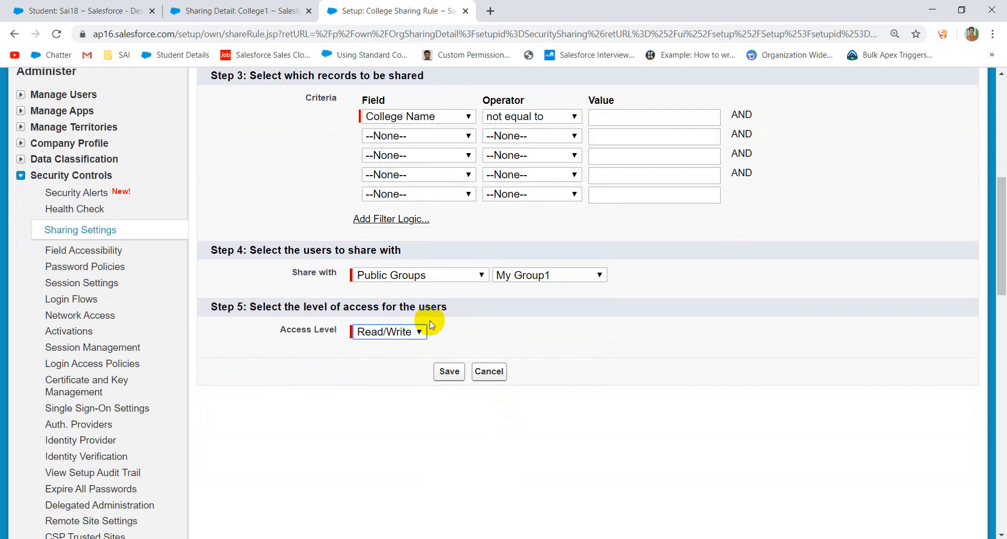
Review the College Sharing Rule's criteria and try to save it with the College Name comparison value left empty.
scroll(484, 299, "up", 2)
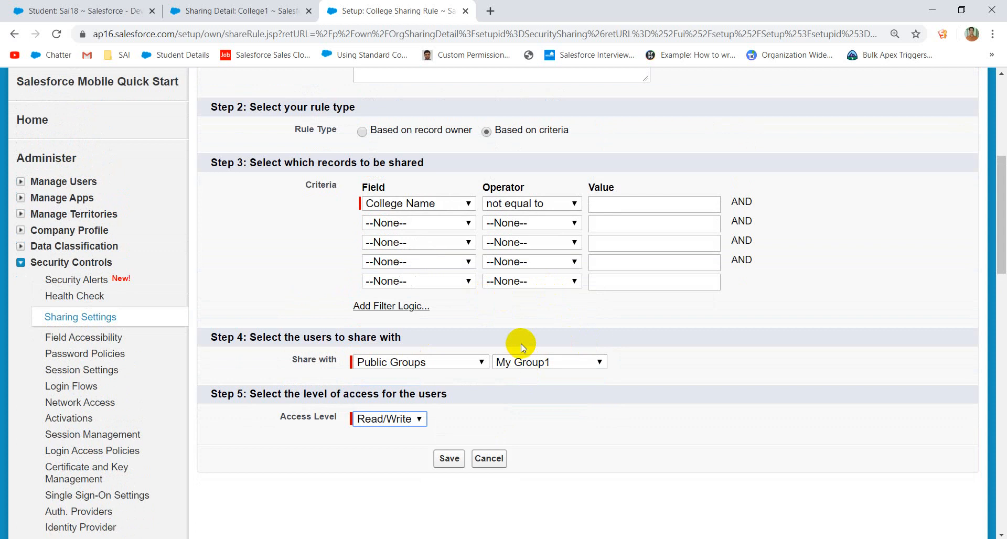
scroll(468, 298, "up", 3)
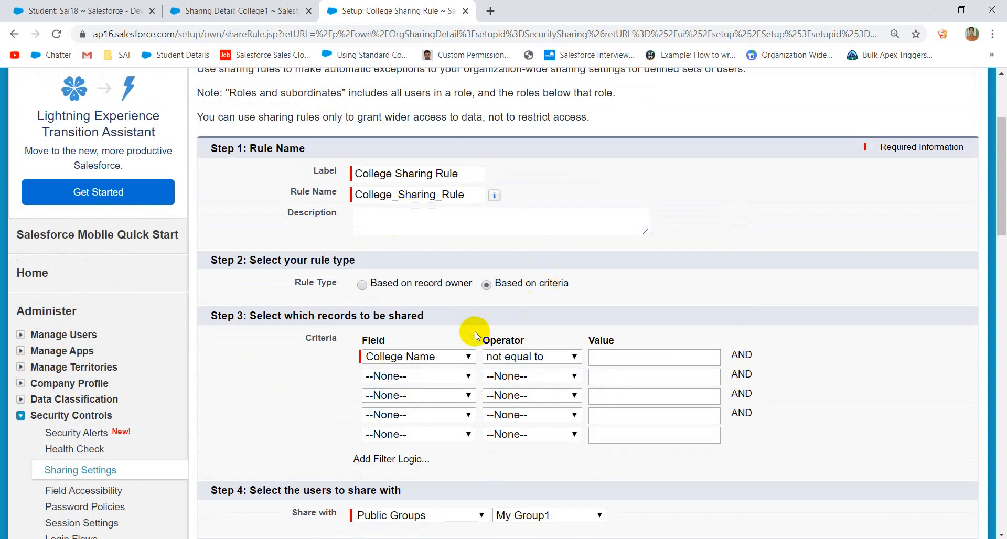
left_click(612, 357)
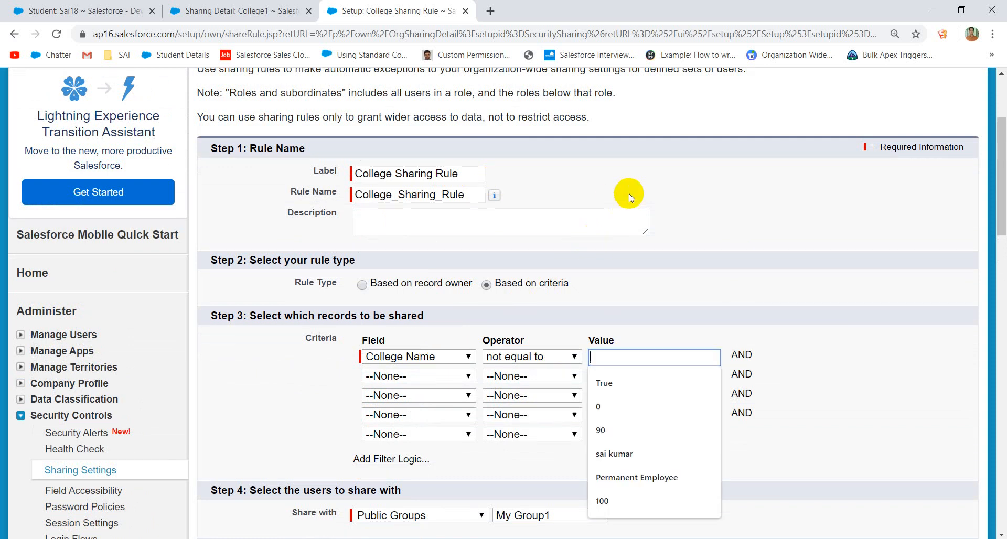
left_click(678, 344)
scroll(614, 409, "down", 5)
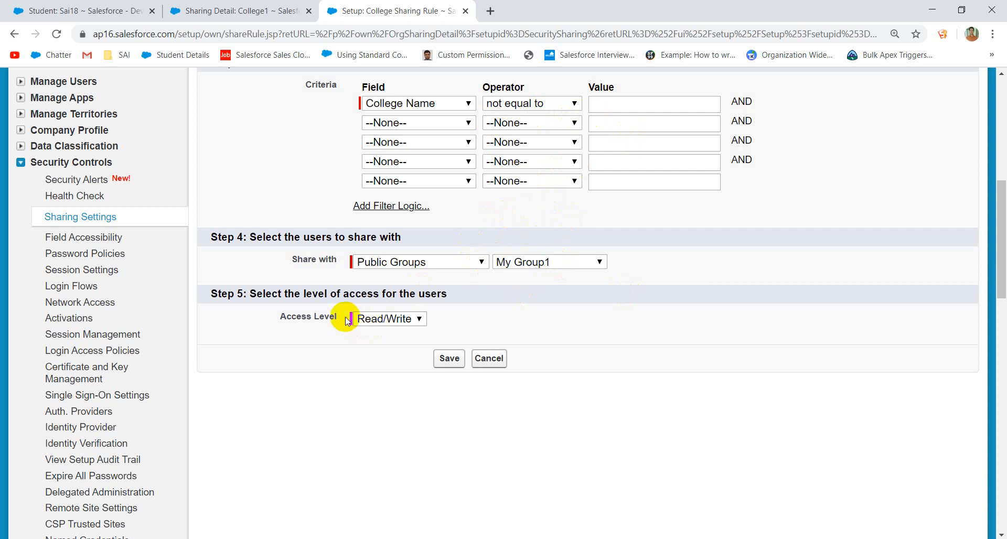
left_click(444, 358)
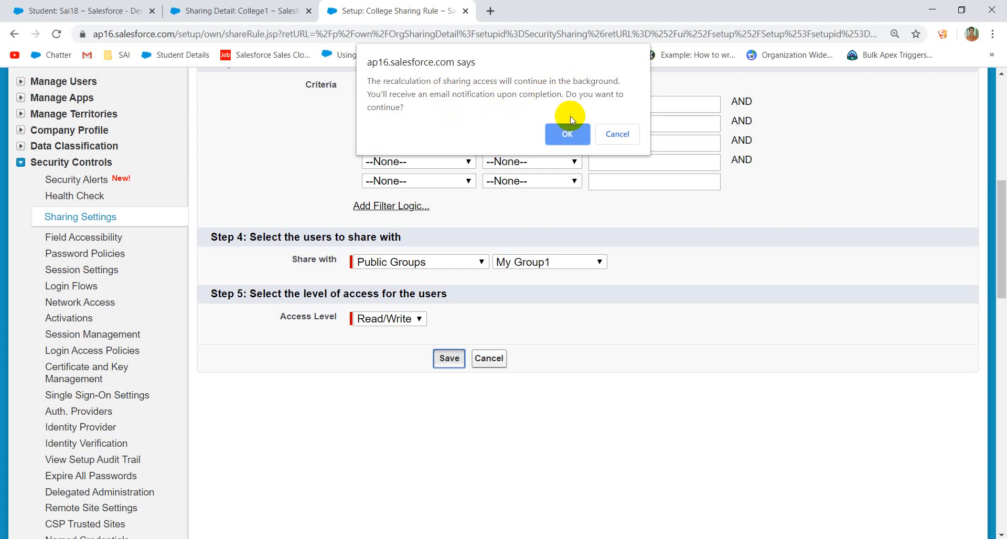
left_click(564, 132)
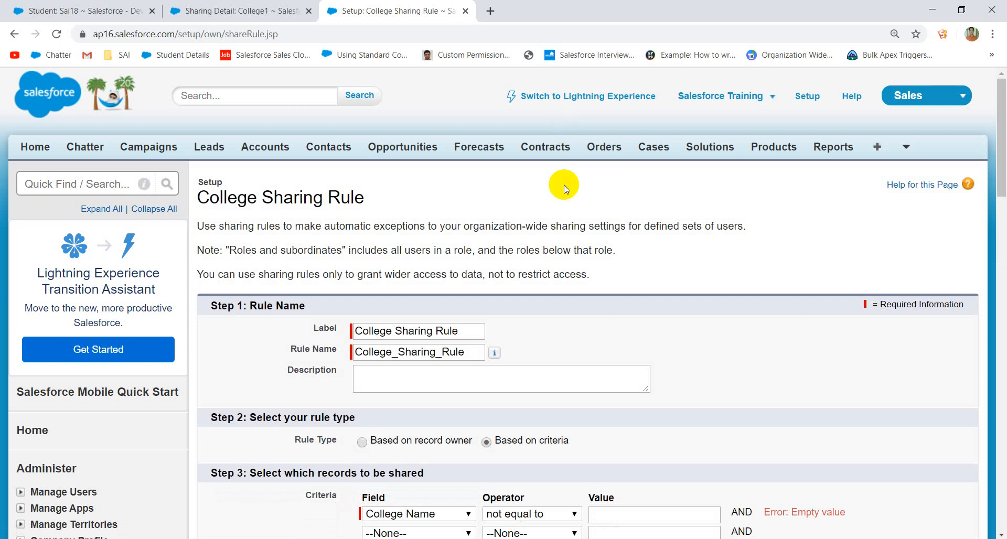
Retry saving the College Sharing Rule and reselect My Group1 as the public group to share with, leaving the criterion value empty.
scroll(564, 290, "down", 15)
scroll(564, 289, "up", 7)
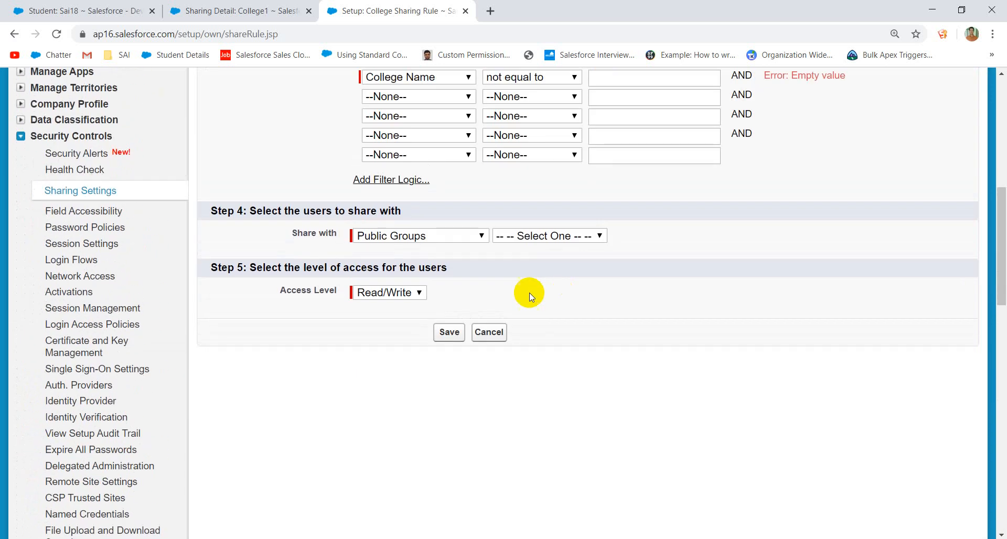
left_click(453, 336)
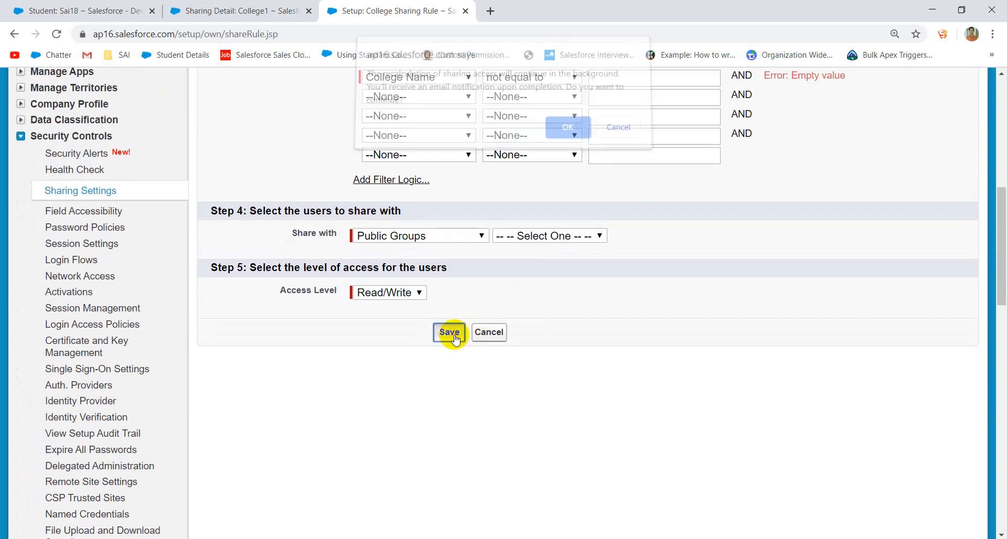
left_click(559, 132)
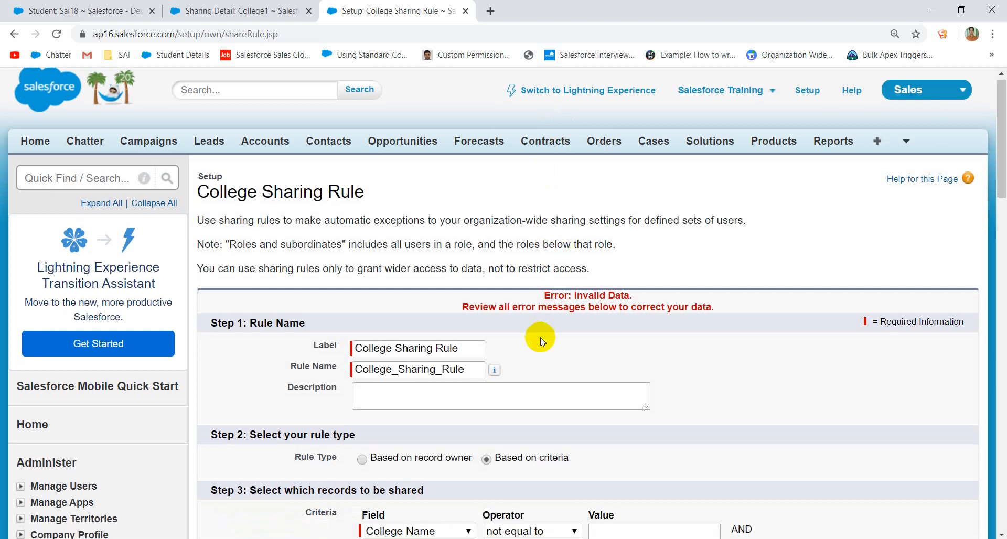
scroll(541, 338, "down", 7)
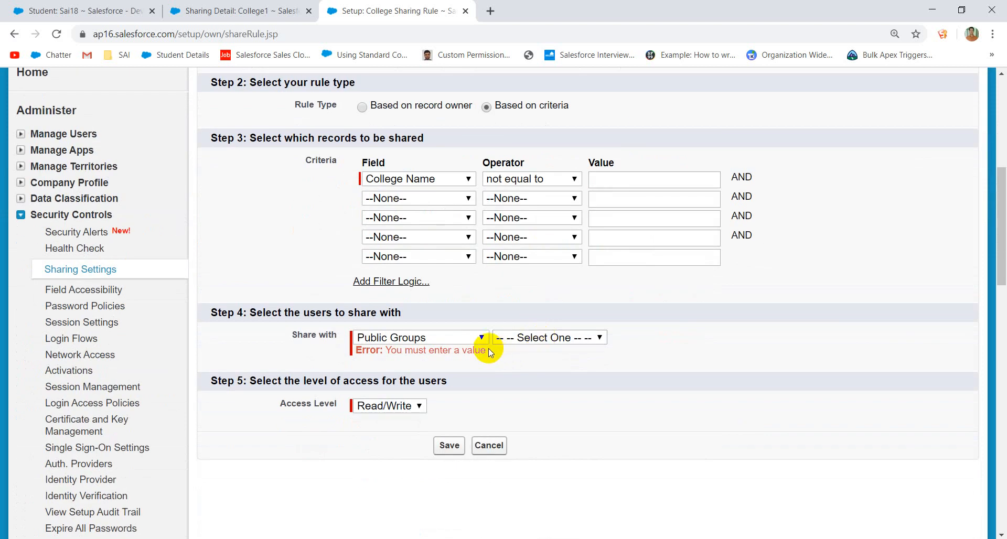
left_click(526, 341)
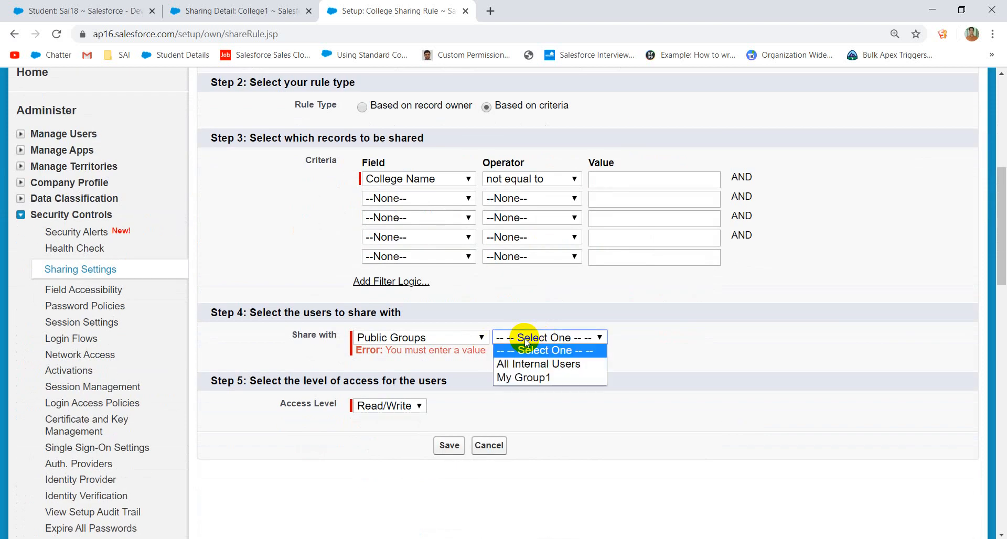
left_click(518, 378)
left_click(458, 446)
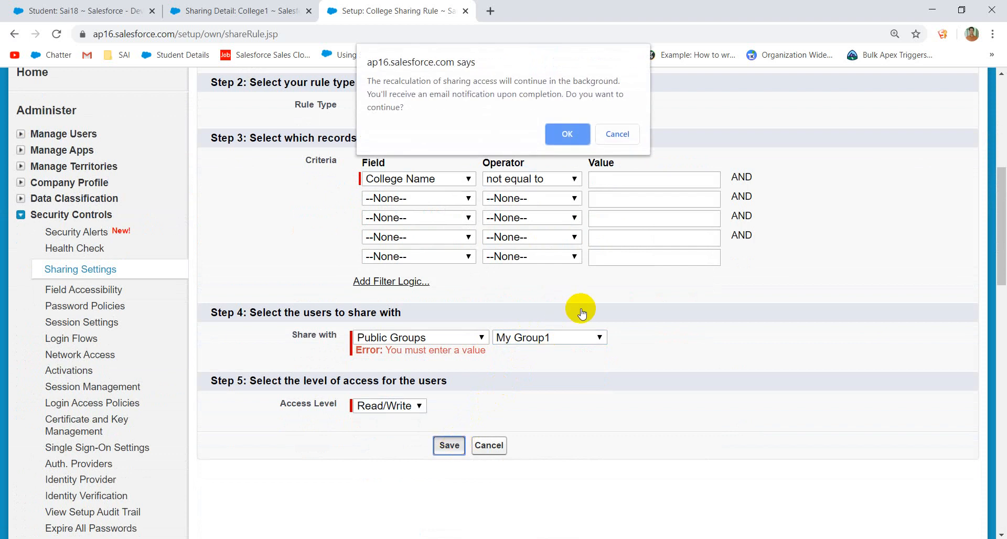
left_click(571, 136)
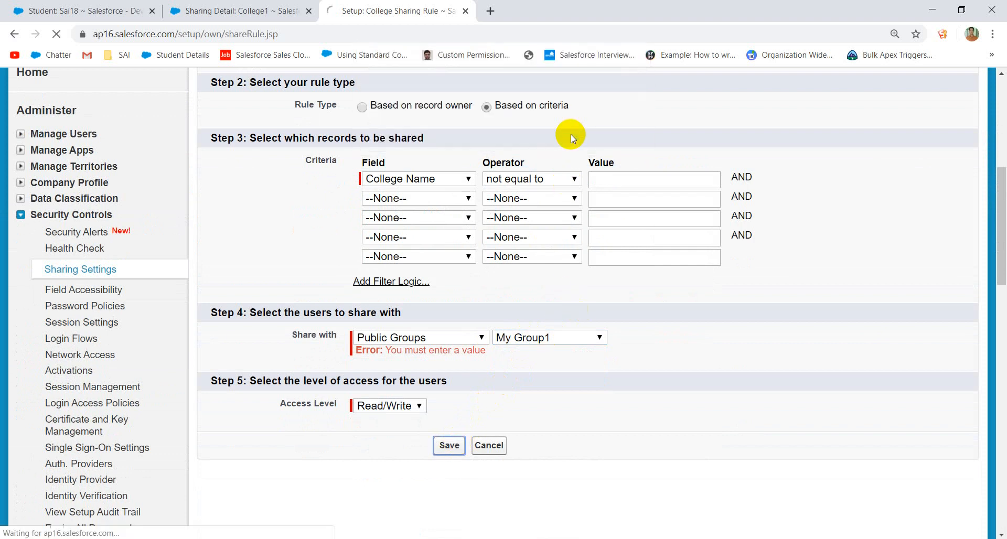
Enter Kumar as the value of the College Name not-equal-to criterion in the sharing rule.
scroll(593, 317, "down", 8)
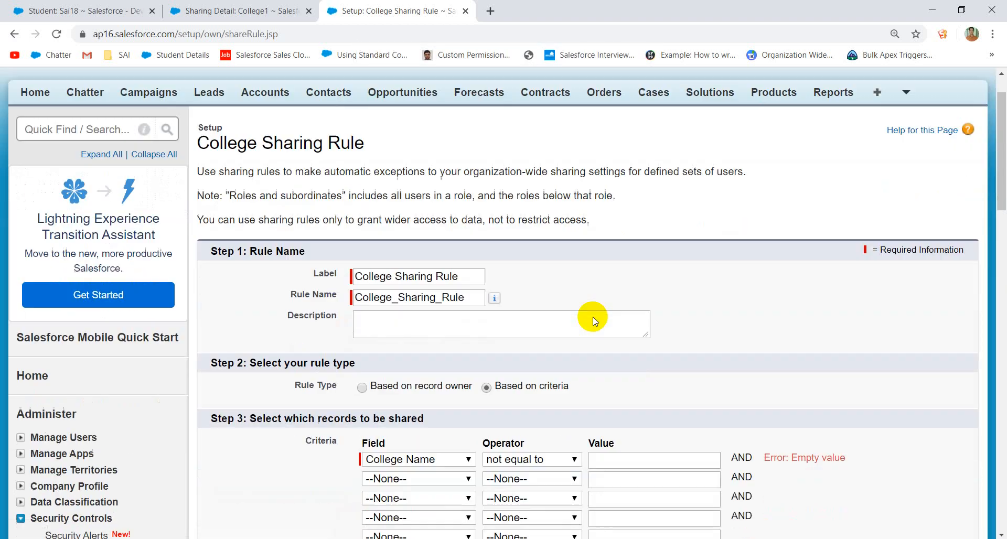
scroll(592, 317, "up", 4)
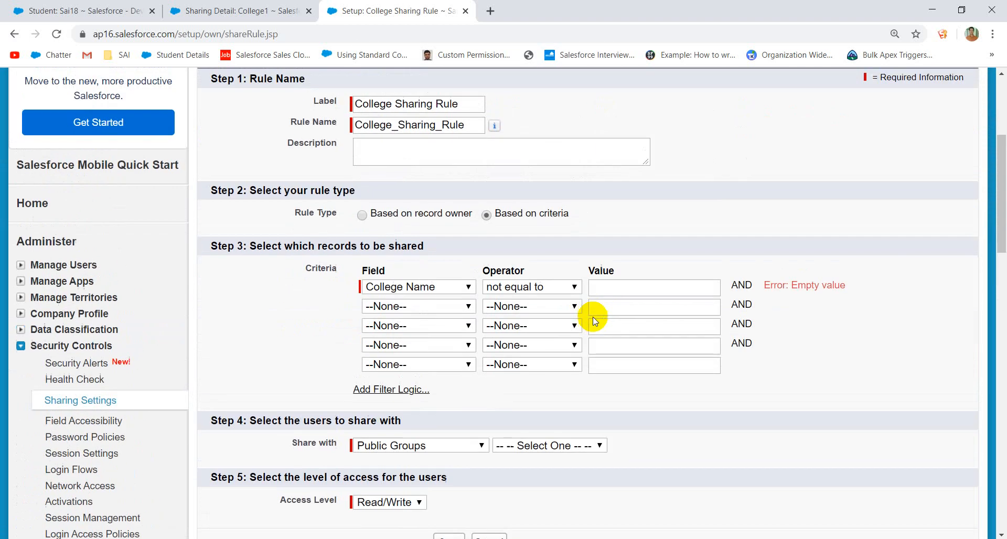
left_click(621, 289)
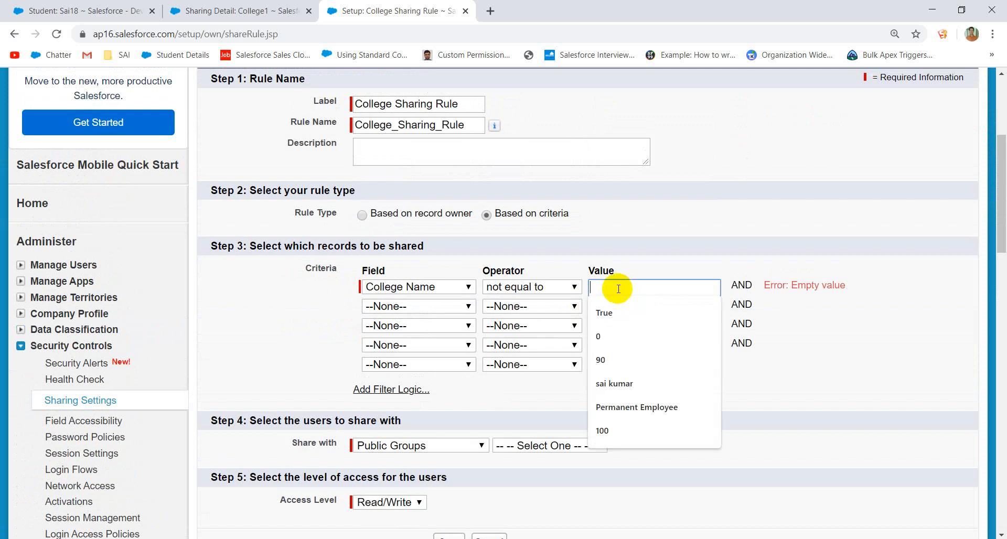
type("Kumar")
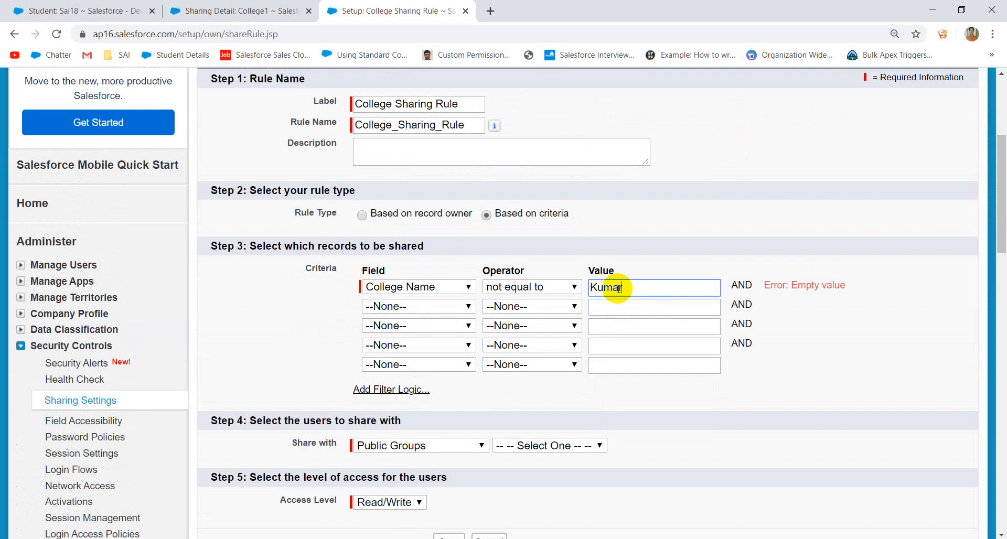
scroll(656, 265, "down", 3)
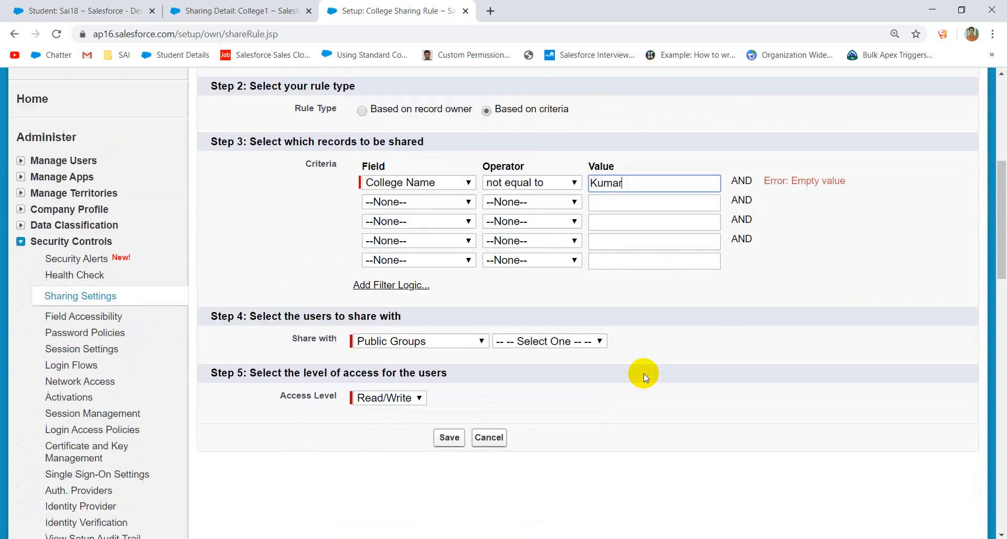
left_click(450, 361)
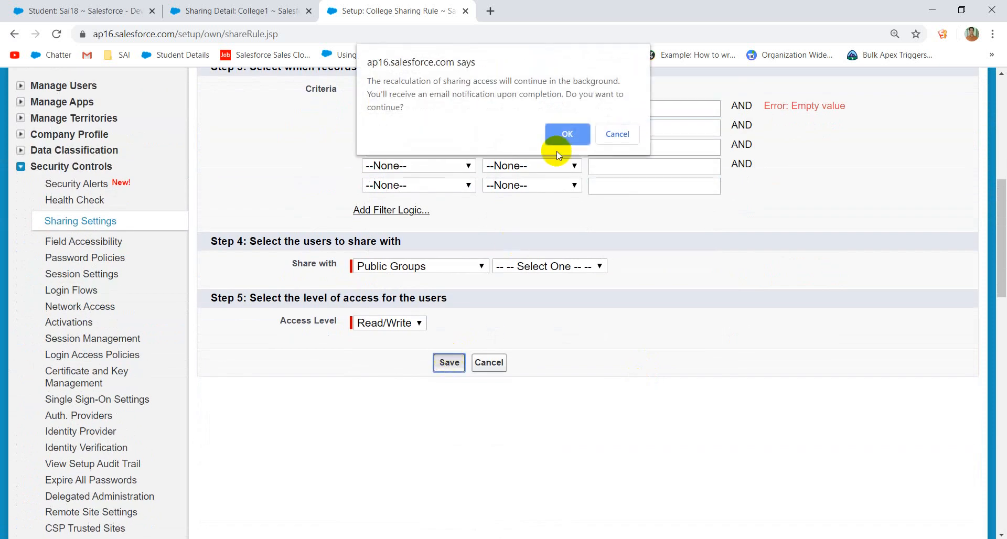
left_click(614, 134)
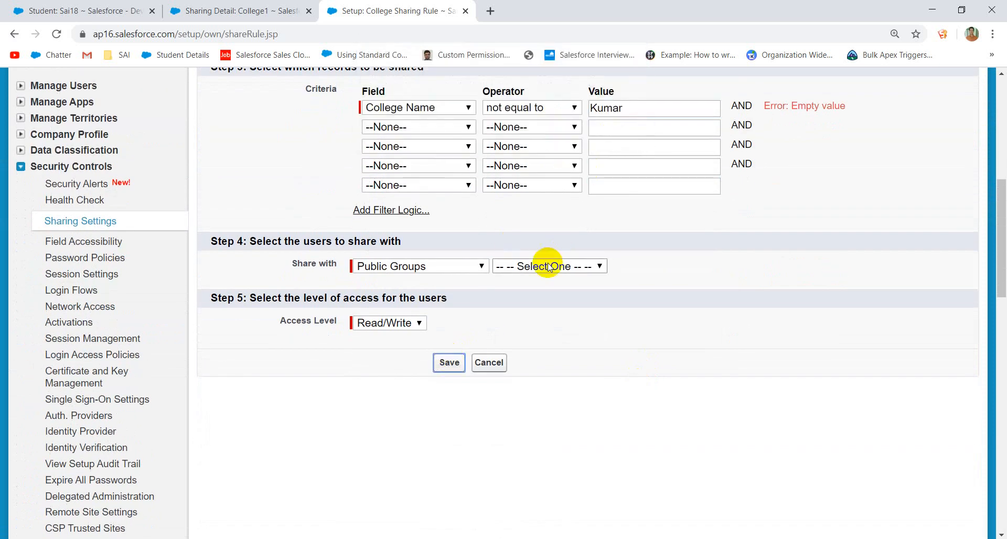
Share the rule with the public group My Group1 and save it, accepting the background recalculation of sharing access.
left_click(540, 266)
left_click(519, 306)
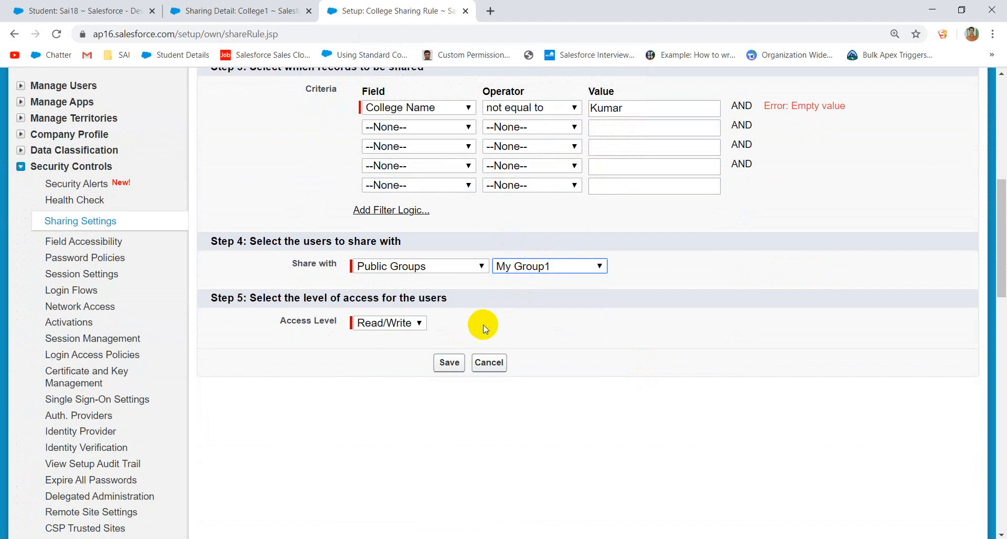
left_click(456, 363)
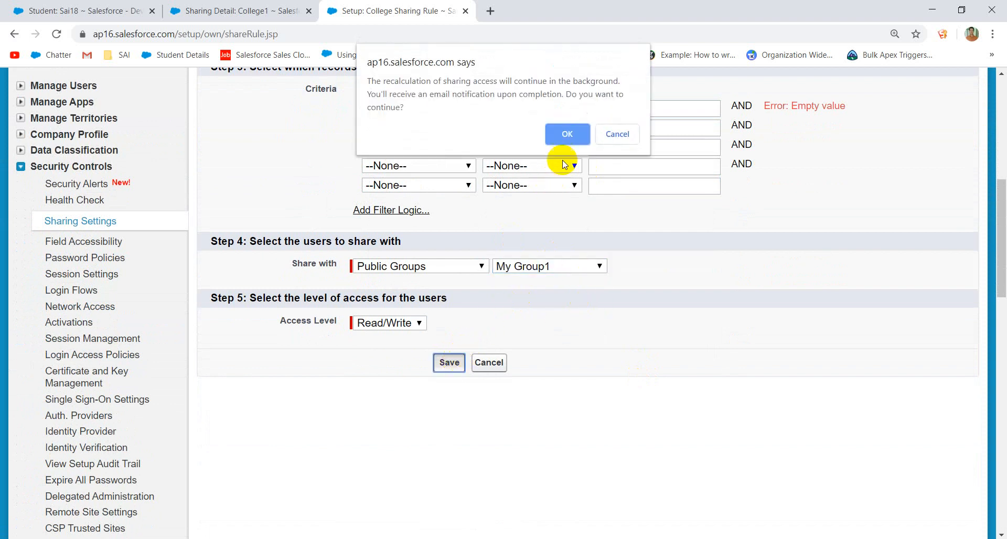
left_click(570, 136)
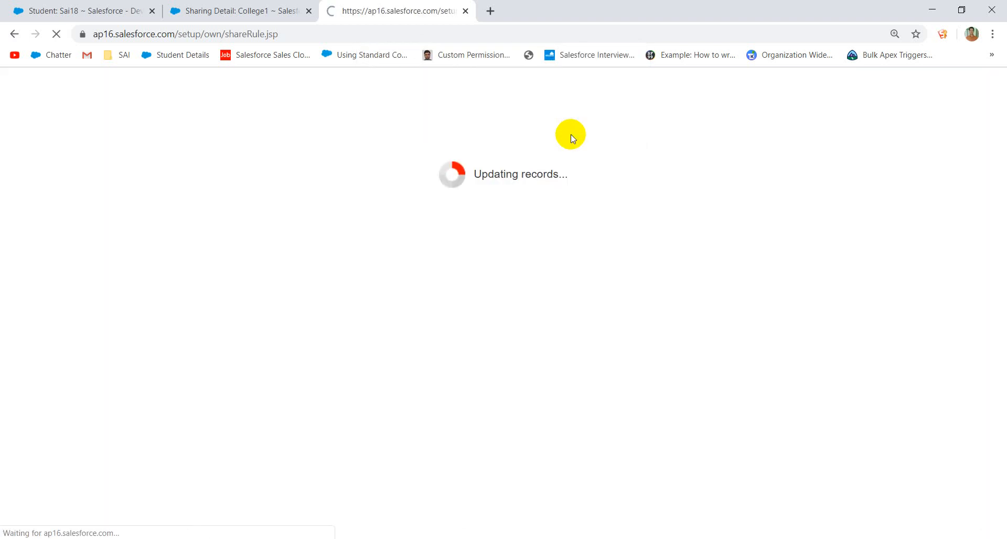
Find the College Sharing Rules section in Sharing Settings and recalculate its rules.
scroll(449, 294, "down", 15)
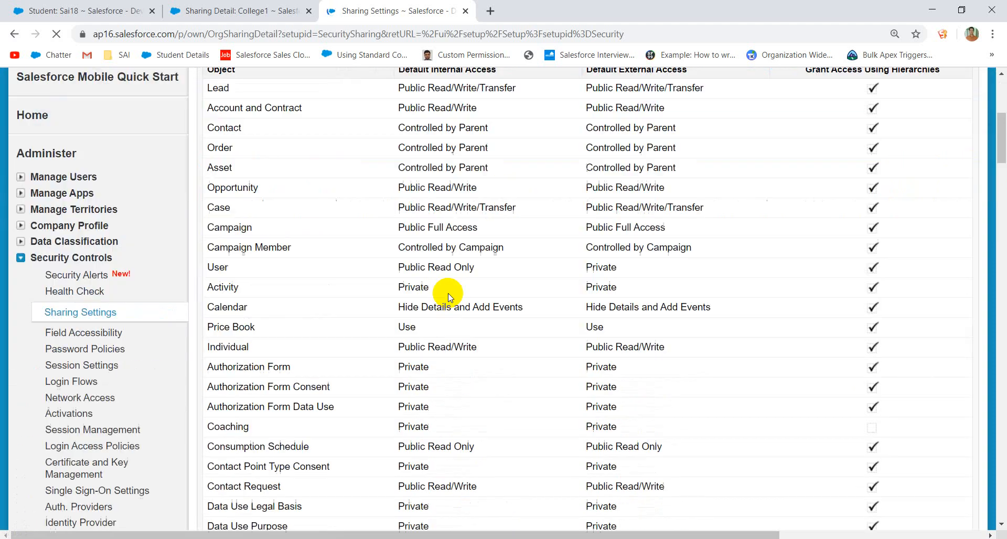
scroll(449, 295, "down", 15)
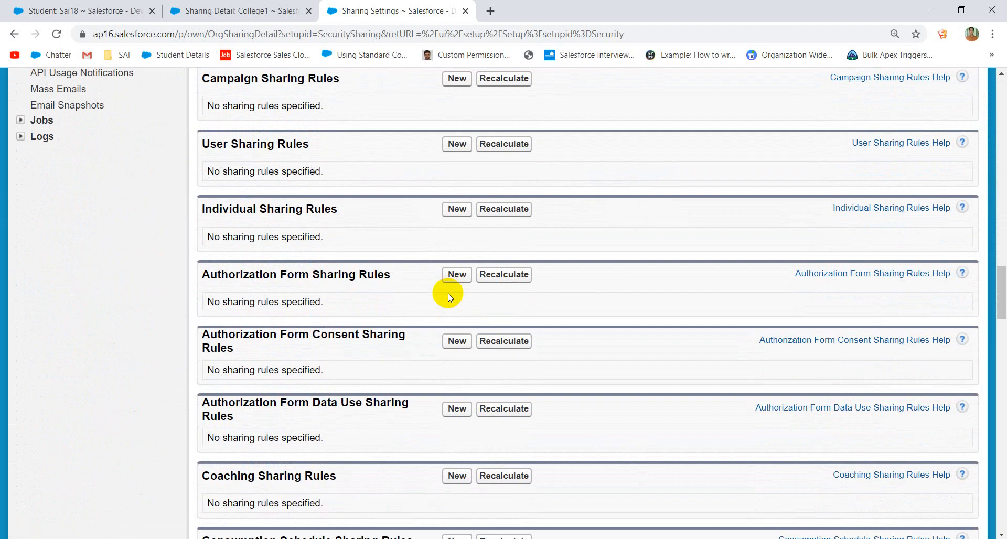
scroll(557, 332, "down", 5)
scroll(558, 333, "down", 6)
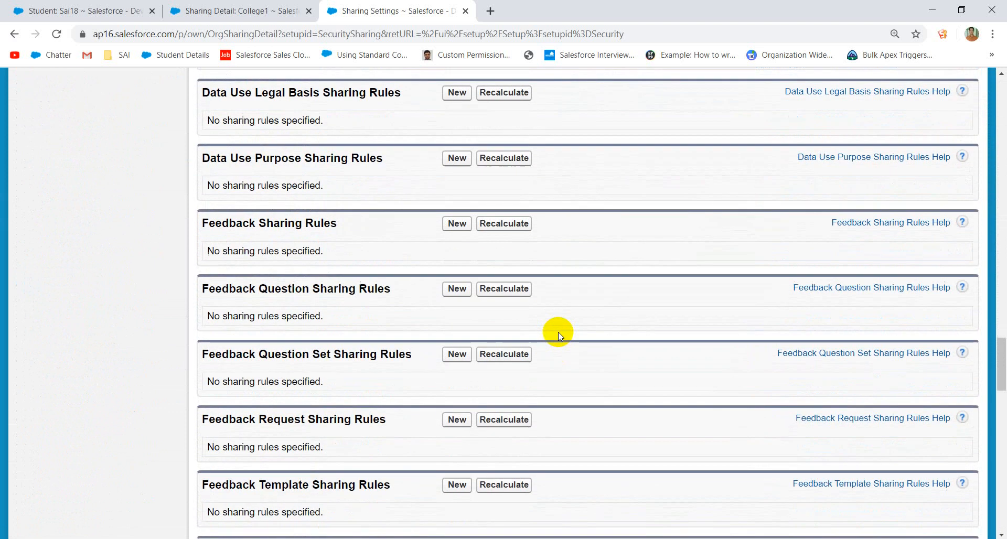
scroll(513, 406, "down", 7)
scroll(369, 449, "down", 15)
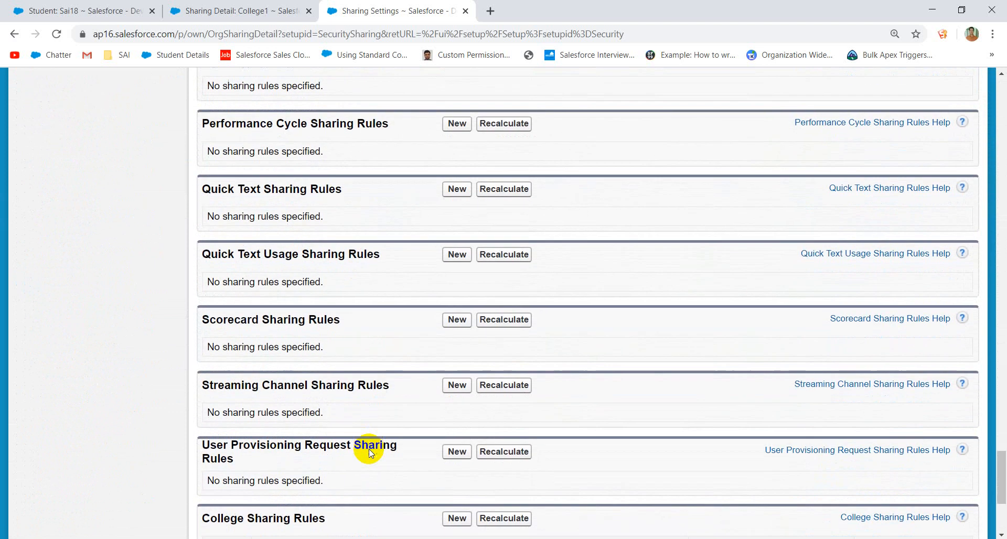
scroll(517, 377, "up", 1)
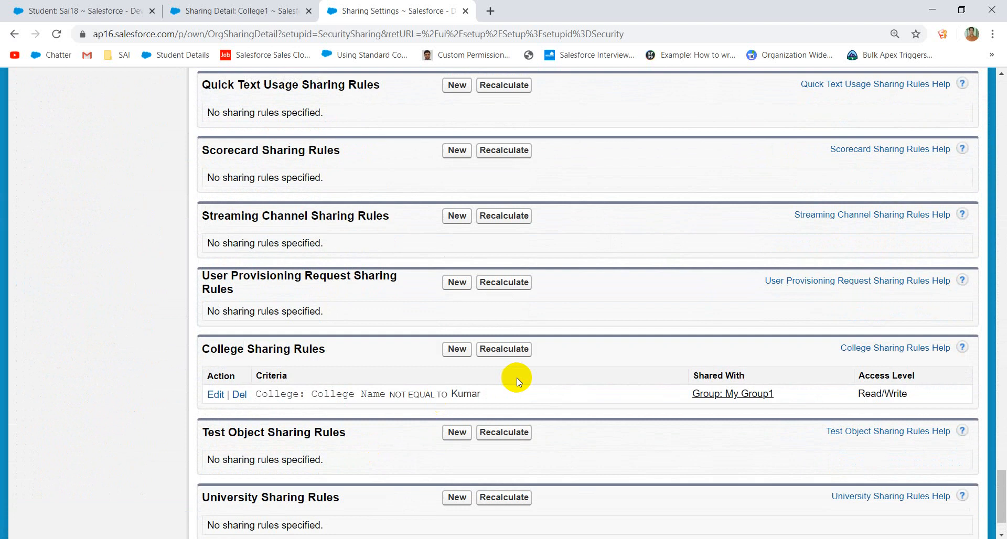
left_click(518, 349)
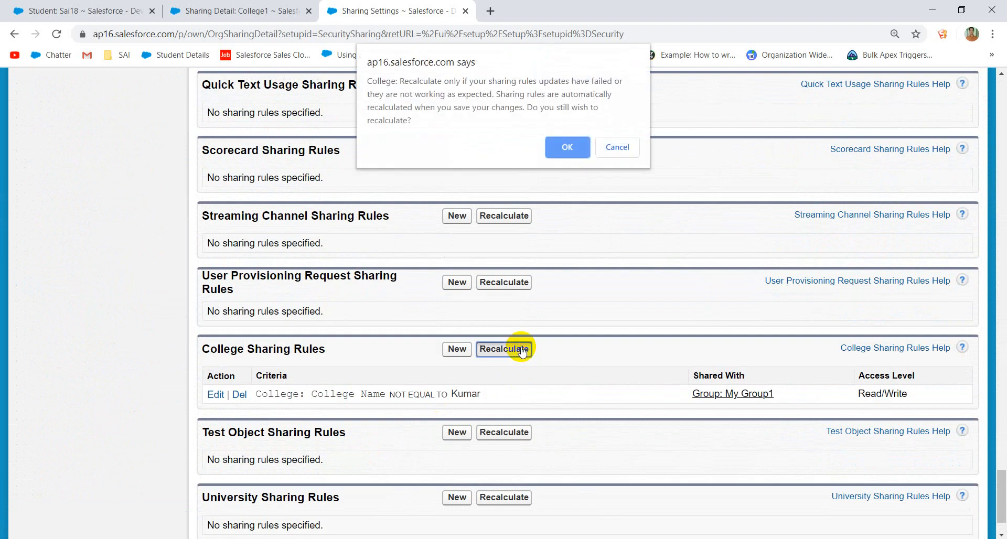
left_click(557, 148)
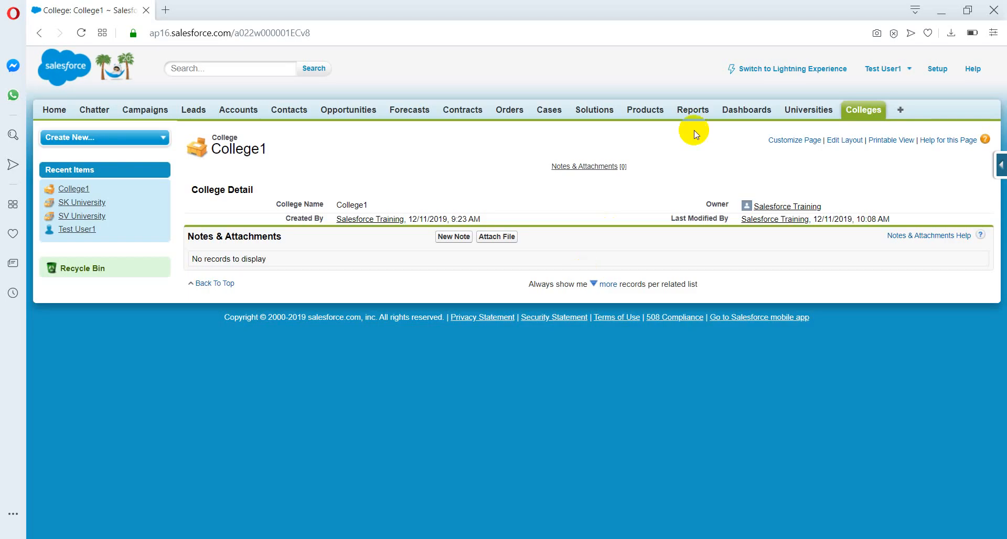
Switch to the test user's Opera session and list all College records that user can access.
left_click(865, 111)
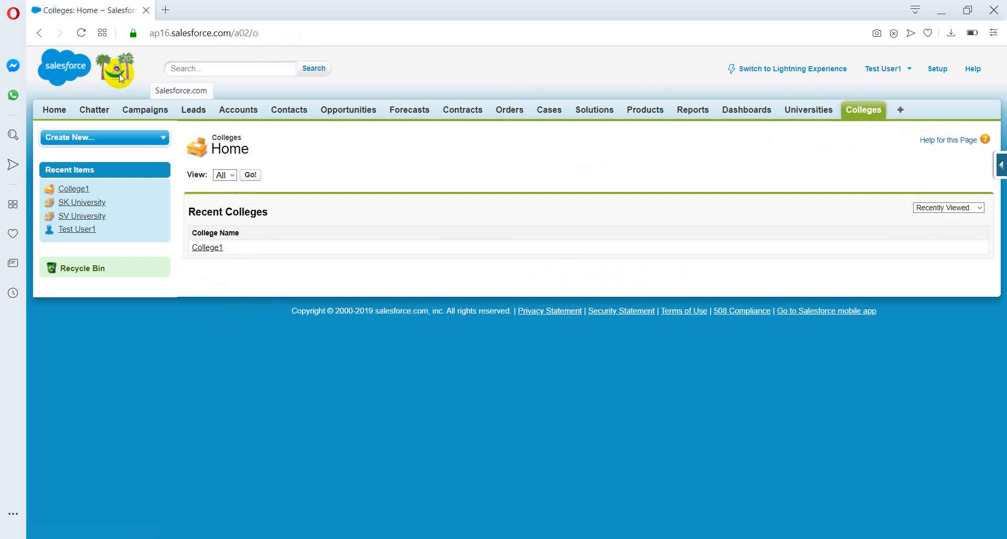
left_click(250, 177)
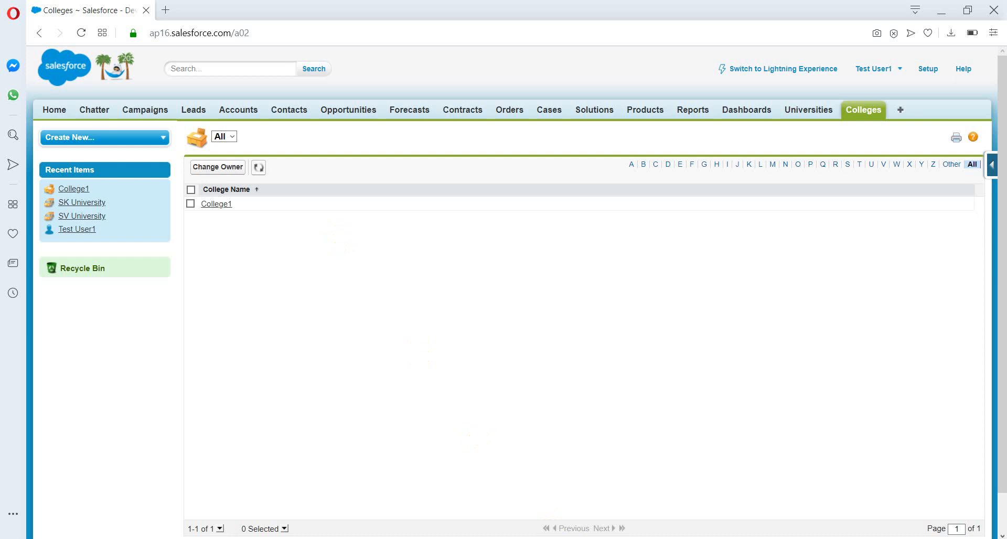
Switch to Chrome, create and save a College record named Kumar, and refresh the test user's College list in Opera.
key("alt+Tab")
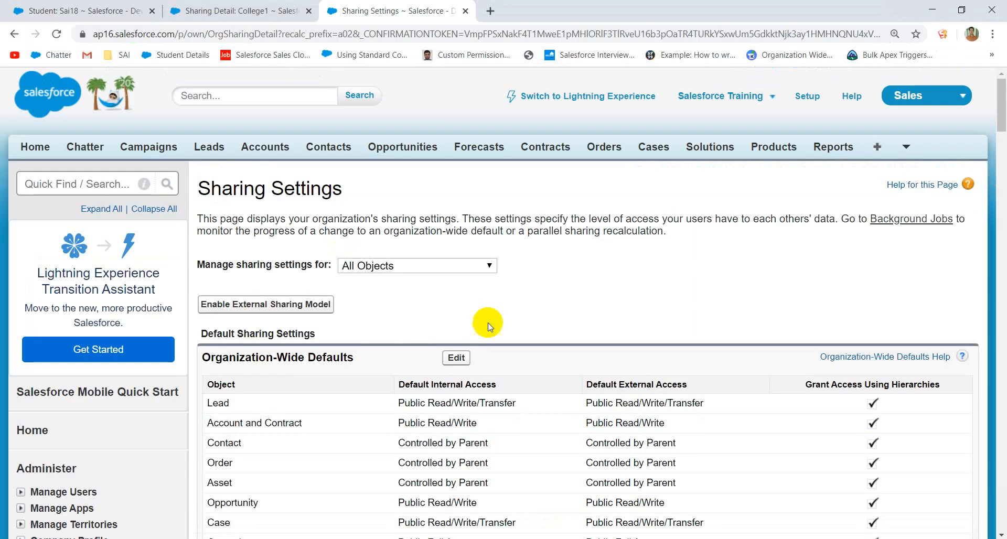
left_click(262, 8)
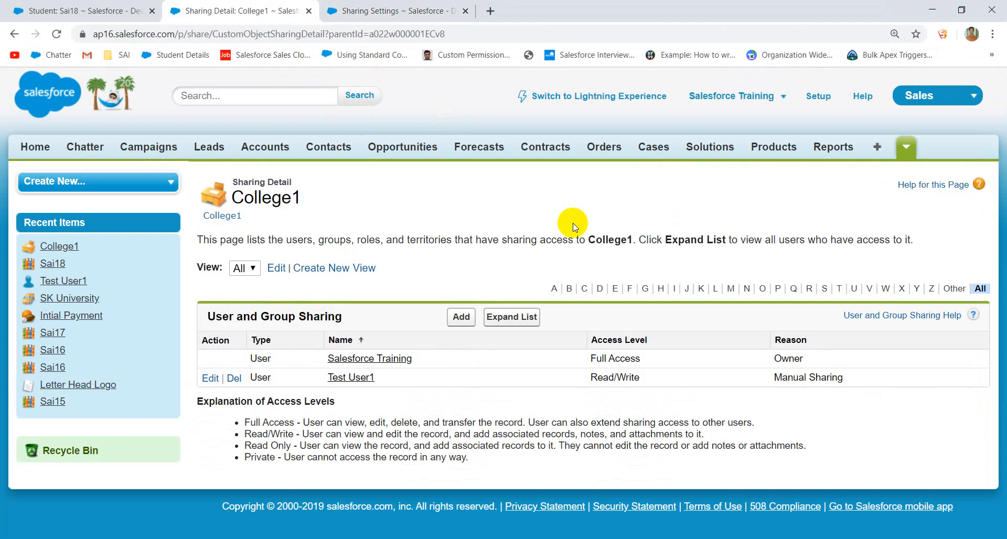
left_click(913, 156)
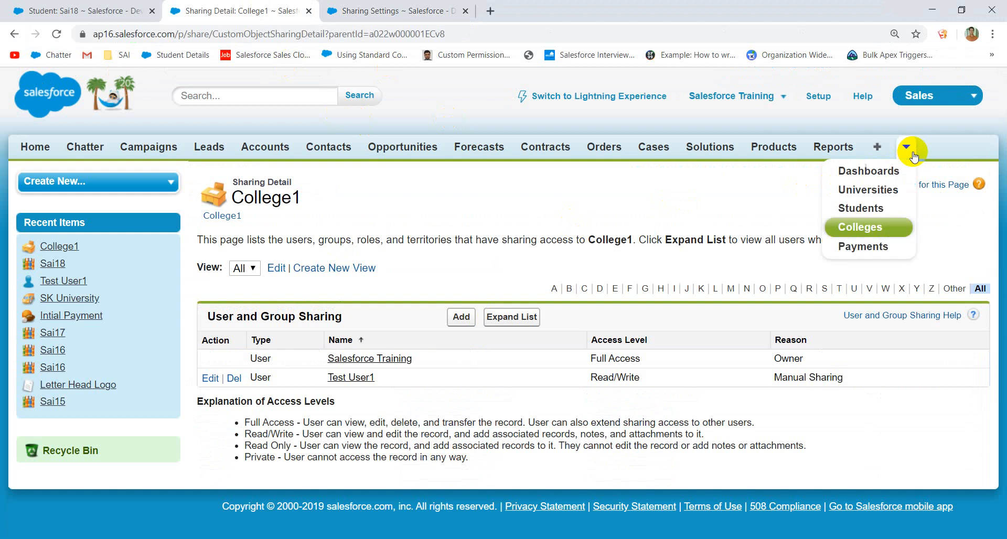
left_click(849, 229)
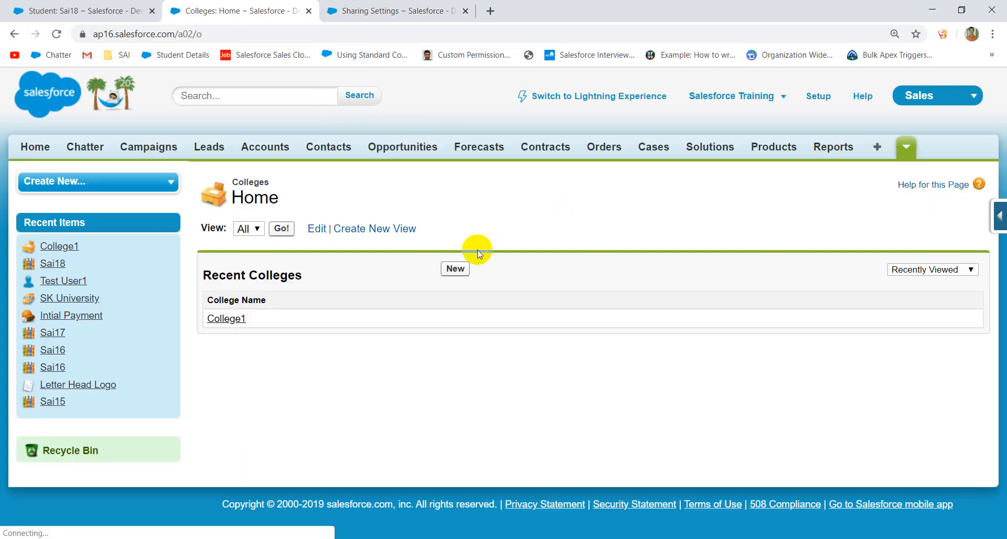
left_click(456, 270)
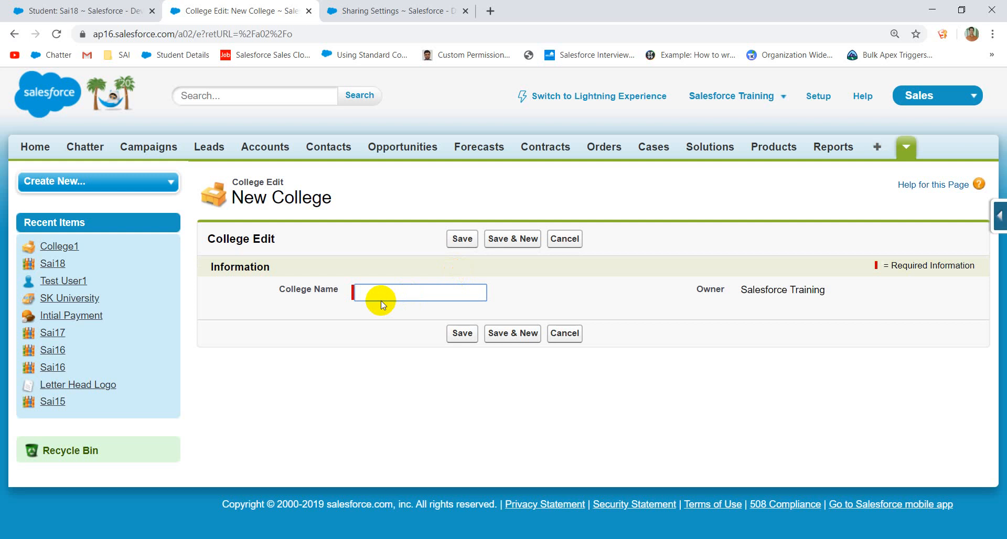
type("Kumar")
left_click(382, 262)
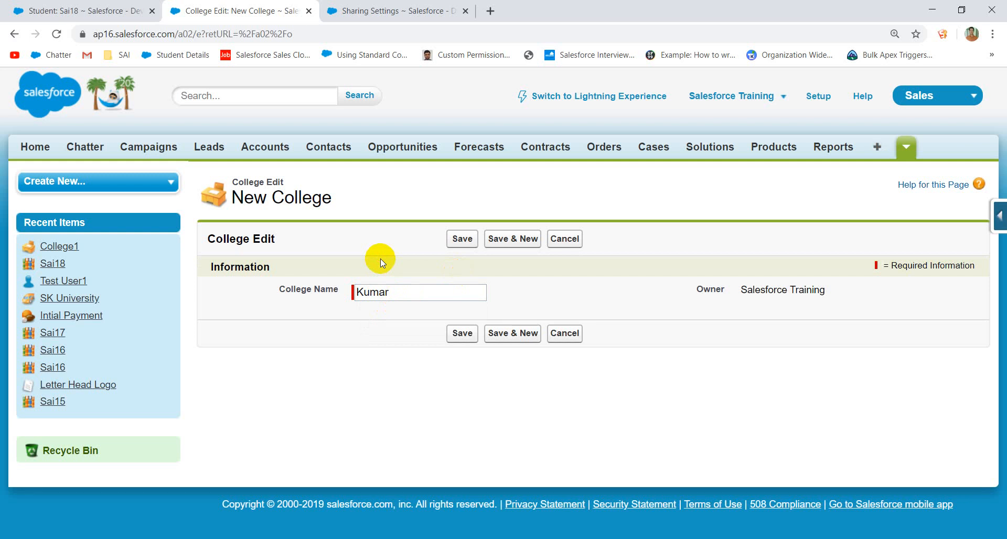
left_click(465, 239)
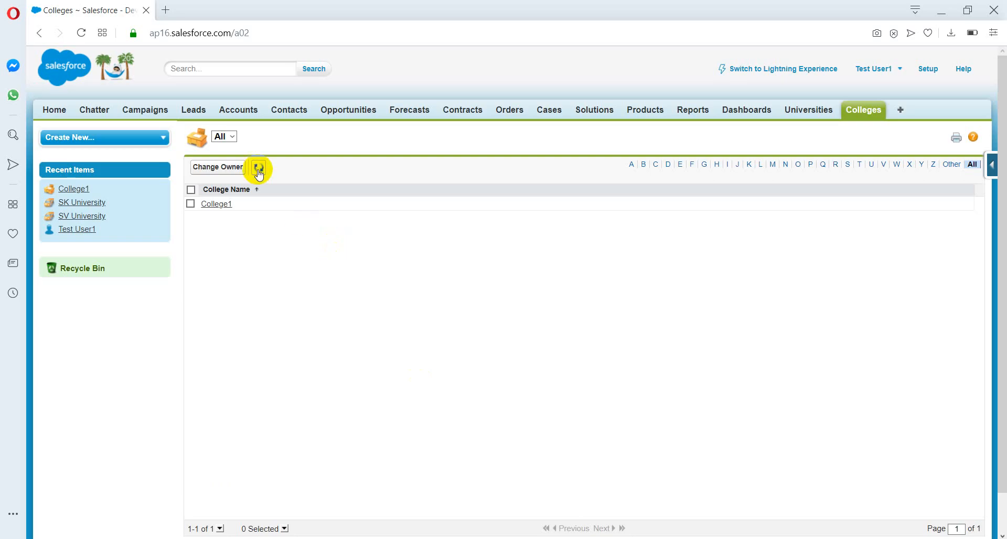
left_click(259, 168)
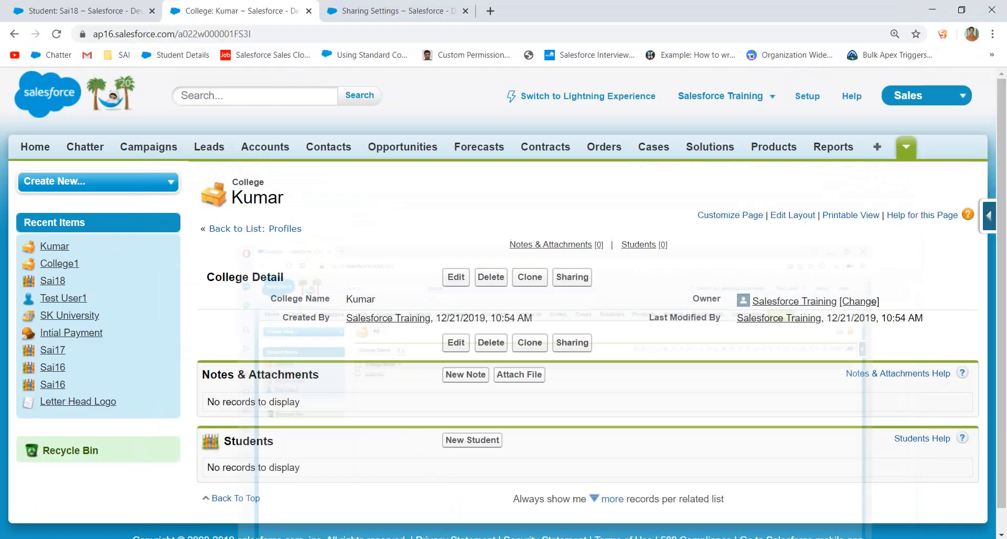
Create and save another College record named College2 in the Chrome session.
left_click(906, 148)
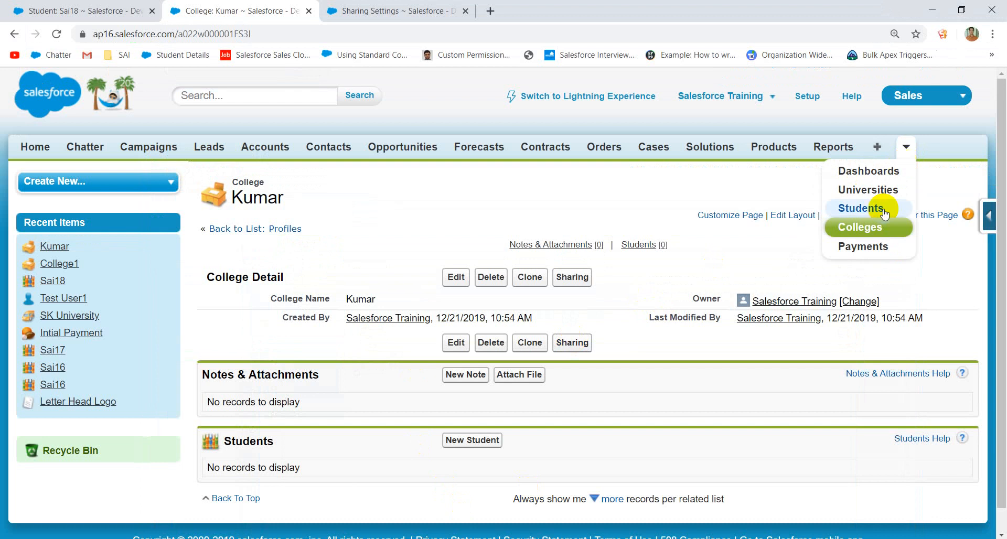
left_click(858, 232)
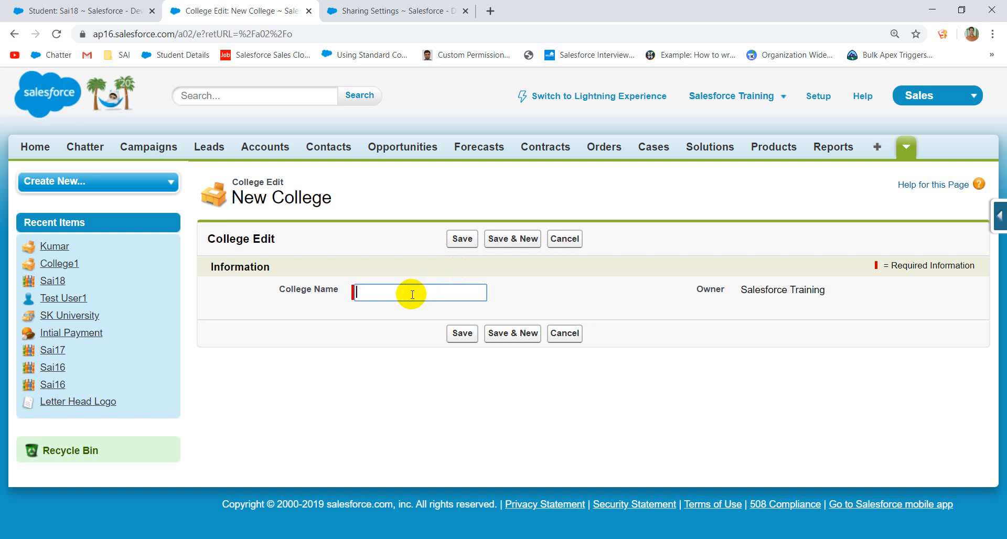
type("College")
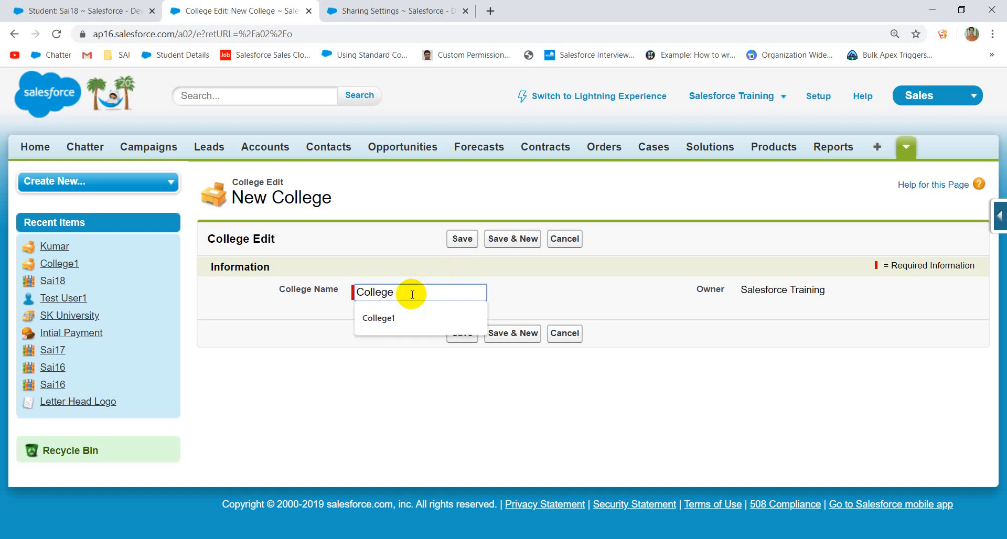
type("2")
left_click(462, 239)
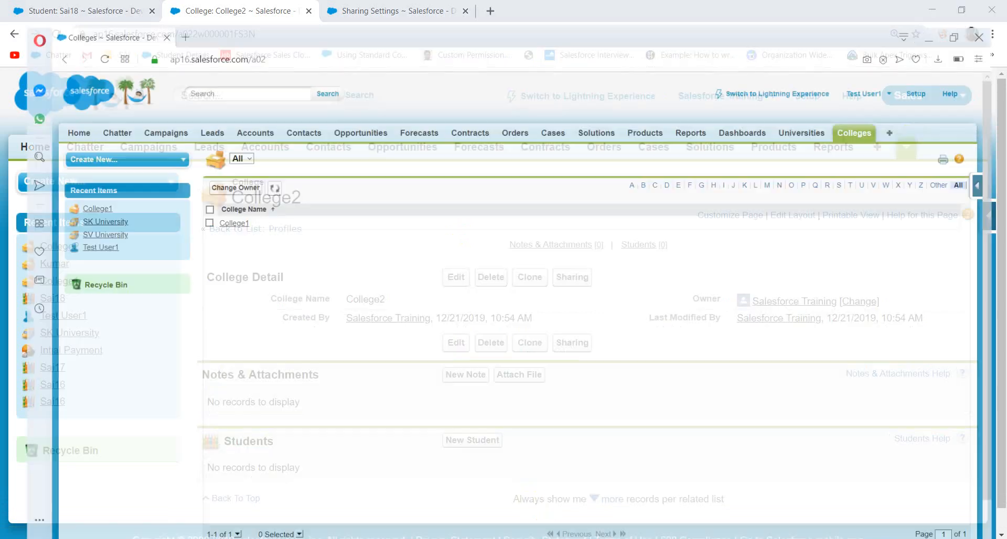
Refresh the College list in the test user's Opera session and open the College2 record.
left_click(334, 292)
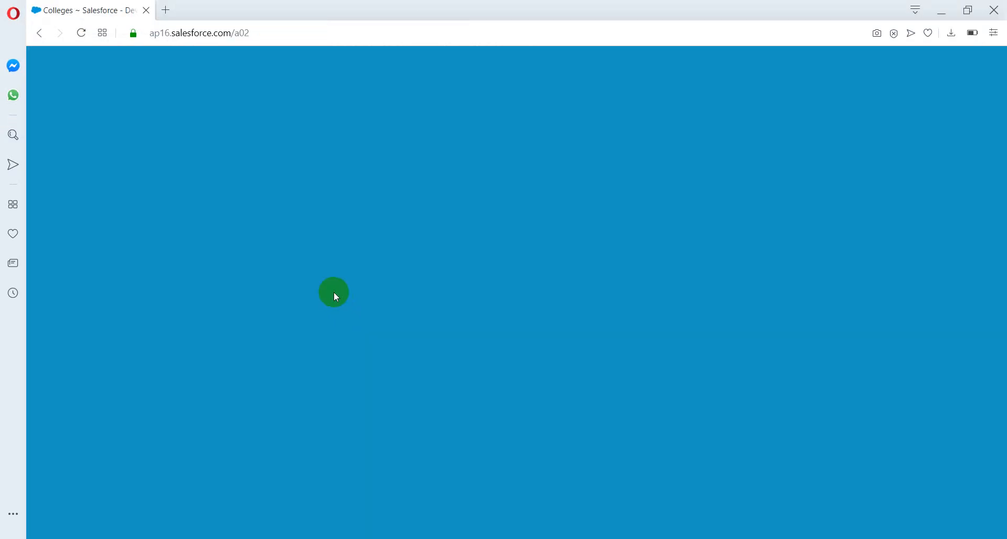
left_click(264, 172)
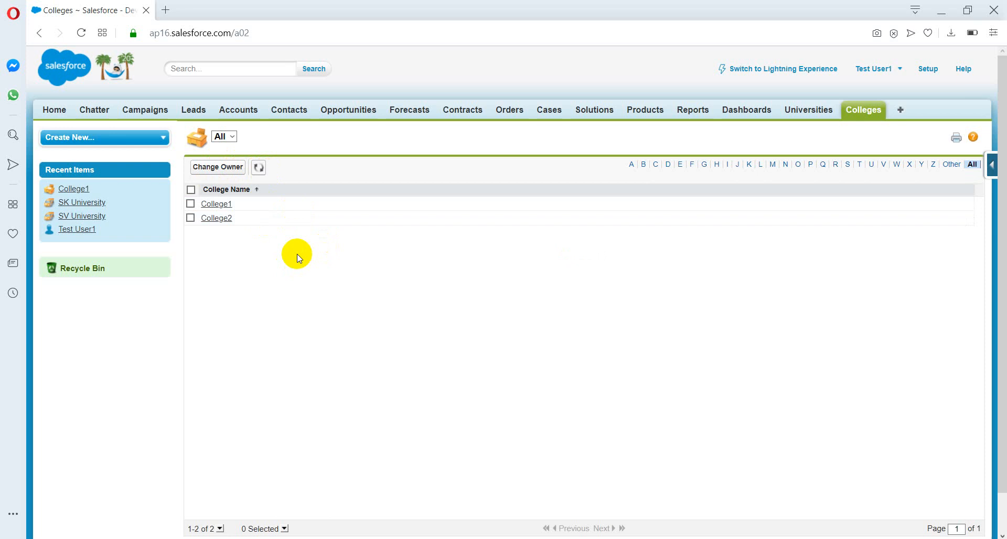
left_click(229, 223)
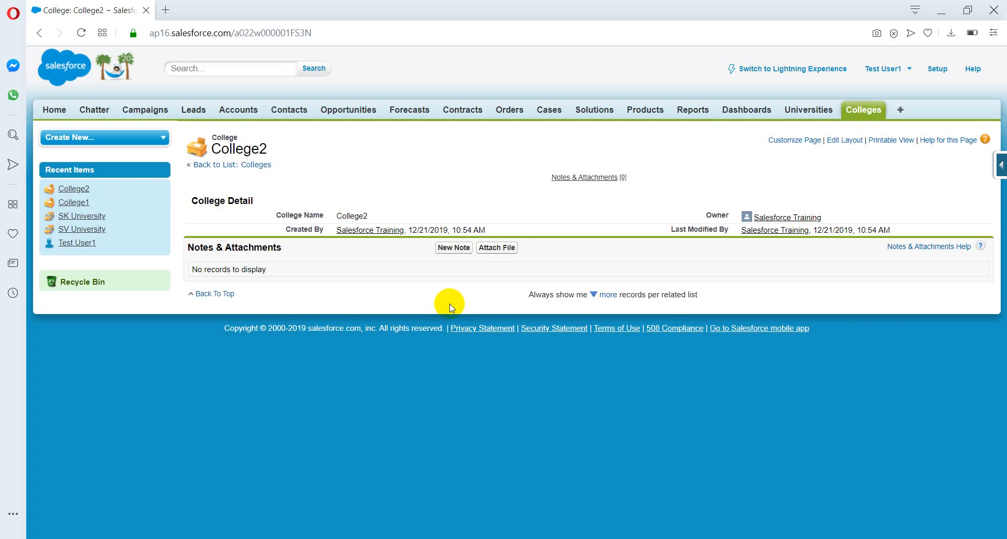
Switch to Paint and replace the record access notes below the agenda with "CEO --> CF".
left_click(483, 538)
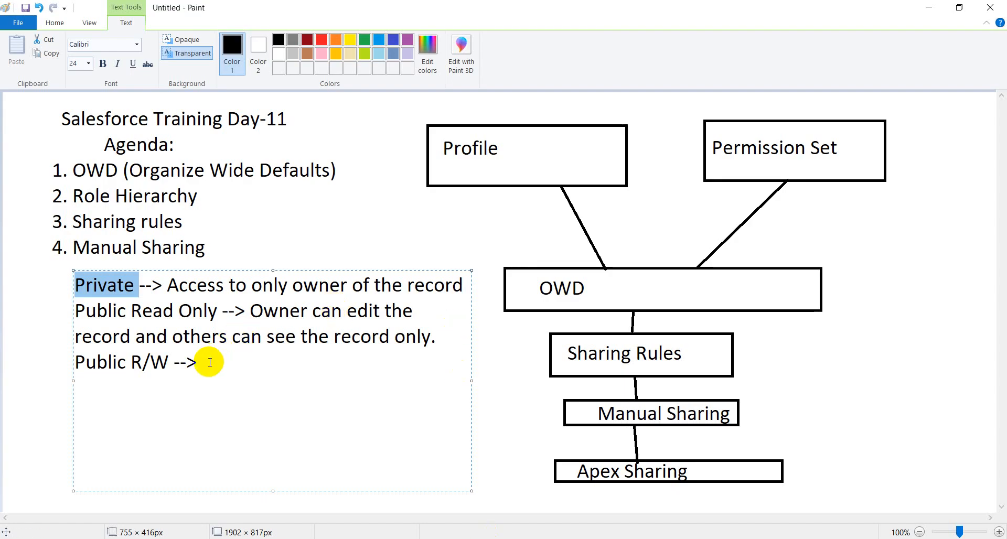
left_click_drag(210, 362, 57, 272)
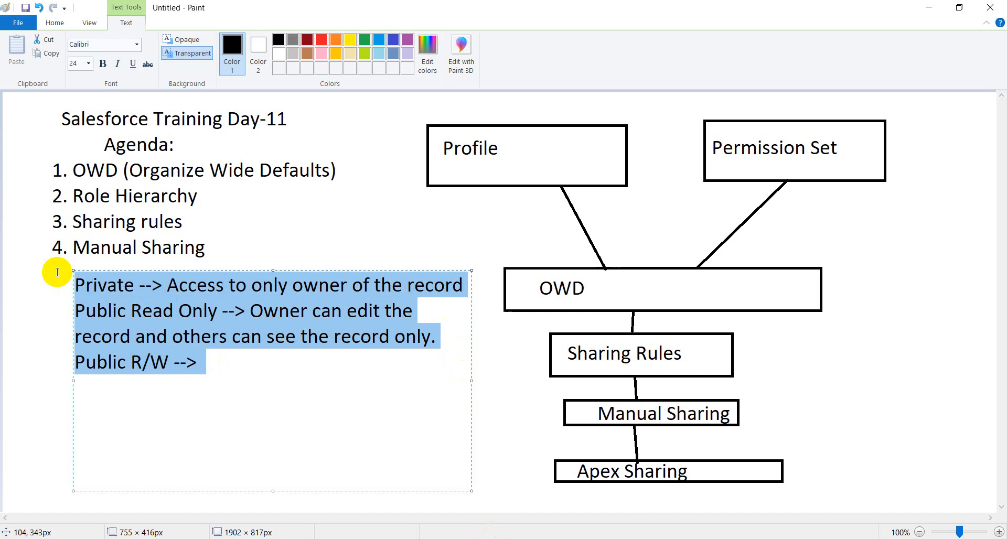
key("Delete")
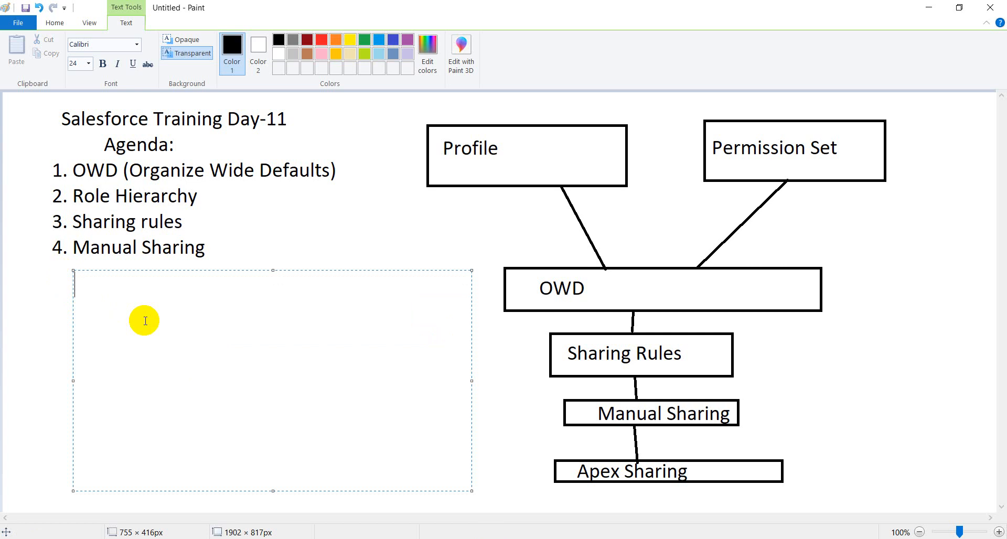
type("CEO --> CF")
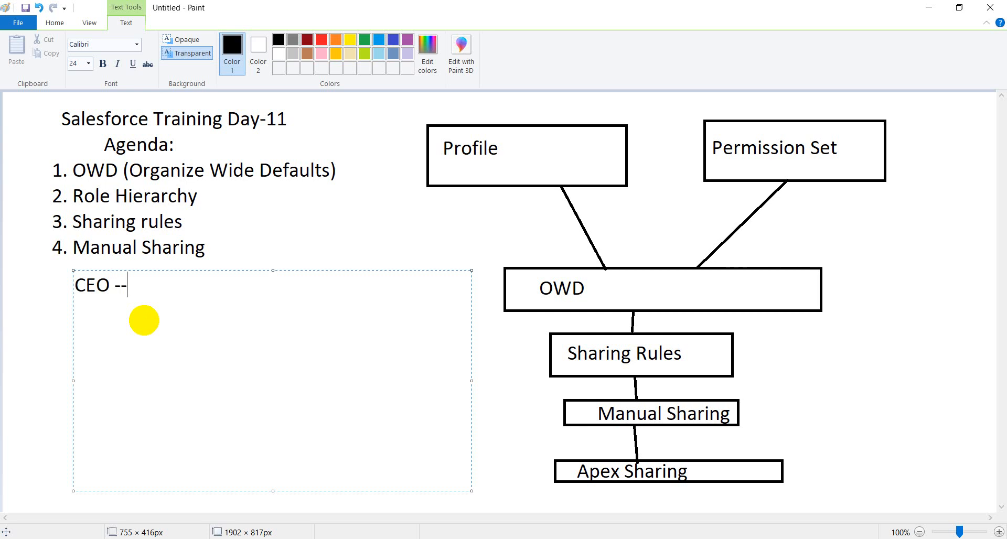
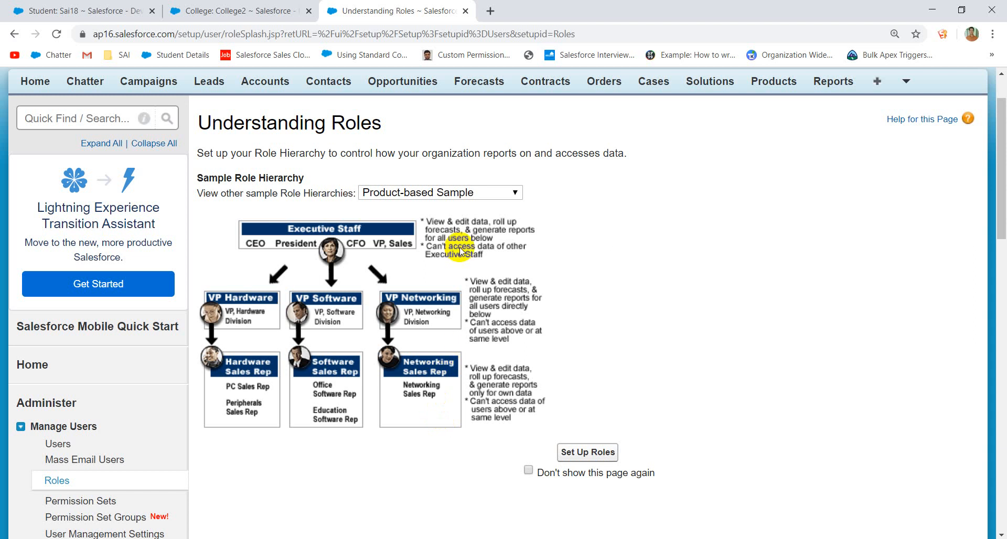
Examine the Company Size-based, Territory-based and Product-based sample role hierarchies on the Understanding Roles page in Chrome.
left_click(410, 195)
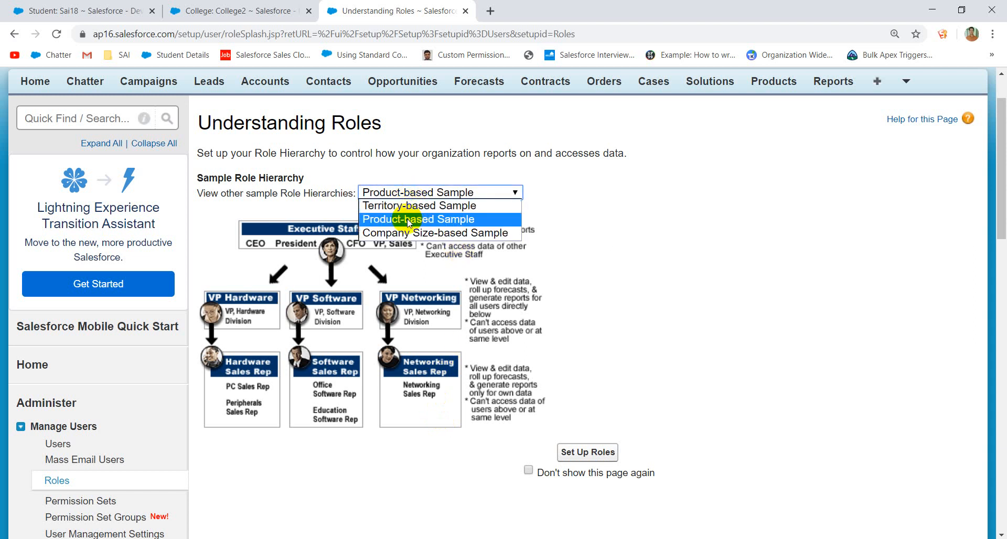
left_click(402, 234)
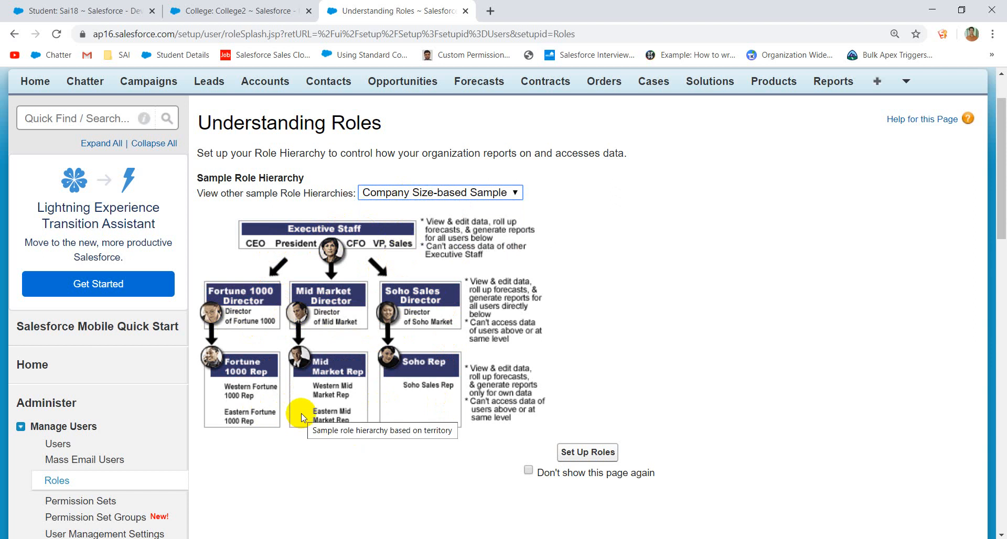
left_click(444, 193)
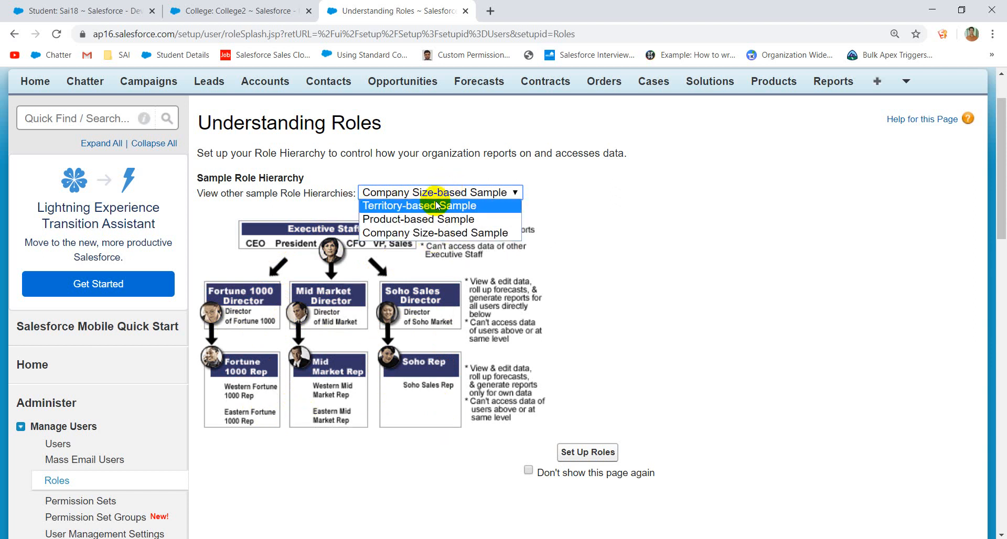
left_click(435, 207)
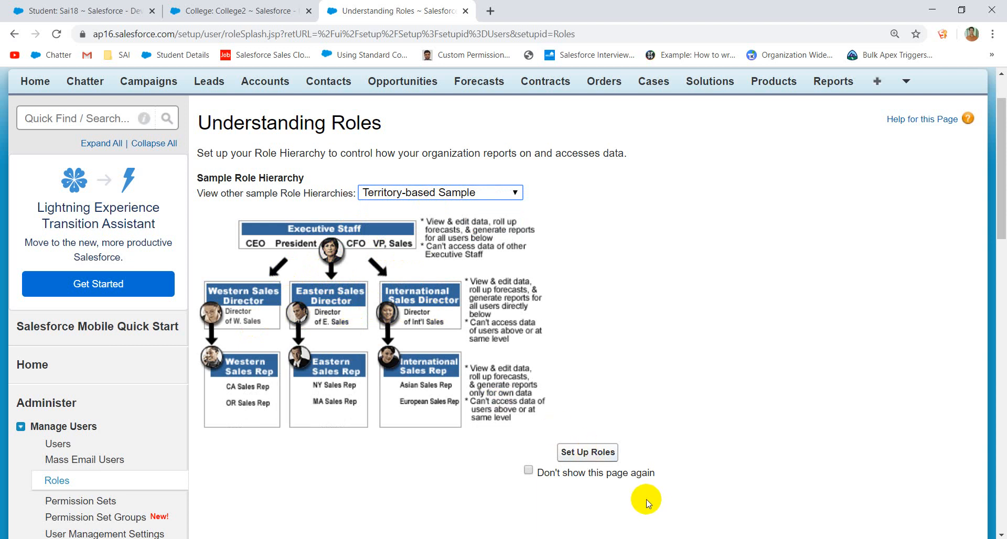
left_click(443, 193)
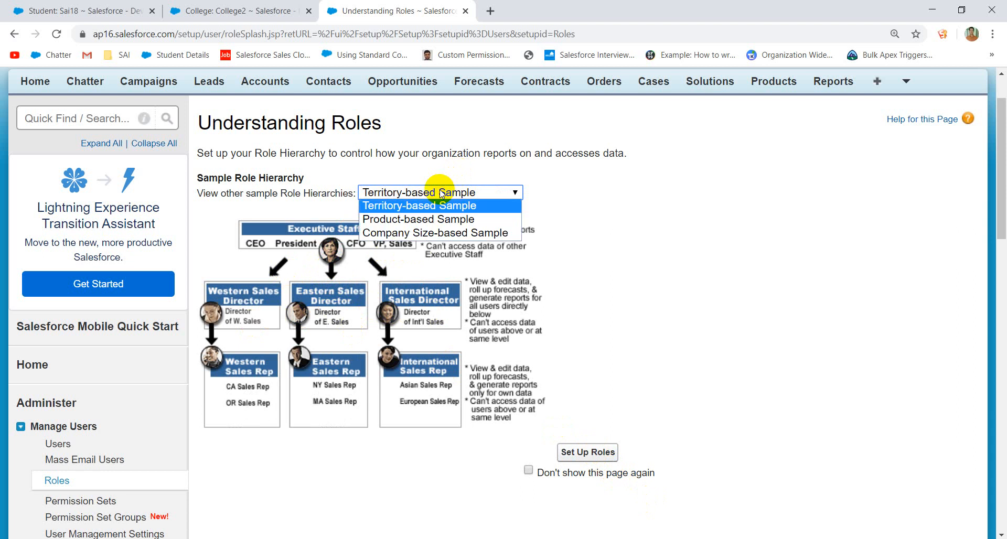
left_click(425, 220)
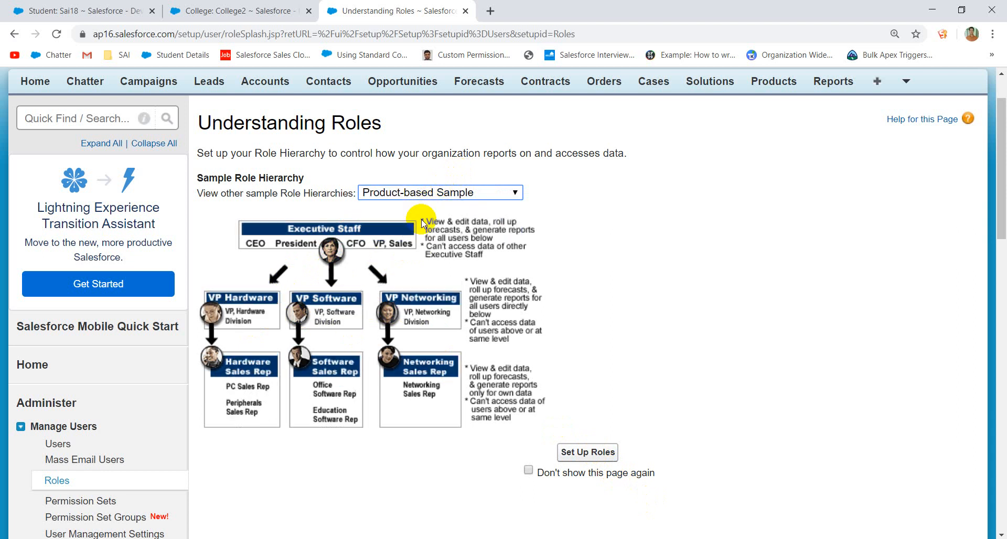
Open the role hierarchy setup and expand the CEO, CFO and COO roles.
left_click(577, 451)
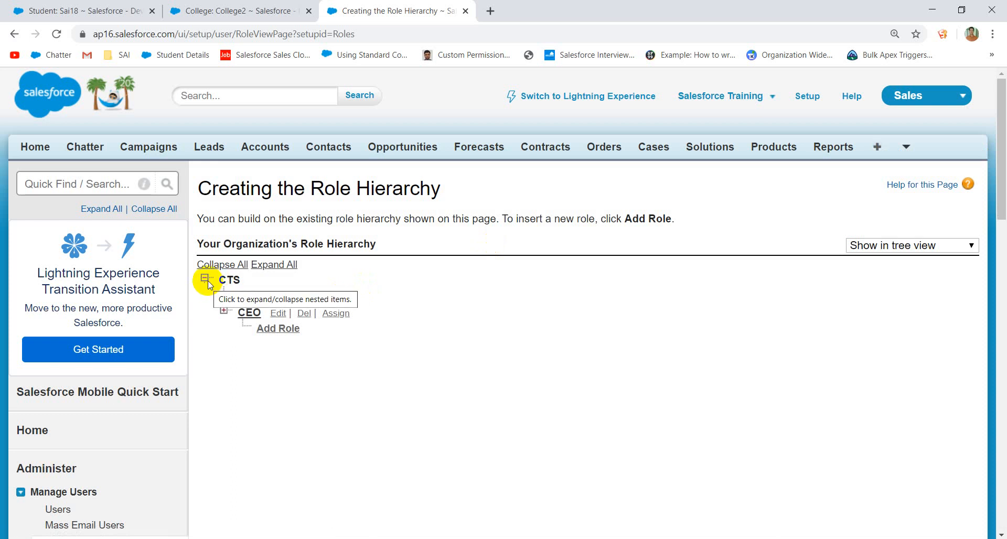
left_click(225, 311)
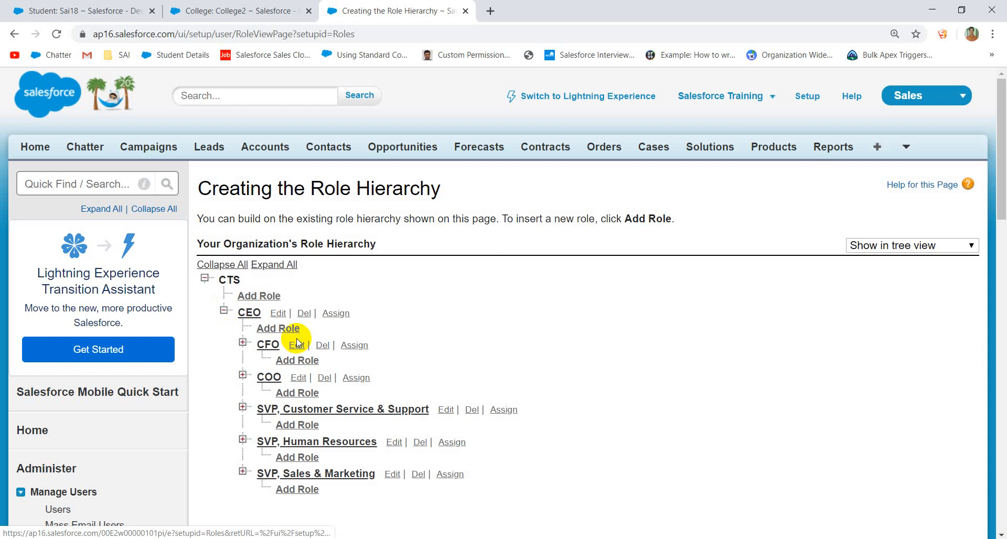
scroll(297, 340, "down", 1)
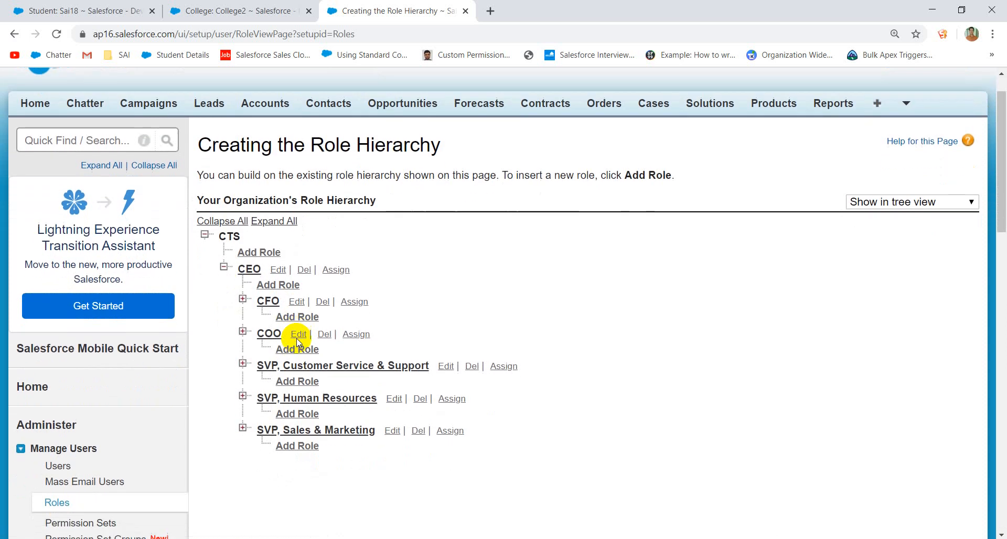
left_click(242, 301)
scroll(243, 333, "down", 3)
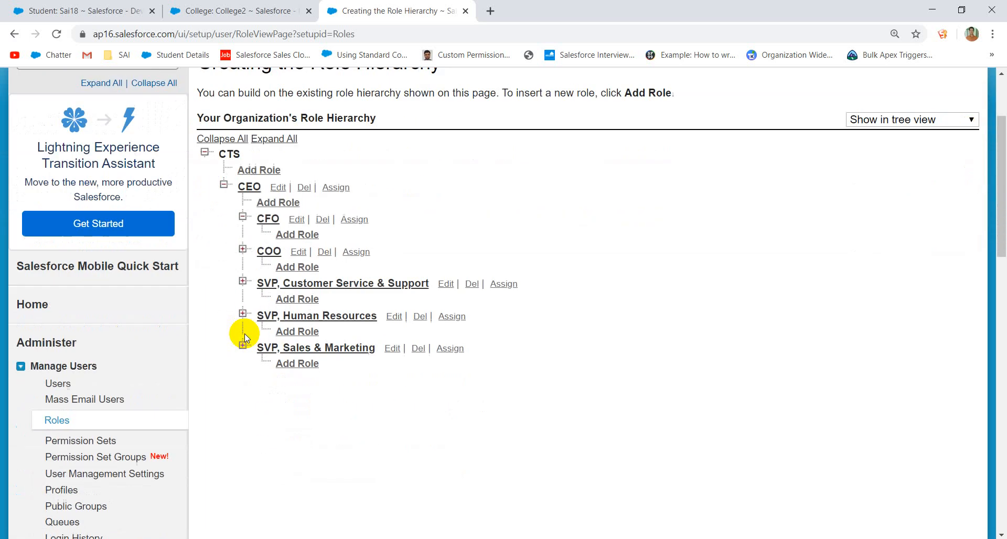
left_click(243, 221)
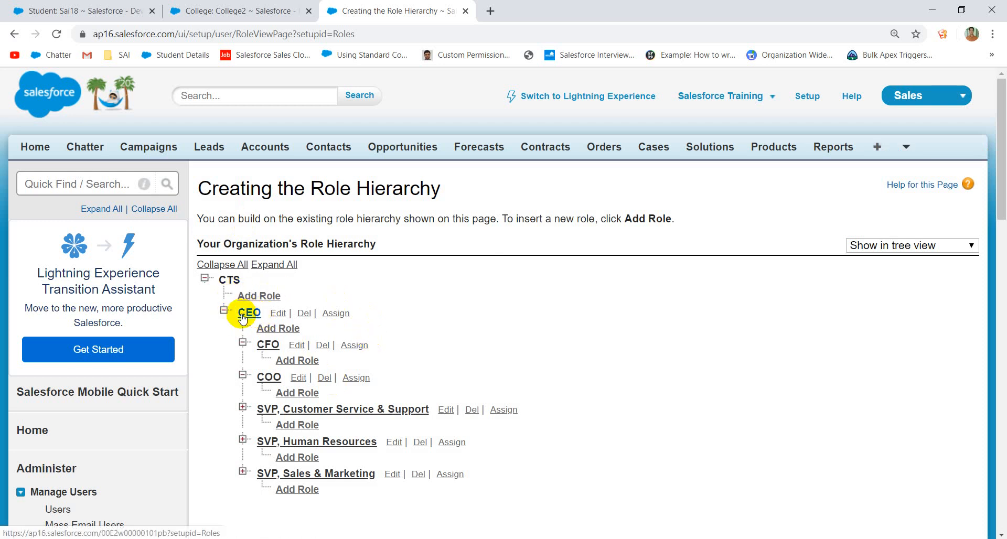
Highlight the roles beneath CEO in the hierarchy tree to review them, and clear the selection.
left_click_drag(232, 332, 417, 487)
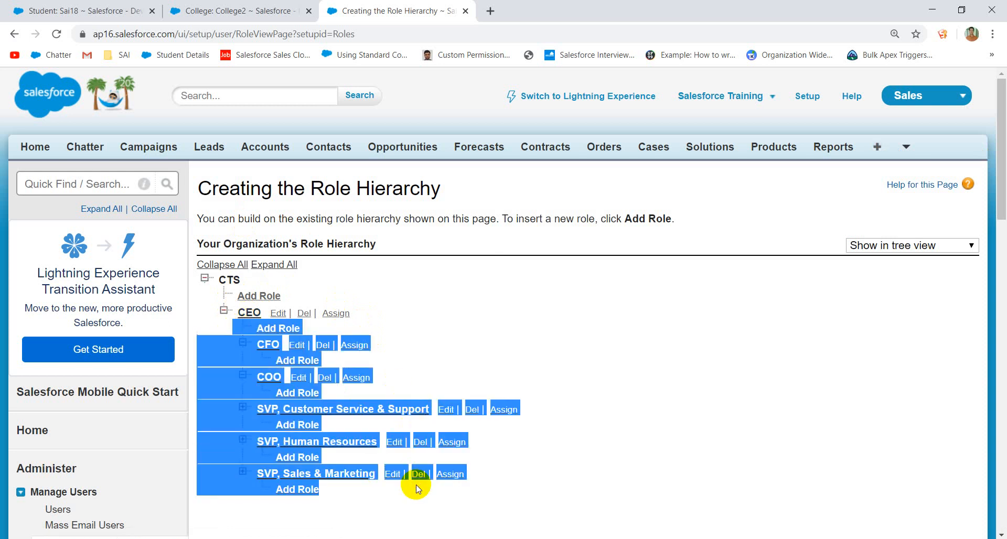
left_click(419, 360)
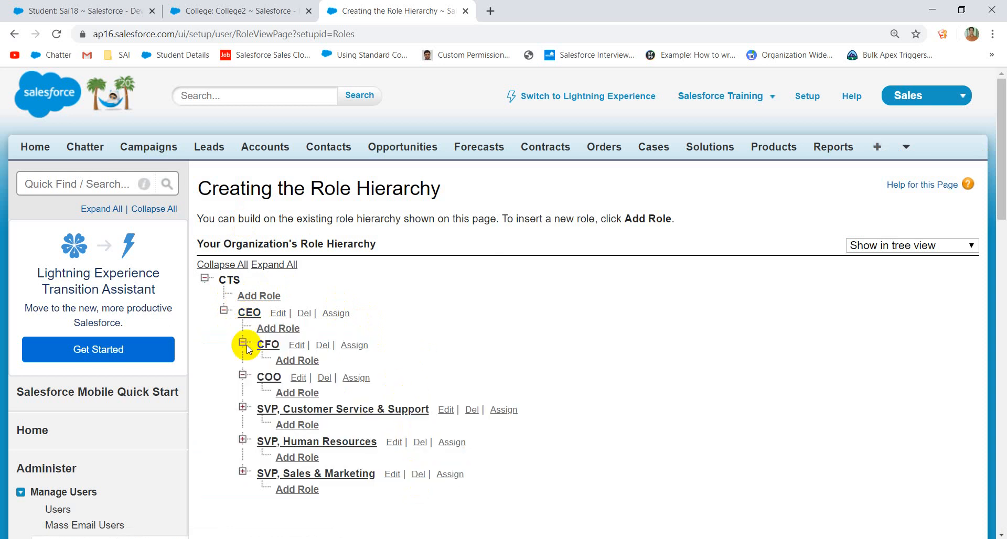
left_click_drag(225, 333, 325, 422)
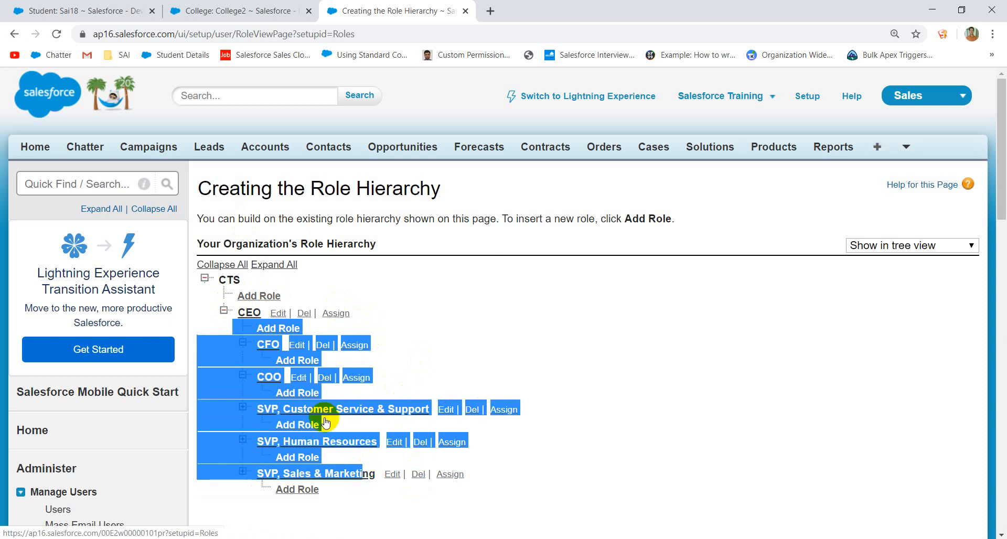
left_click(438, 351)
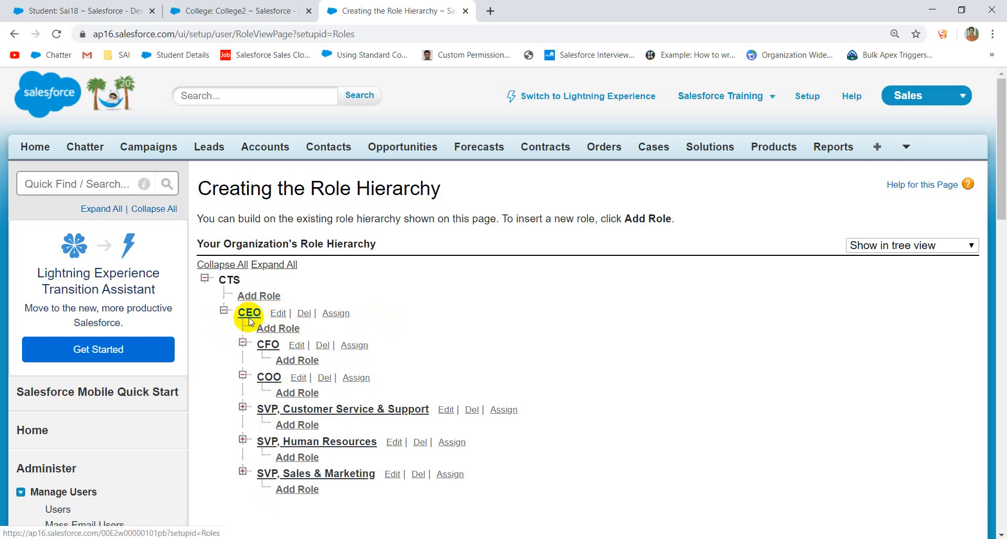
Add a role labelled "Under CEO" that reports to CEO, save it, and review its role details.
left_click(278, 328)
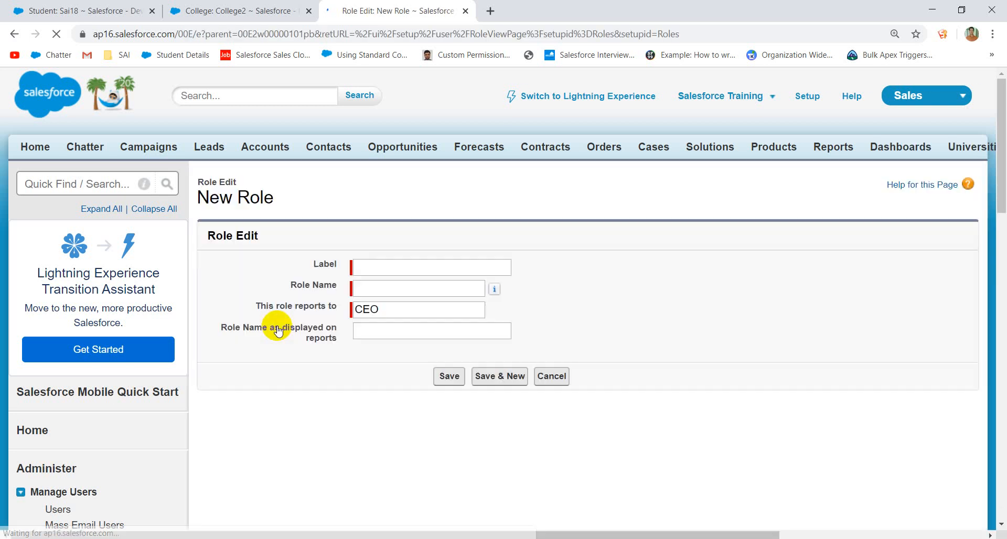
left_click(378, 266)
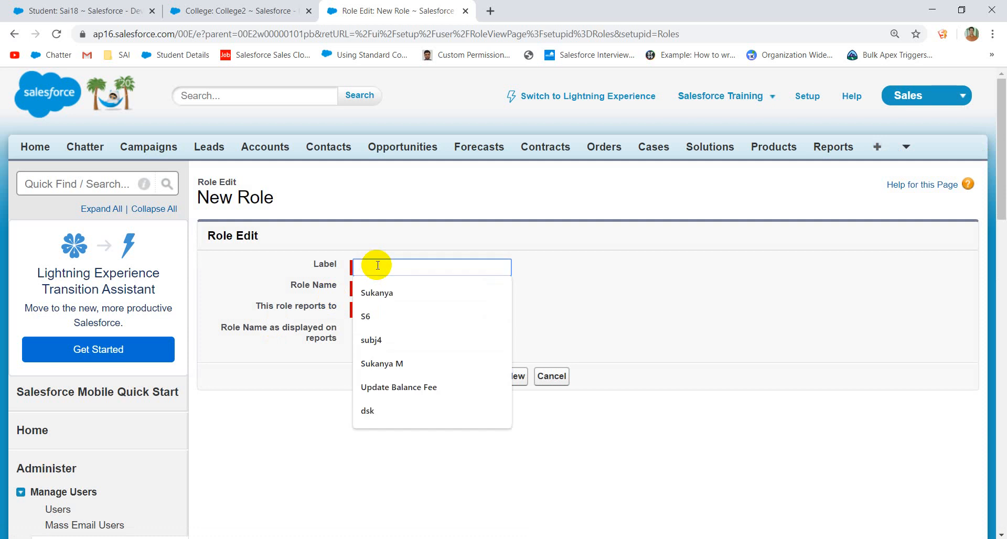
type("Under ")
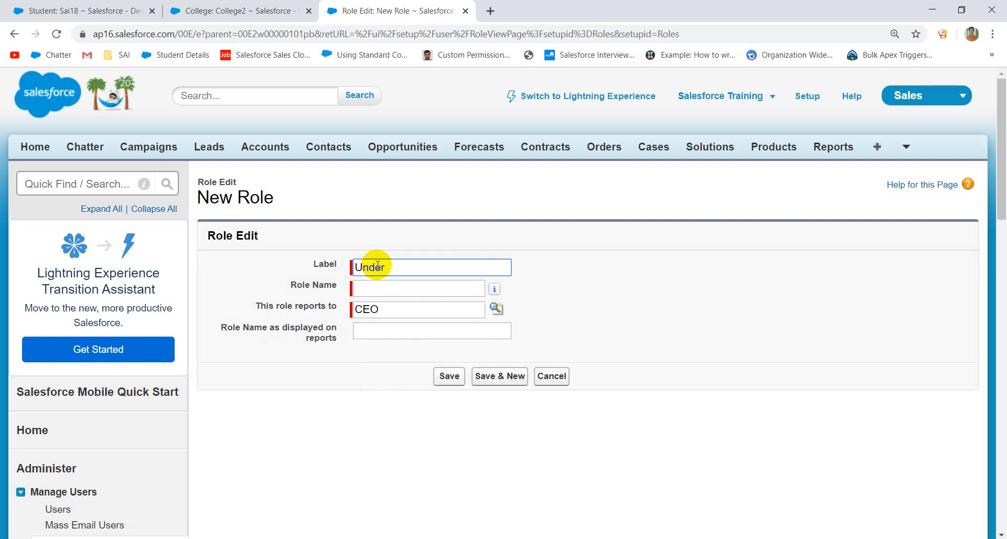
type("CEO")
left_click(436, 246)
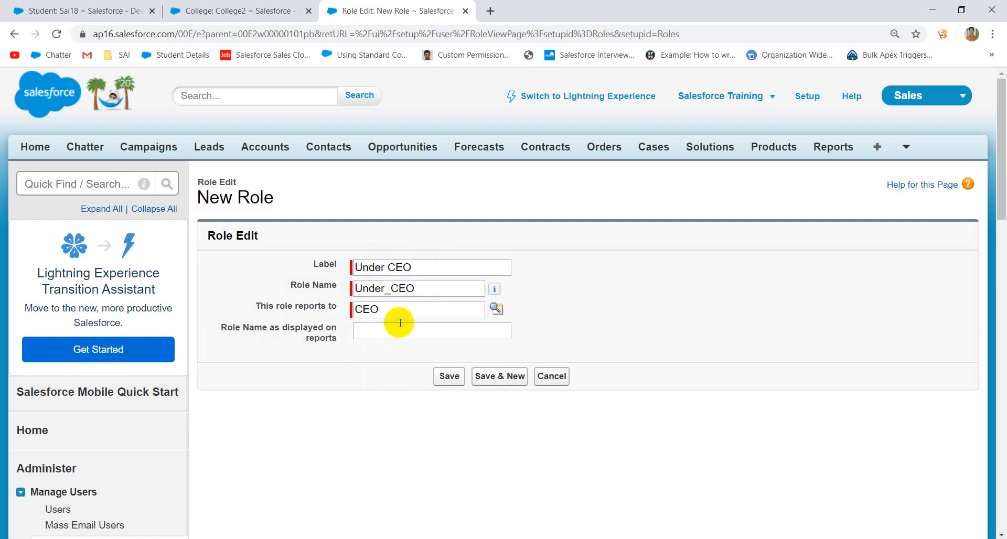
left_click(455, 381)
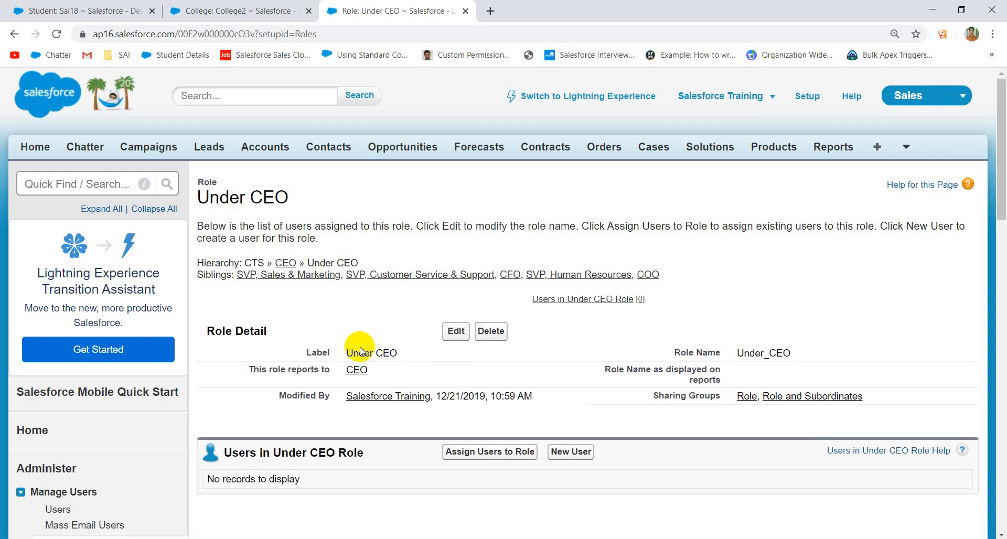
scroll(364, 394, "down", 2)
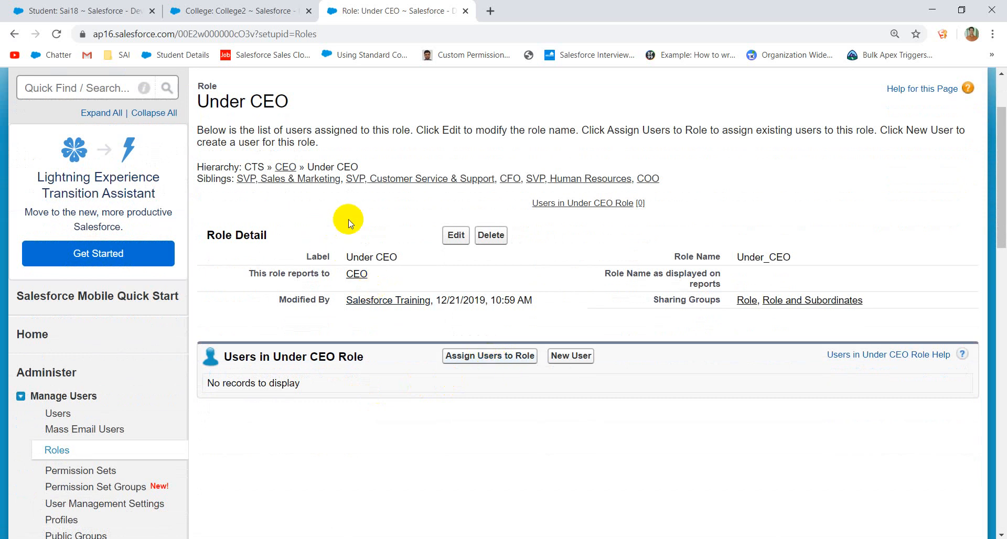
scroll(291, 235, "down", 1)
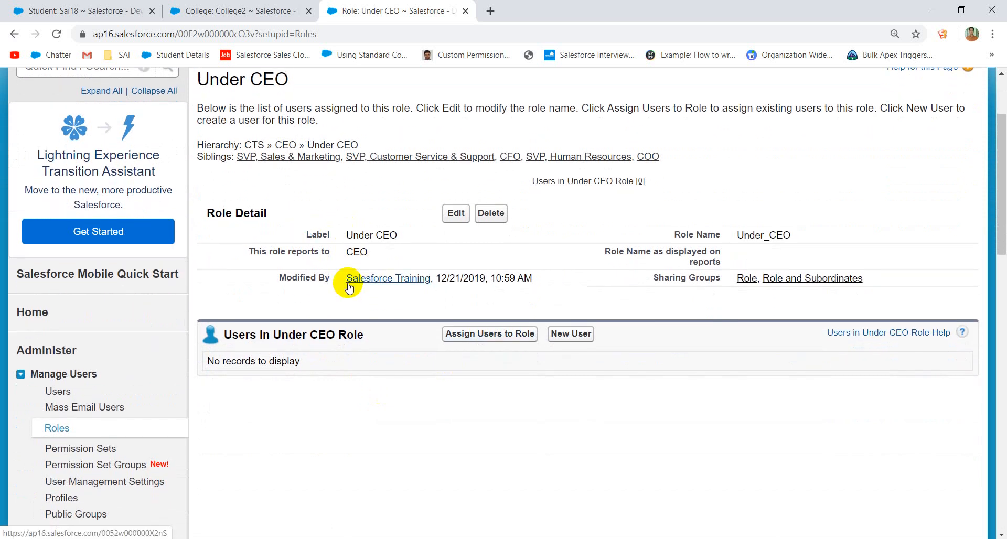
left_click_drag(403, 237, 347, 236)
left_click(393, 263)
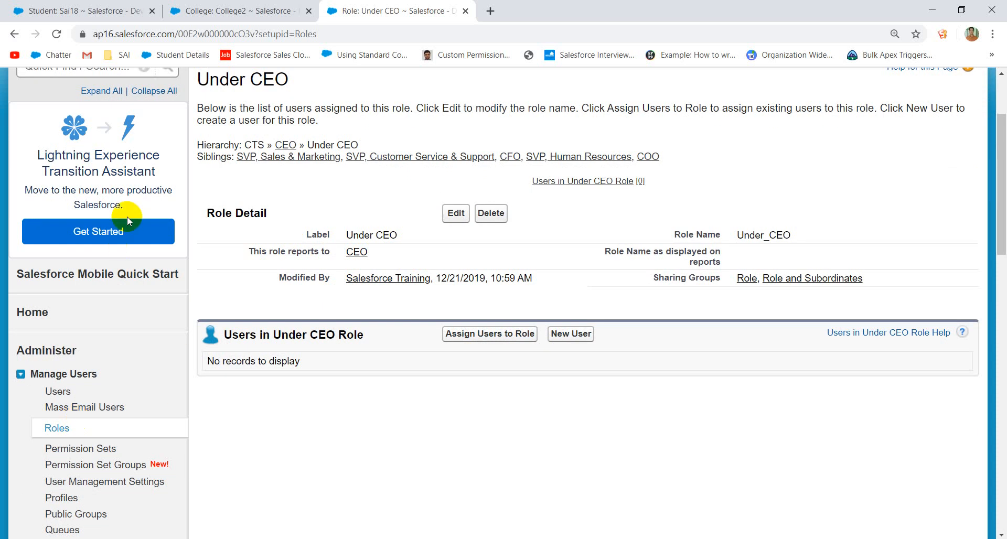
Find Sharing Settings in setup and open the organization-wide defaults for editing.
scroll(126, 217, "up", 3)
left_click(79, 186)
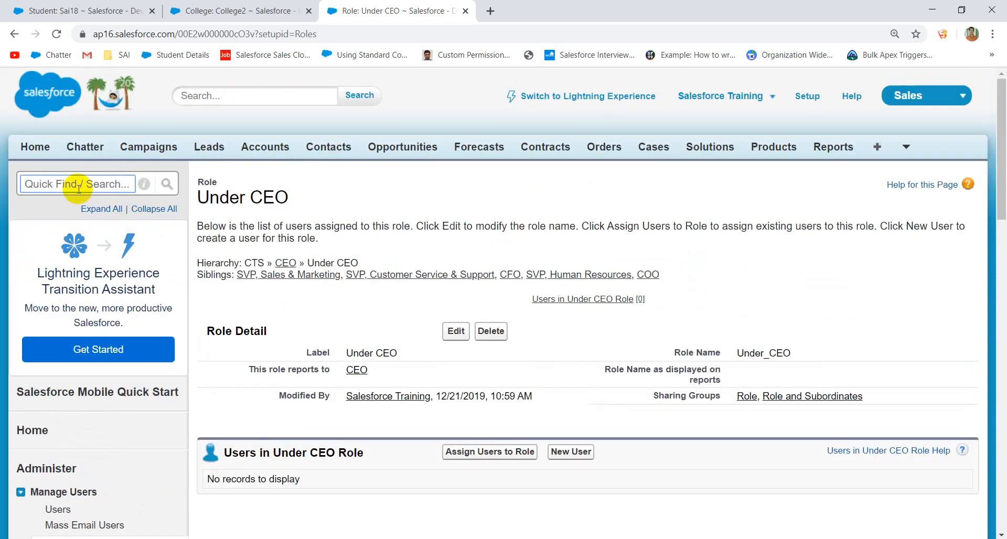
type("sharing s")
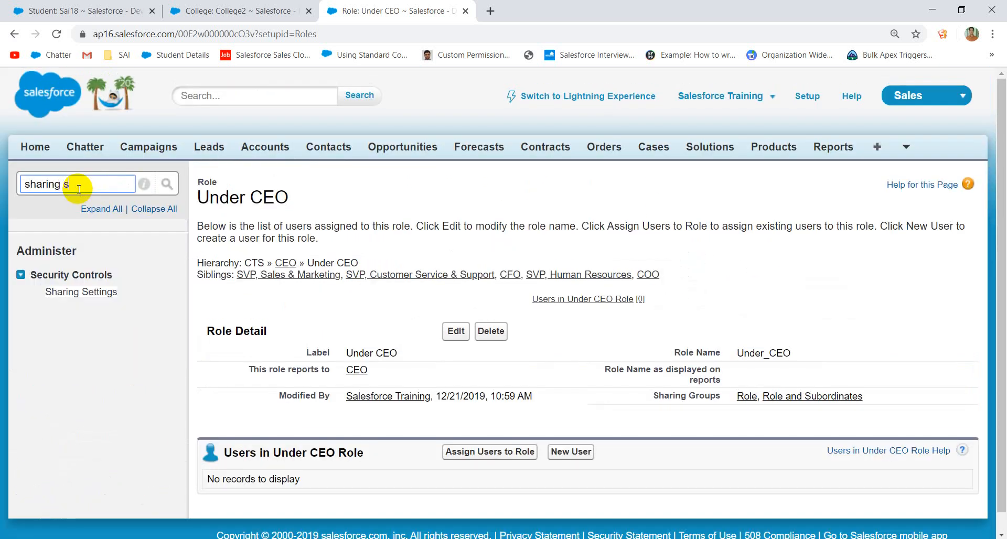
left_click(97, 292)
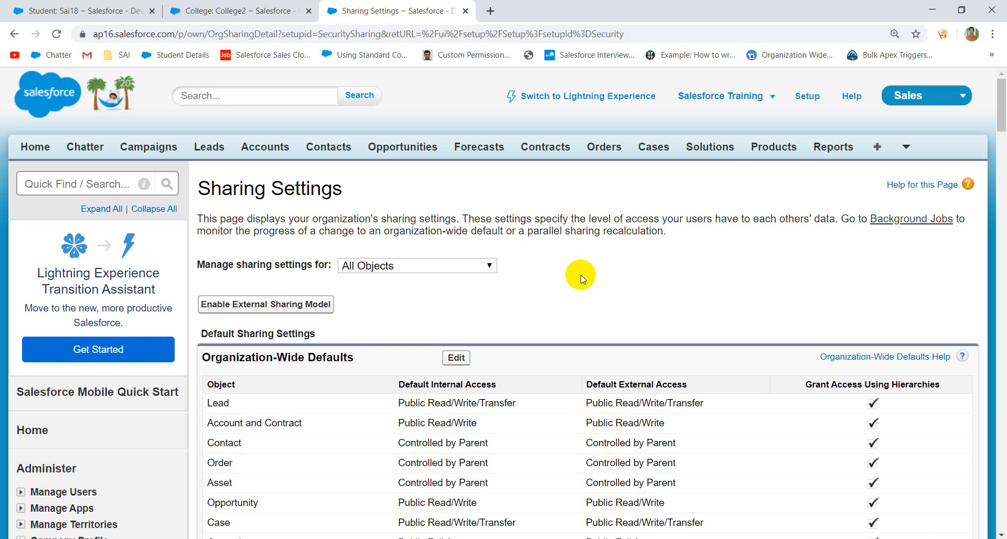
left_click(462, 360)
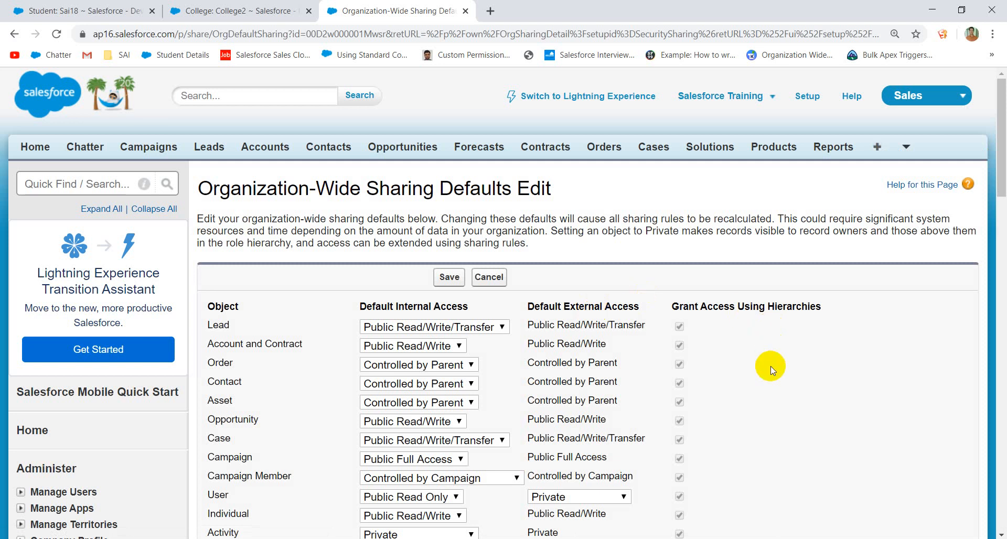
Examine the Grant Access Using Hierarchies options for the standard objects and for the custom objects College, Test Object and University.
scroll(770, 366, "down", 1)
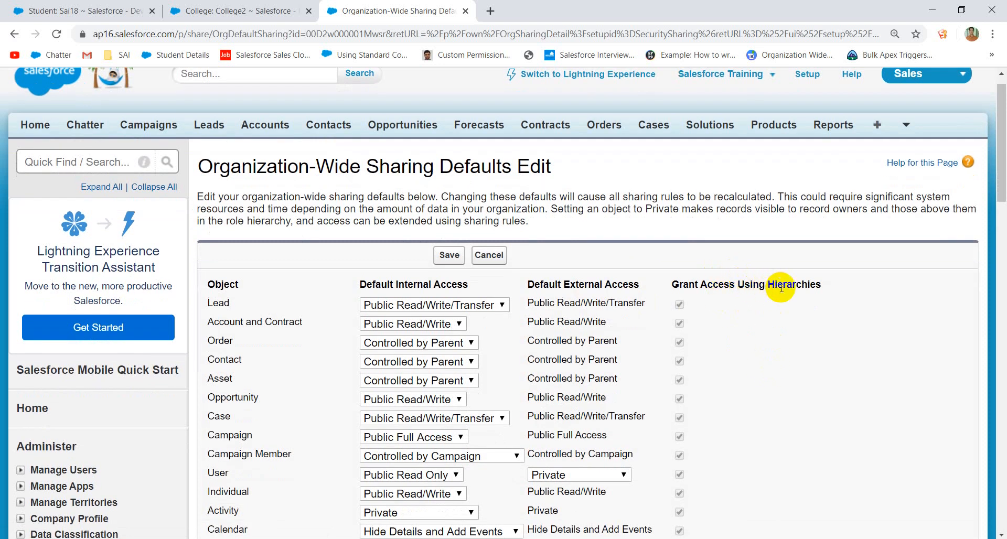
left_click(736, 289, "shift")
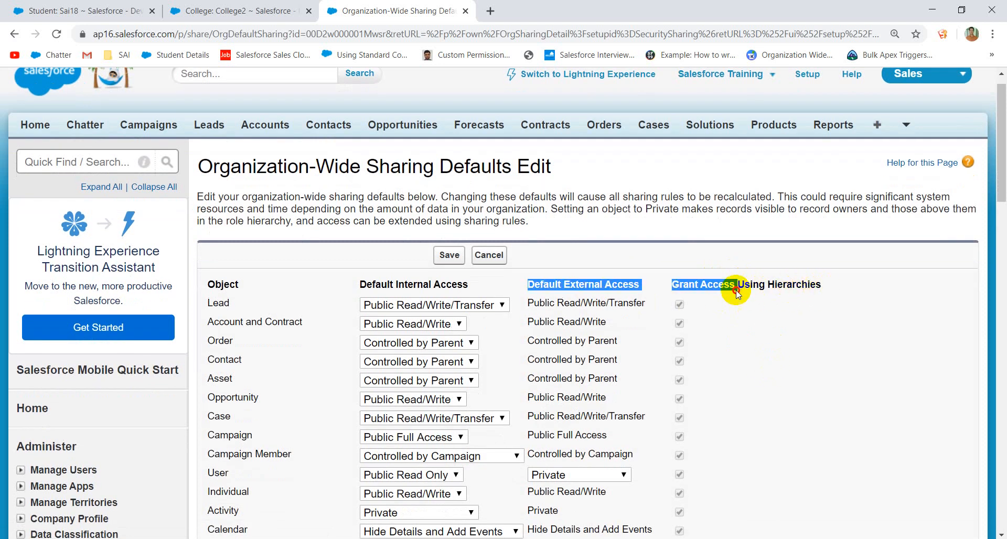
left_click(785, 315)
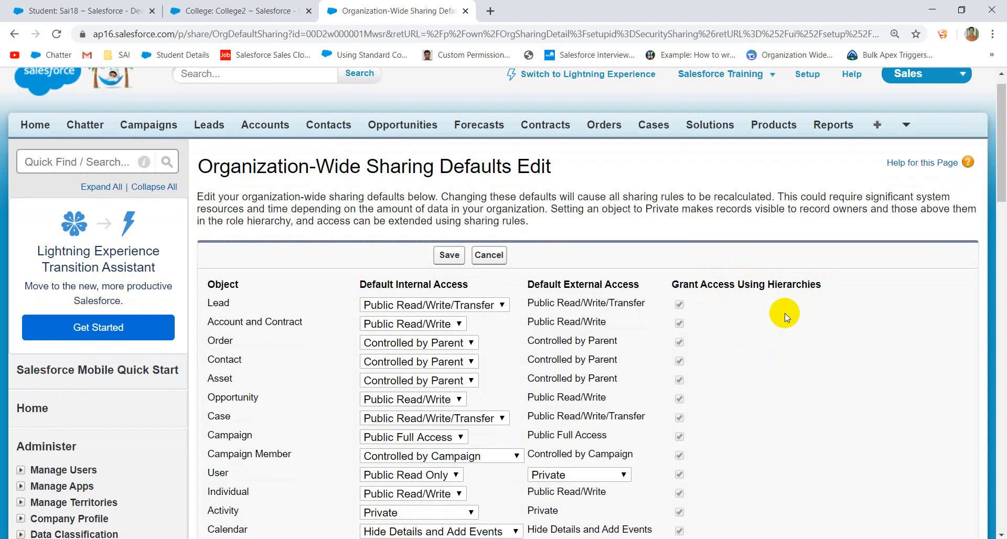
scroll(785, 313, "down", 3)
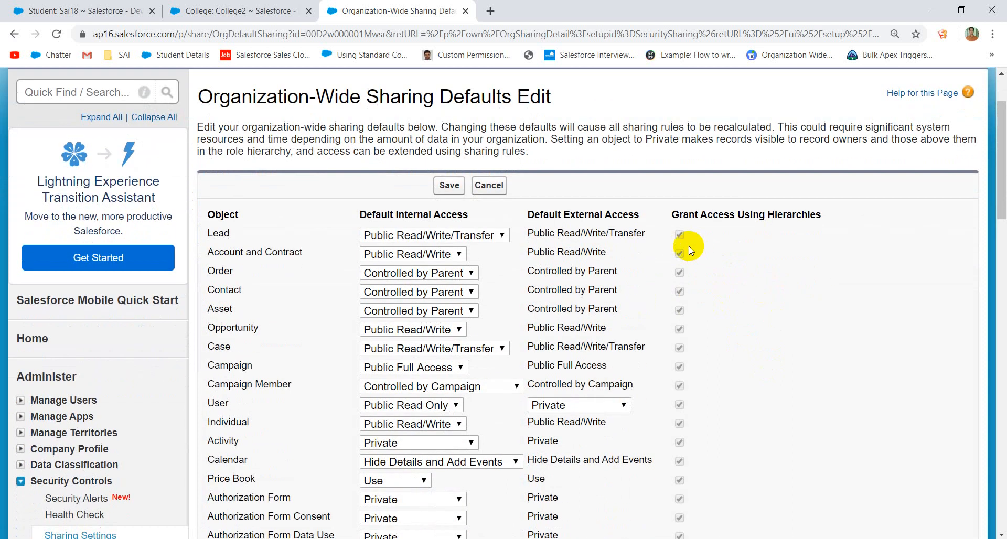
scroll(675, 235, "down", 3)
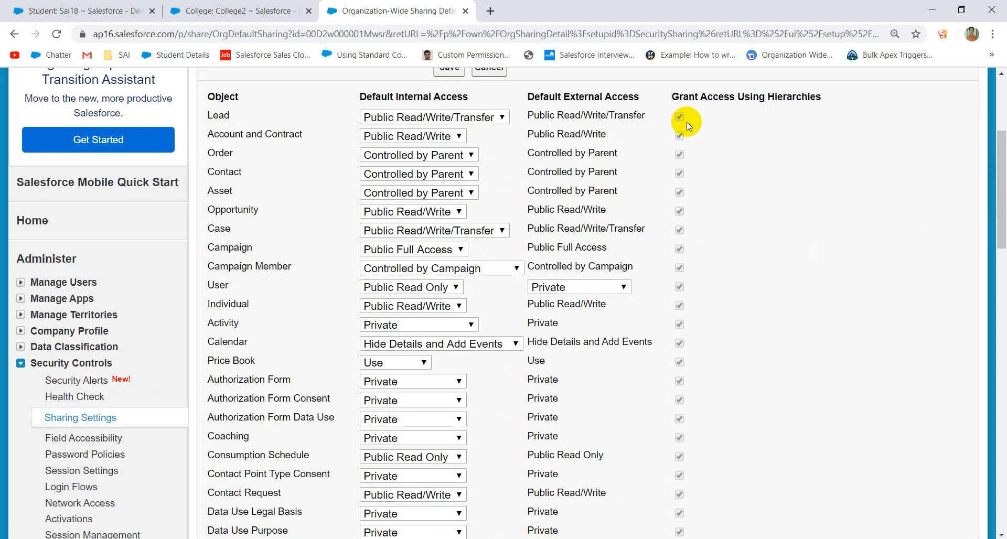
scroll(662, 186, "down", 2)
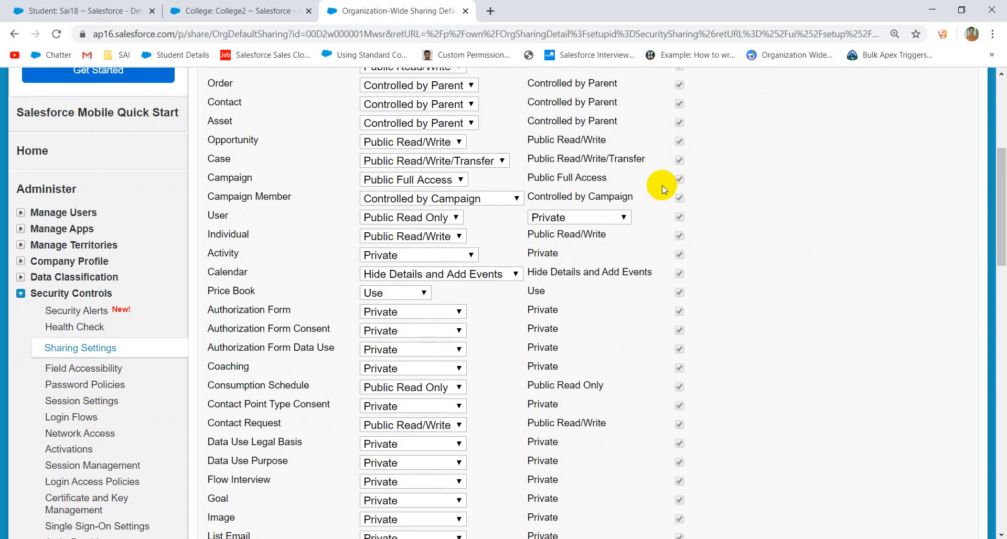
scroll(697, 103, "up", 3)
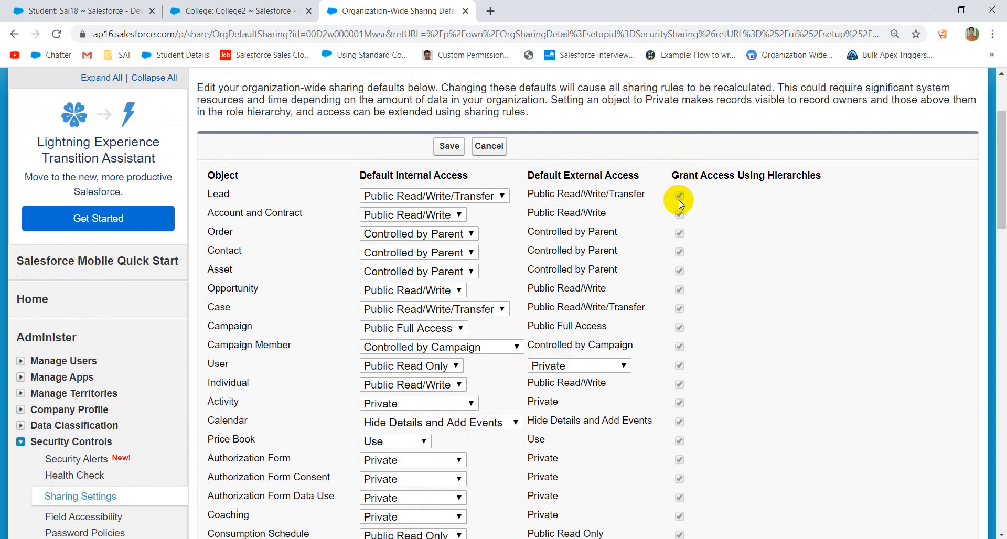
scroll(687, 270, "down", 9)
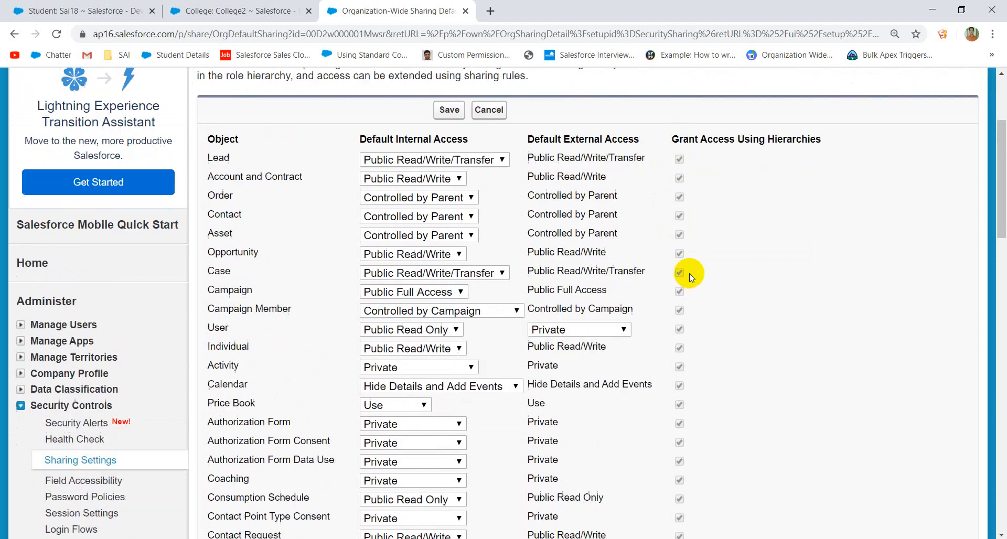
scroll(689, 273, "down", 2)
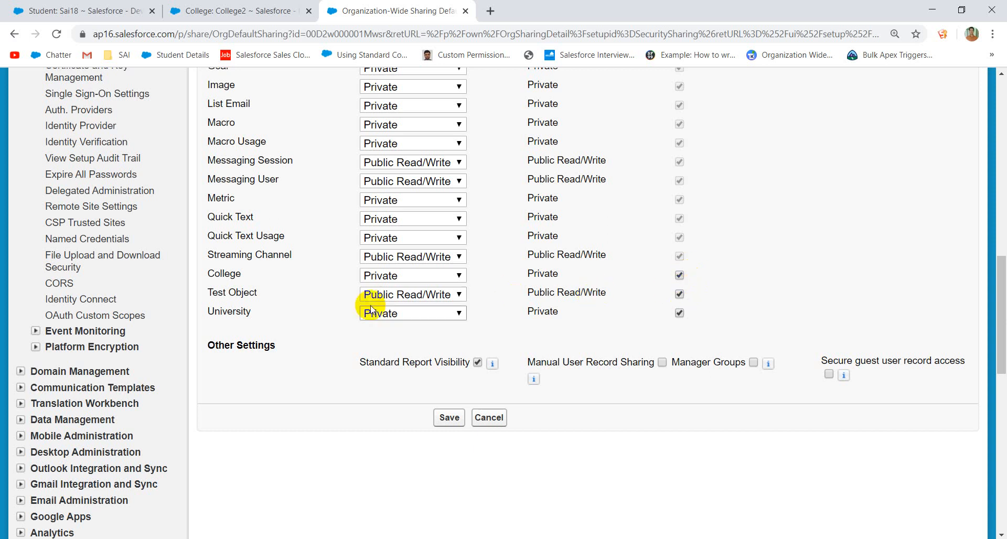
Toggle Grant Access Using Hierarchies for College off and back on, and save the organization-wide defaults.
left_click(679, 275)
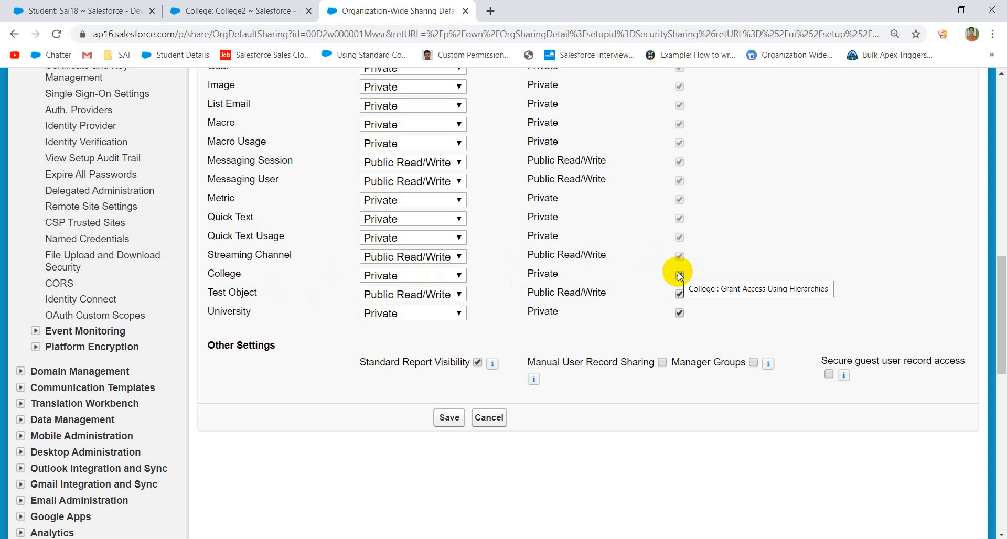
left_click(679, 275)
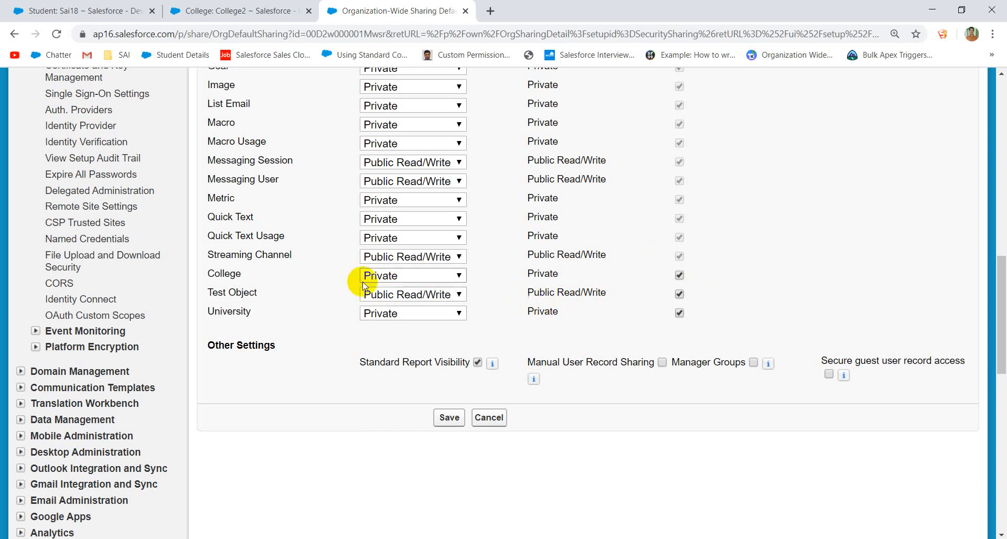
left_click(445, 418)
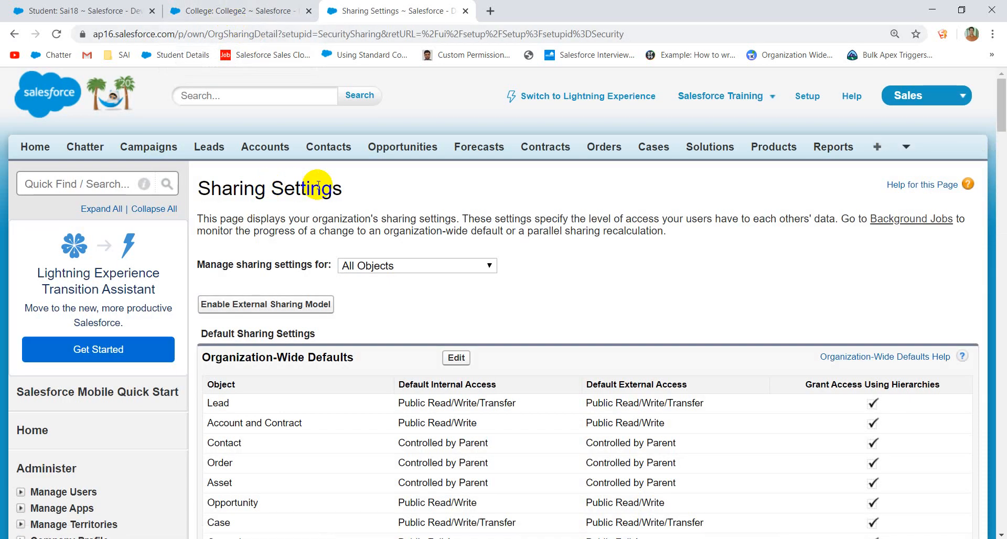
Find the Users page in setup and open it in a separate browser tab.
left_click(78, 187)
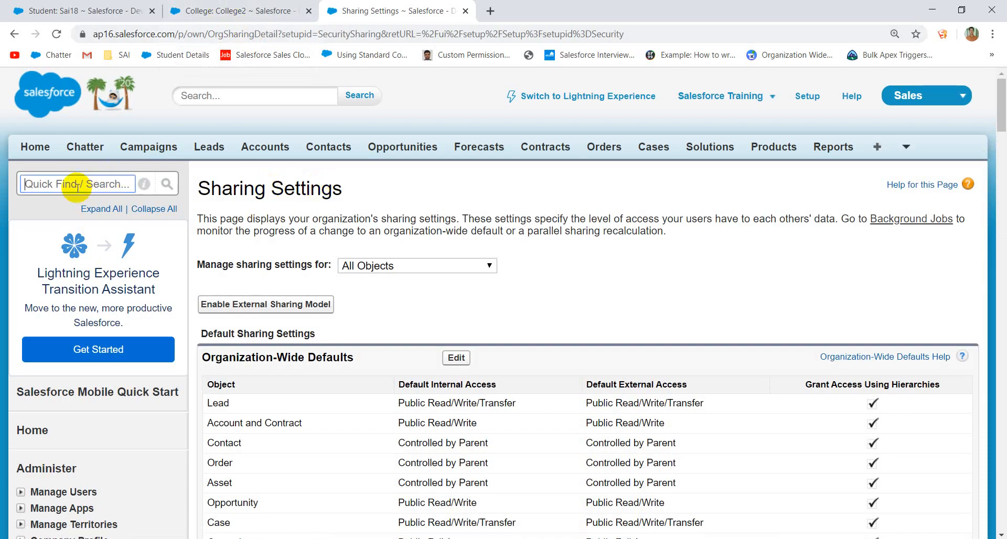
type("users")
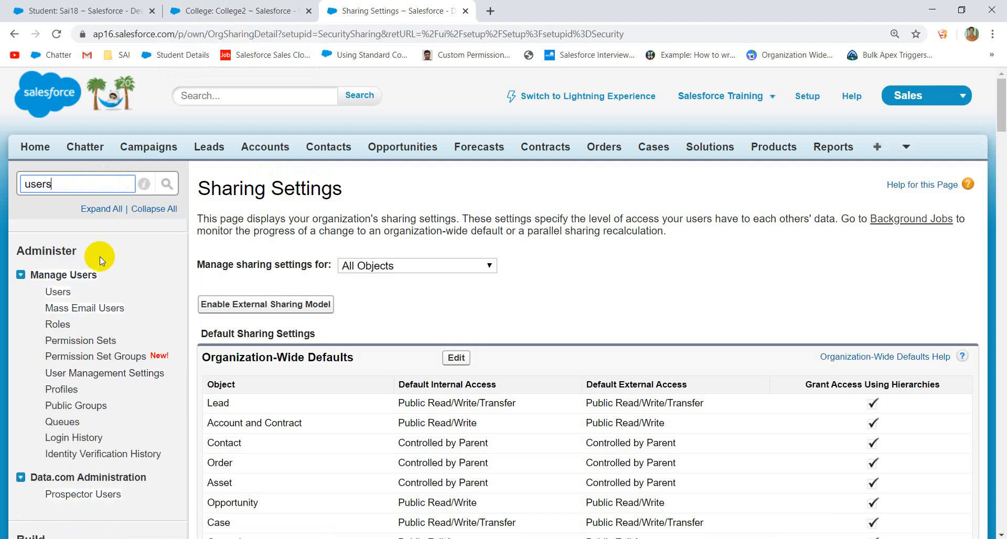
left_click(58, 291, "ctrl")
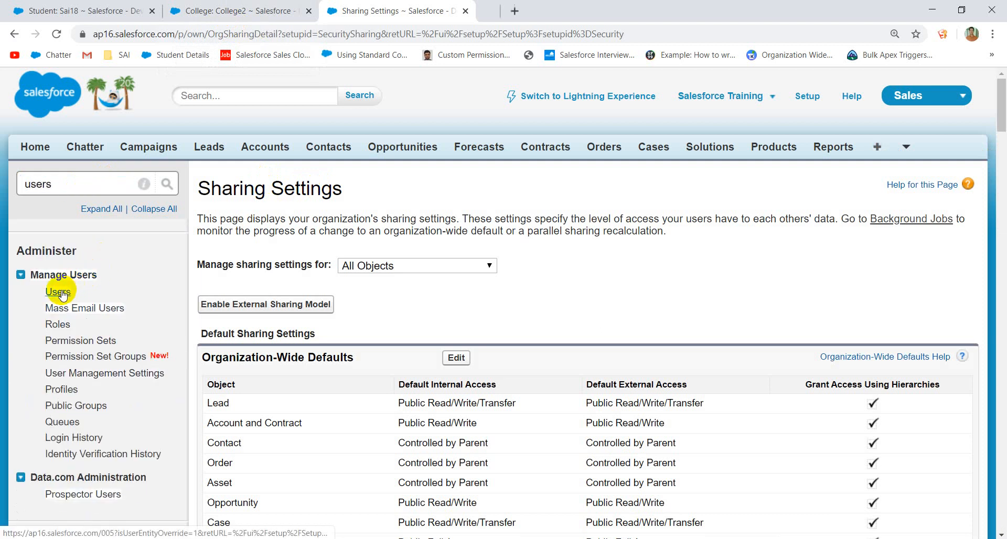
left_click(496, 11)
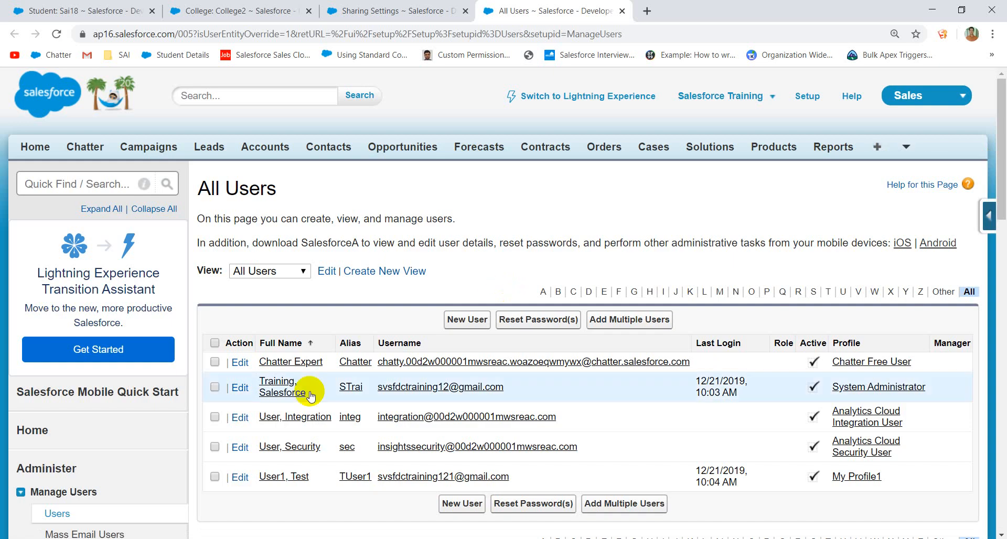
Assign the CEO role to the test user with the My Profile1 profile and save the user.
left_click(240, 479)
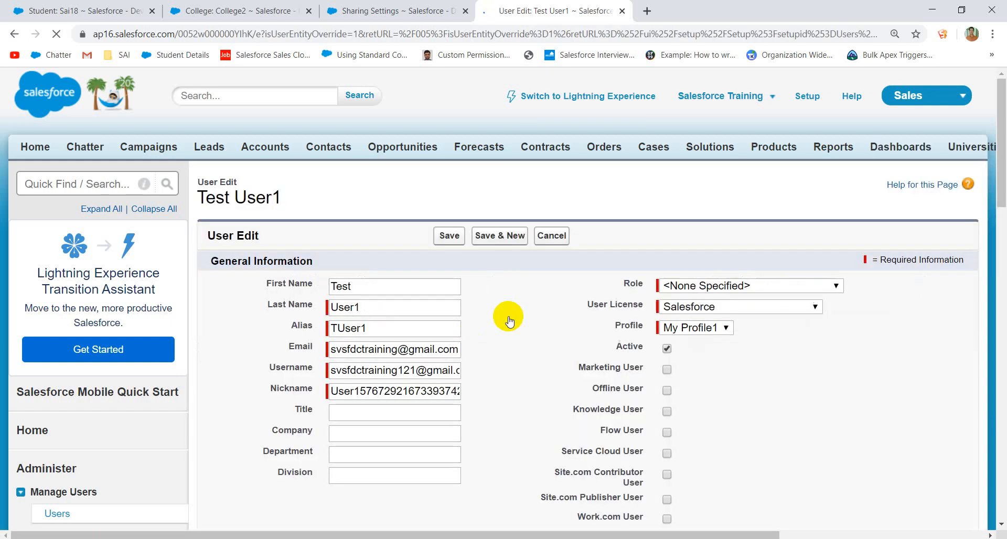
left_click(742, 287)
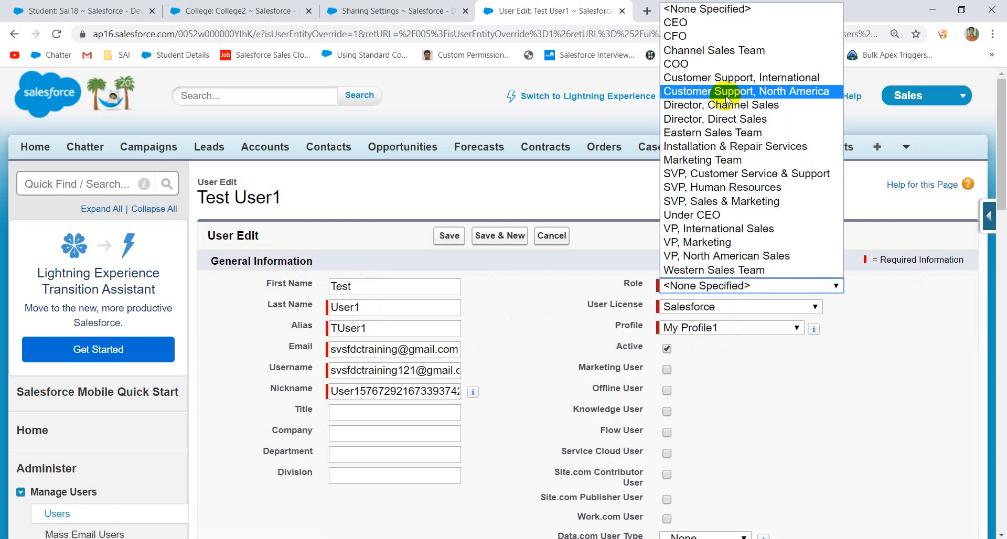
left_click(682, 23)
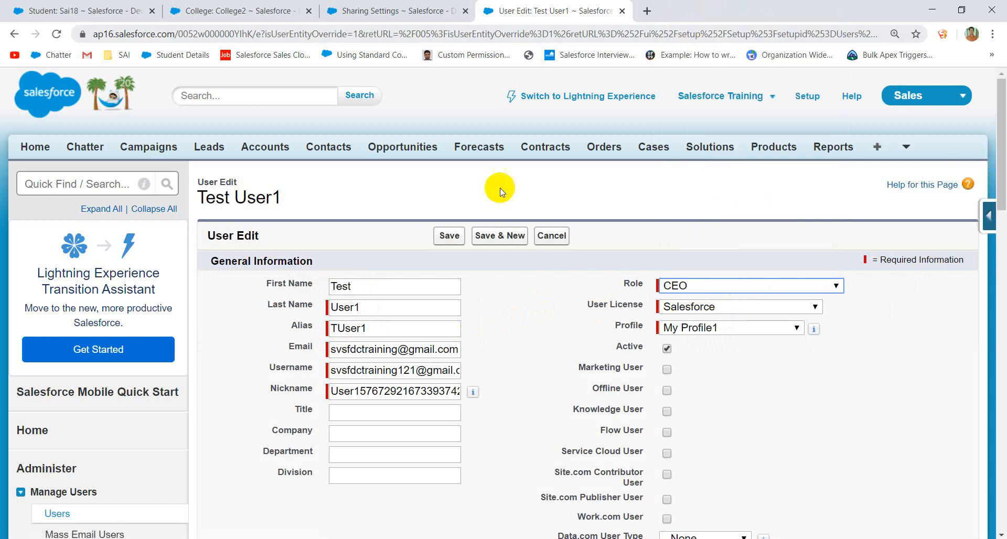
left_click(452, 236)
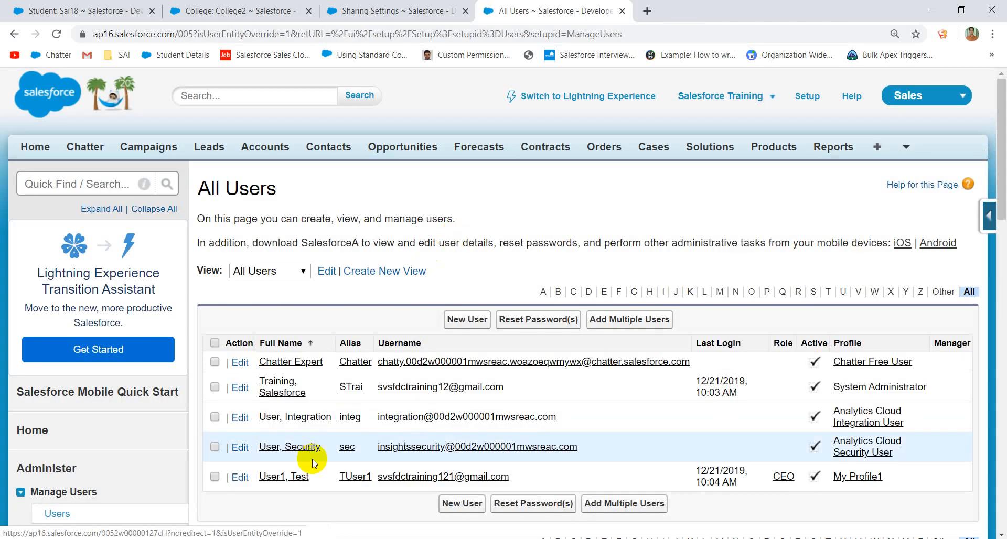
Assign the Under CEO role to the user with the System Administrator profile and save the user.
left_click(242, 390)
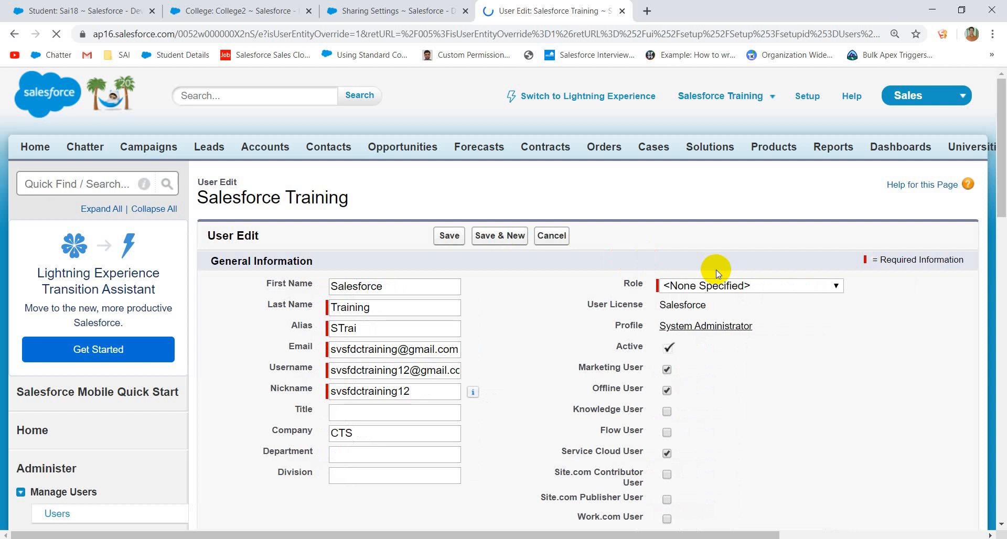
left_click(720, 287)
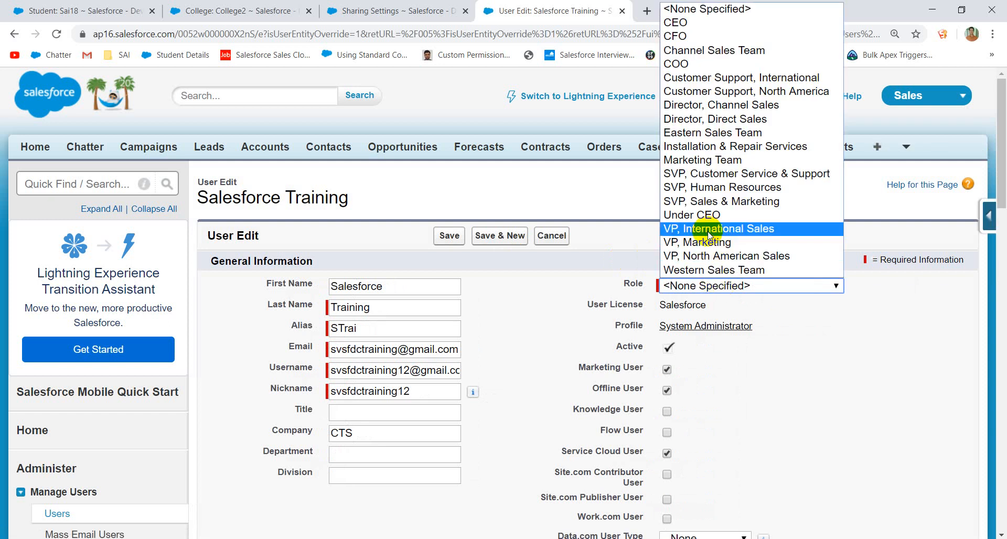
left_click(695, 215)
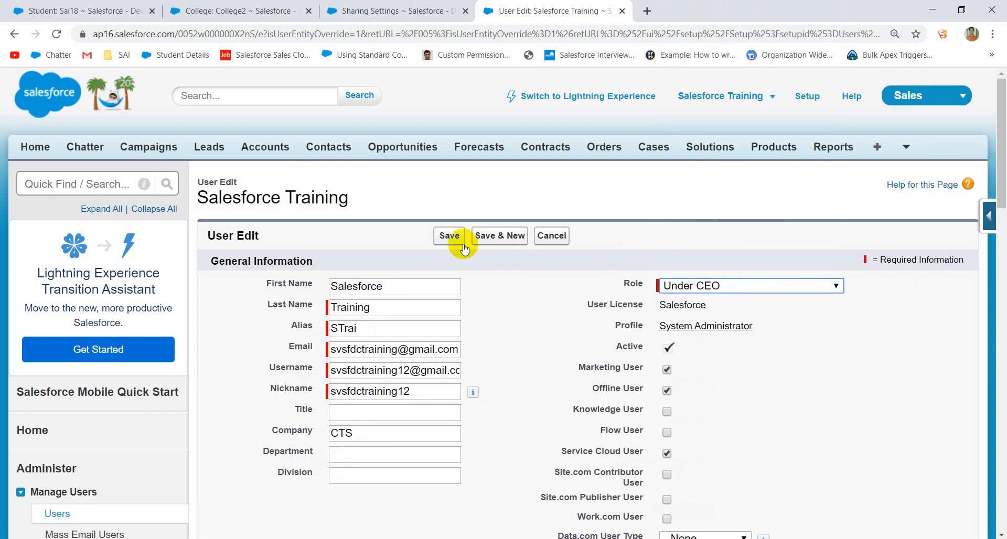
left_click(450, 236)
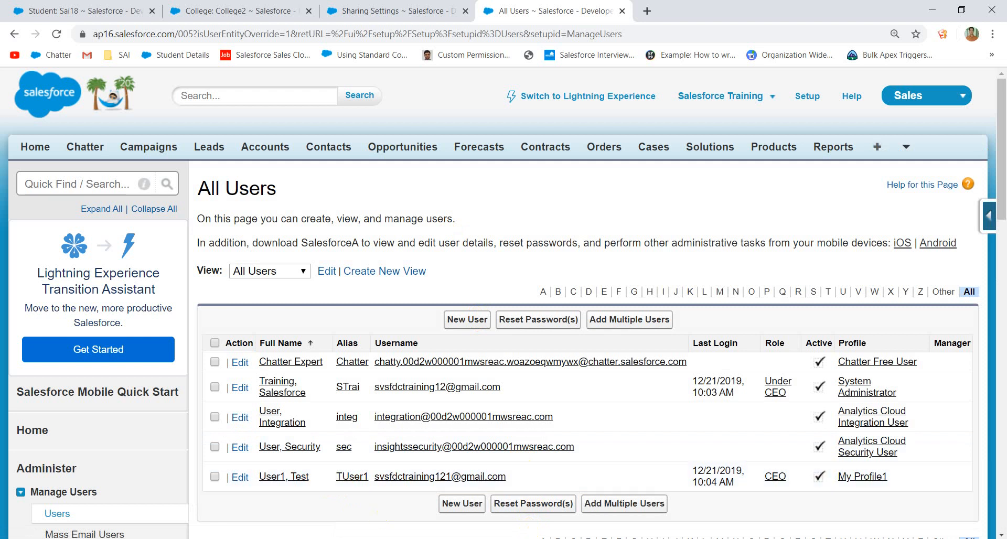
Switch to the test user's session in Opera and list all Colleges, checking for the Kumar record.
left_click(534, 538)
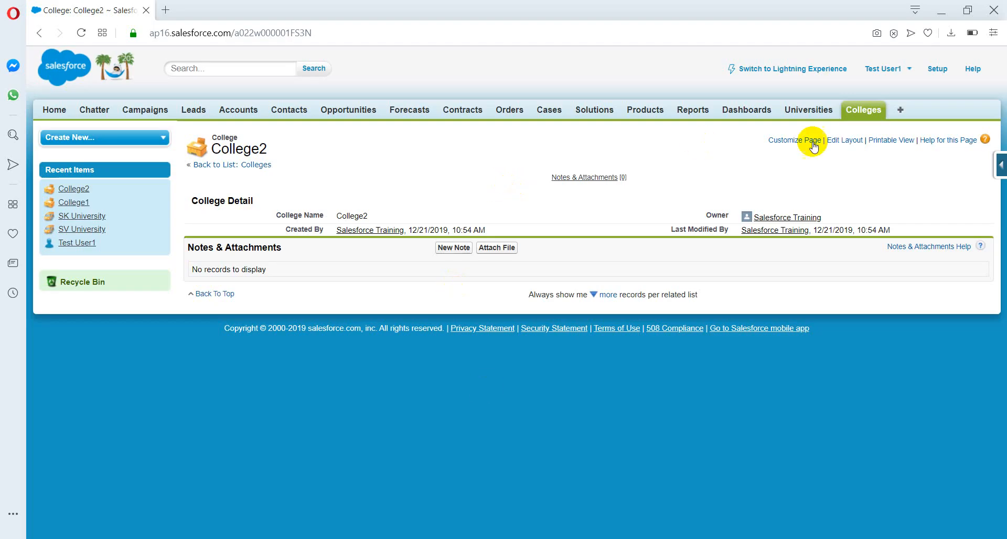
left_click(863, 109)
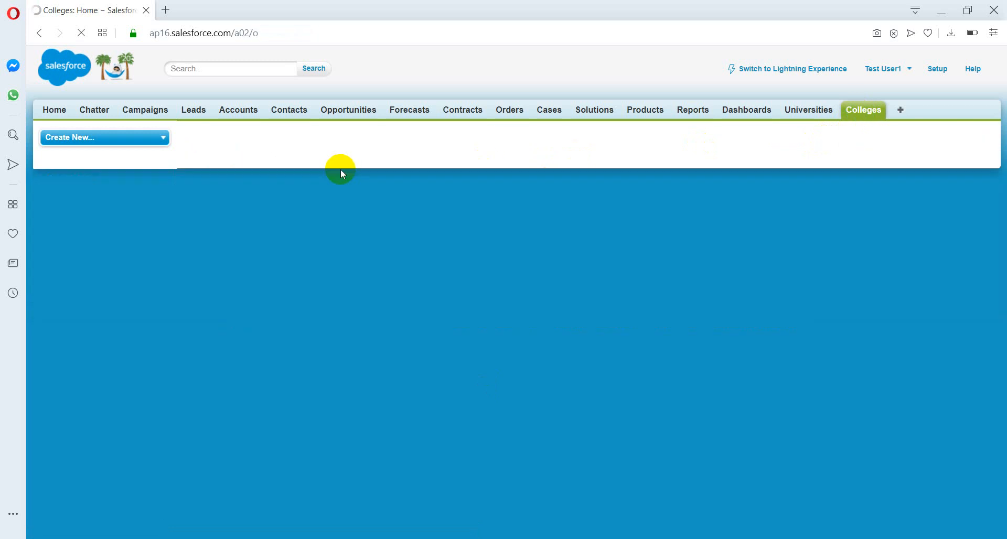
left_click(255, 176)
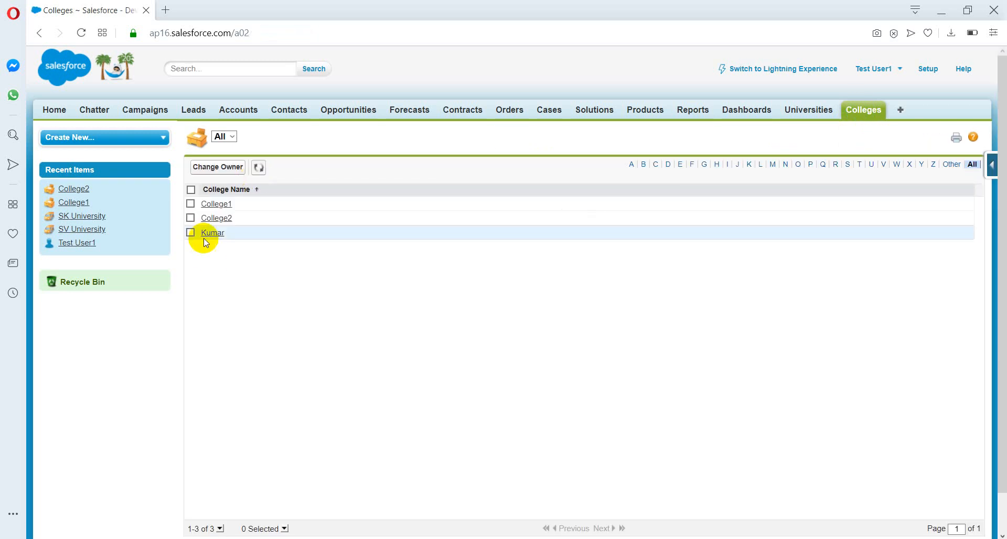
left_click_drag(225, 234, 199, 239)
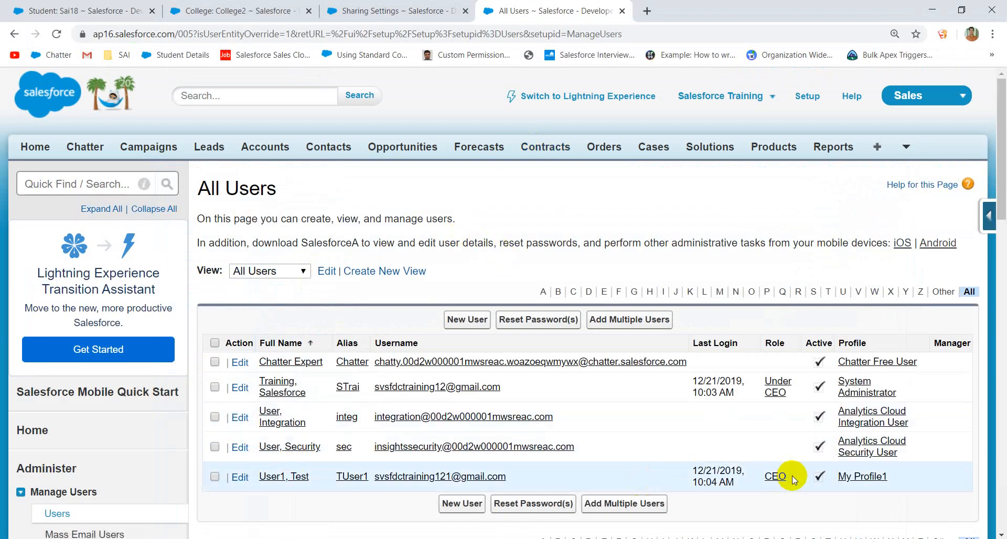
In the administrator's session, grant My Profile1 the Create and Edit permissions on Colleges and save the profile.
left_click(883, 477)
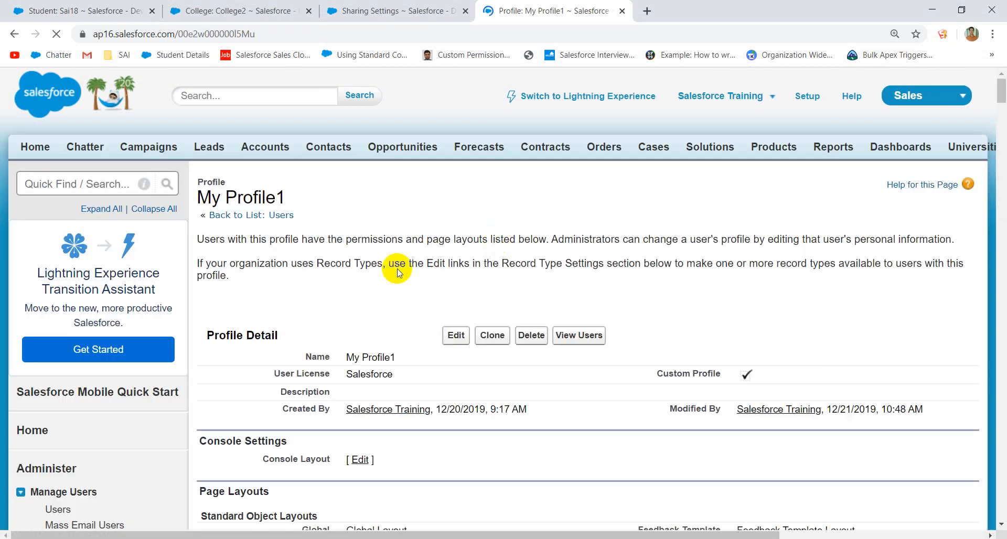
left_click(453, 358)
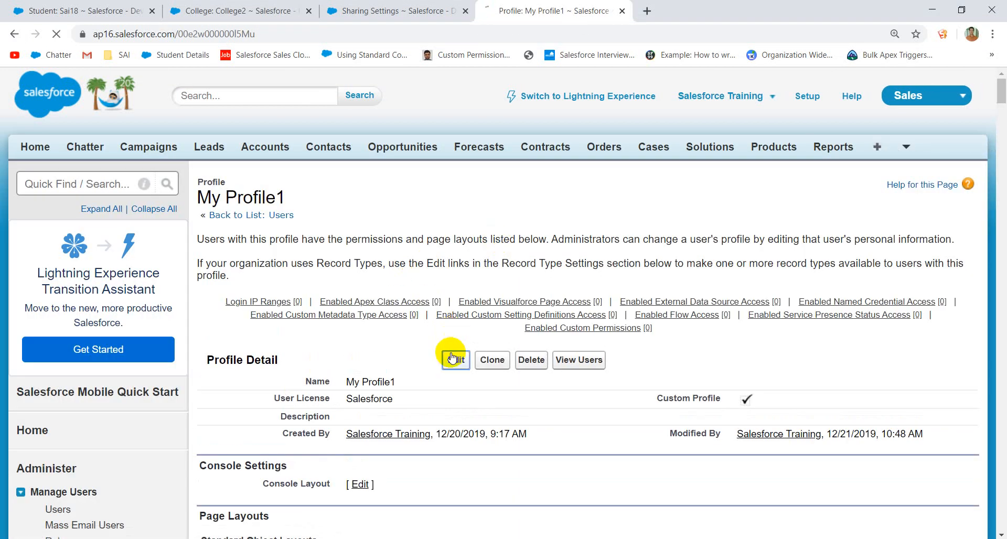
key("End")
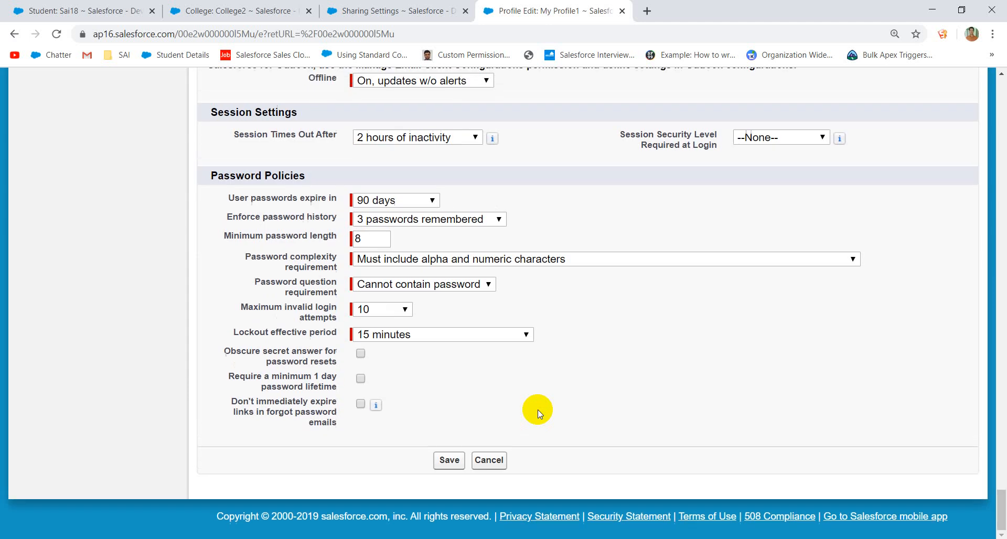
scroll(783, 308, "up", 9)
scroll(788, 310, "down", 3)
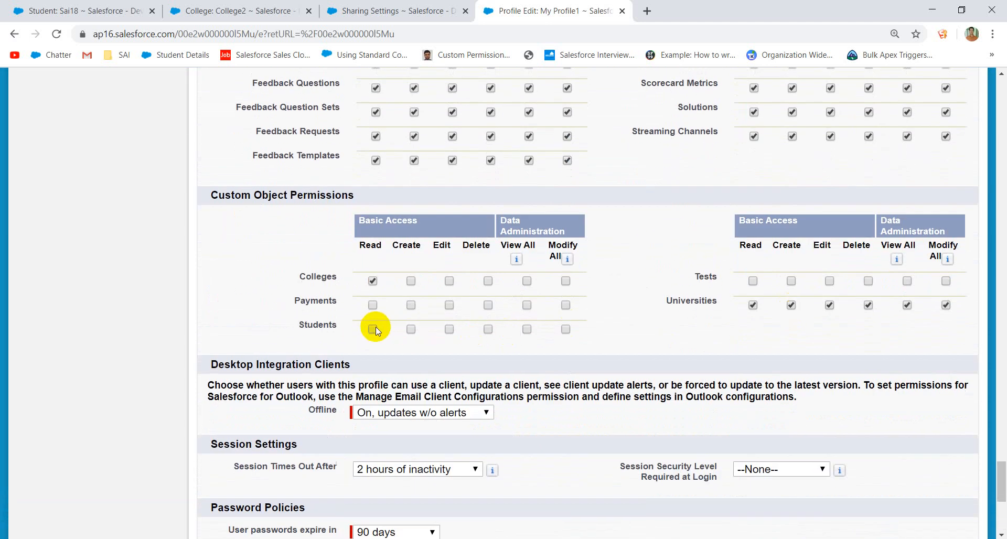
left_click(412, 280)
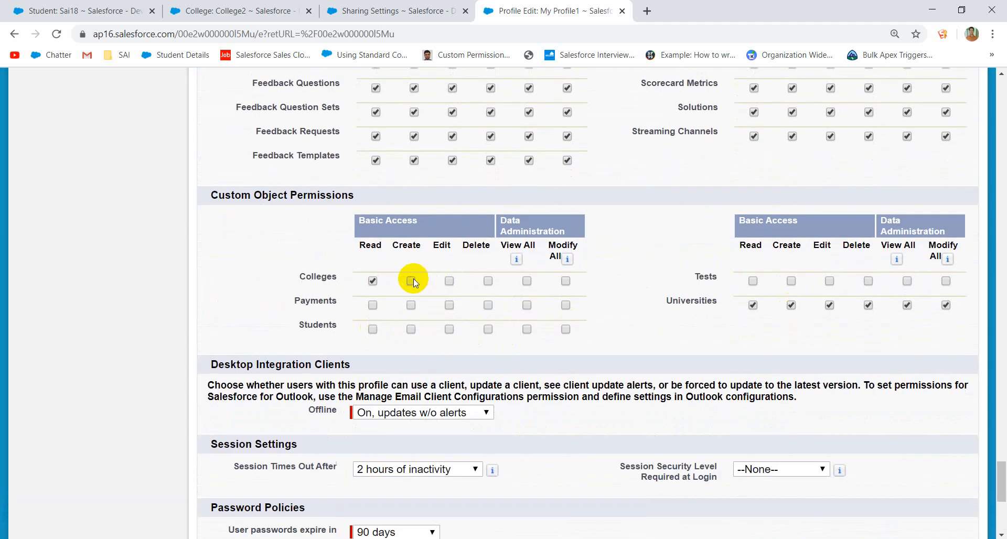
left_click(448, 280)
scroll(450, 330, "down", 6)
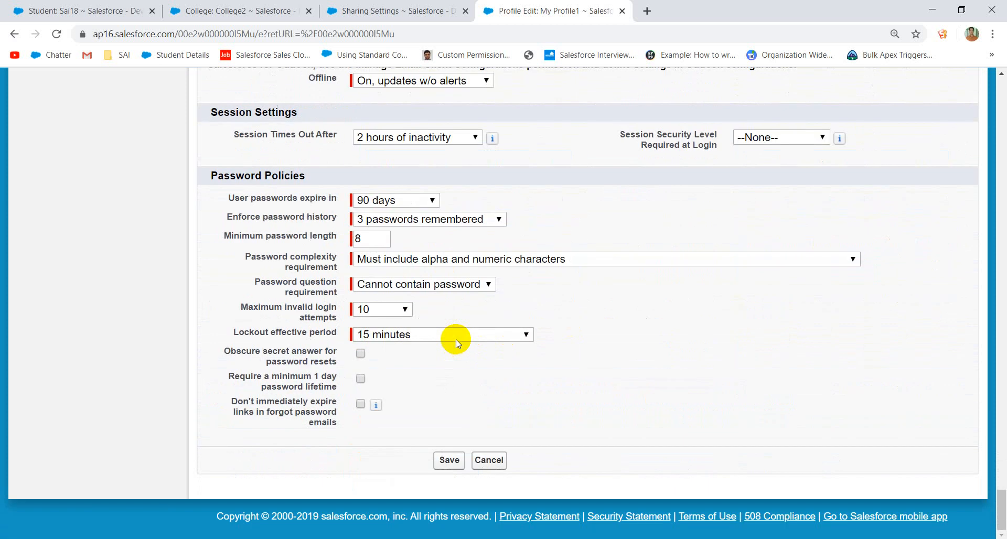
left_click(449, 460)
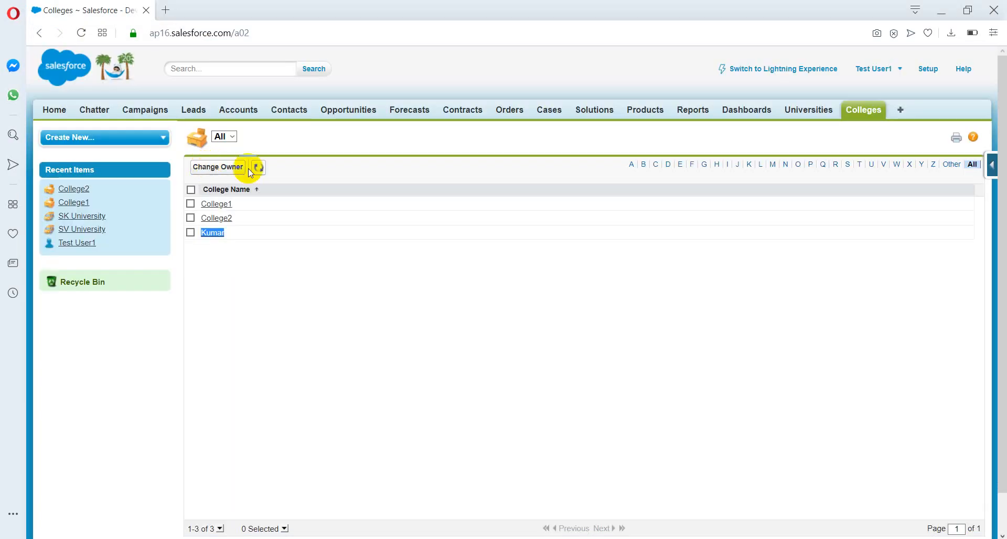
Refresh the test user's Colleges list and create a college named "Subordinate college".
left_click(256, 169)
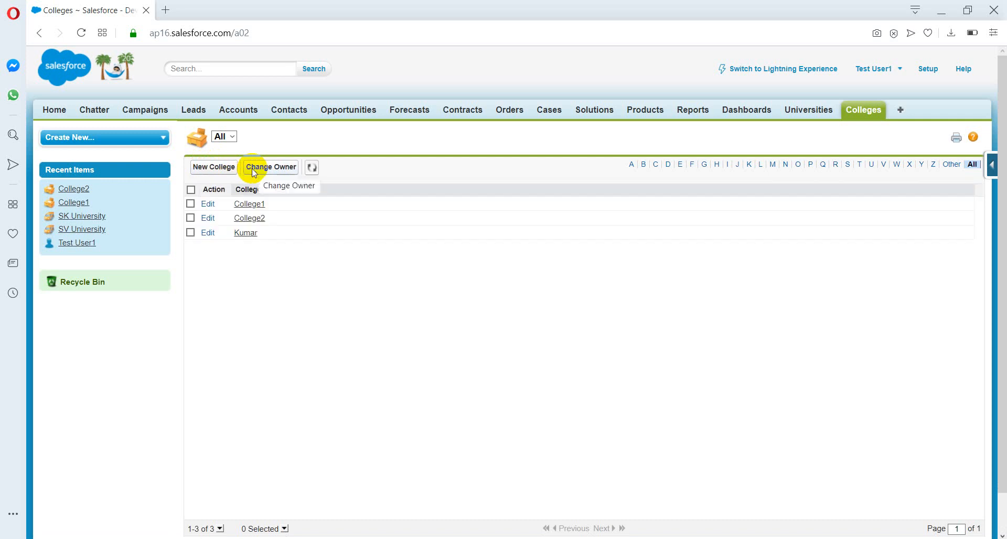
left_click(222, 170)
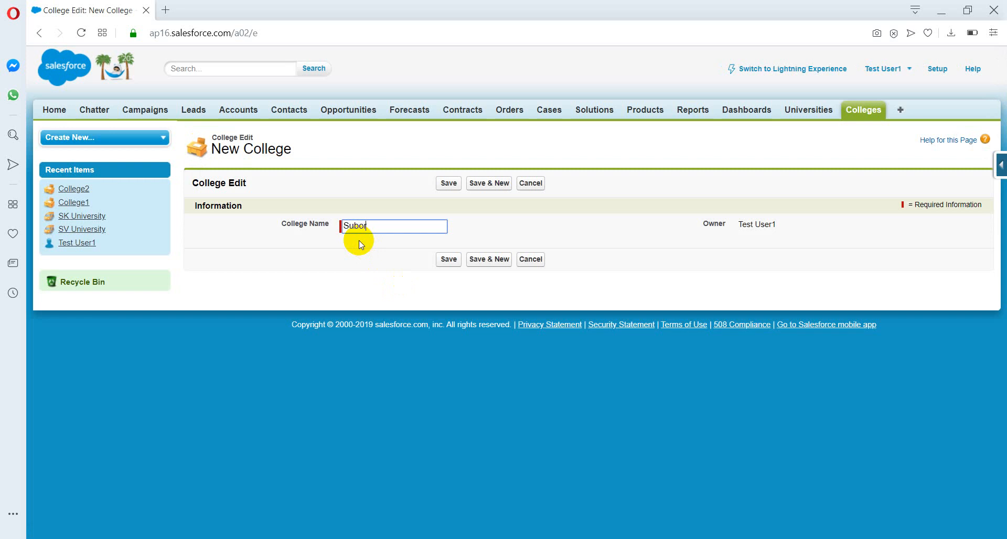
type("Subordinate college")
left_click(449, 183)
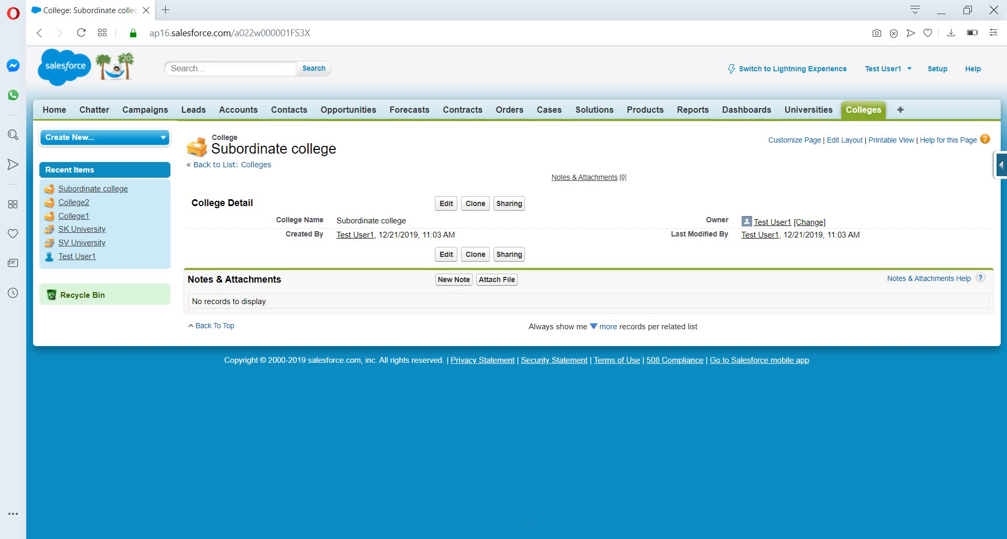
Return to the administrator's session and list all Colleges to check access to the test user's record.
mouse_move(435, 538)
left_click(436, 498)
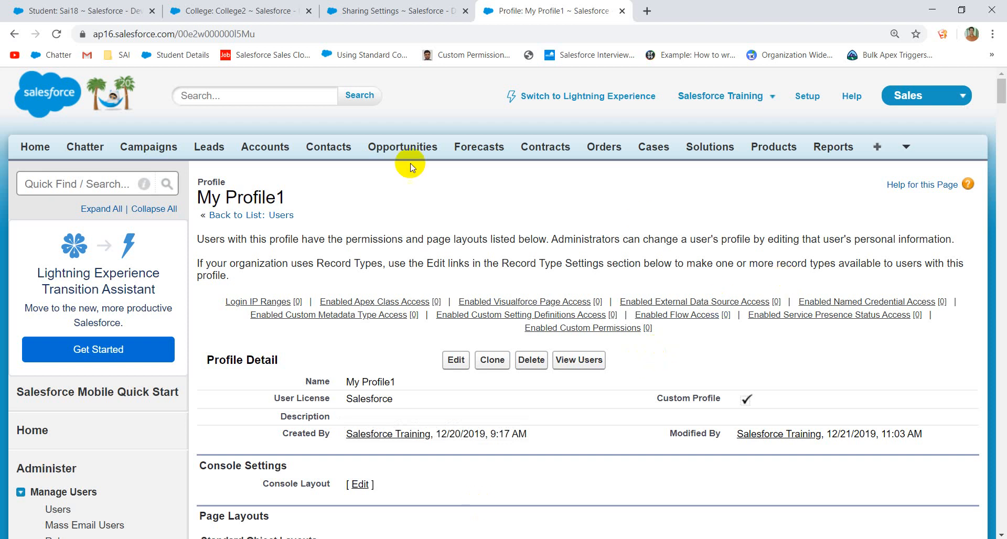
left_click(905, 147)
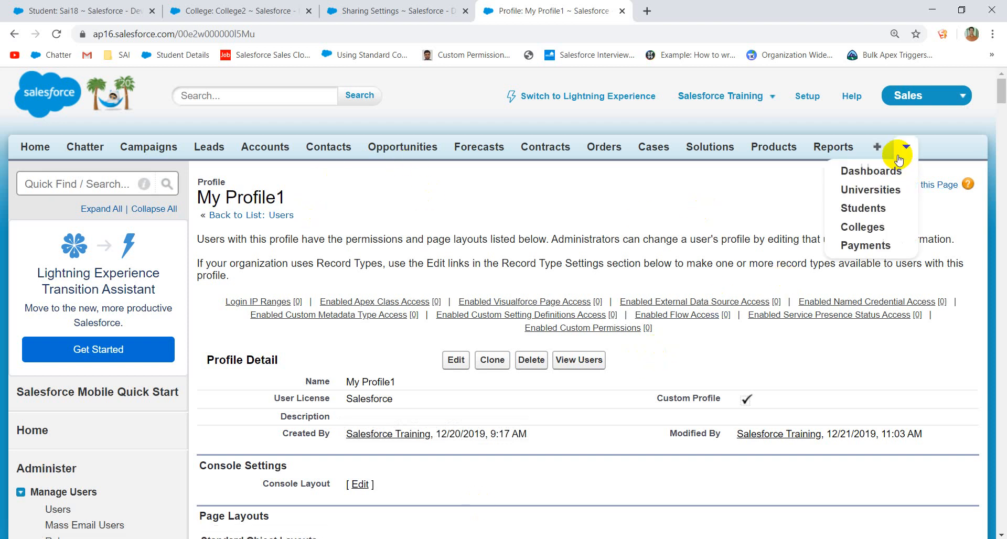
left_click(857, 227)
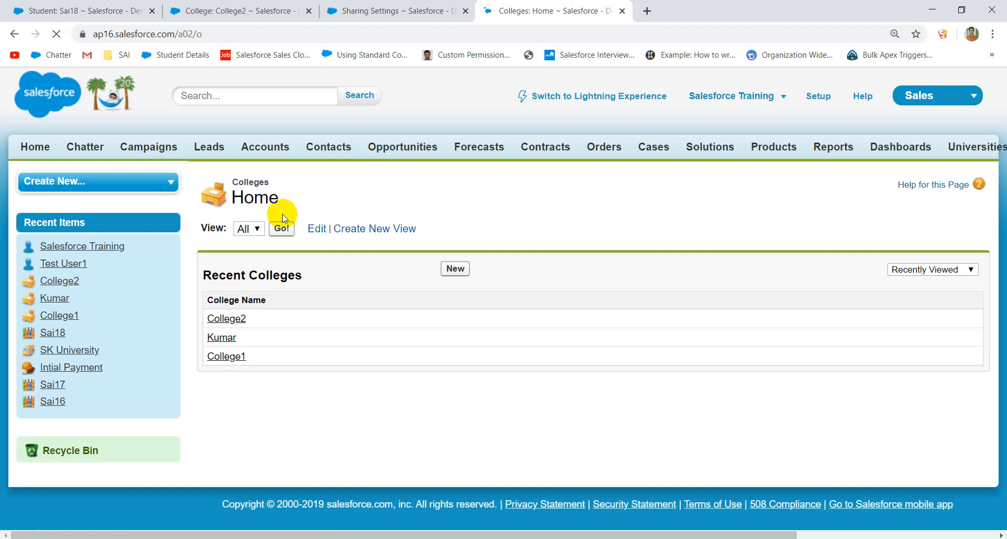
left_click(282, 229)
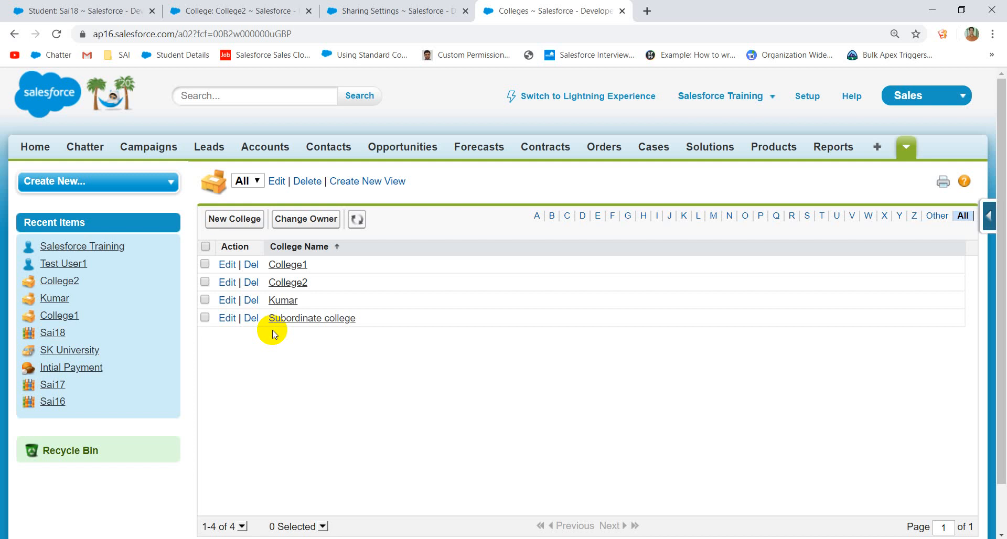
Start a new College sharing rule for records owned by Roles and Subordinates of CEO.
left_click(395, 9)
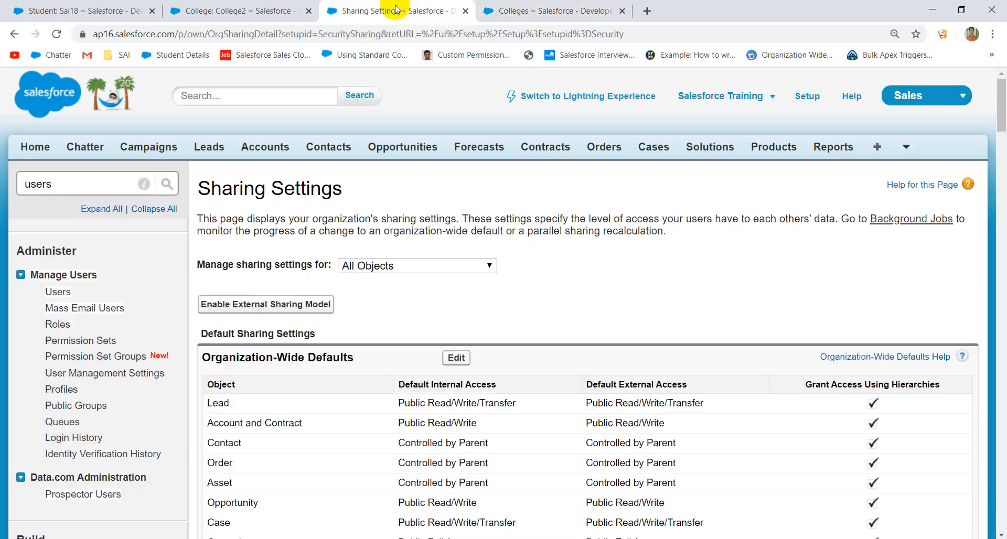
scroll(460, 371, "down", 20)
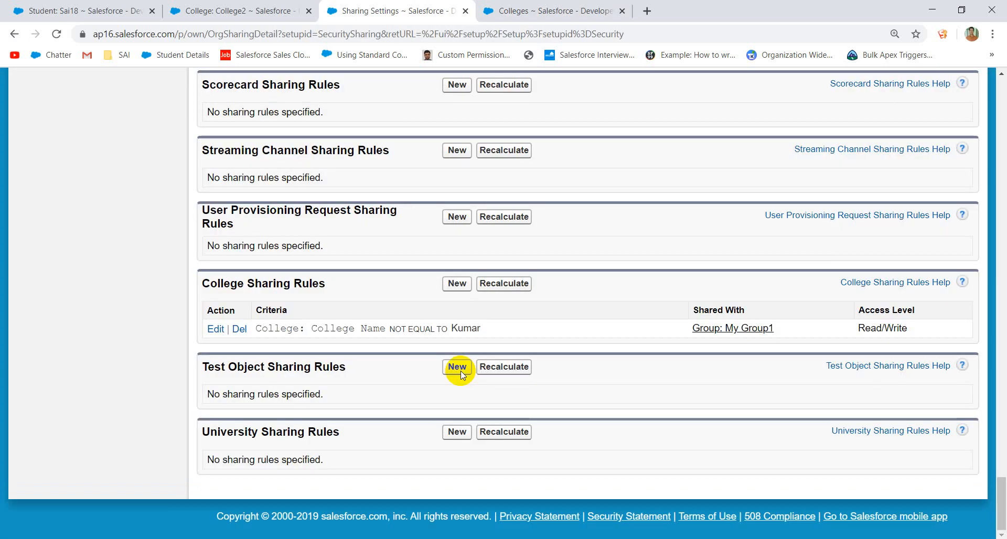
left_click(457, 285)
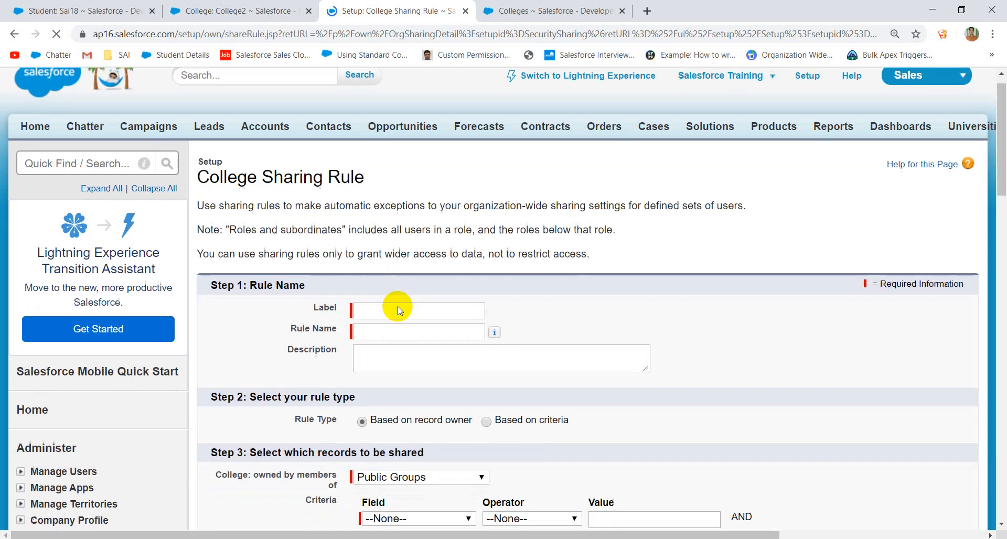
scroll(397, 307, "down", 10)
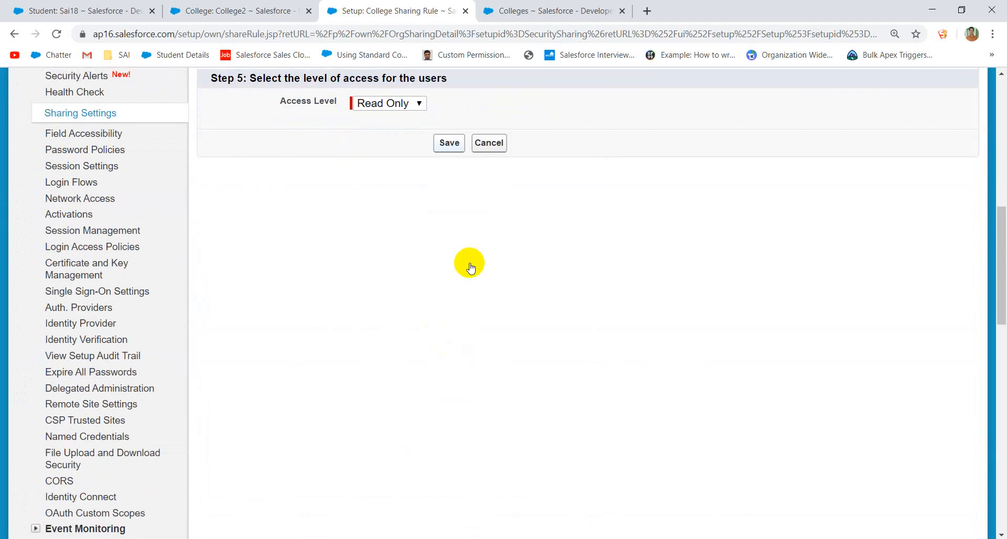
scroll(471, 268, "up", 5)
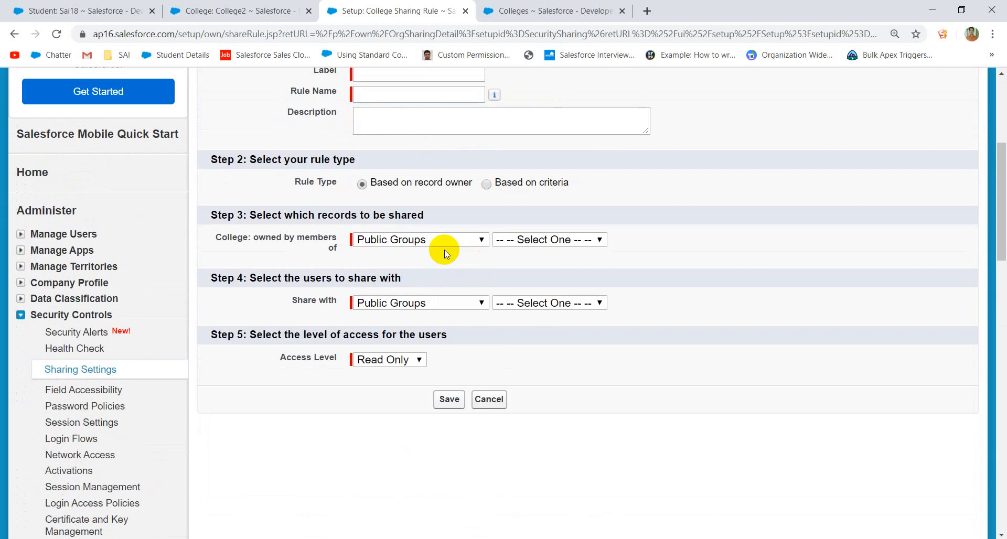
left_click(395, 241)
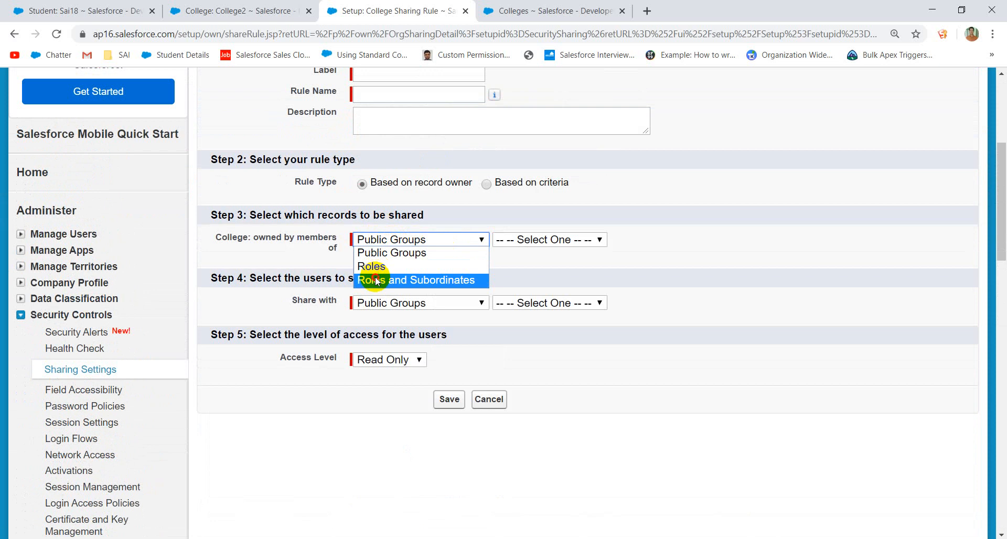
left_click(376, 282)
left_click(535, 241)
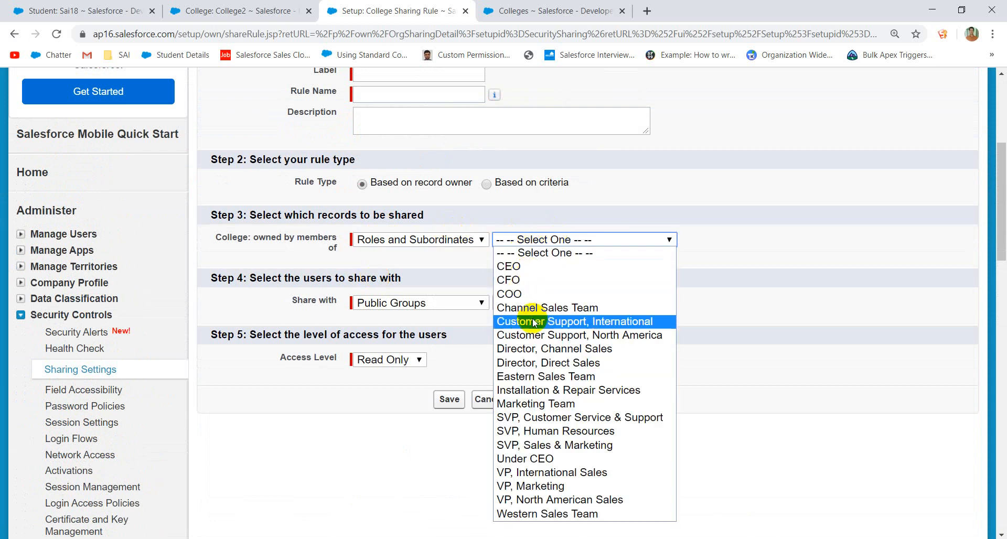
left_click(517, 267)
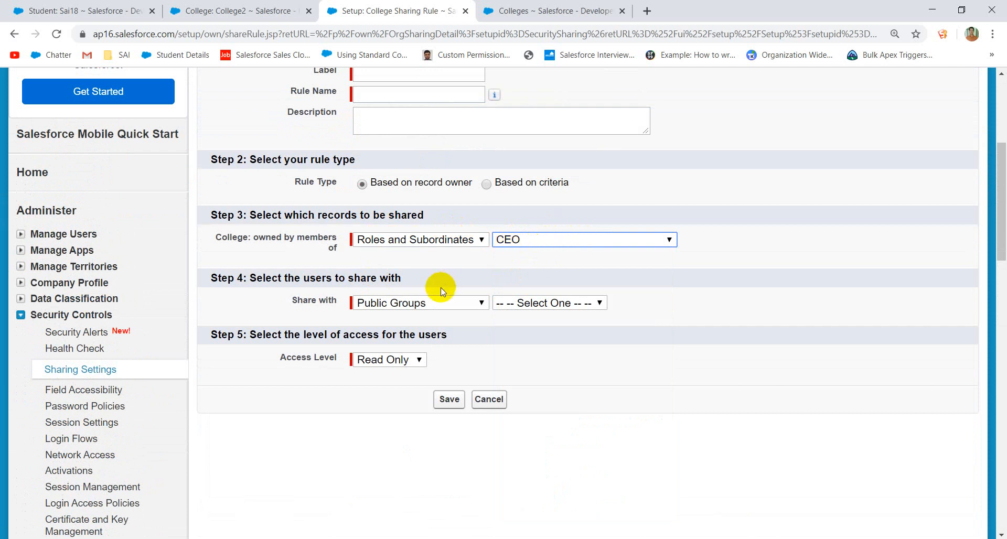
Review the public groups available to share with, set Share with to Roles and Subordinates, and look through its roles.
left_click(422, 303)
left_click(529, 306)
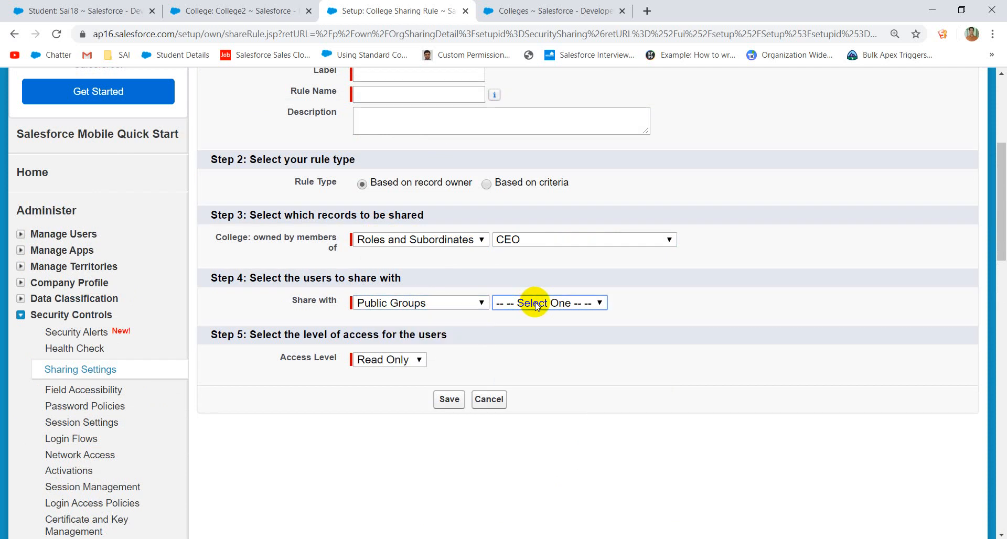
left_click(531, 303)
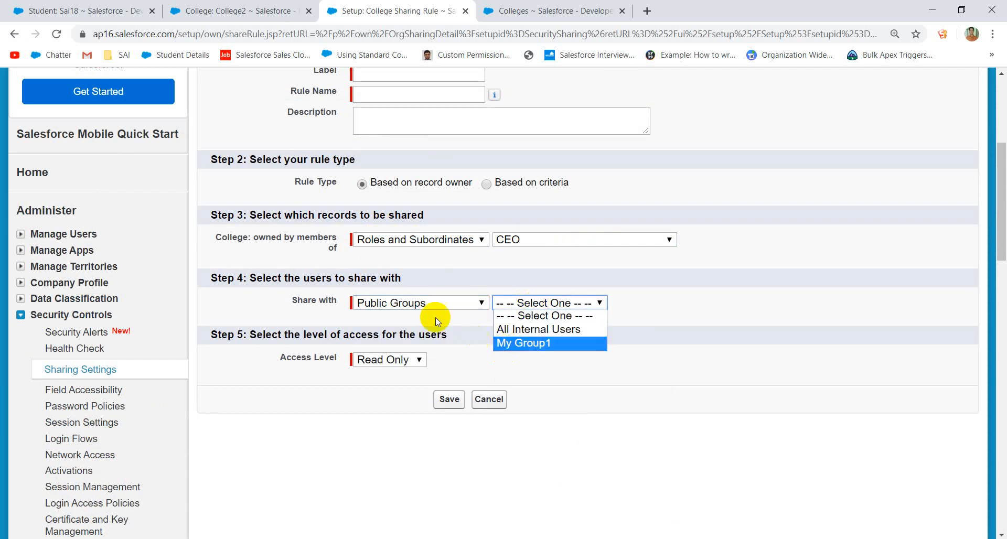
left_click(397, 303)
left_click(387, 344)
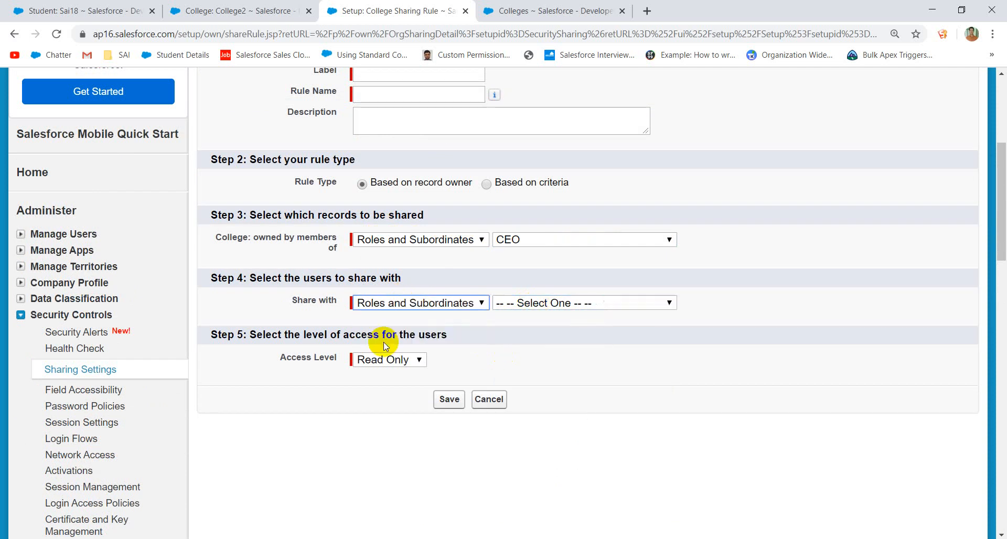
left_click(558, 309)
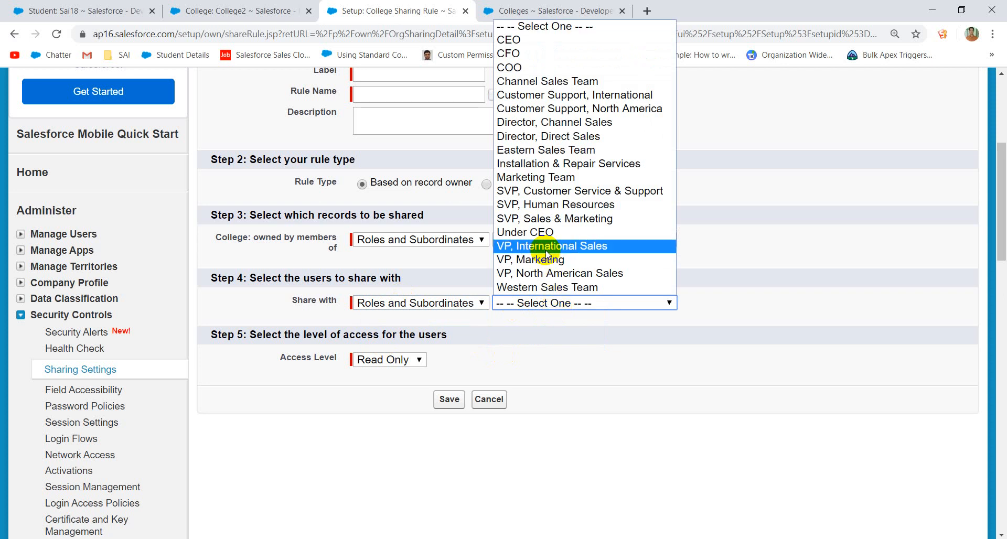
left_click(528, 259)
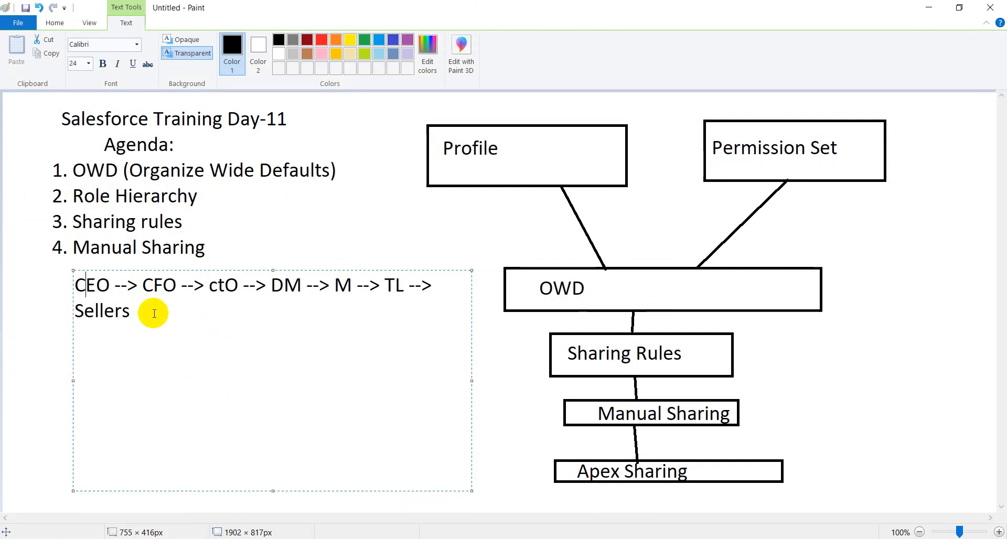
Replace the role chain note below the agenda with the heading "Queues:" and start a new line beneath it.
left_click_drag(131, 313, 73, 292)
key("Delete")
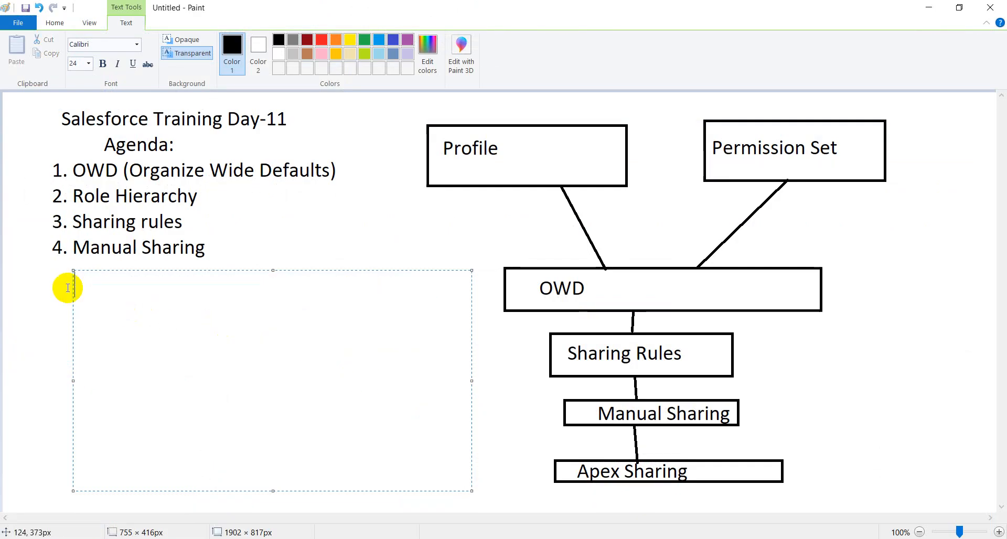
type("Queues:")
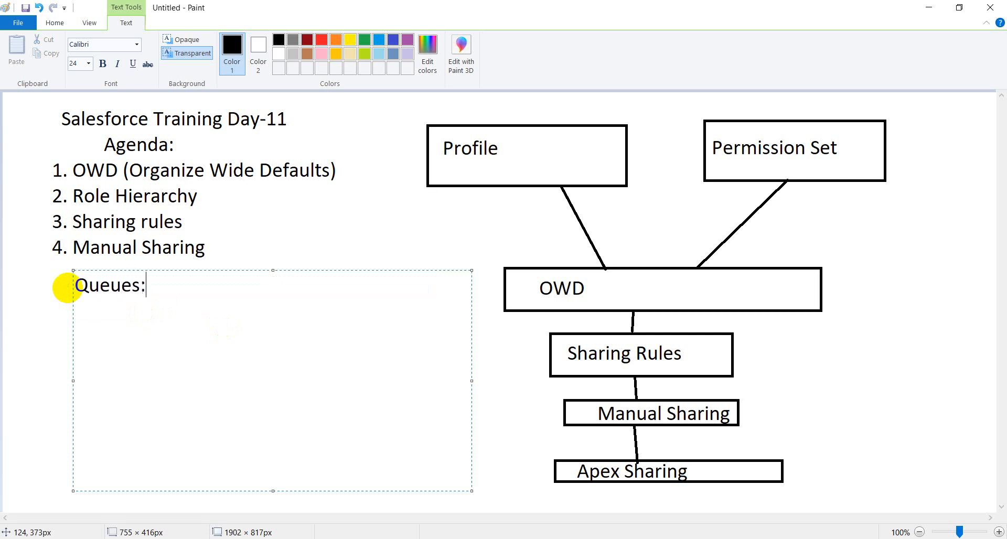
key("Return")
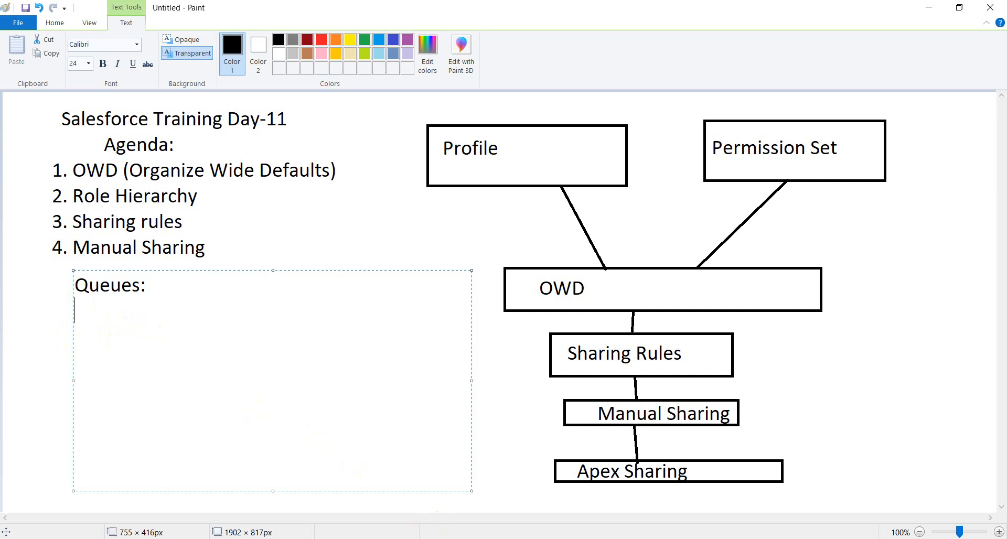
Switch to Salesforce, find Lead Assignment Rules in Setup, and examine the Standard rule's entries and assignees.
key("alt+Tab")
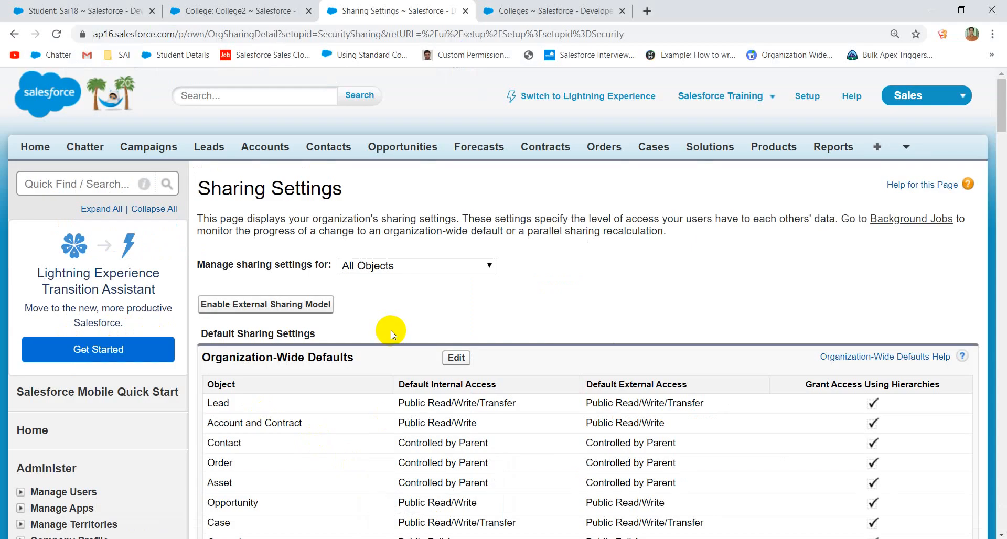
scroll(317, 234, "down", 4)
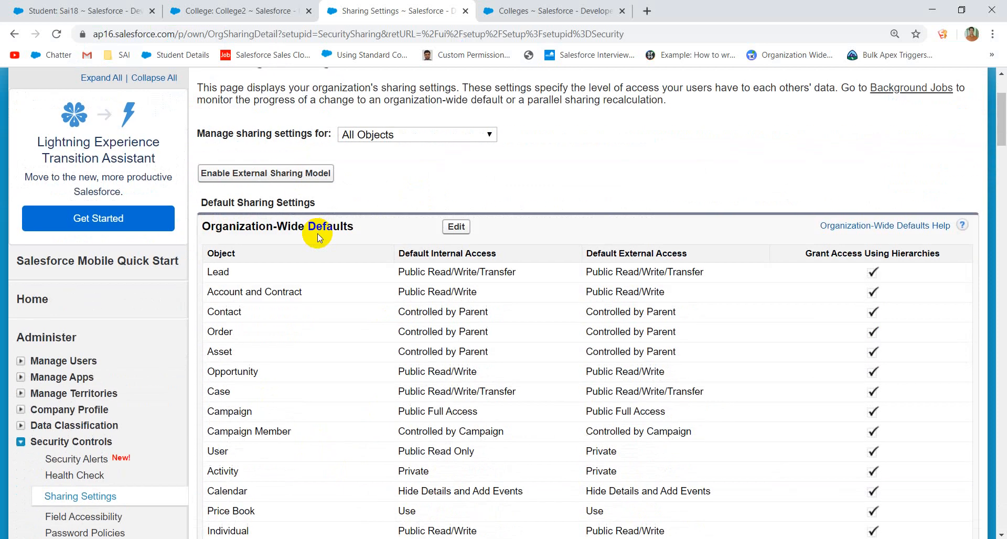
scroll(317, 234, "up", 4)
left_click(97, 184)
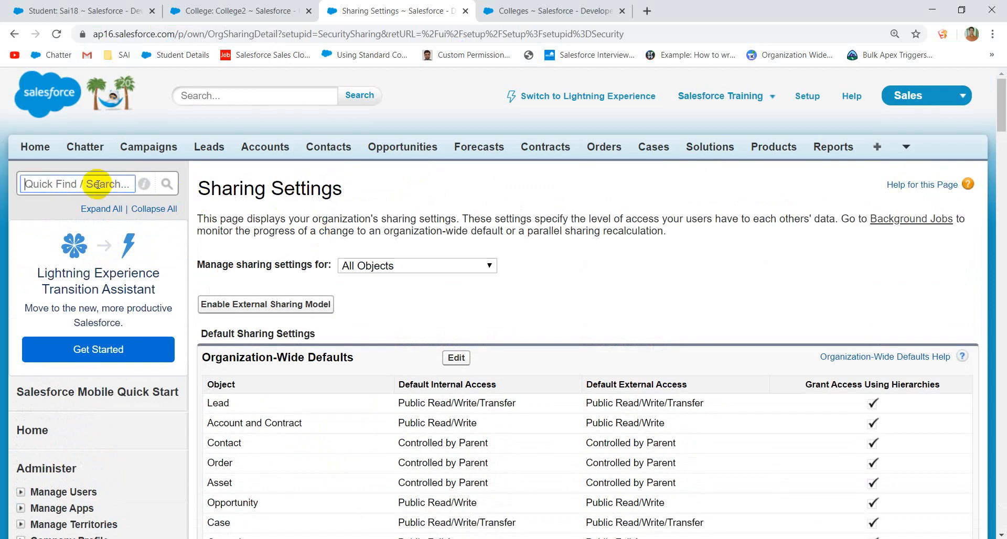
type("Assign")
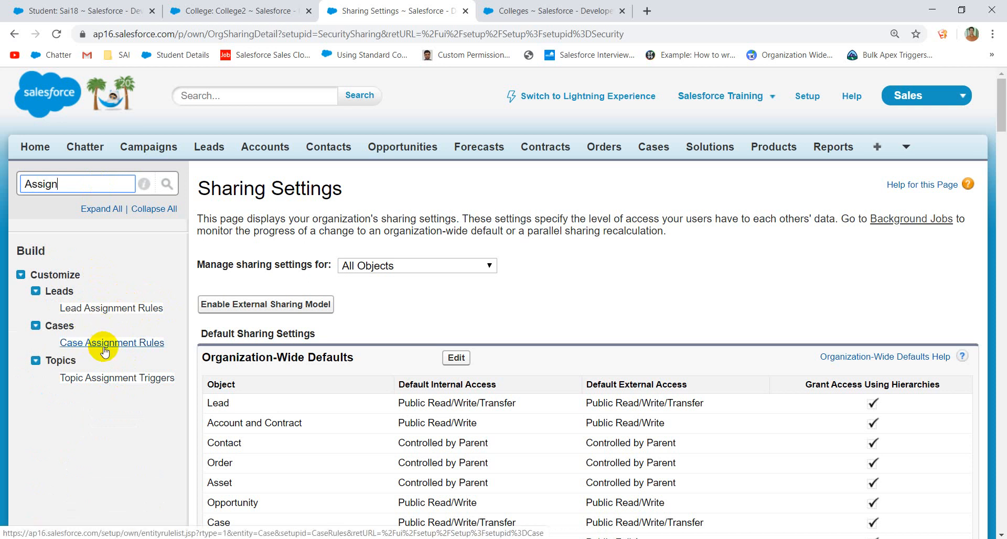
left_click(127, 314)
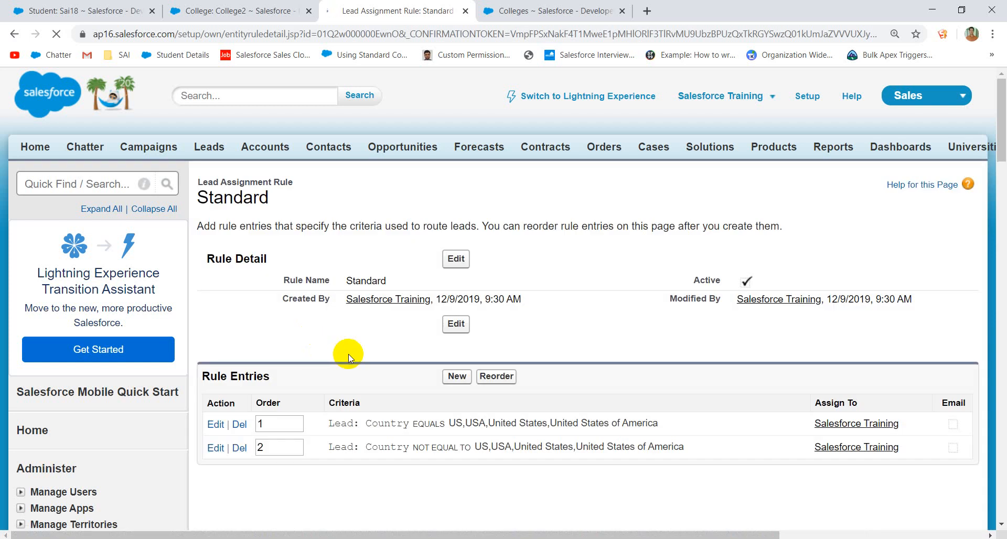
scroll(348, 354, "down", 3)
scroll(514, 288, "up", 1)
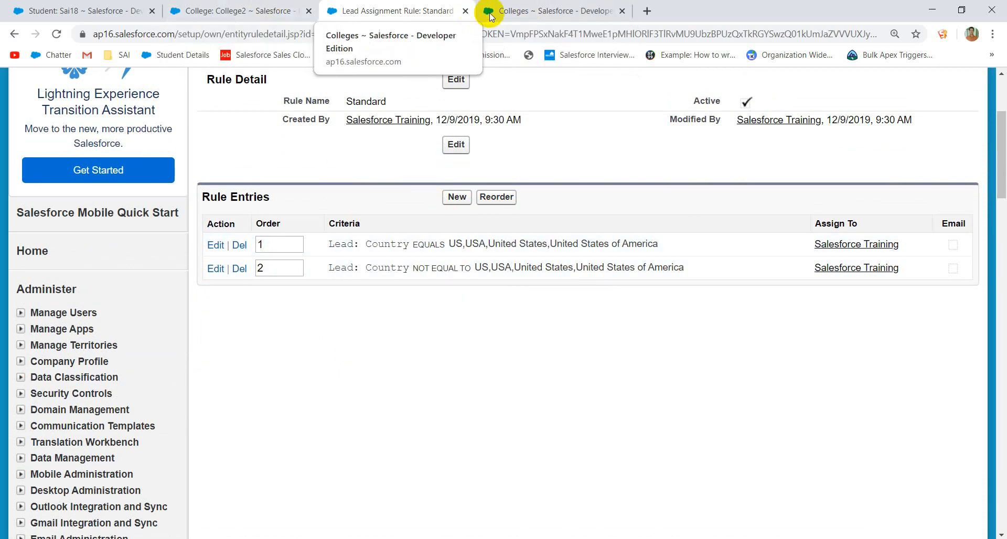
scroll(139, 150, "up", 4)
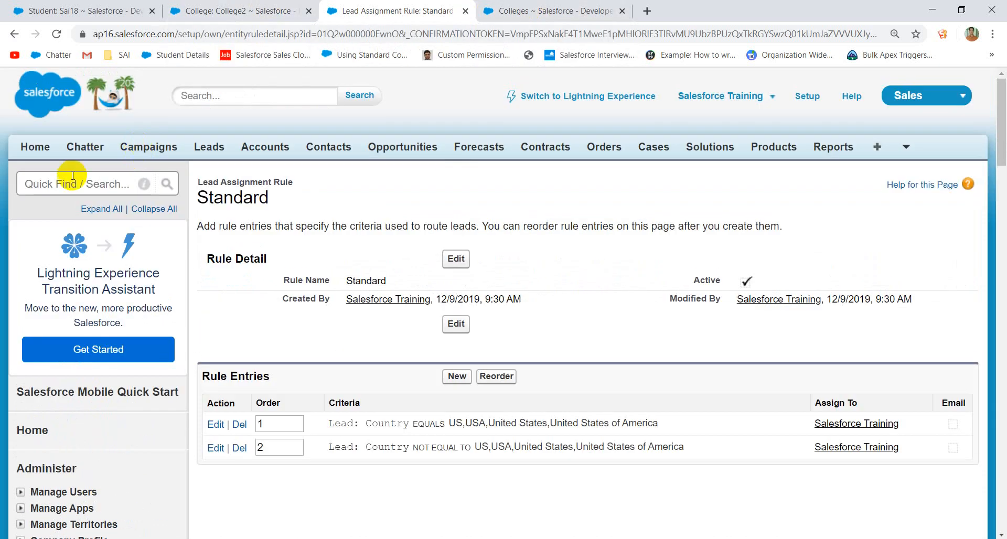
Find Queues in Setup and open its page in a new browser tab.
left_click(40, 186)
type("Quweu")
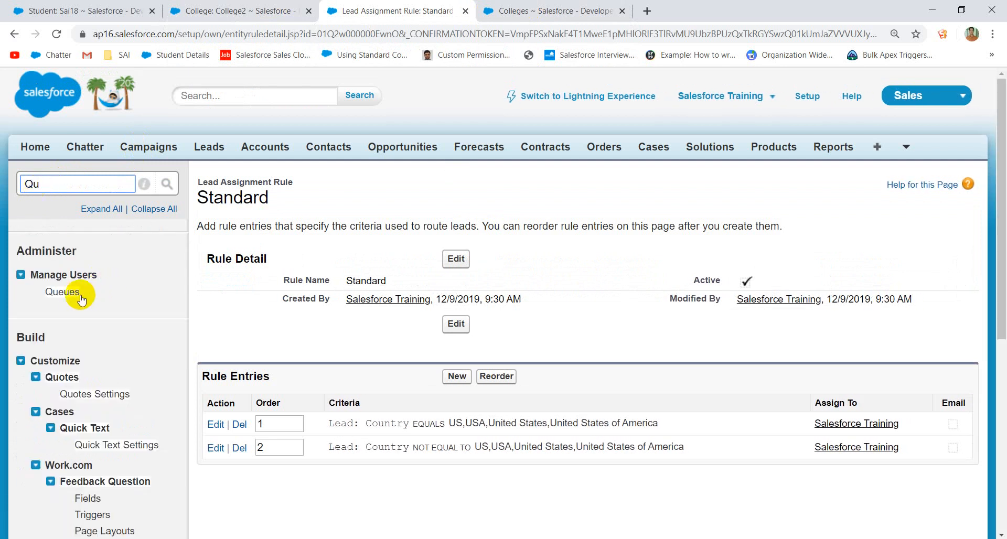
left_click(71, 296, "ctrl")
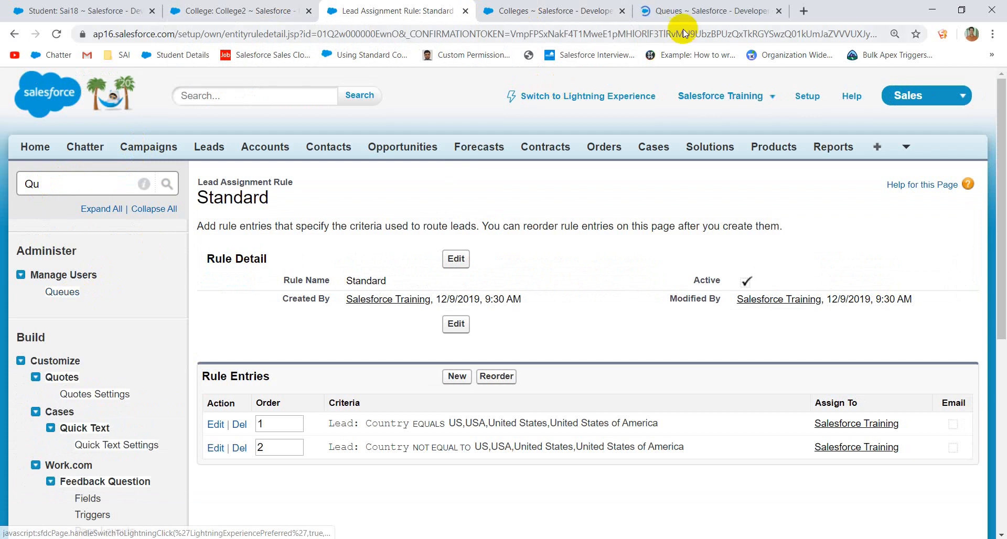
left_click(699, 13)
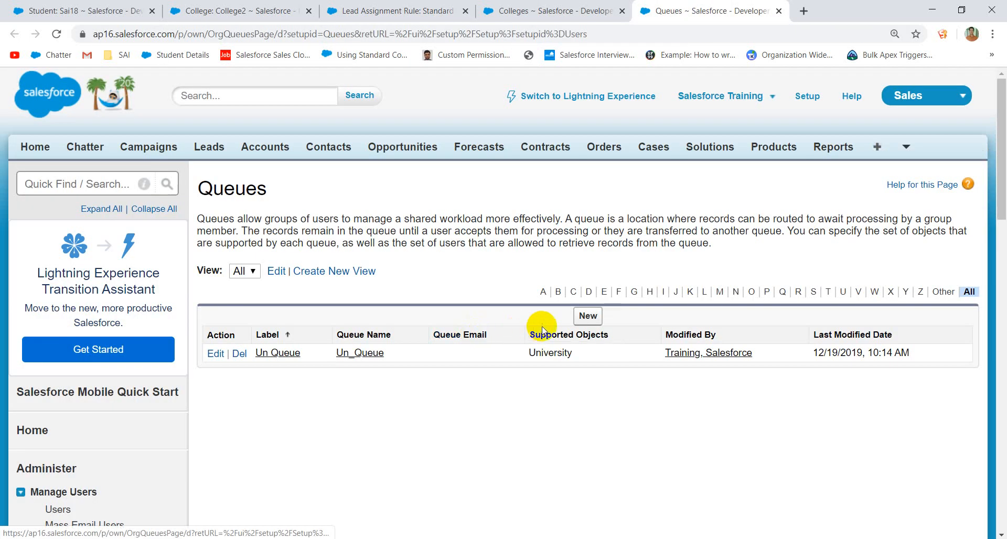
Start a new queue with the label "IND Queue" and let its queue name fill in.
left_click(594, 318)
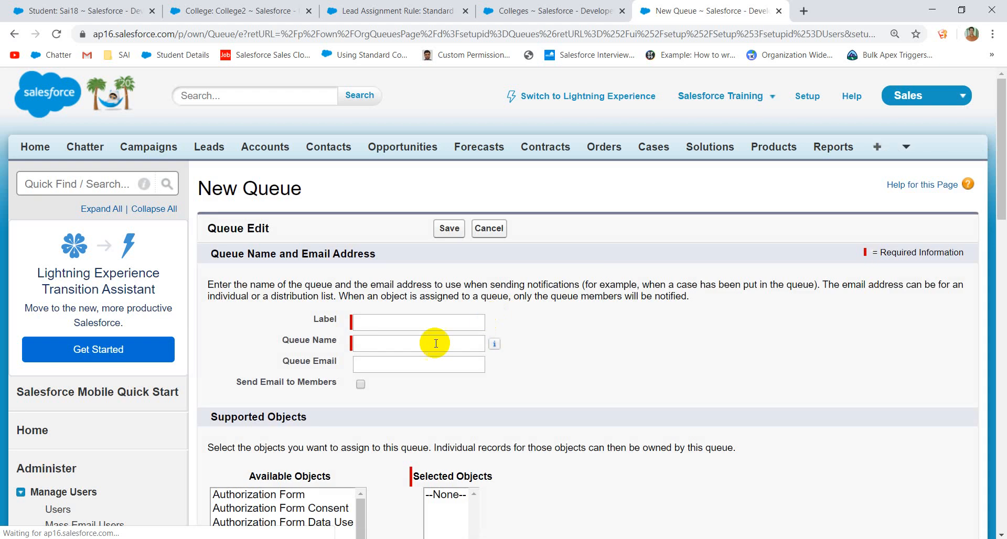
left_click(390, 322)
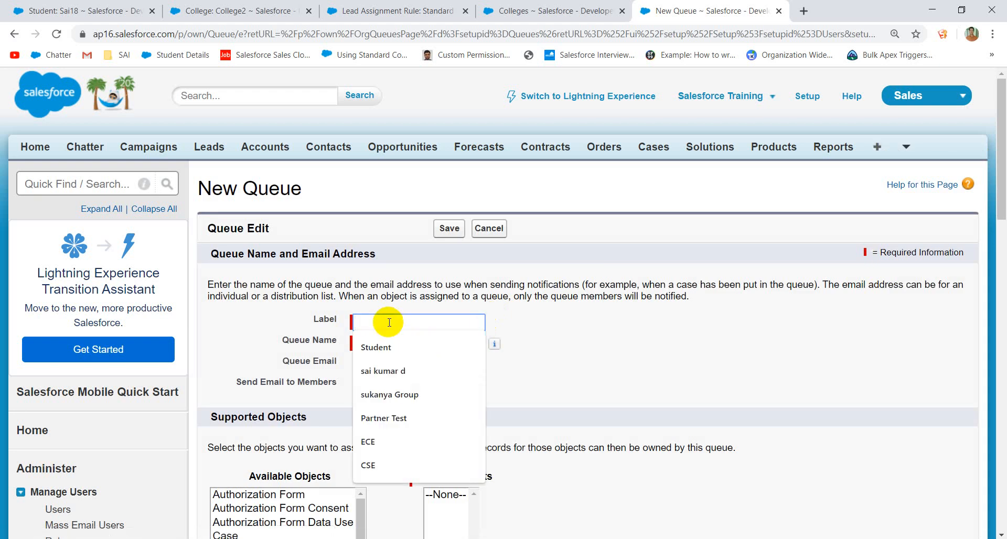
type("IND Queue")
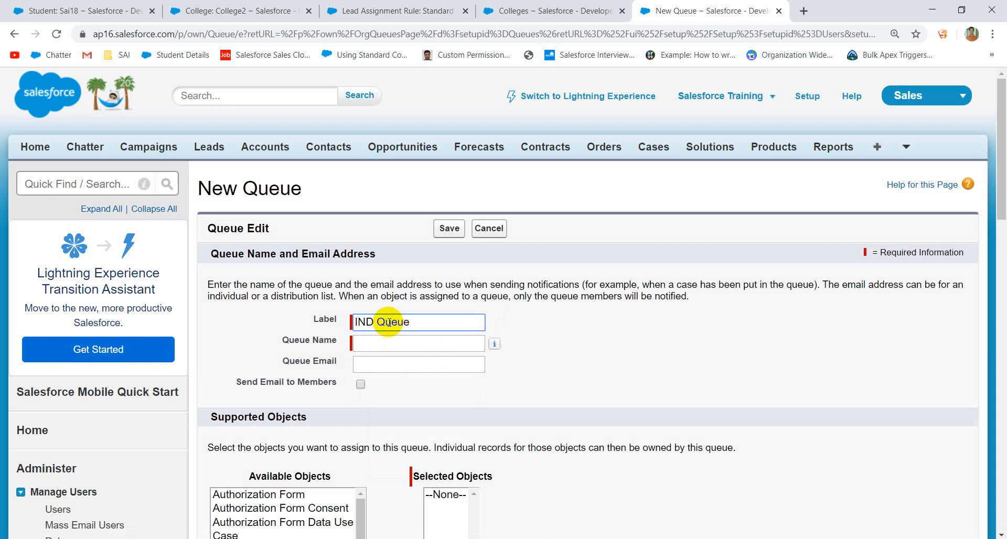
left_click(371, 347)
Add Lead to the selected supported objects of IND Queue.
scroll(367, 396, "down", 5)
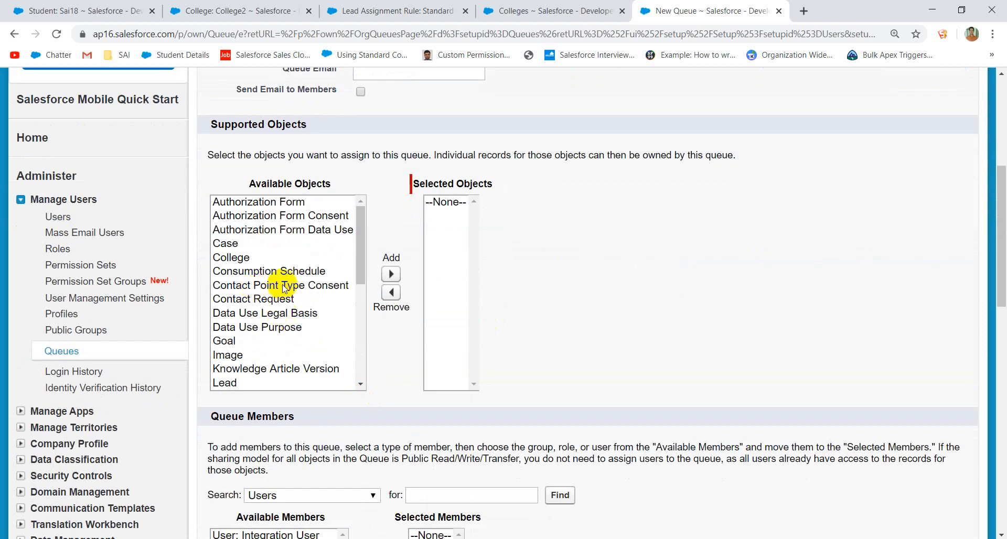
scroll(282, 285, "up", 5)
scroll(283, 284, "down", 4)
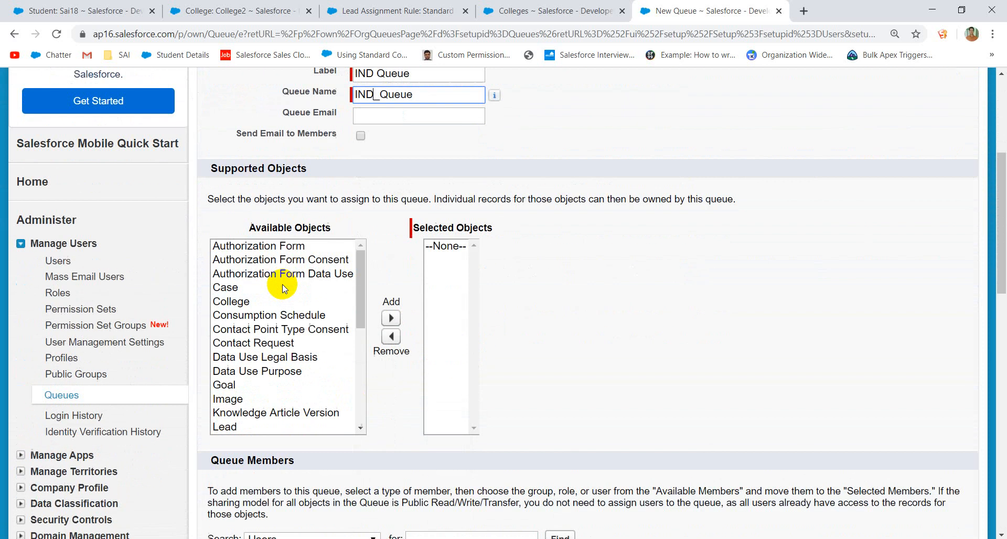
scroll(273, 338, "down", 3)
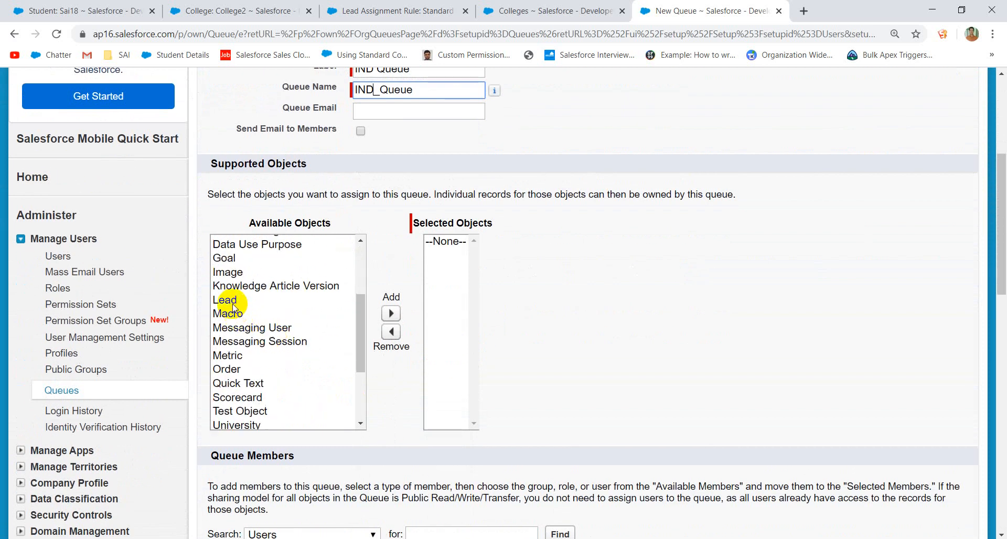
left_click(341, 303)
left_click(391, 314)
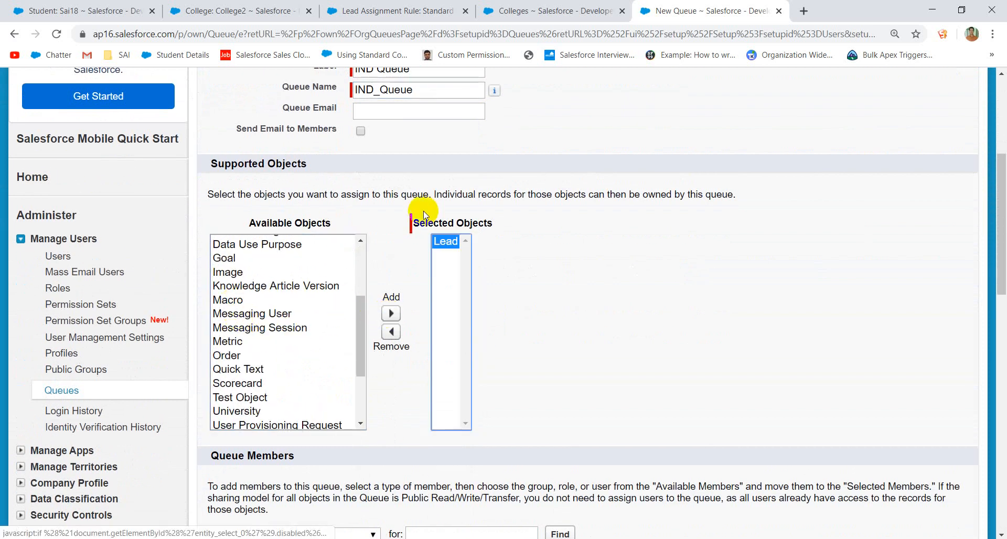
Add Test User1 as a member of IND Queue and save the queue.
scroll(477, 194, "down", 3)
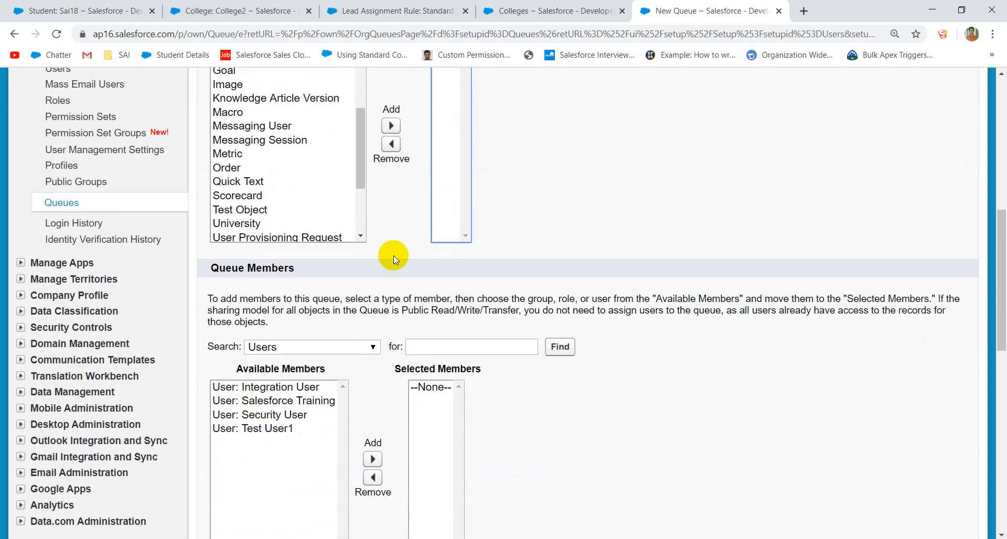
left_click(271, 428)
scroll(348, 438, "down", 1)
left_click(373, 425)
scroll(569, 387, "up", 7)
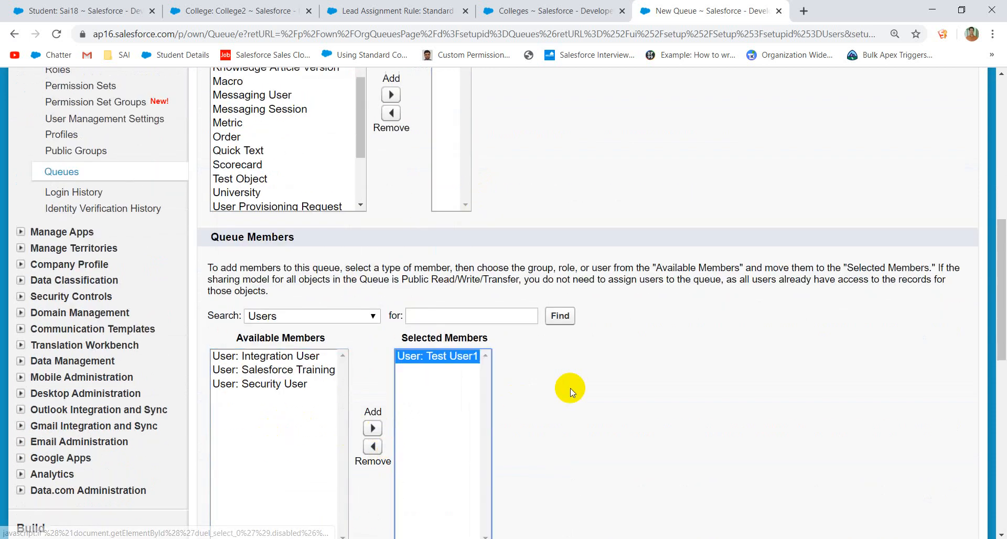
left_click(450, 231)
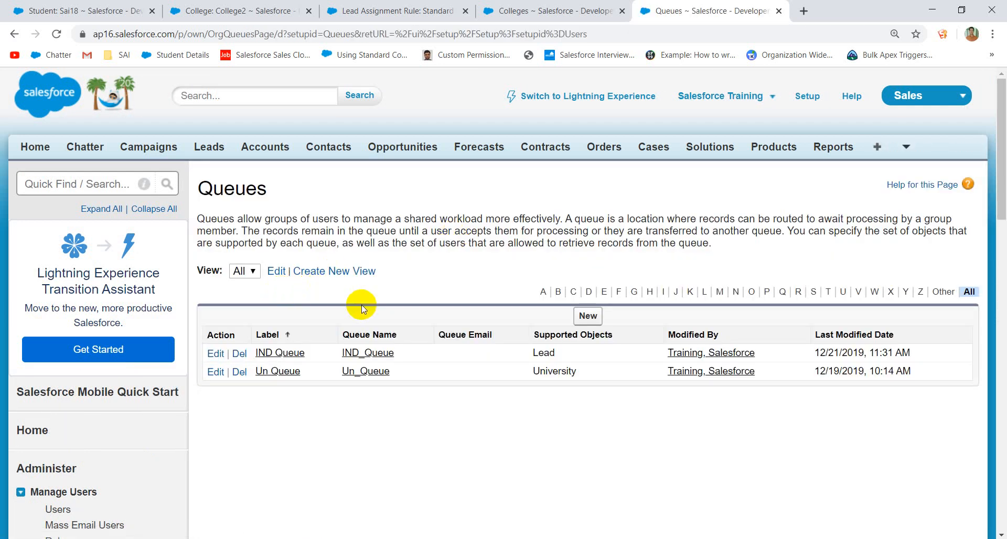
Start another queue labelled "US Queue" and add Lead as its supported object.
left_click(588, 315)
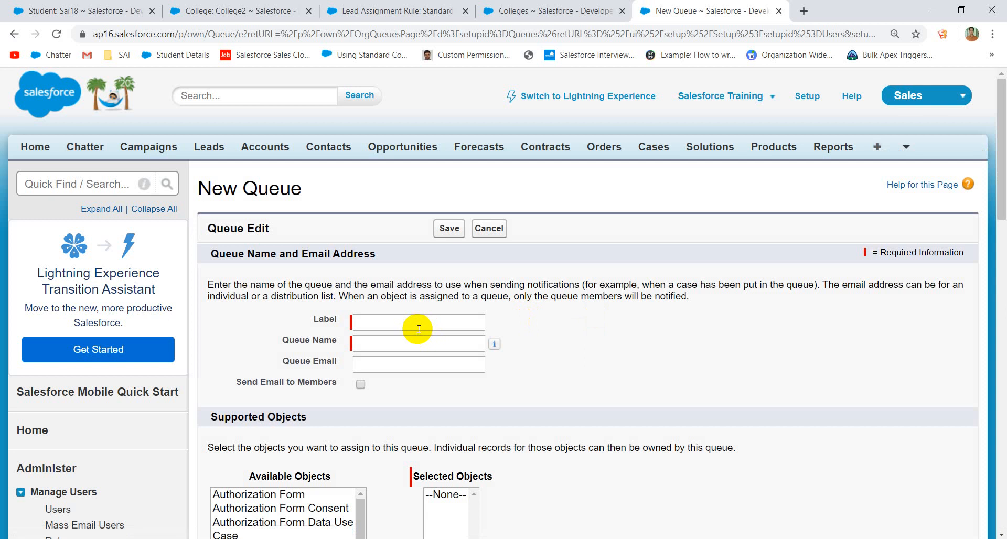
left_click(428, 323)
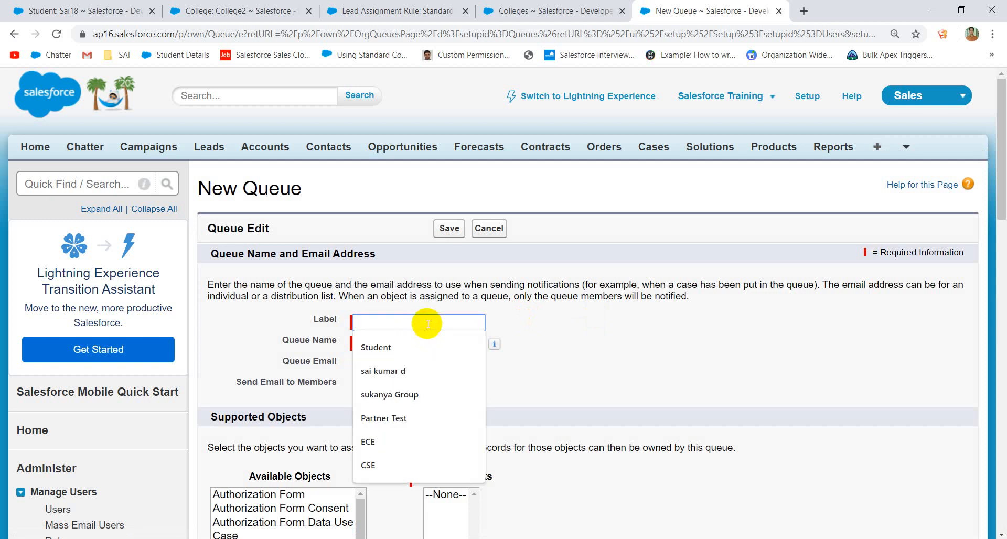
type("US Queue")
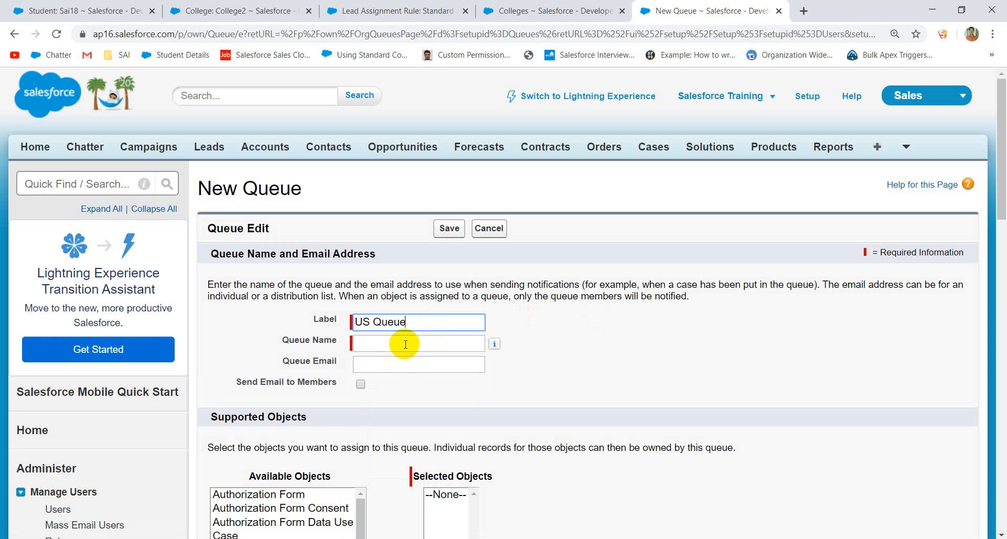
left_click(406, 345)
scroll(462, 393, "down", 5)
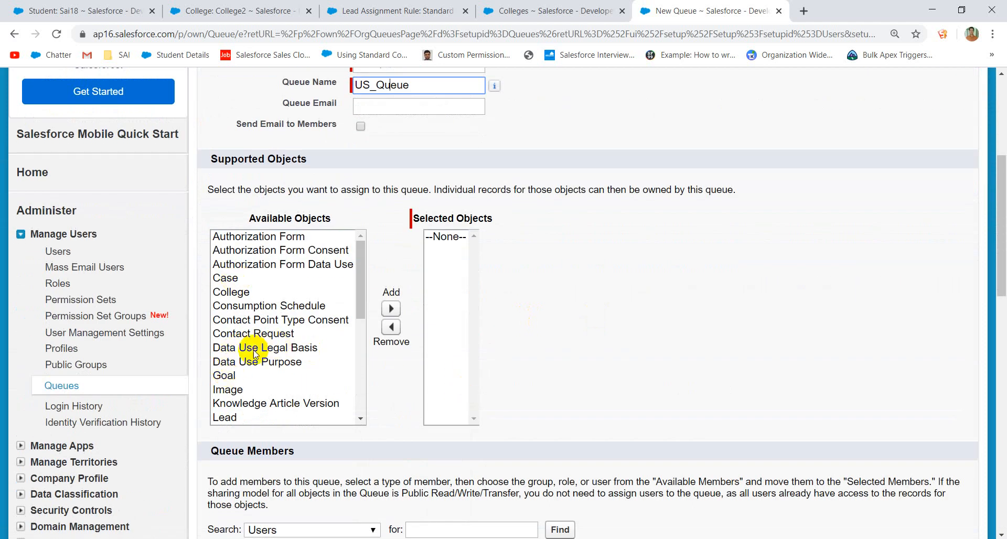
left_click(247, 416)
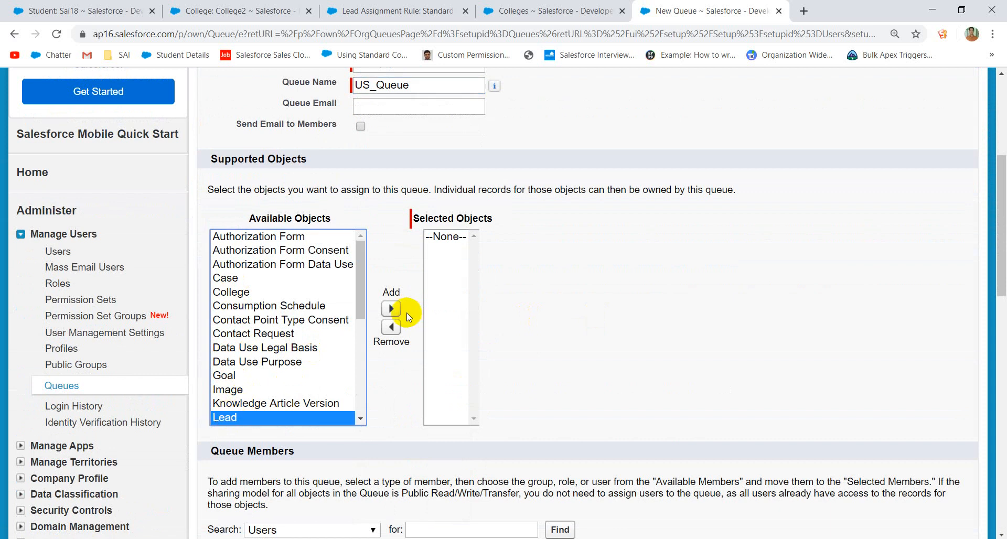
left_click(392, 308)
Add Test User1 as a member of US Queue and save the queue.
scroll(491, 317, "down", 8)
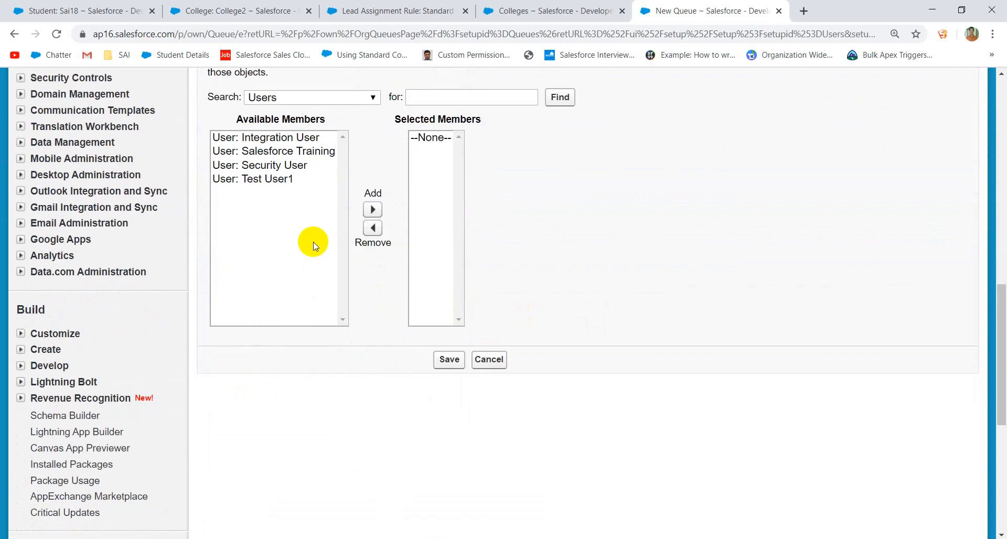
left_click(286, 180)
left_click(373, 209)
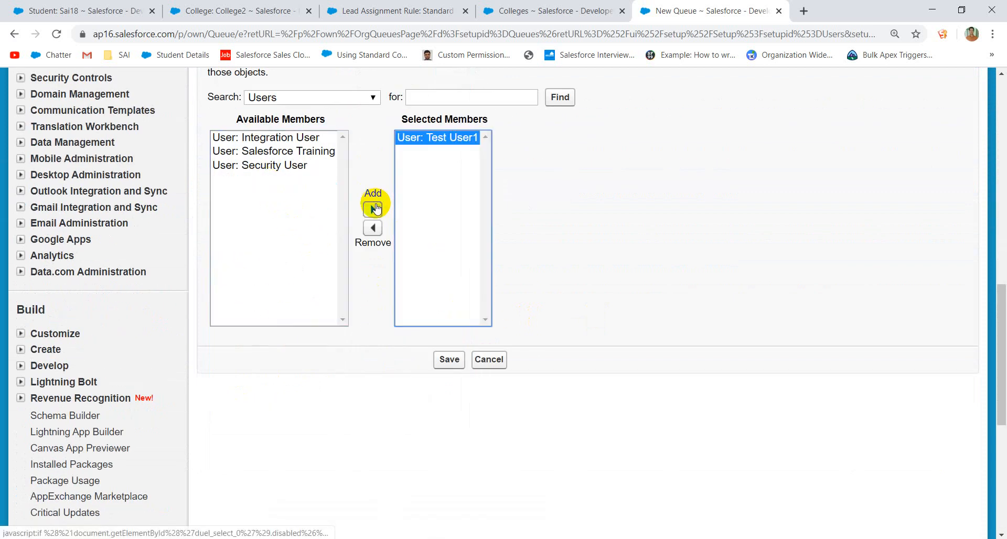
left_click(449, 359)
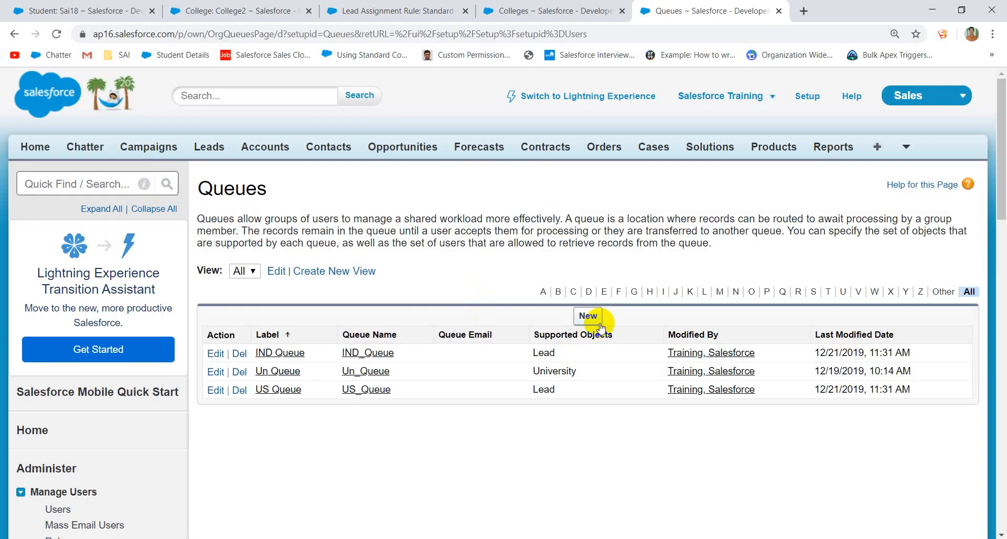
Start another queue labelled "INT Queue" and let its queue name fill in.
left_click(600, 323)
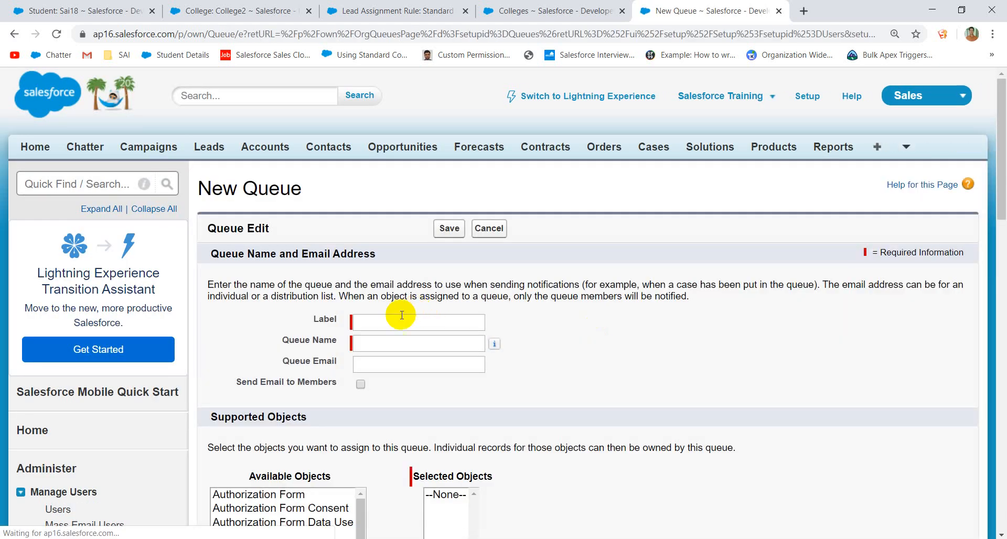
left_click(390, 323)
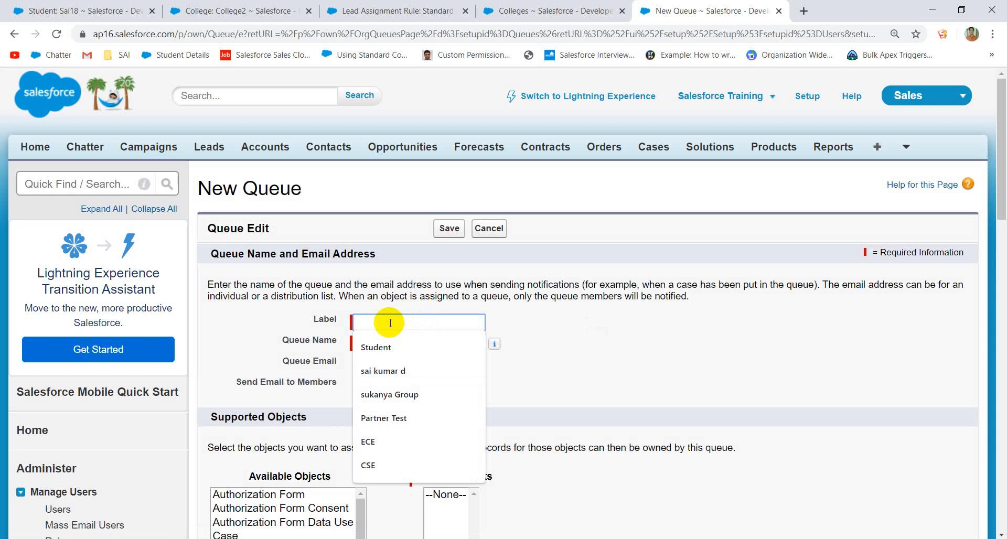
type("INT Q")
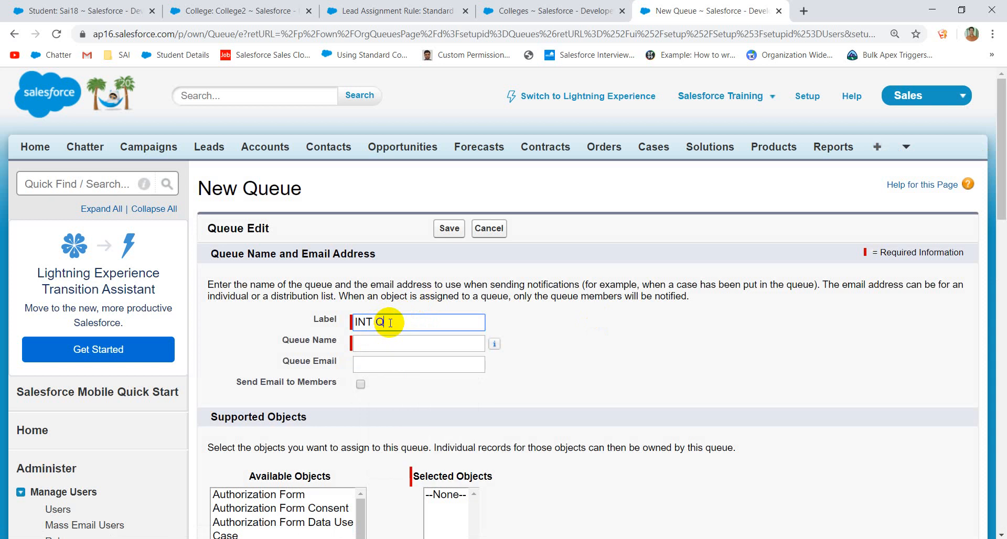
type("ueue")
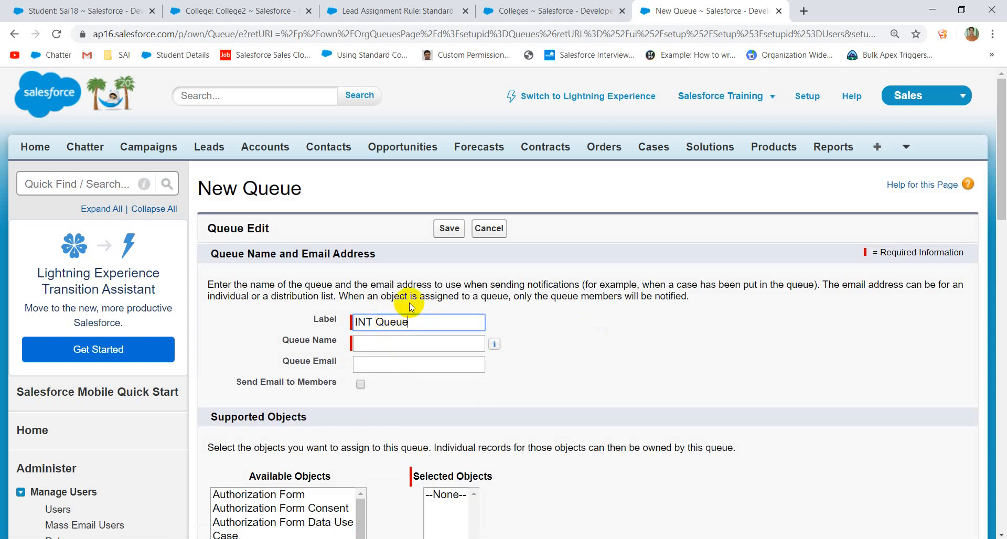
left_click(387, 344)
Add Test User1 to the selected members of INT Queue.
scroll(430, 355, "down", 15)
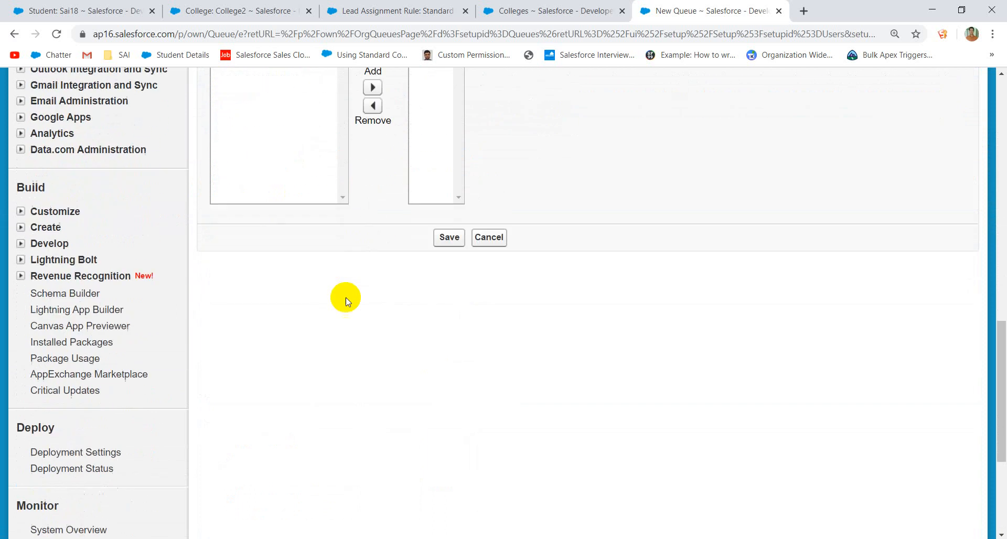
scroll(344, 299, "up", 4)
left_click(270, 171)
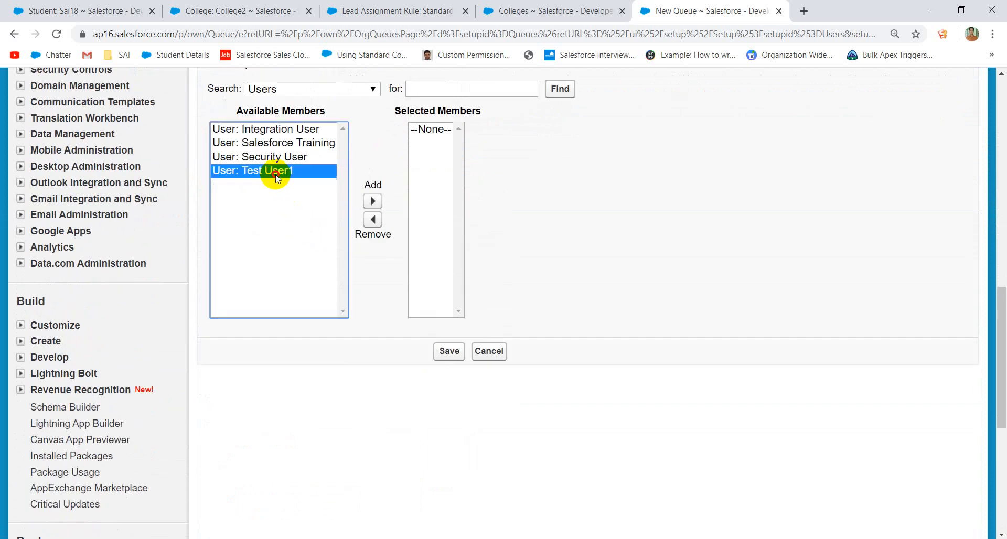
left_click(372, 200)
Add Lead to the selected supported objects of INT Queue.
scroll(449, 217, "up", 1)
scroll(448, 218, "up", 7)
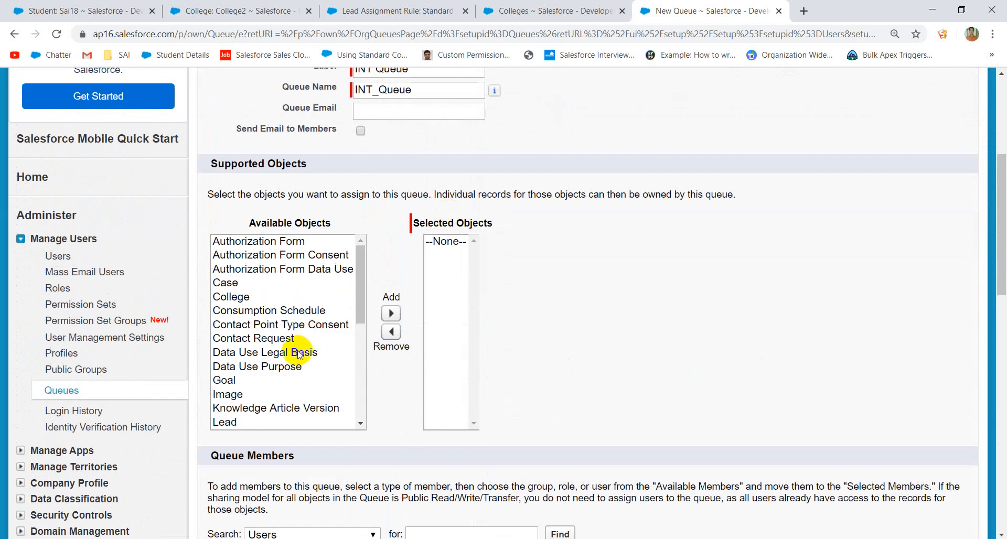
scroll(287, 366, "down", 3)
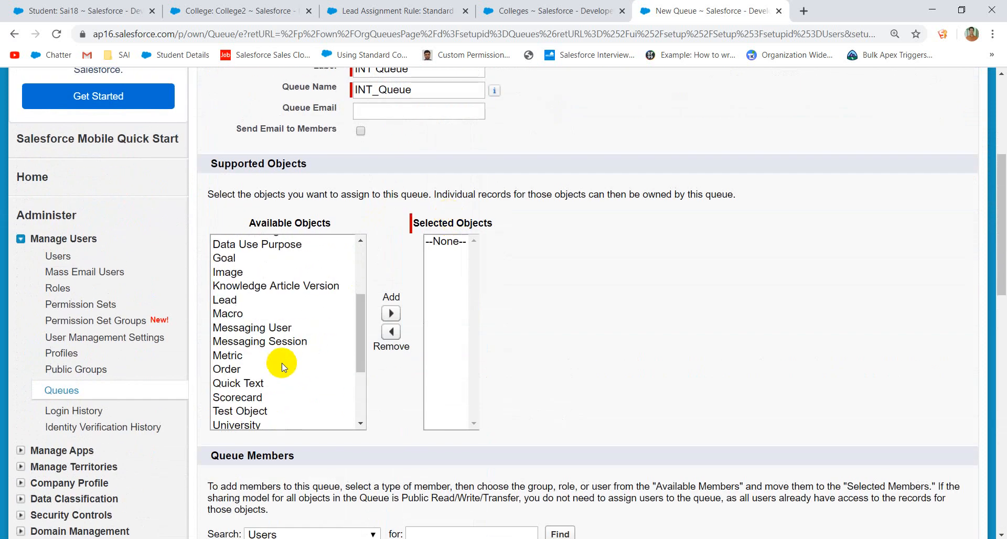
left_click(233, 302)
left_click(391, 314)
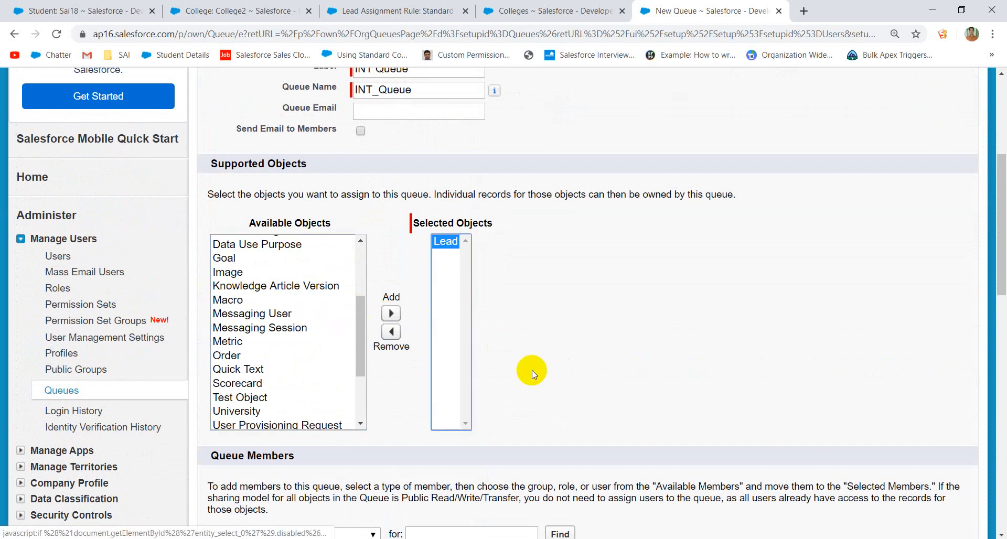
Add the public group My Group1 to the members of INT Queue and save the queue.
scroll(532, 370, "down", 10)
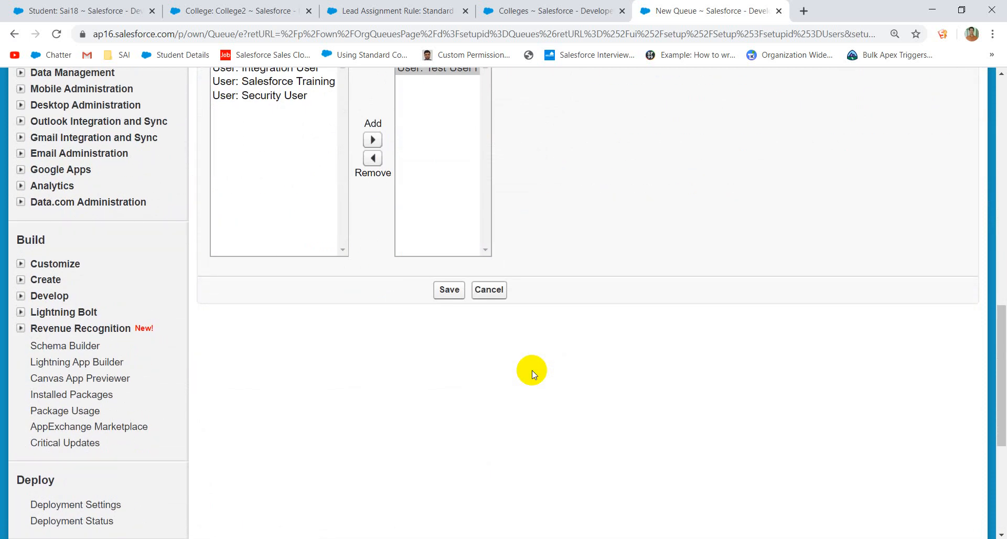
scroll(252, 193, "up", 8)
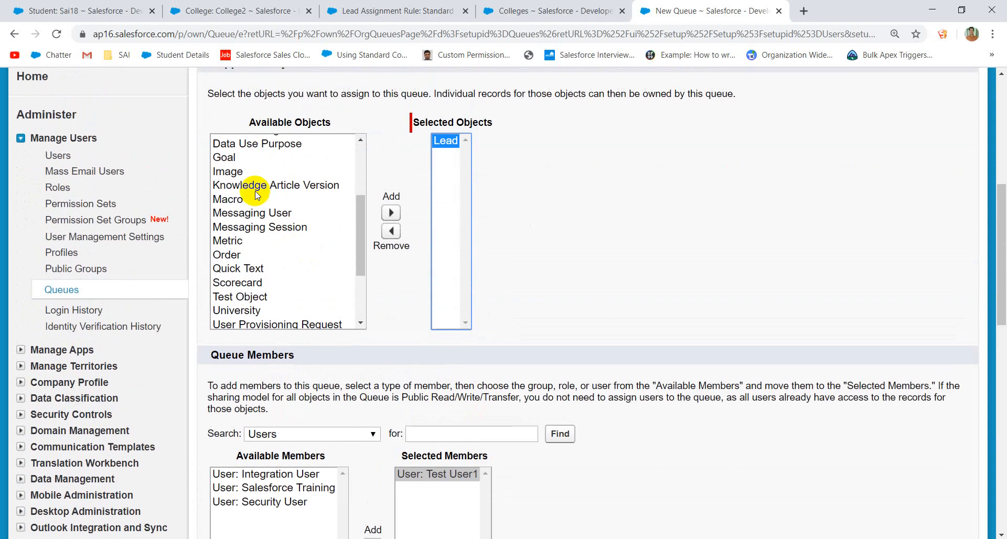
scroll(257, 302, "down", 3)
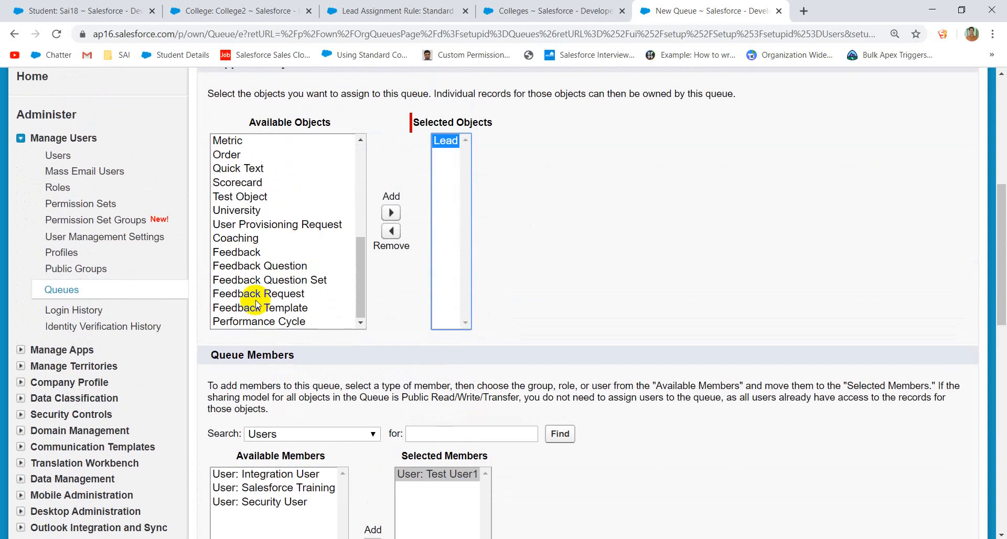
scroll(348, 332, "down", 3)
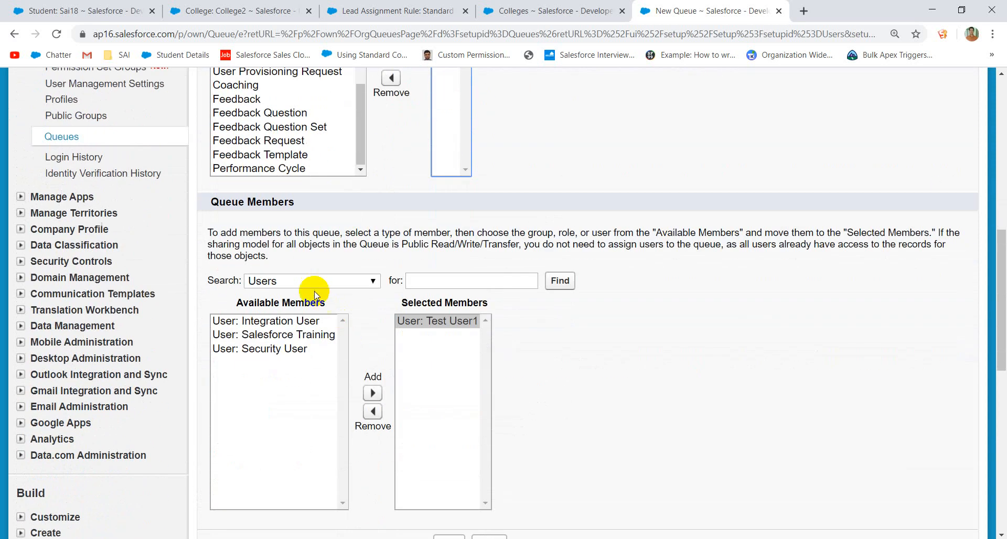
left_click(351, 281)
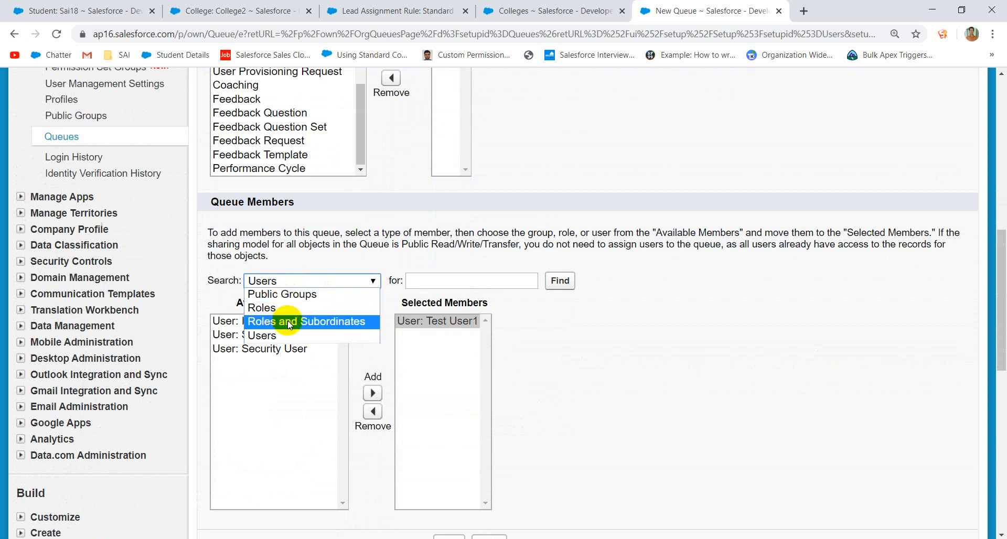
left_click(300, 295)
left_click(274, 335)
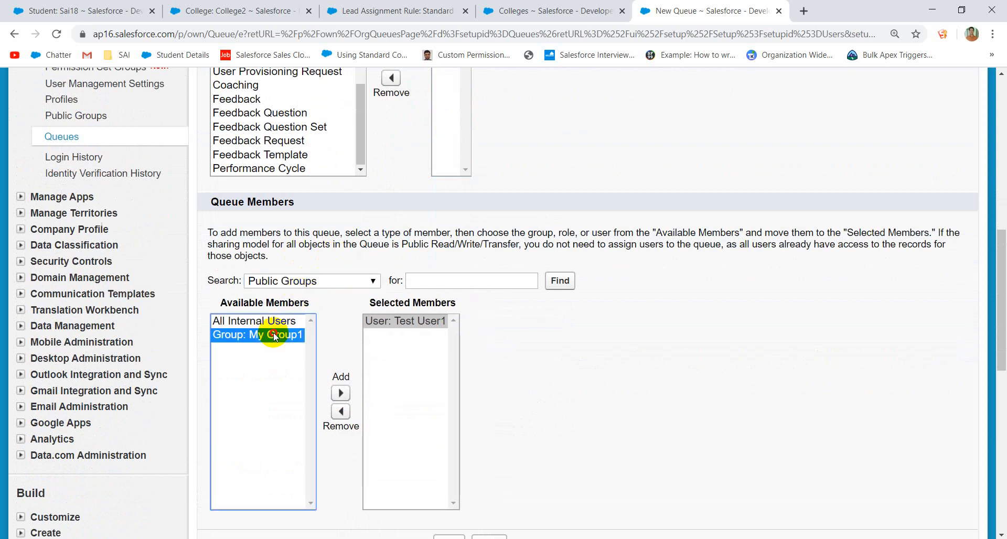
left_click(338, 393)
scroll(420, 386, "down", 5)
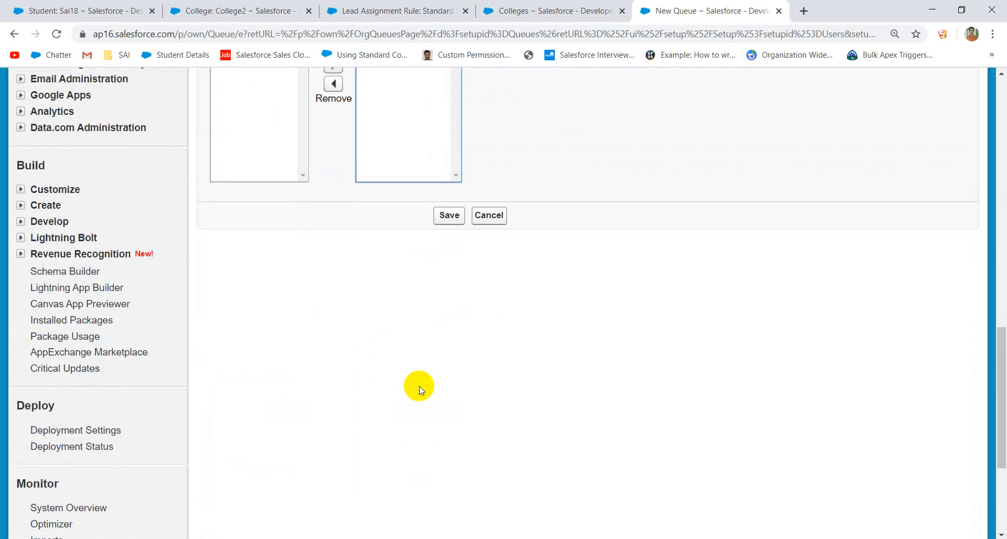
left_click(443, 225)
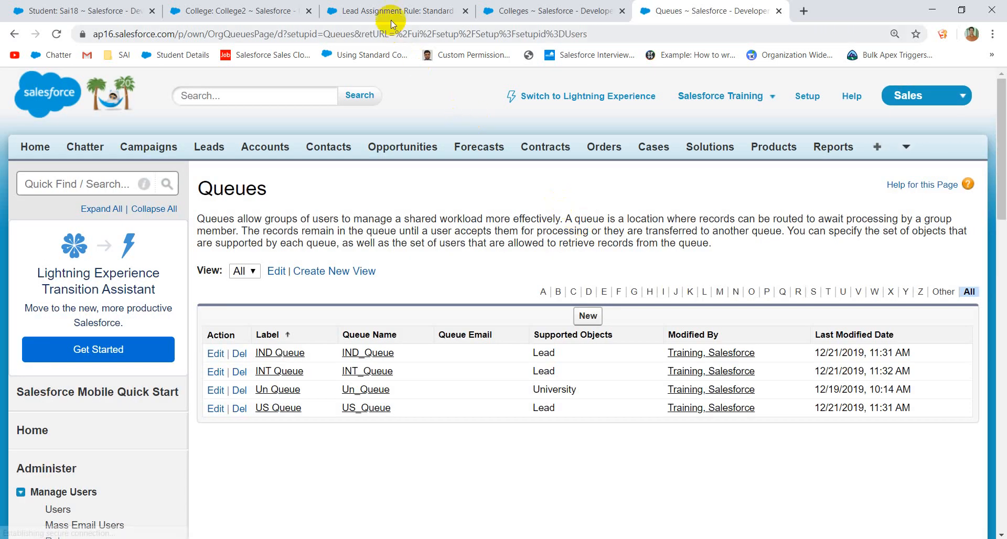
Edit the first entry of the Standard lead assignment rule, setting its Lead: Country criterion value to India.
left_click(391, 16)
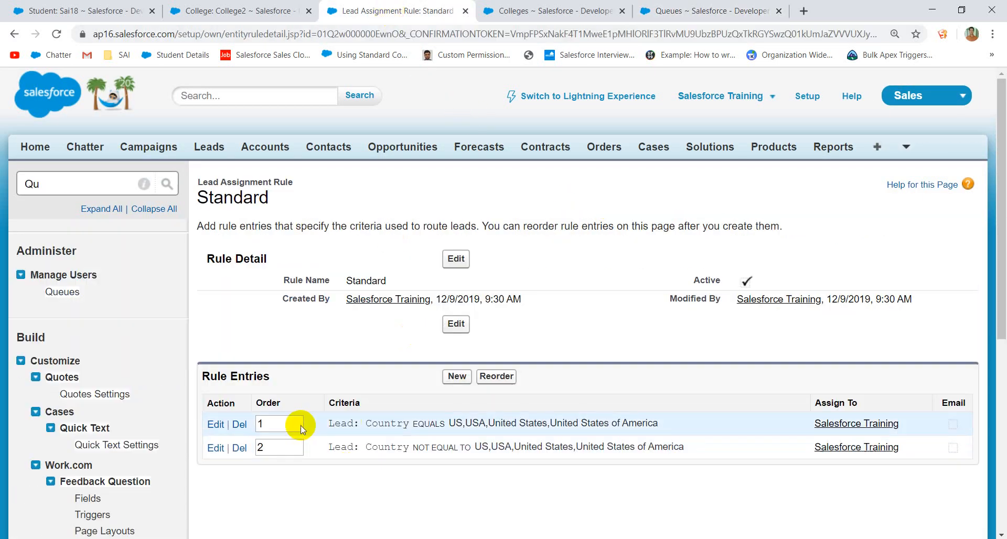
left_click(264, 423)
left_click(219, 425)
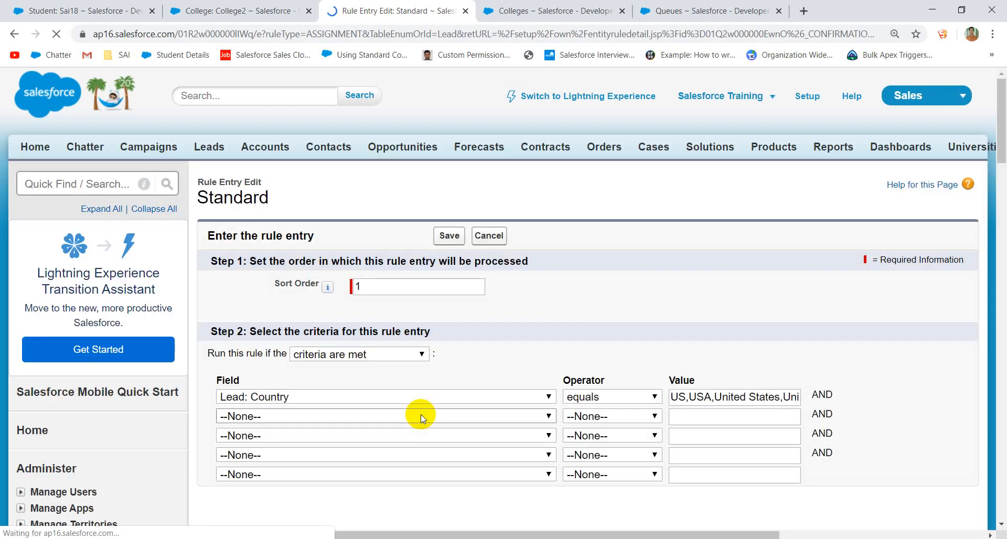
scroll(421, 414, "down", 2)
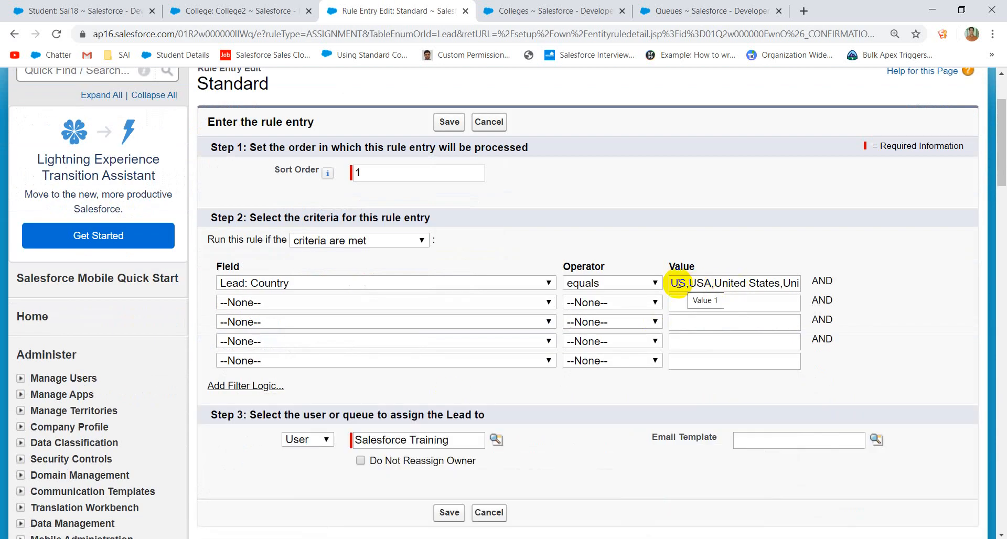
left_click_drag(676, 283, 877, 291)
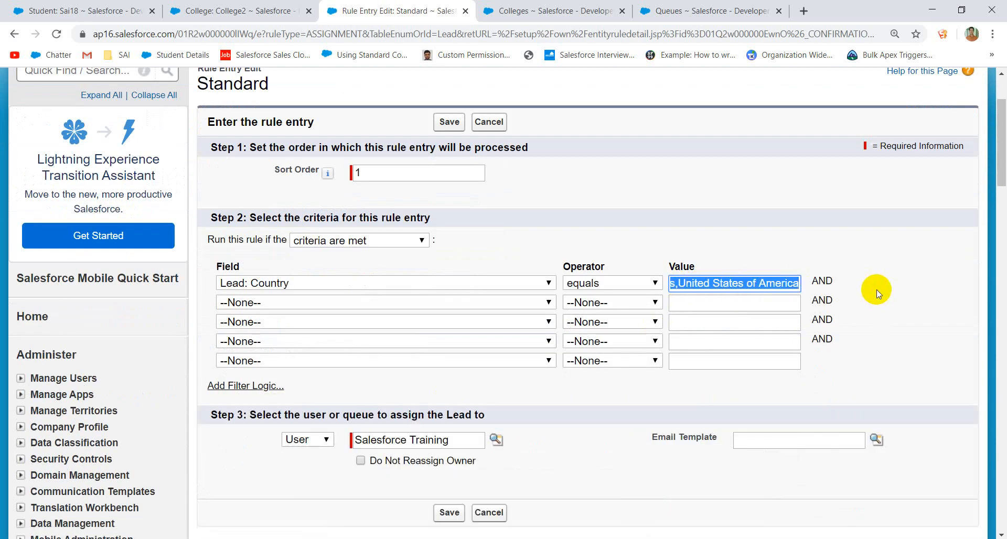
key("BackSpace")
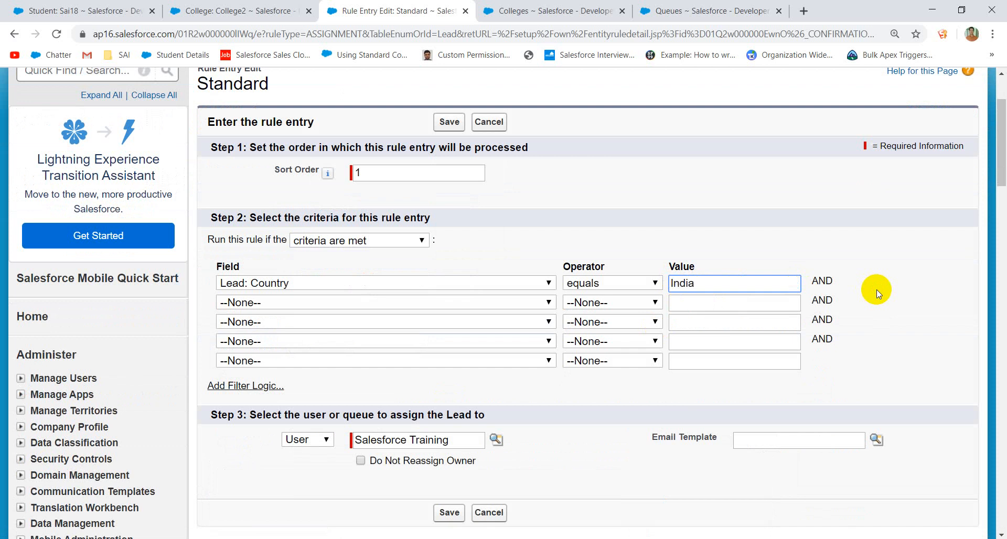
Change the first rule entry's assignee type to Queue and choose IND Queue.
scroll(706, 295, "down", 1)
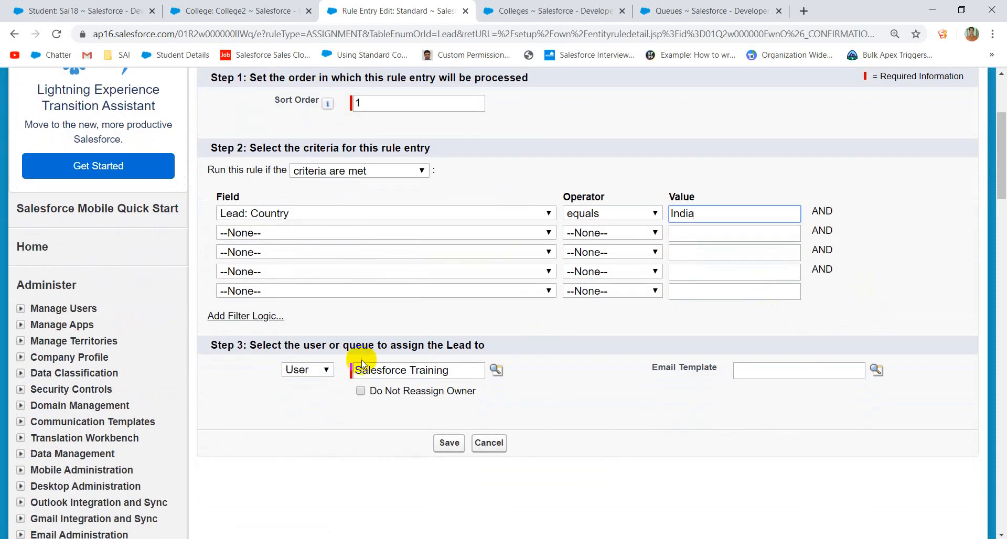
left_click(309, 370)
left_click(301, 398)
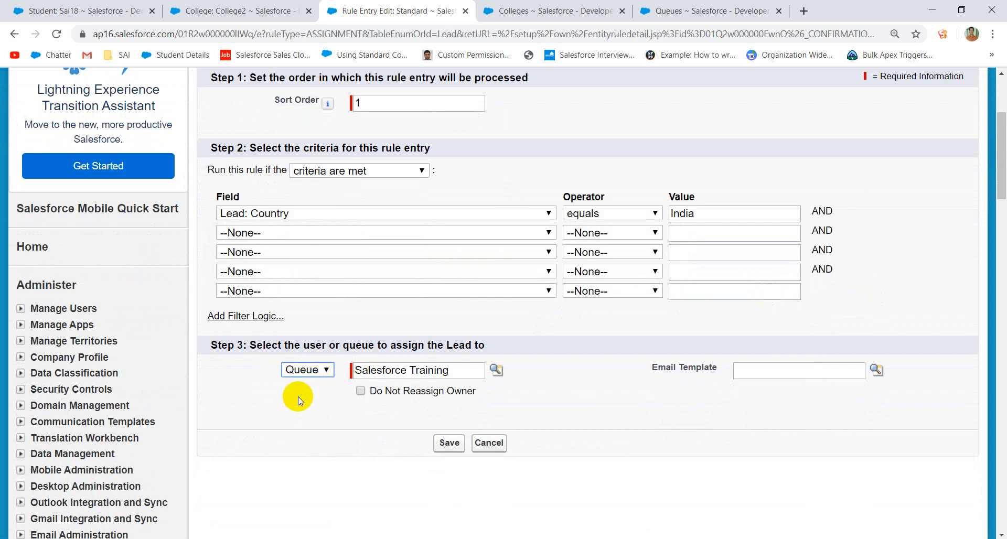
key("Tab")
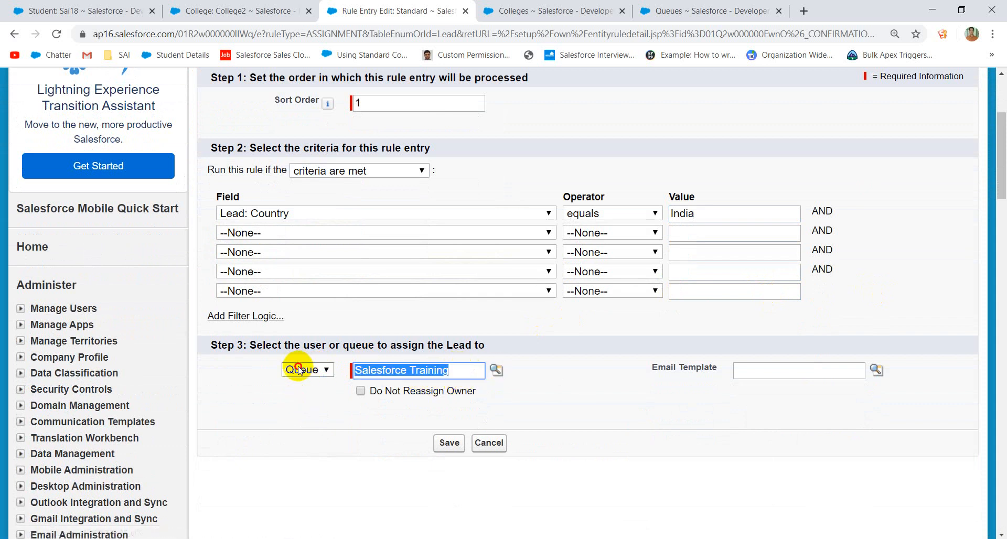
key("BackSpace")
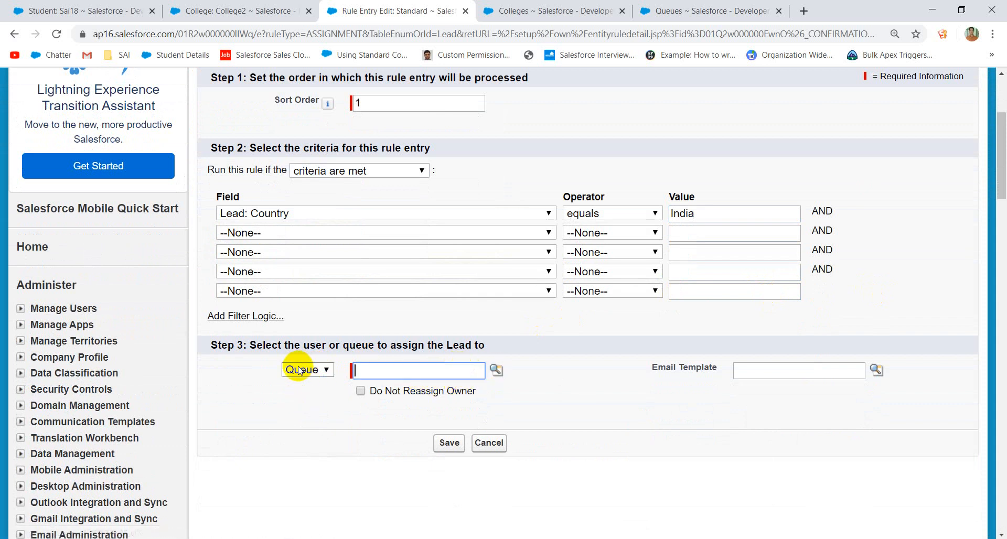
left_click(494, 370)
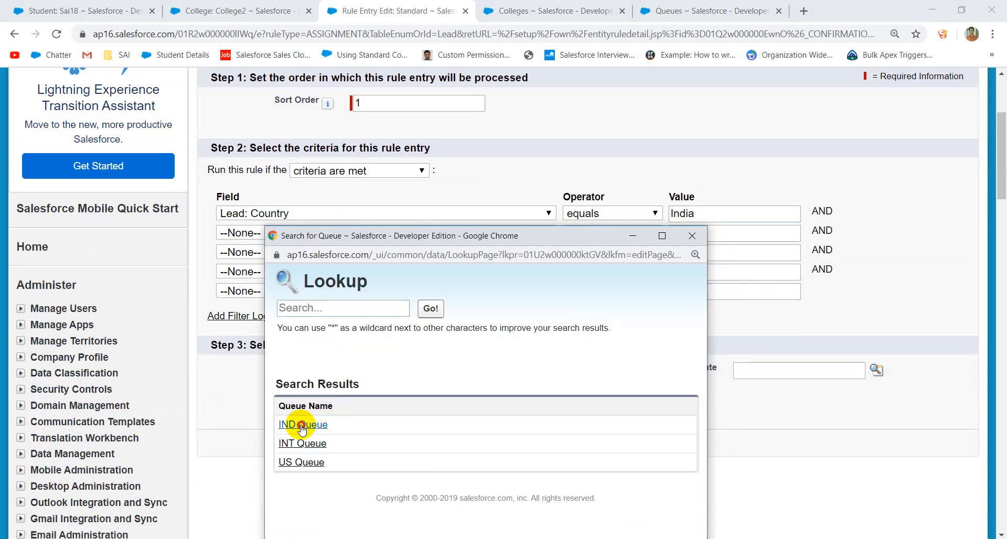
left_click(292, 362)
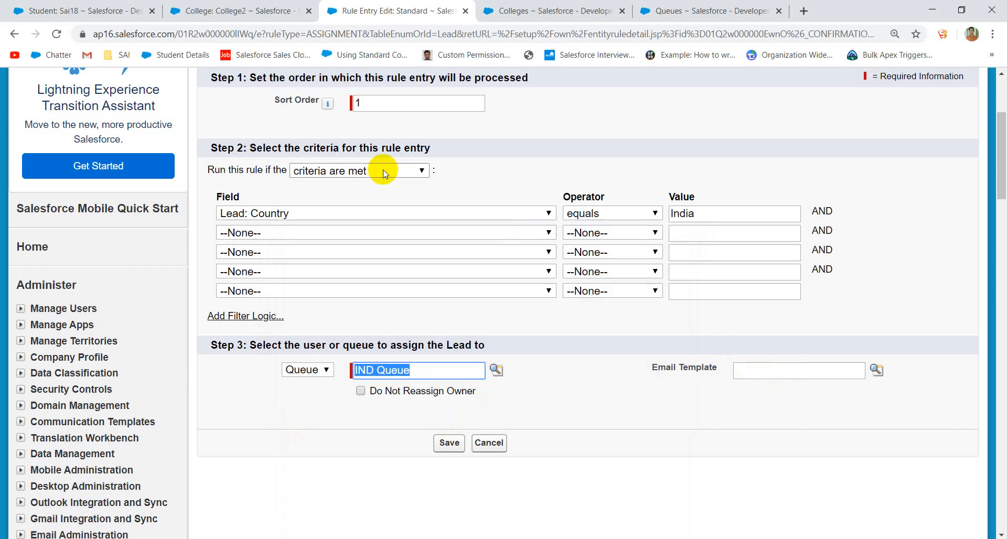
Review the rule's run condition options, keep "criteria are met", and save the first rule entry.
left_click(349, 170)
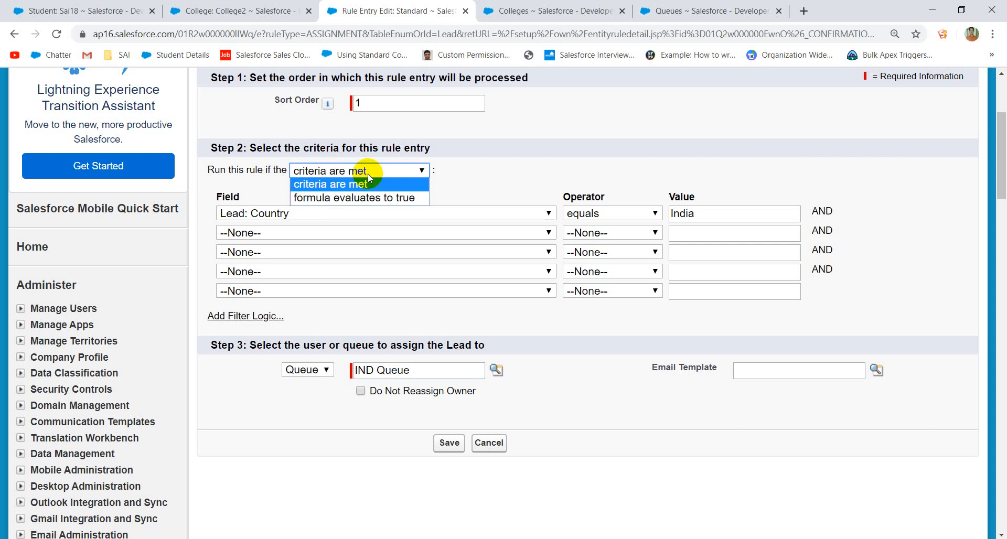
left_click(486, 189)
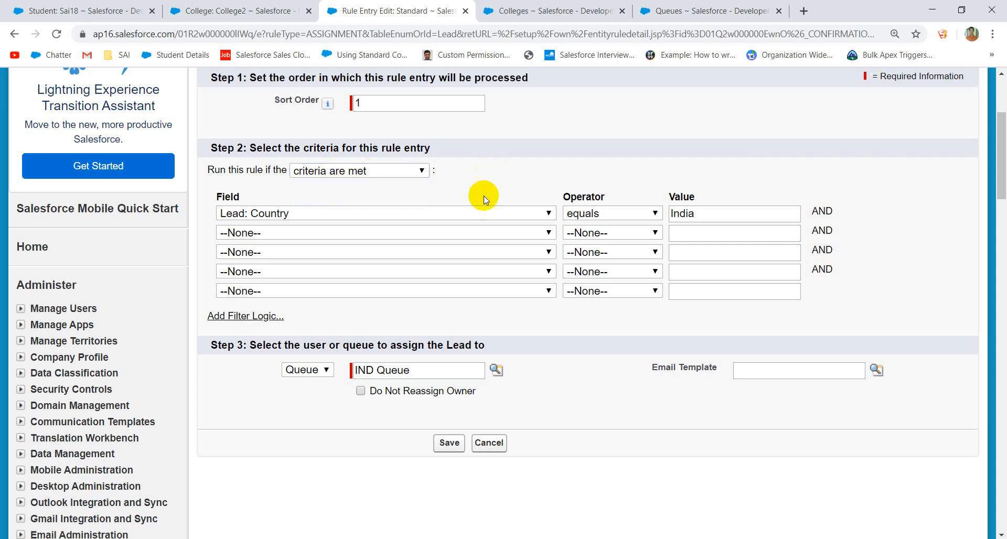
left_click(446, 442)
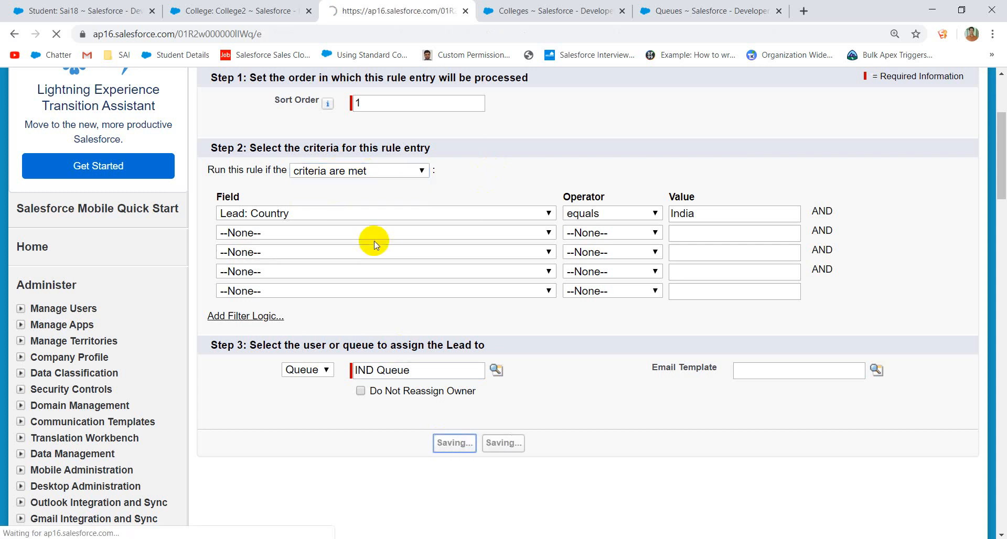
Open the second entry of the Standard rule for editing and check its full Lead: Country criterion value.
scroll(373, 240, "down", 2)
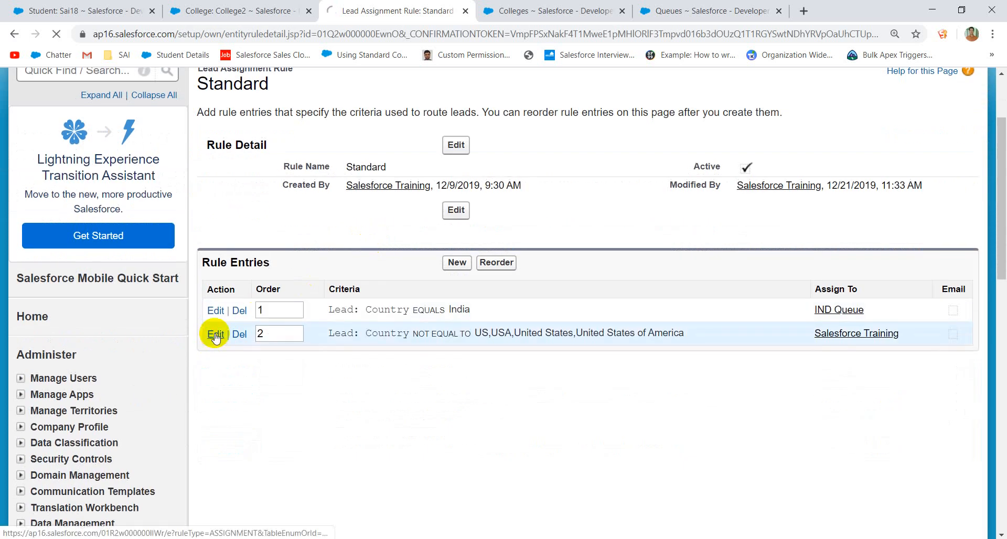
left_click(216, 335)
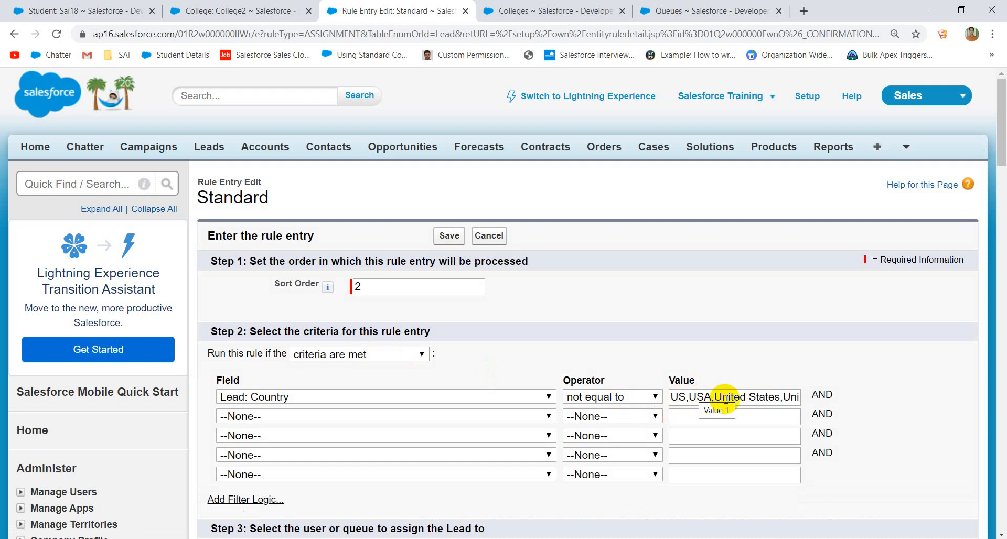
scroll(764, 372, "down", 1)
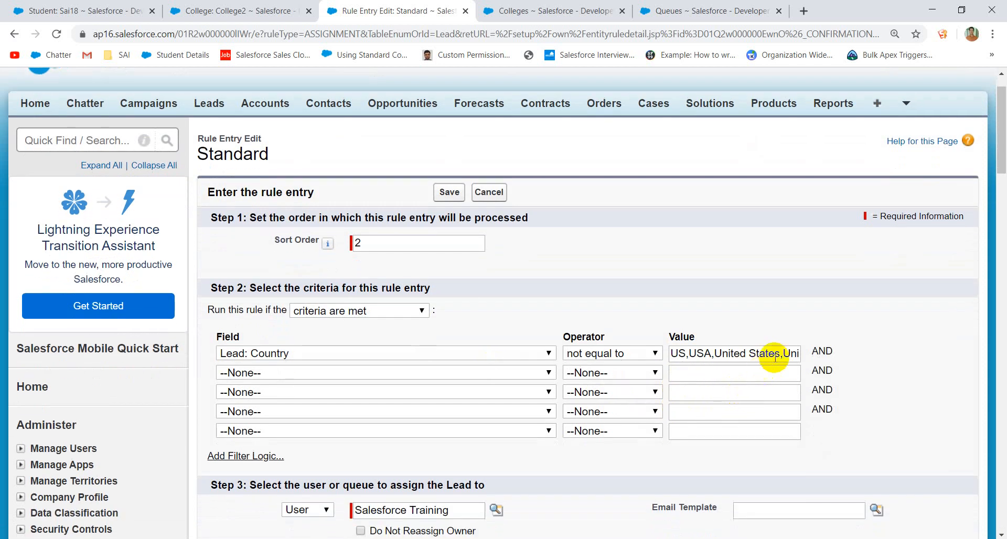
left_click_drag(781, 353, 871, 355)
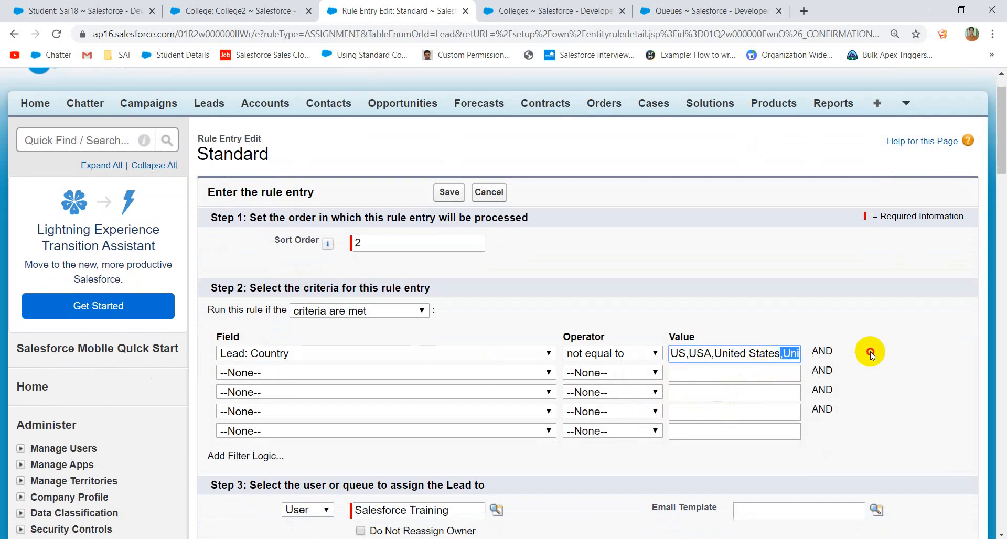
left_click(783, 353)
left_click_drag(783, 353, 882, 357)
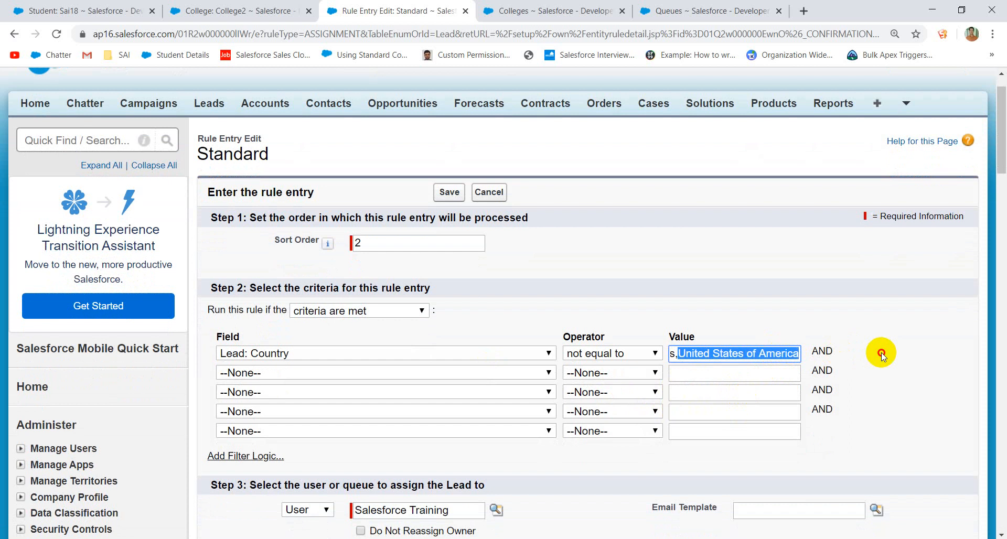
scroll(648, 371, "down", 4)
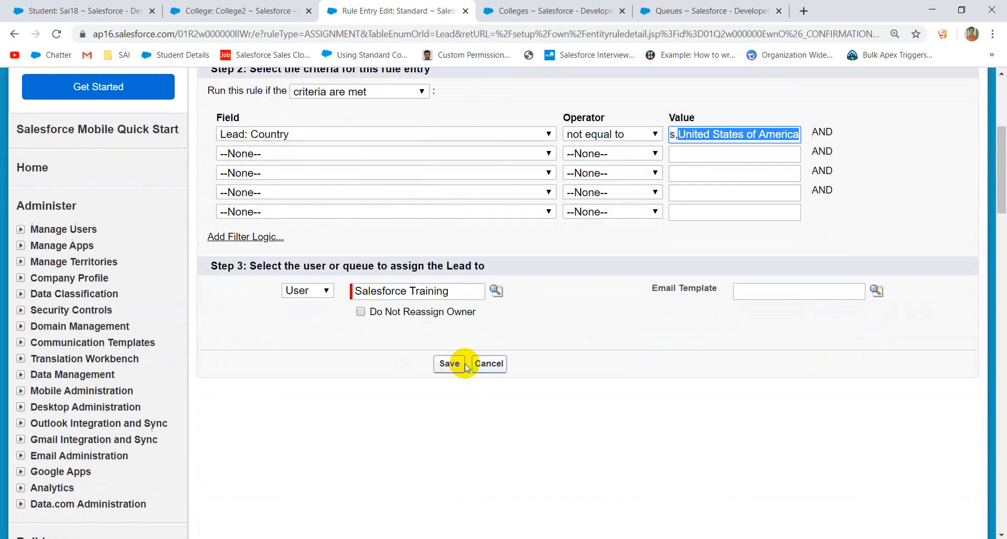
Change the second rule entry's assignee type to Queue, choose US Queue, and save the entry.
left_click(301, 289)
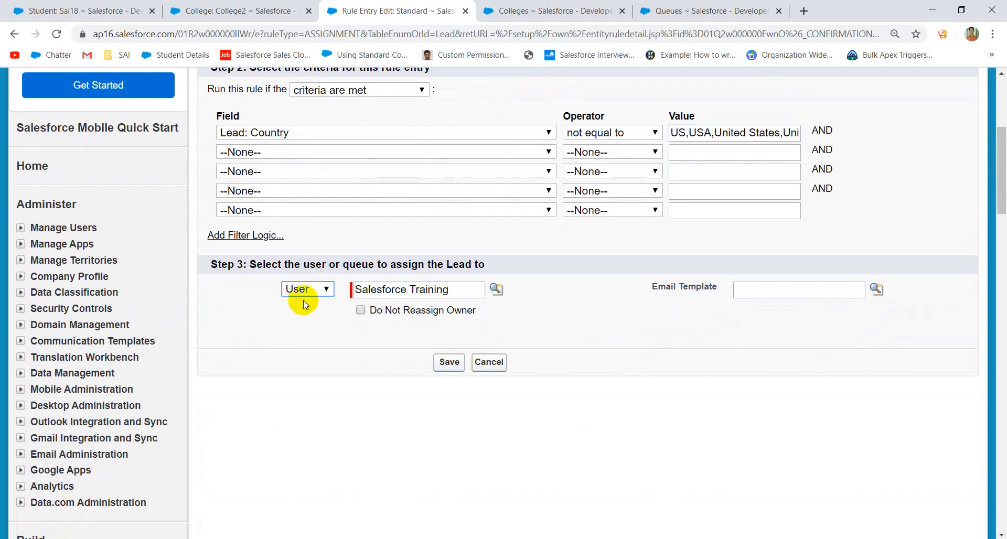
left_click(315, 292)
left_click(303, 315)
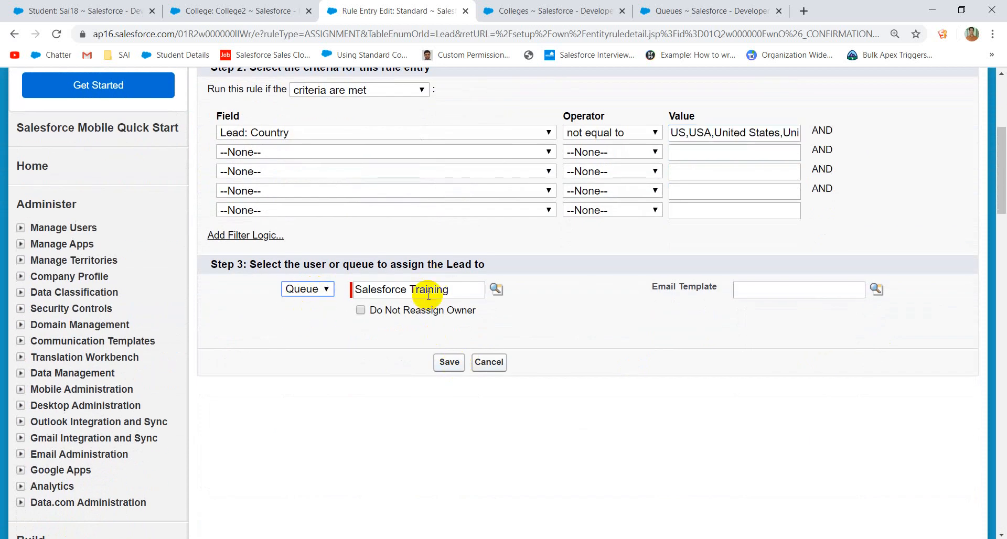
left_click_drag(473, 293, 315, 288)
key("BackSpace")
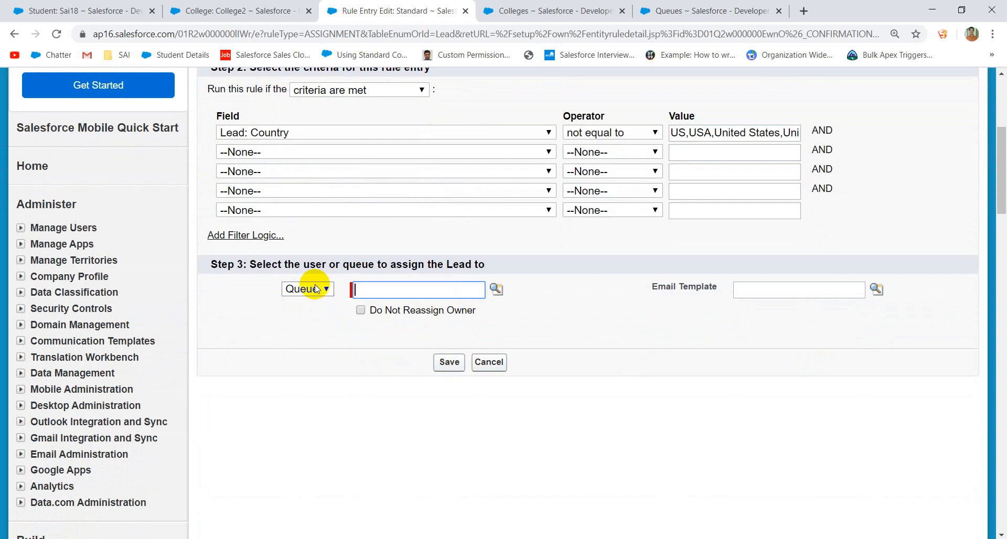
left_click(496, 289)
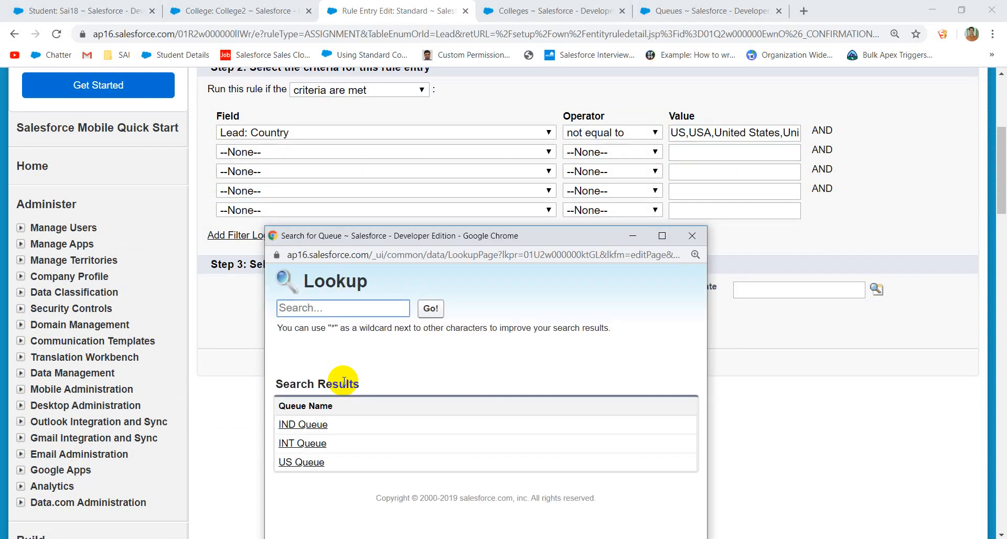
left_click(302, 462)
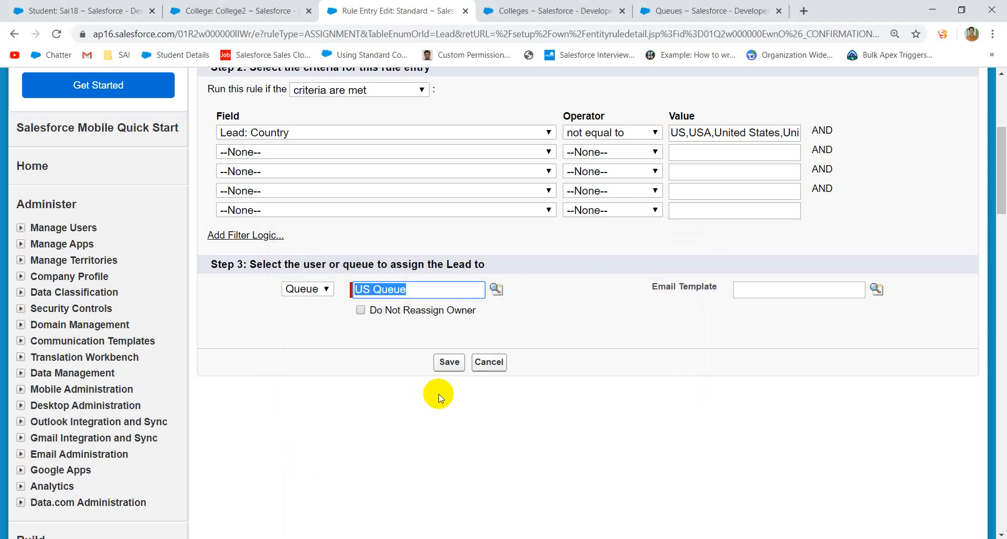
left_click(449, 366)
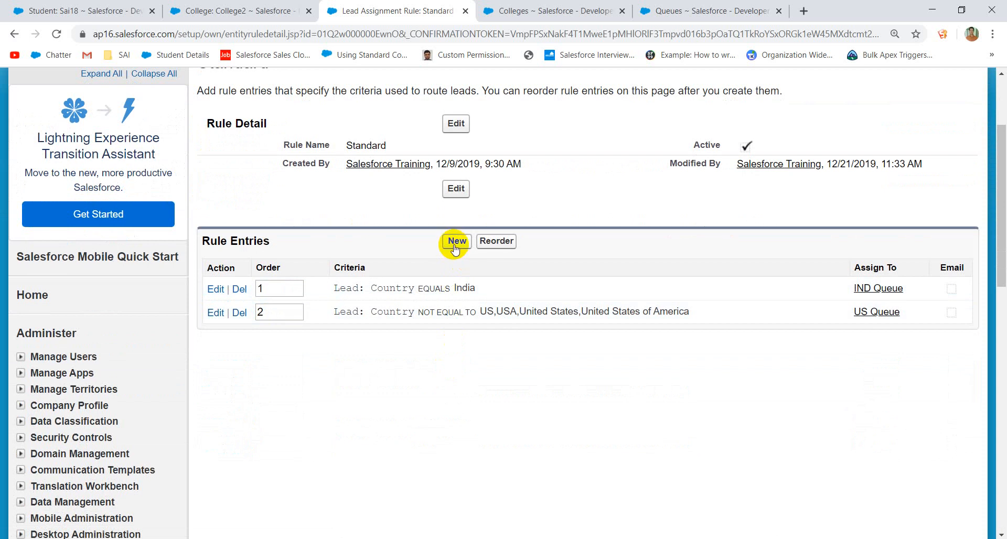
Start a new entry in the Standard lead assignment rule with sort order 3.
left_click(455, 249)
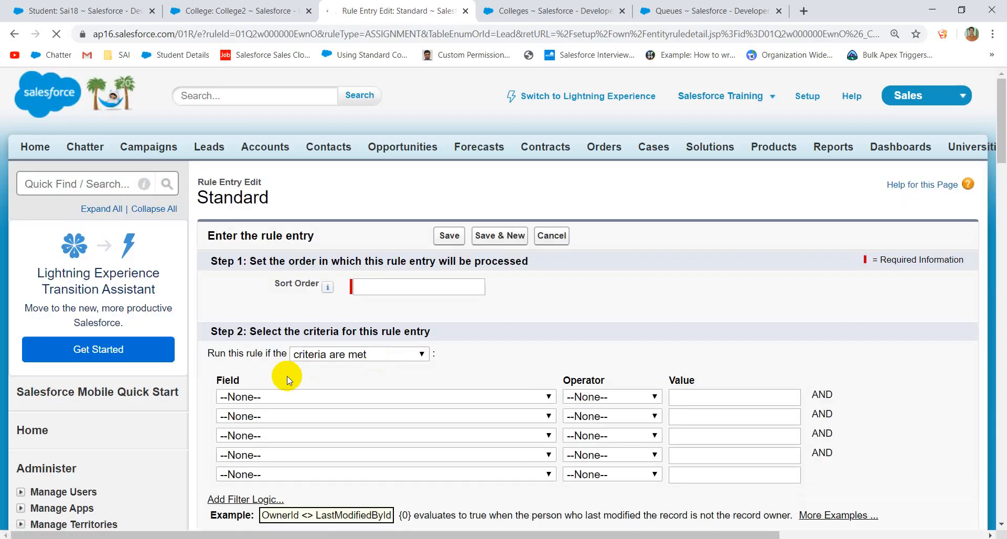
scroll(254, 393, "down", 1)
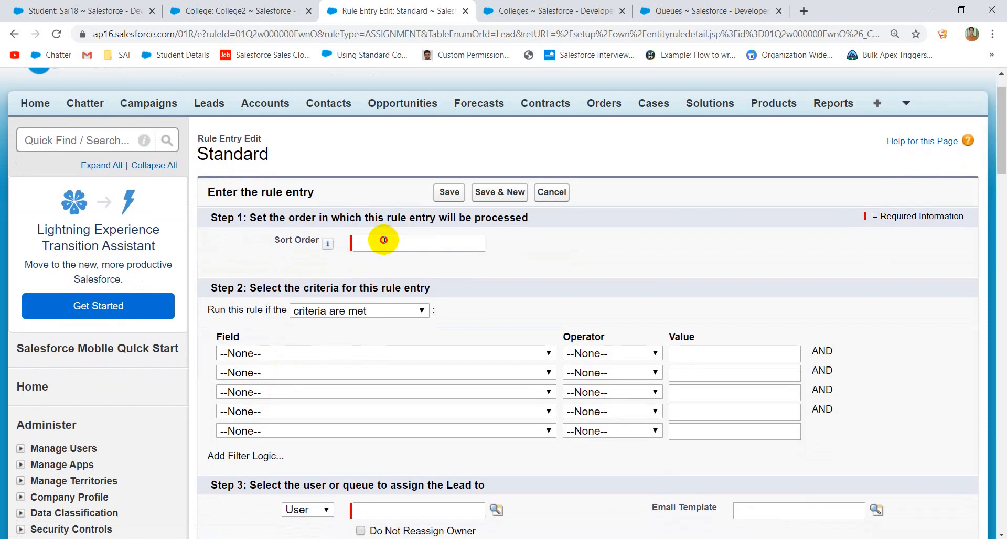
left_click(384, 240)
type("3")
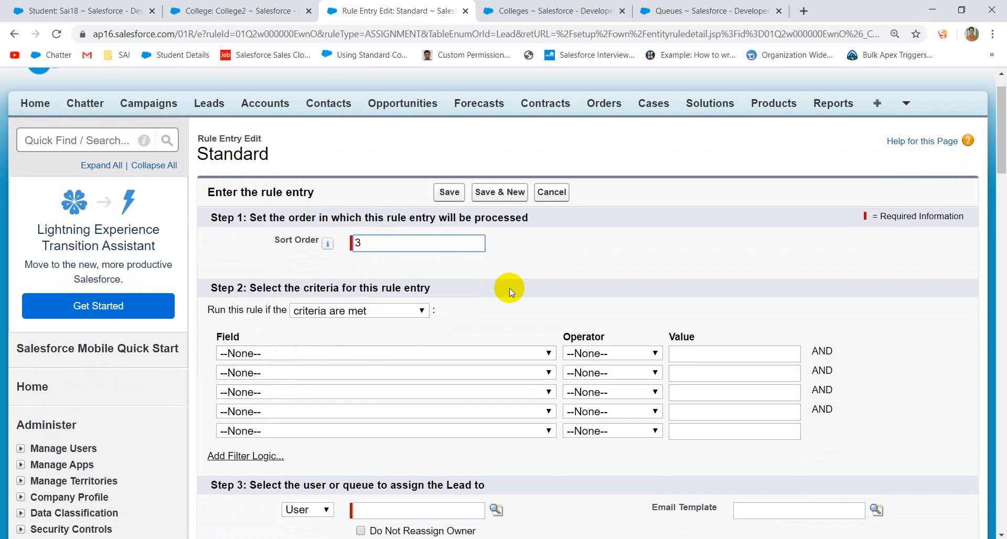
Assign the new rule entry to the queue INT Queue, leaving its criteria blank, and save it.
scroll(562, 426, "down", 2)
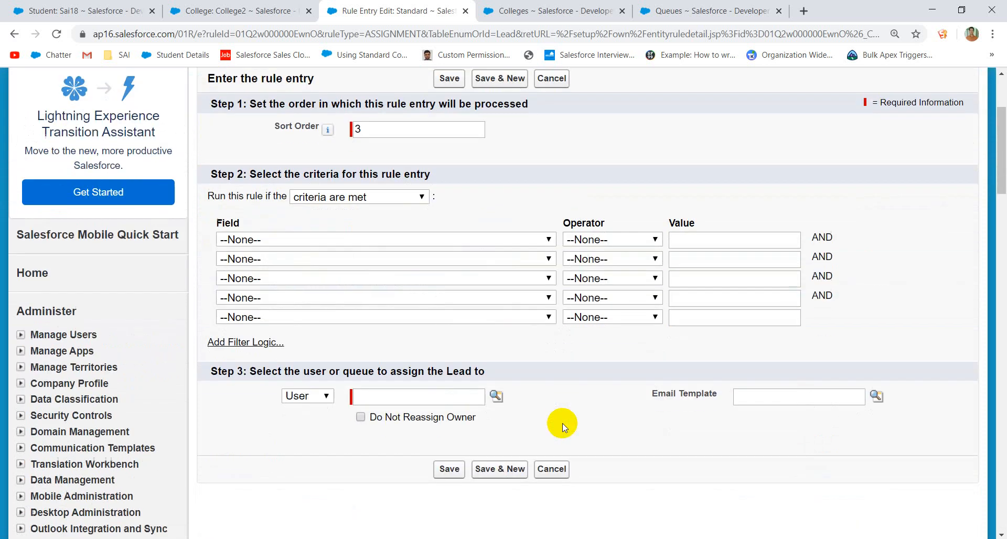
left_click(323, 399)
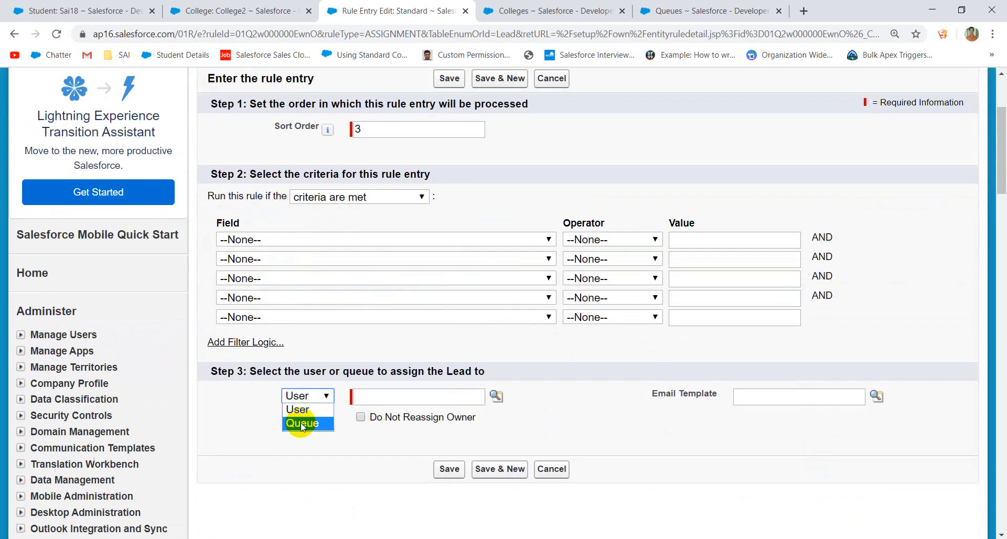
left_click(294, 423)
left_click(495, 399)
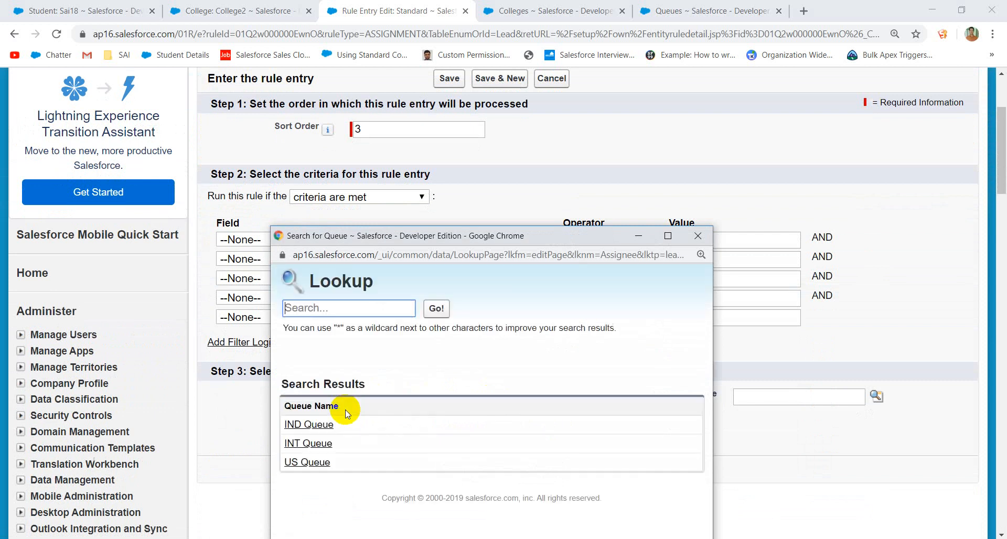
left_click(314, 442)
left_click(448, 467)
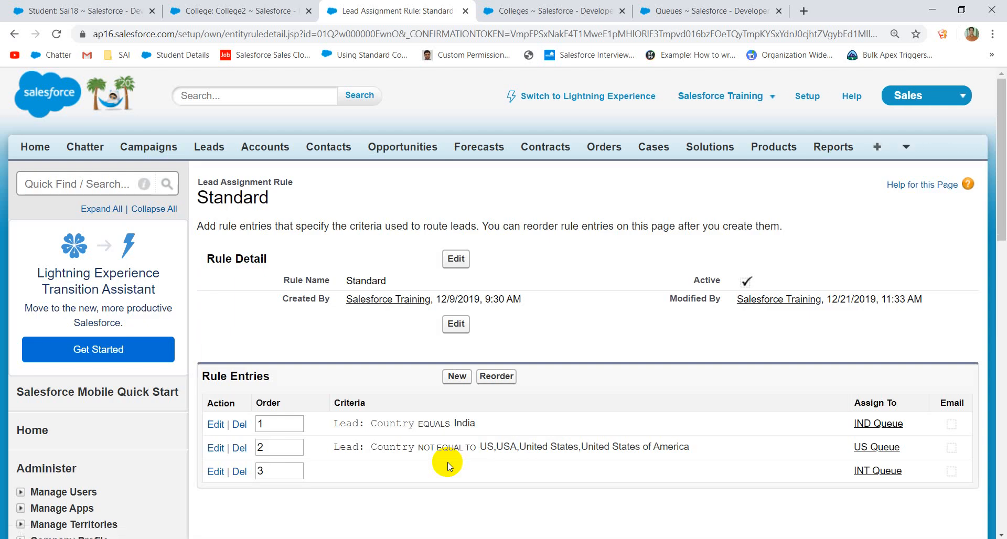
Examine the country criteria and assigned queues of the three rule entries in their processing order.
scroll(448, 461, "down", 1)
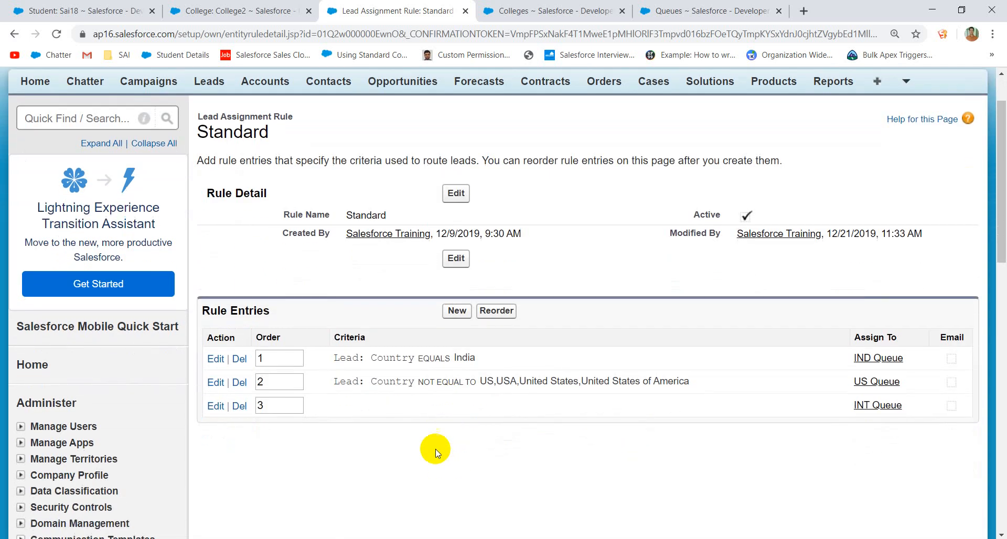
triple_click(454, 360)
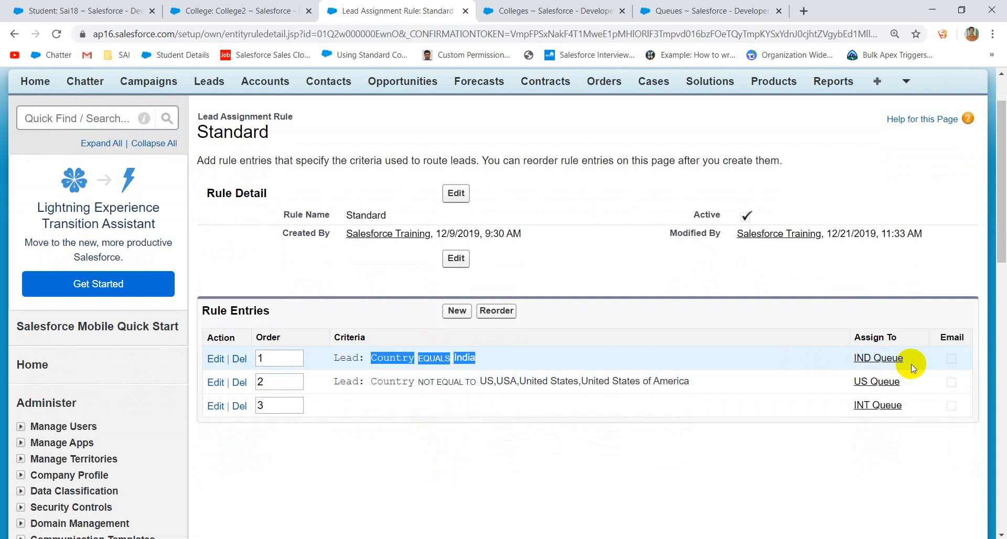
left_click(481, 387)
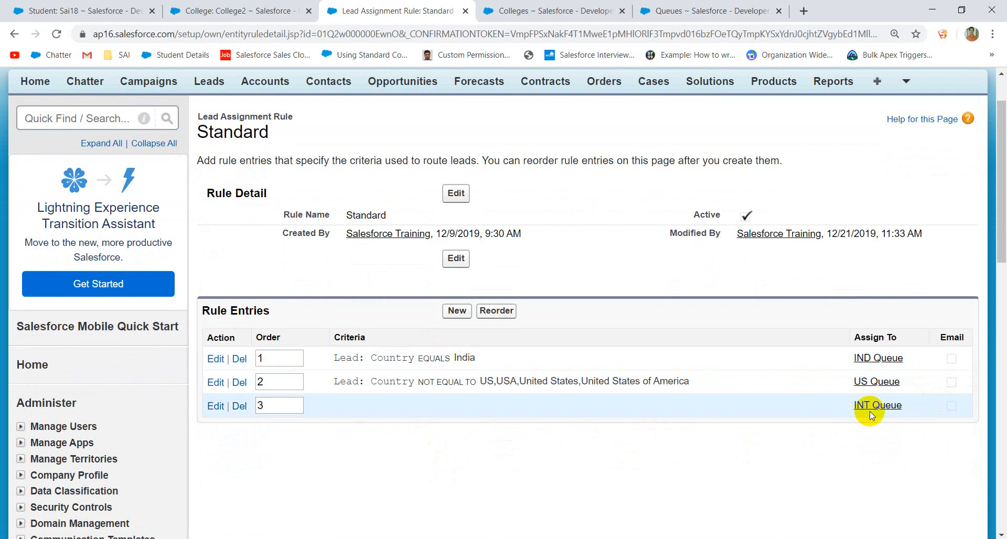
left_click_drag(375, 359, 502, 362)
left_click(502, 359)
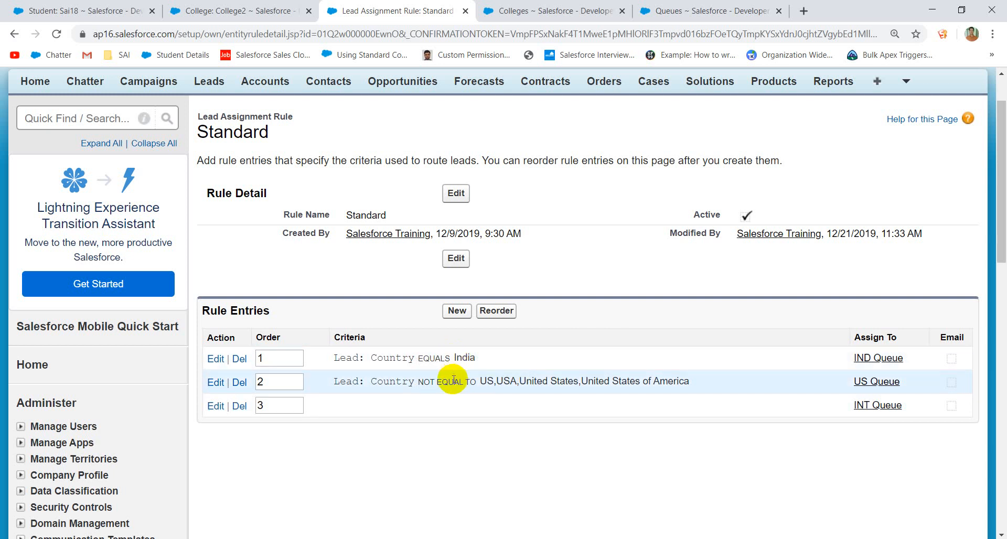
left_click_drag(398, 343, 422, 359)
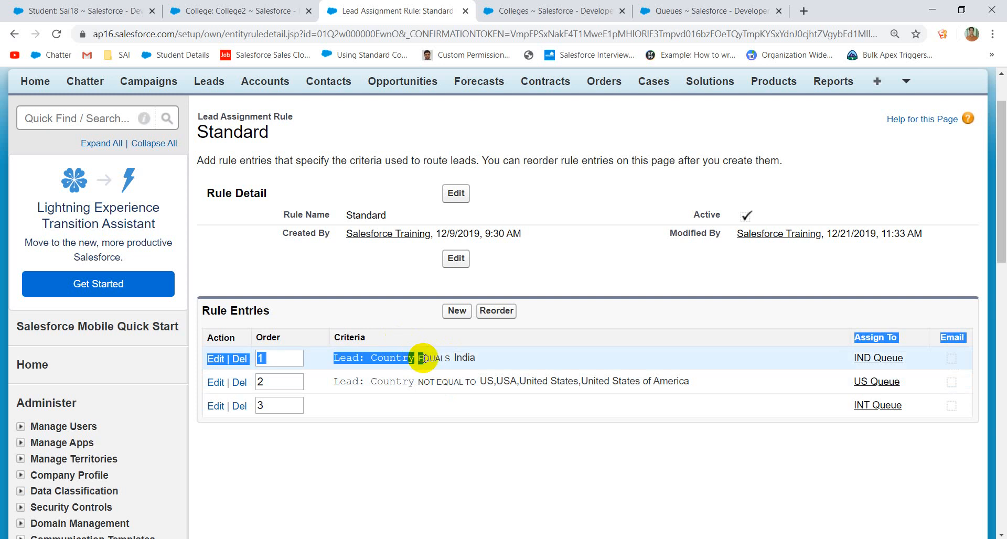
left_click(423, 359)
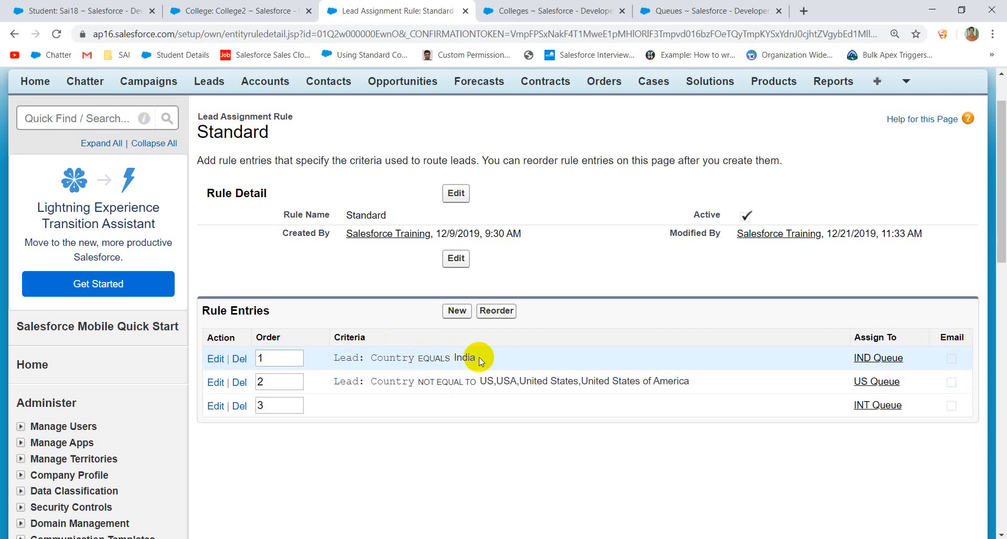
left_click_drag(480, 357, 362, 361)
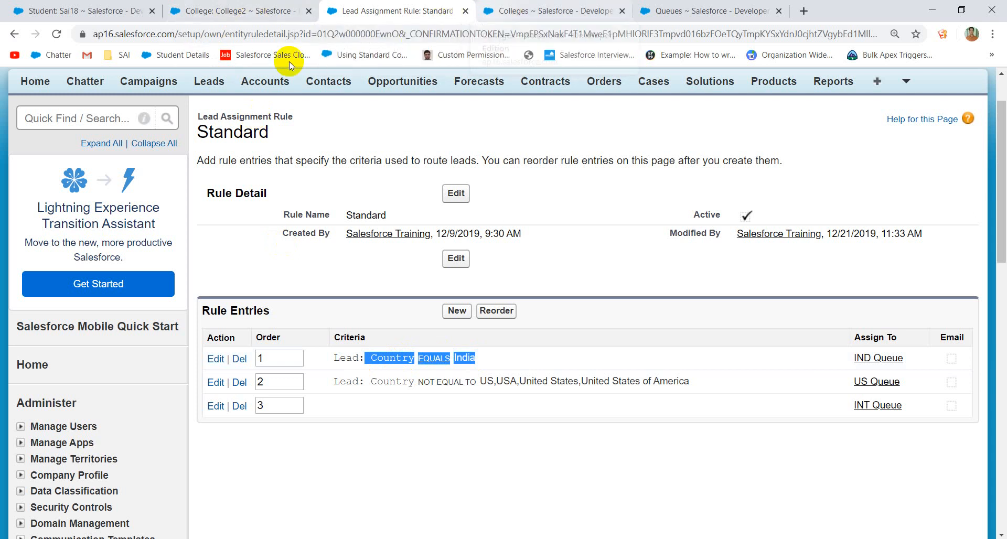
Start a new lead with the last name Email testing1 and the company CTS.
left_click(209, 85)
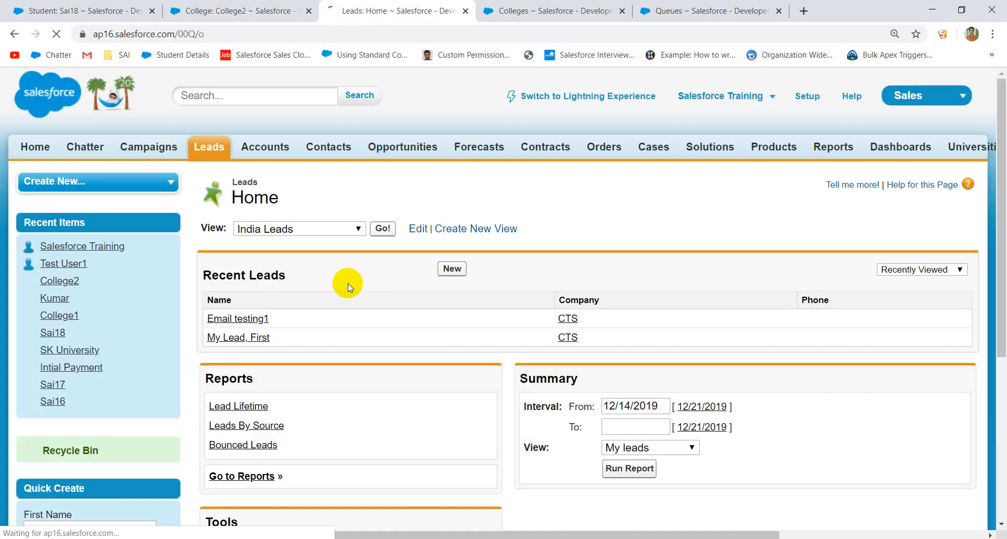
scroll(348, 284, "down", 1)
left_click(453, 206)
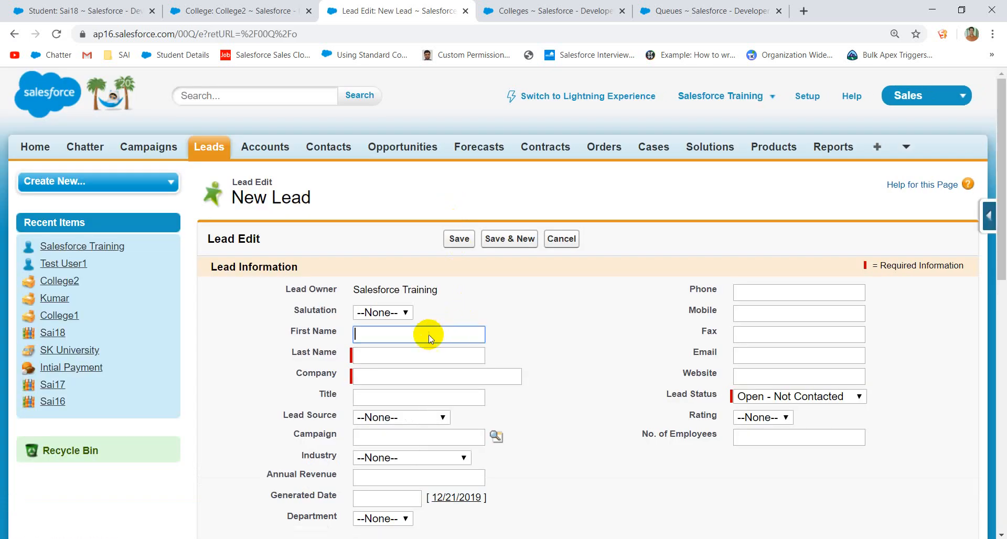
left_click(393, 355)
left_click(373, 379)
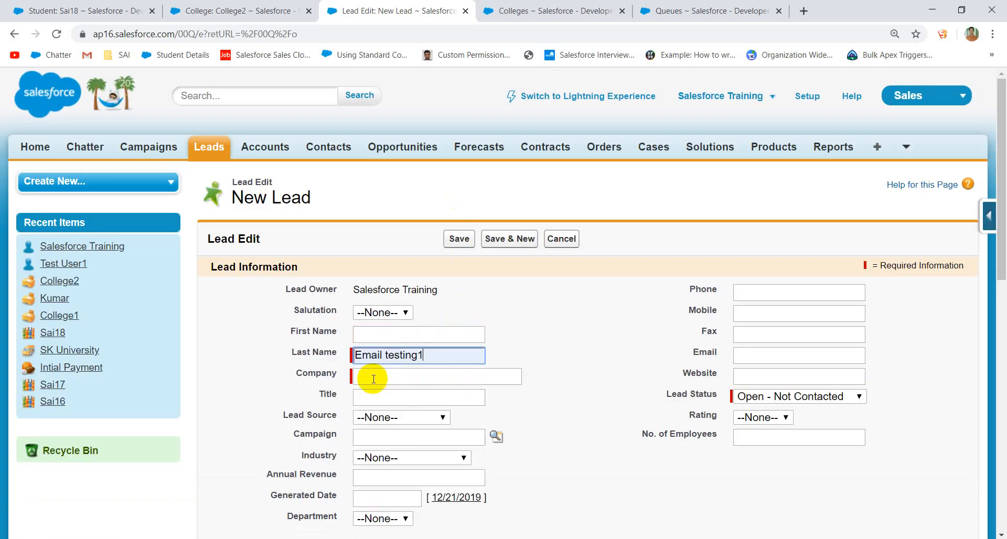
left_click(374, 379)
left_click(373, 401)
Set the new lead's country to India in its address information.
scroll(529, 351, "down", 3)
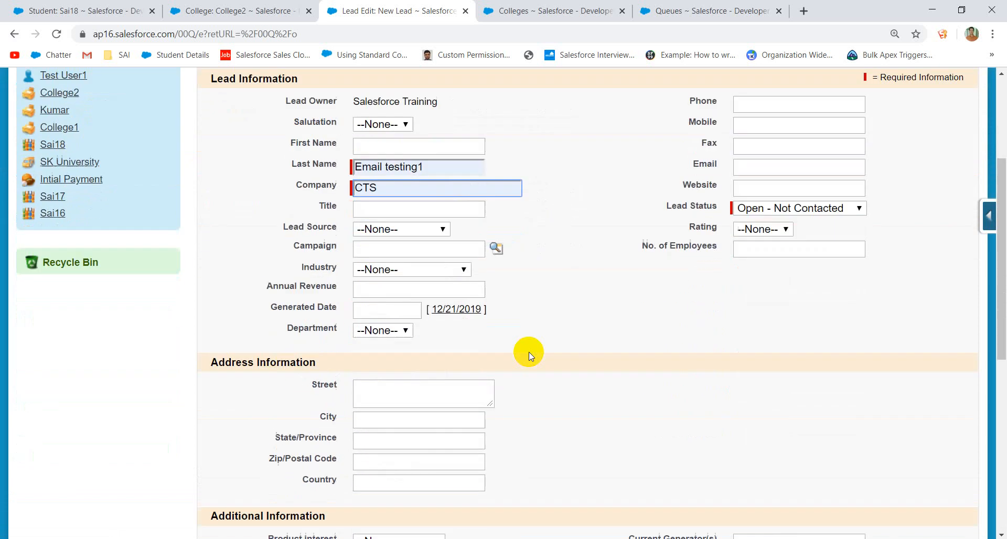
scroll(528, 352, "down", 4)
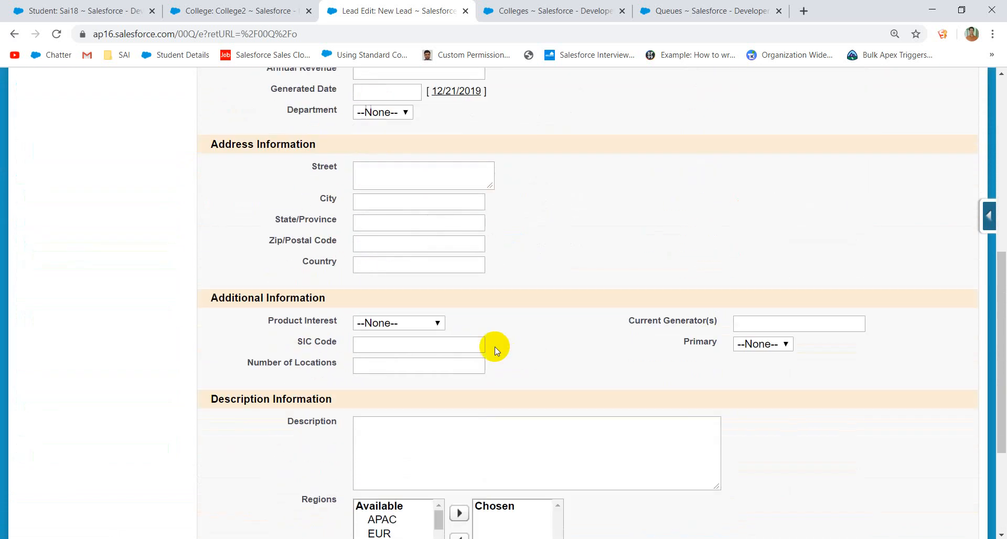
left_click(410, 266)
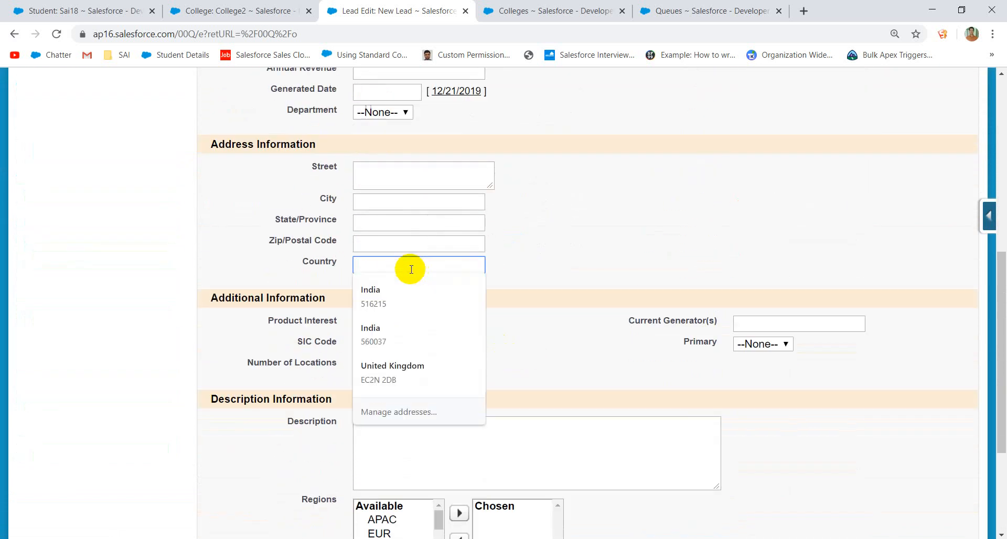
type("India")
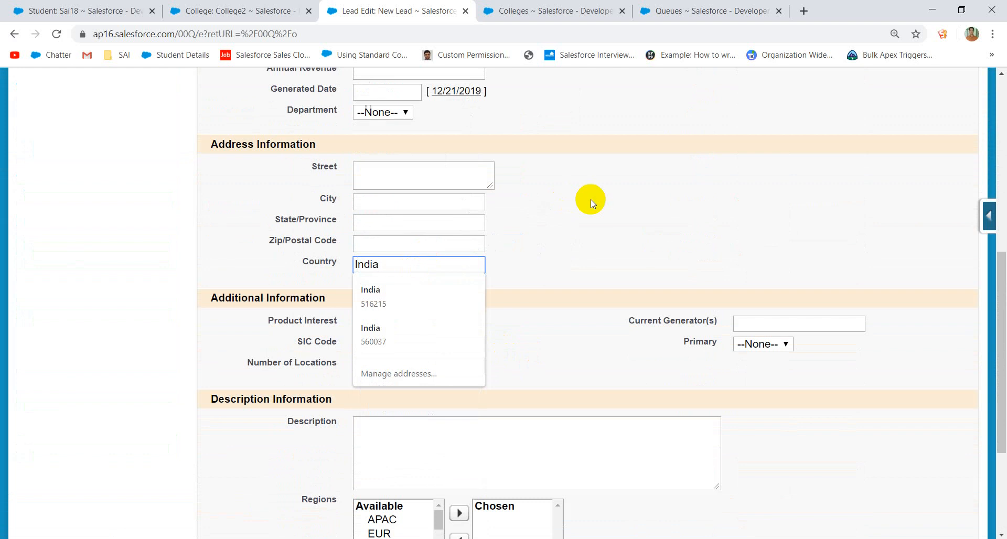
left_click(591, 199)
Enable assignment using the active assignment rule for the new lead and save it.
scroll(519, 265, "down", 3)
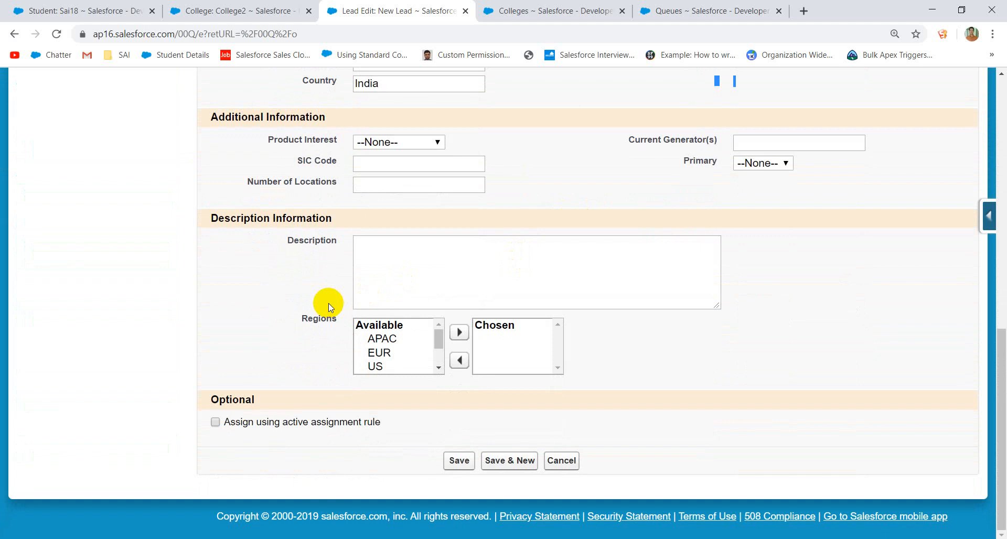
left_click(216, 423)
left_click(448, 461)
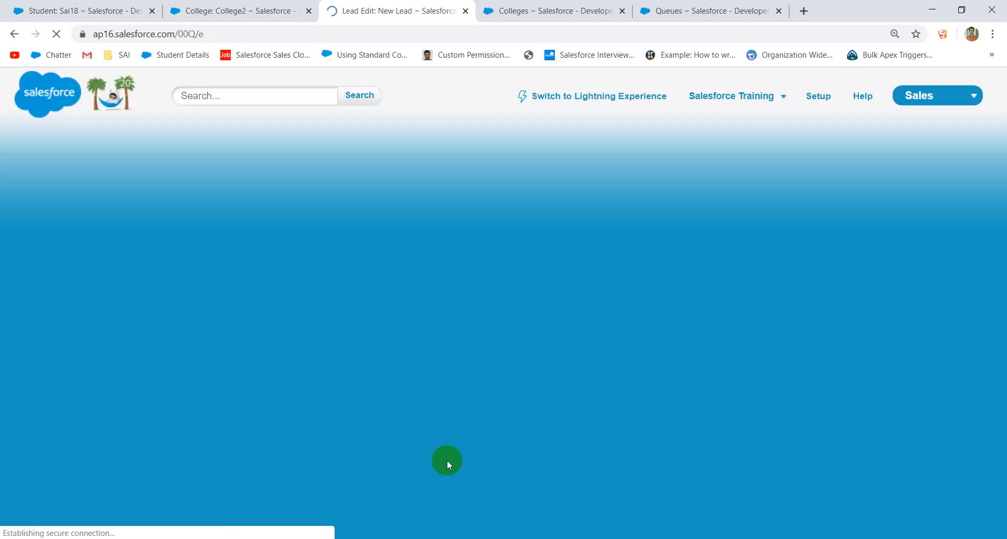
Review the new lead's assignment rule option and open the Lead Assignment Rules setup page.
scroll(552, 343, "down", 5)
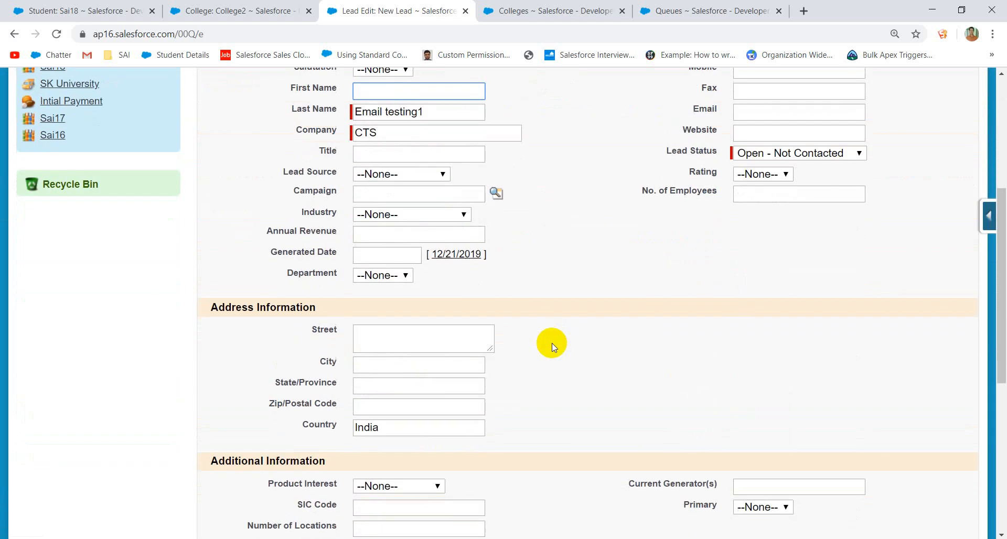
scroll(552, 343, "down", 7)
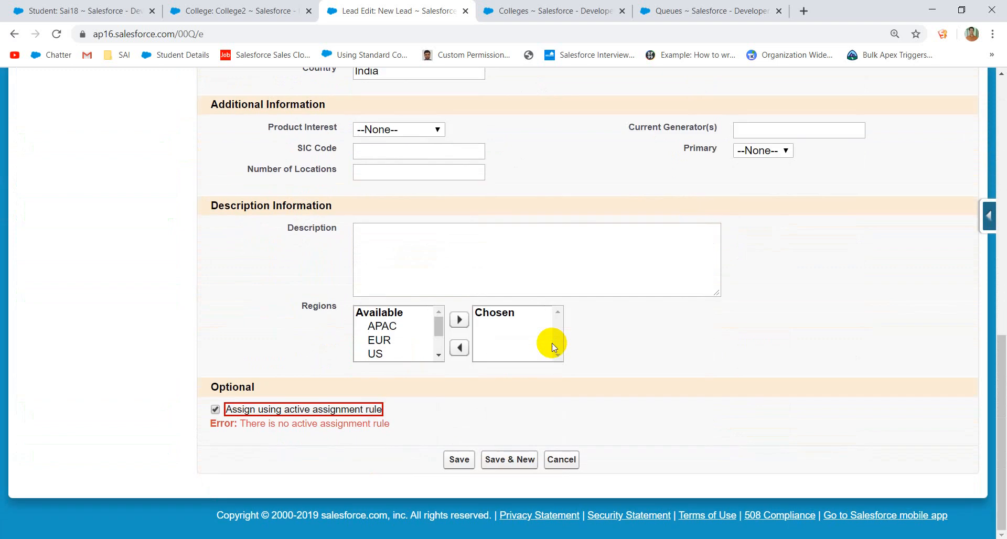
left_click(253, 13)
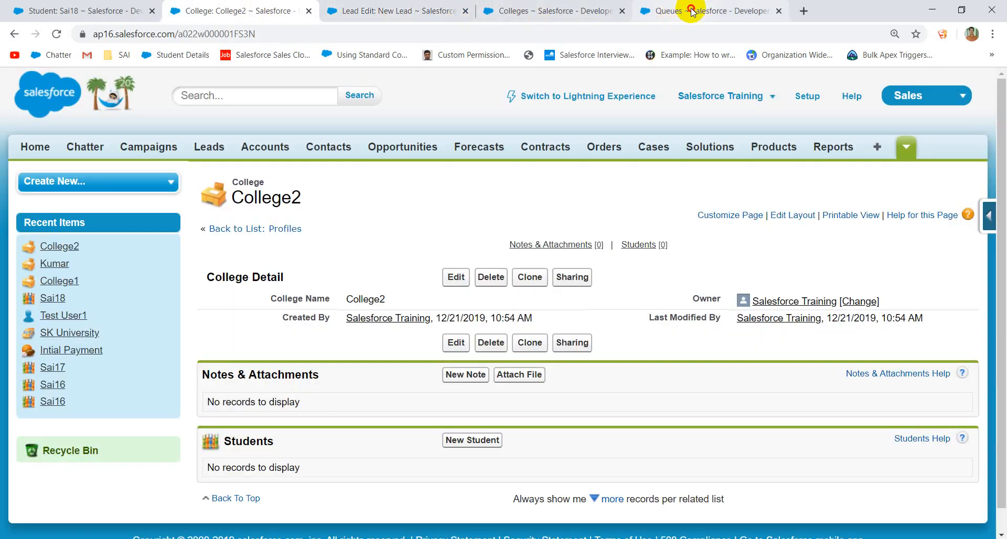
left_click(674, 14)
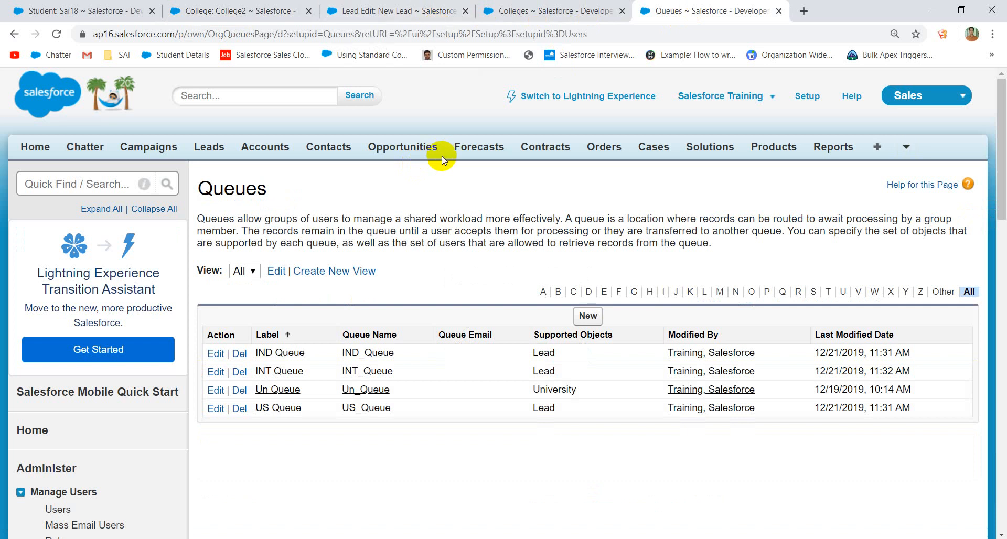
left_click(63, 185)
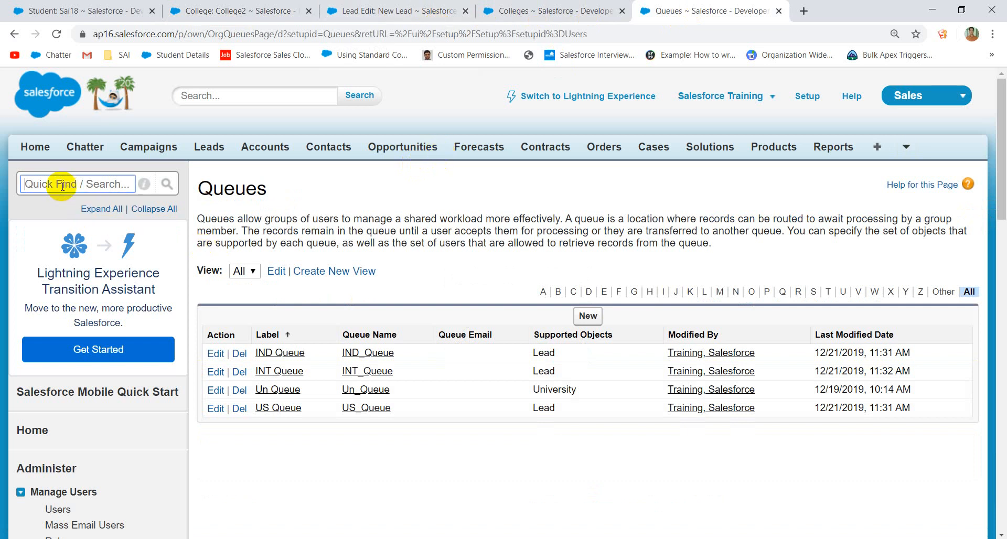
type("Assign")
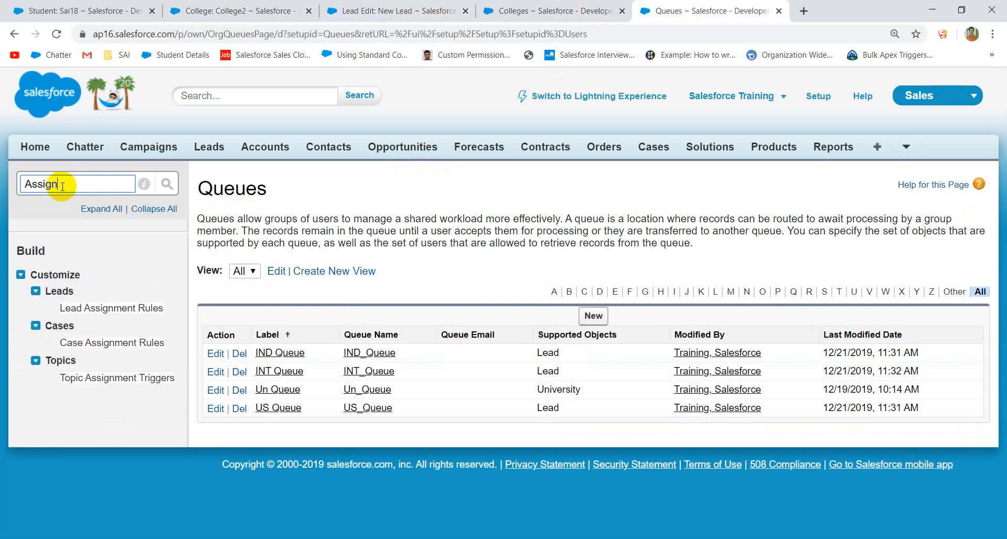
left_click(107, 308)
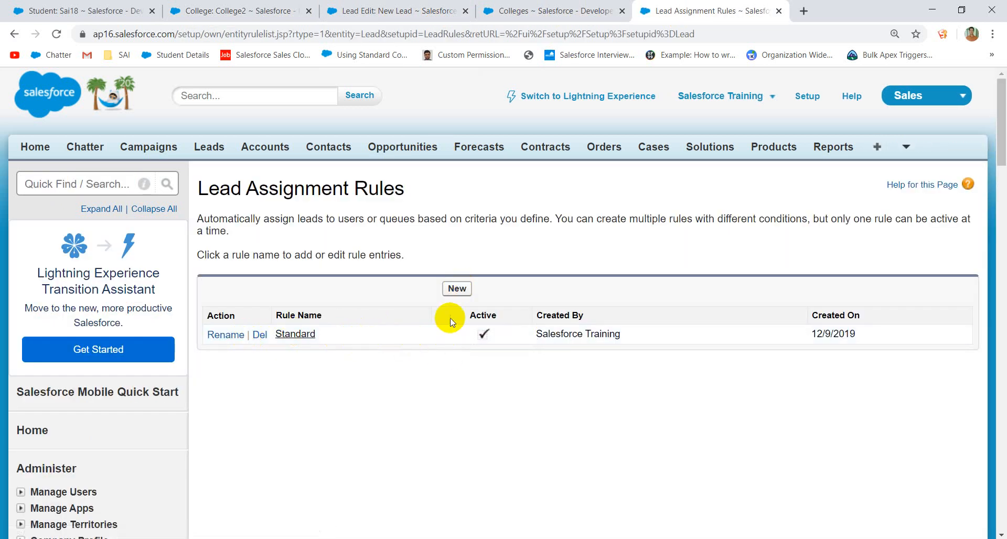
Edit the Standard lead assignment rule and save it with Active enabled.
left_click(281, 338)
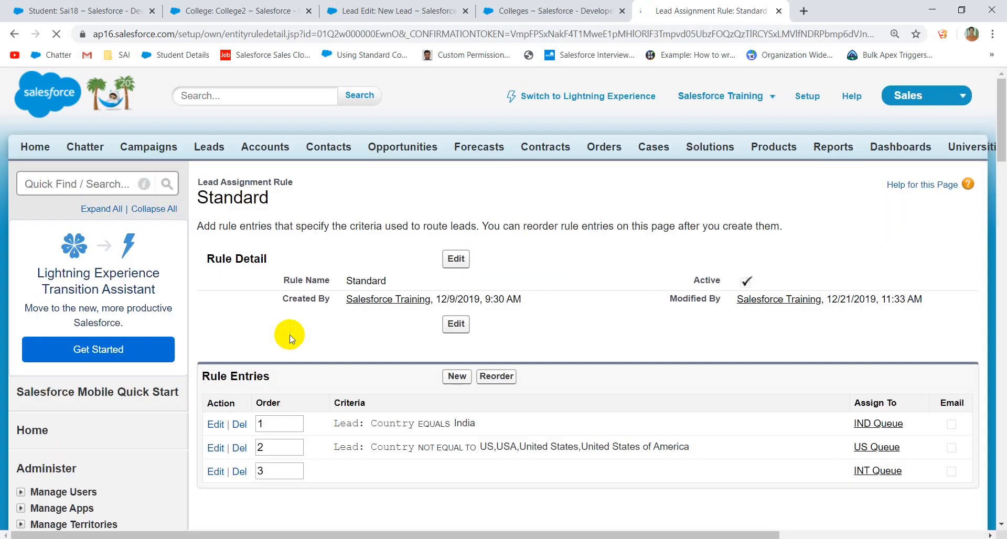
left_click(456, 260)
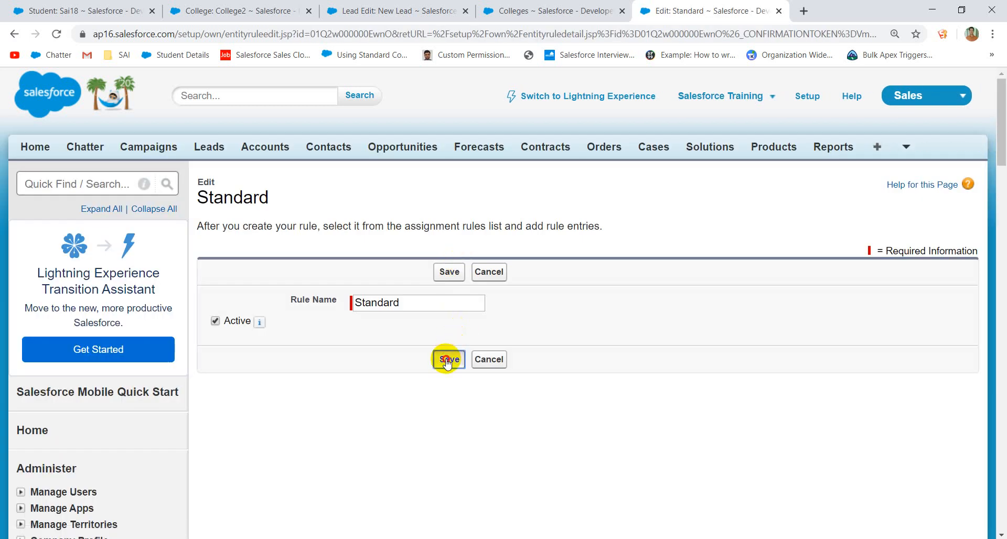
left_click(447, 361)
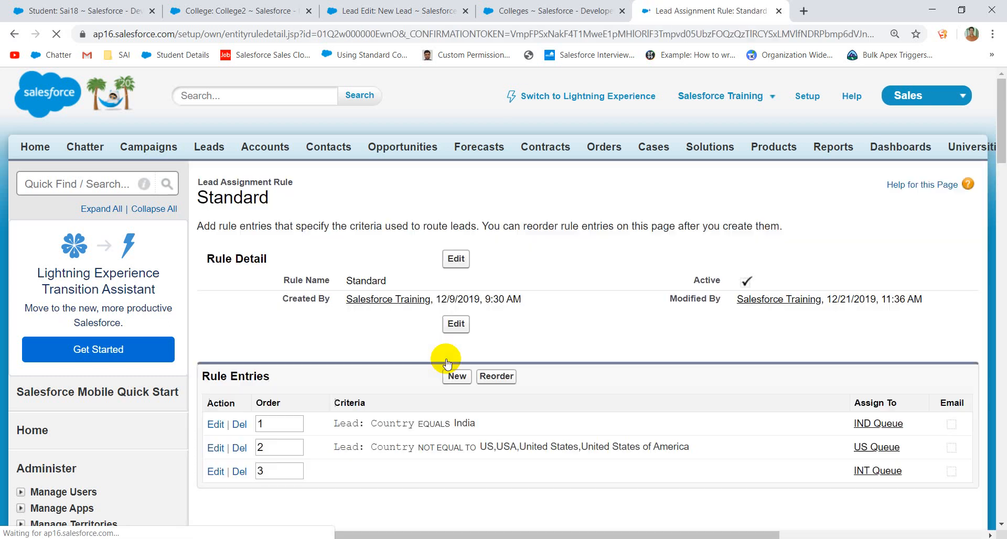
left_click(65, 183)
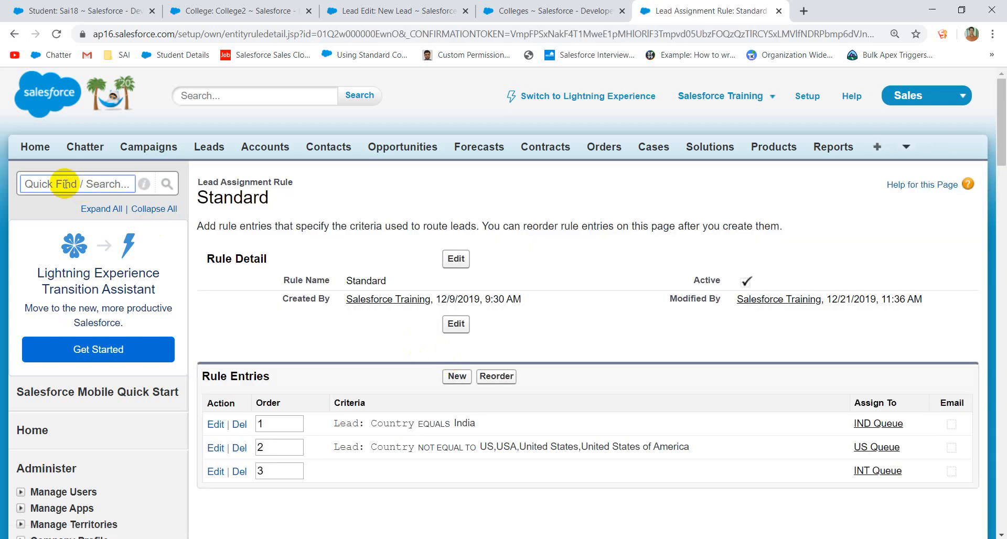
type("Sales")
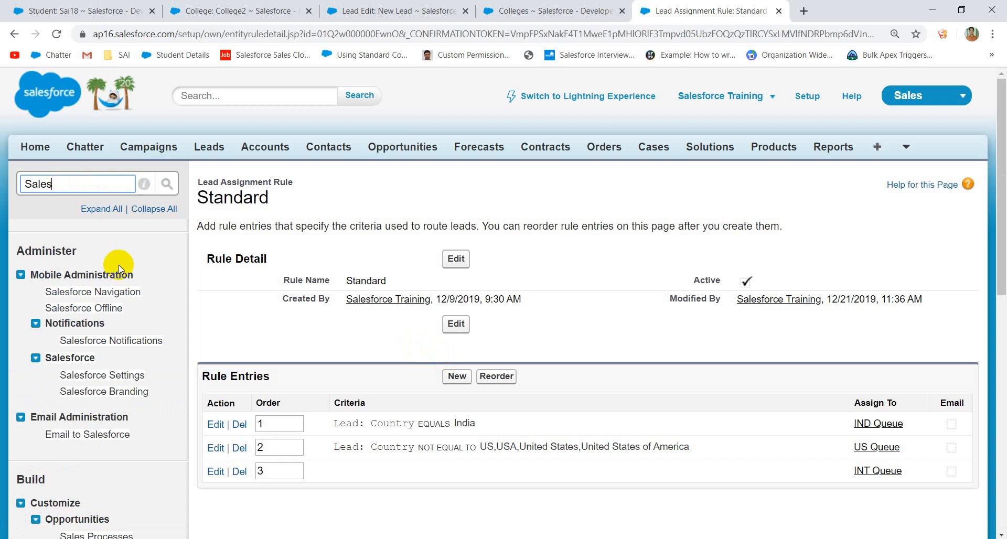
scroll(113, 252, "down", 3)
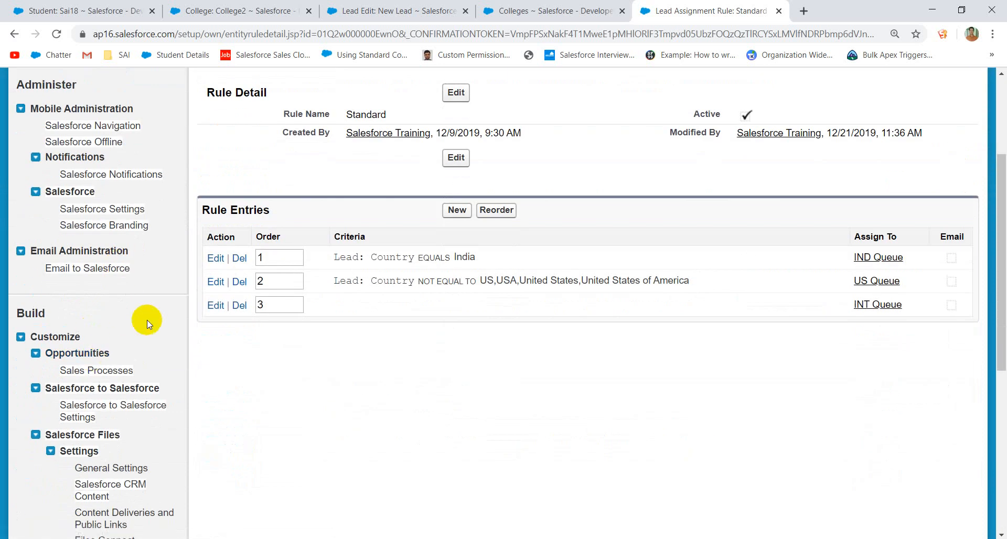
left_click_drag(147, 320, 143, 523)
scroll(132, 307, "up", 2)
scroll(132, 307, "up", 2)
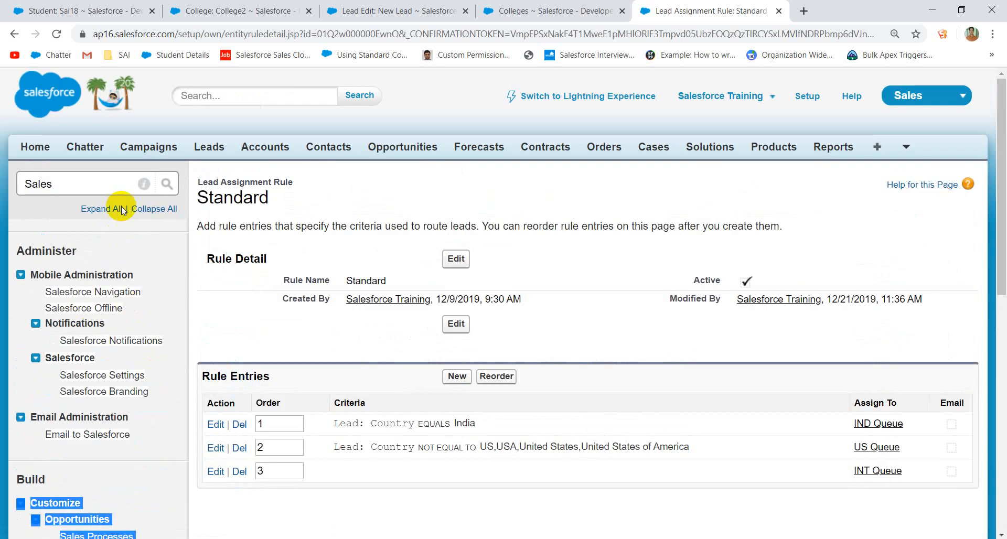
Search setup for Lead P and open the Lead Processes page.
left_click_drag(65, 184, 1, 188)
type("Lezd")
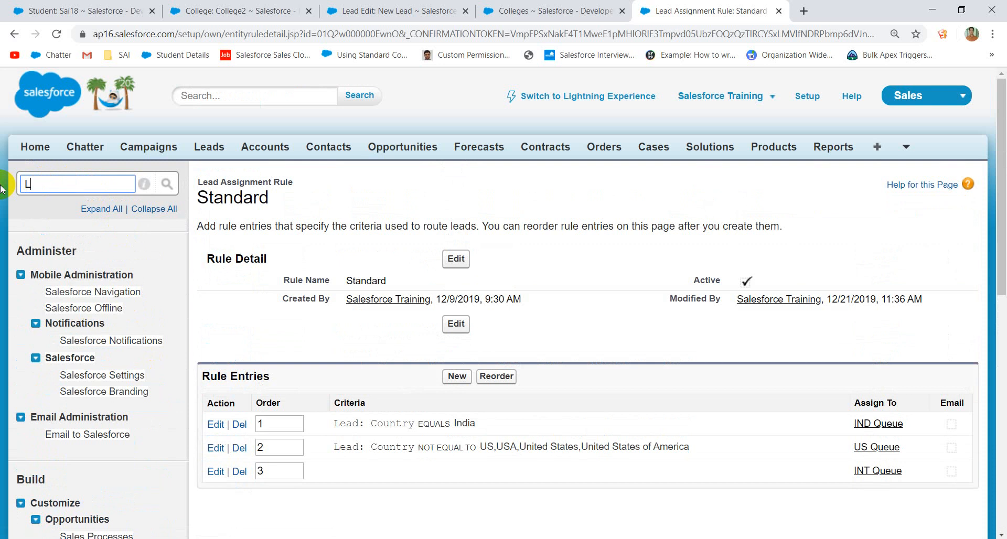
key("BackSpace")
type("ad")
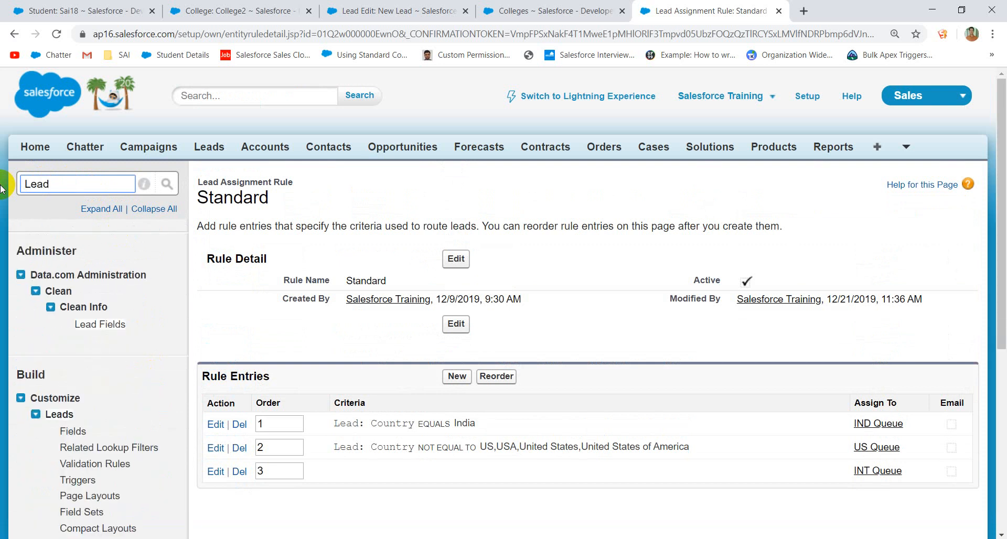
type(" P")
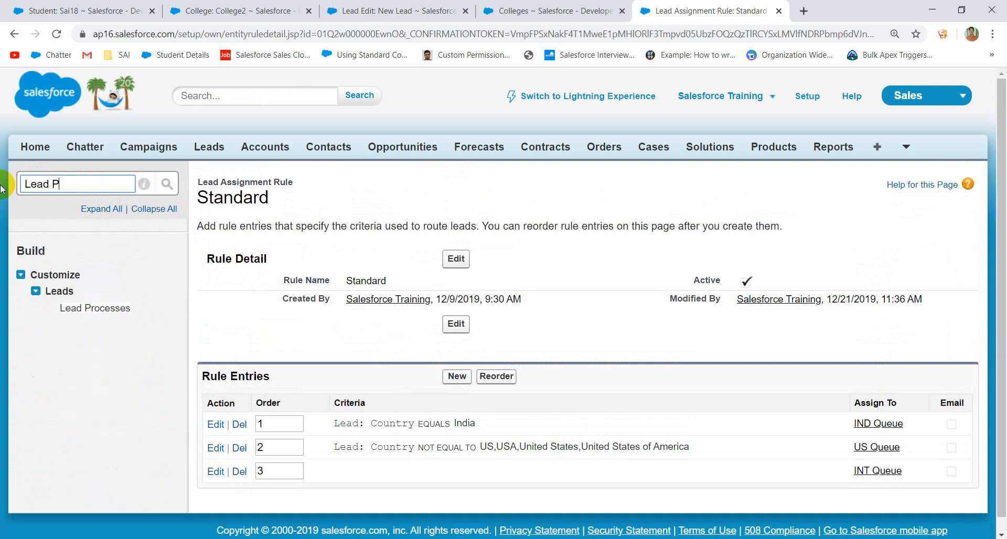
left_click(112, 313)
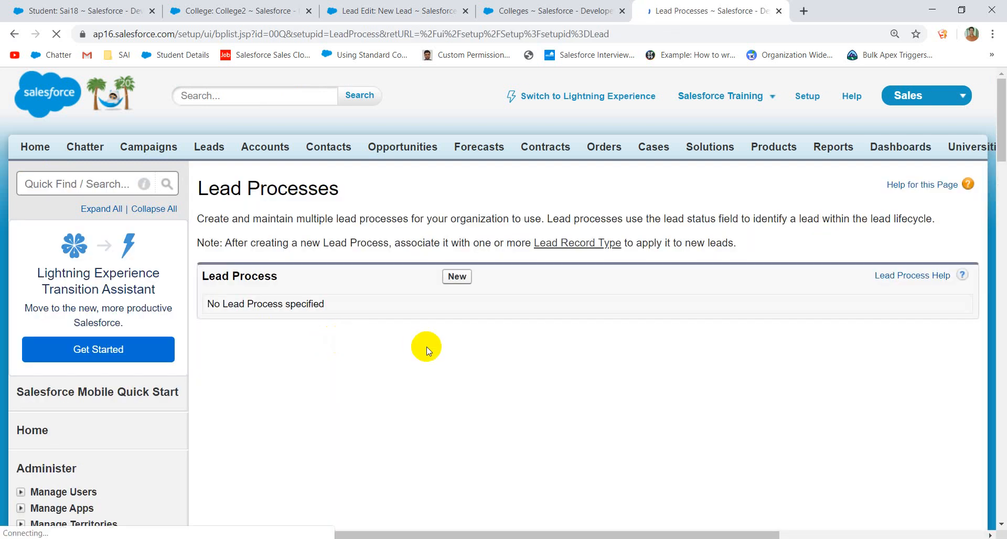
Create a lead process named Lead Process from the Master process and save its picklist value selection.
left_click(457, 276)
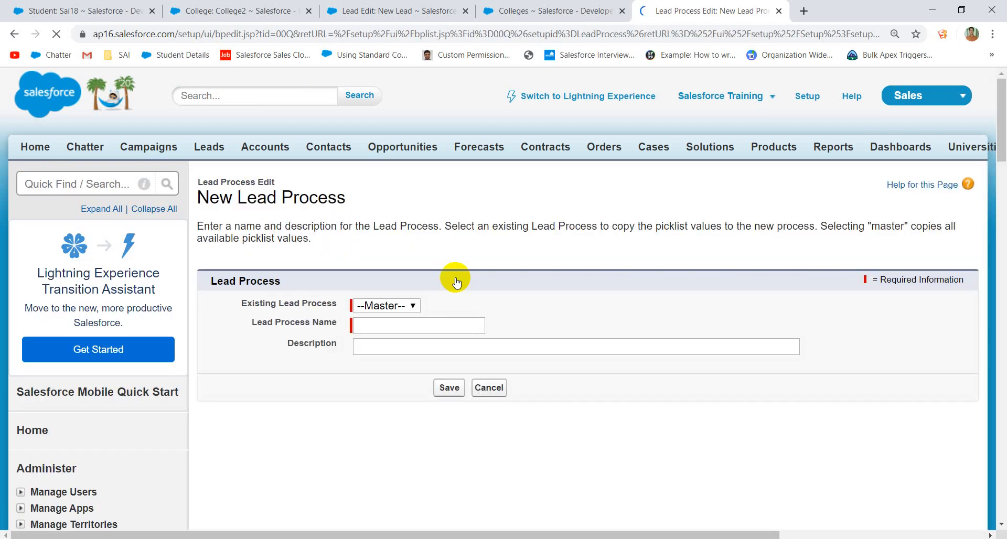
left_click(394, 326)
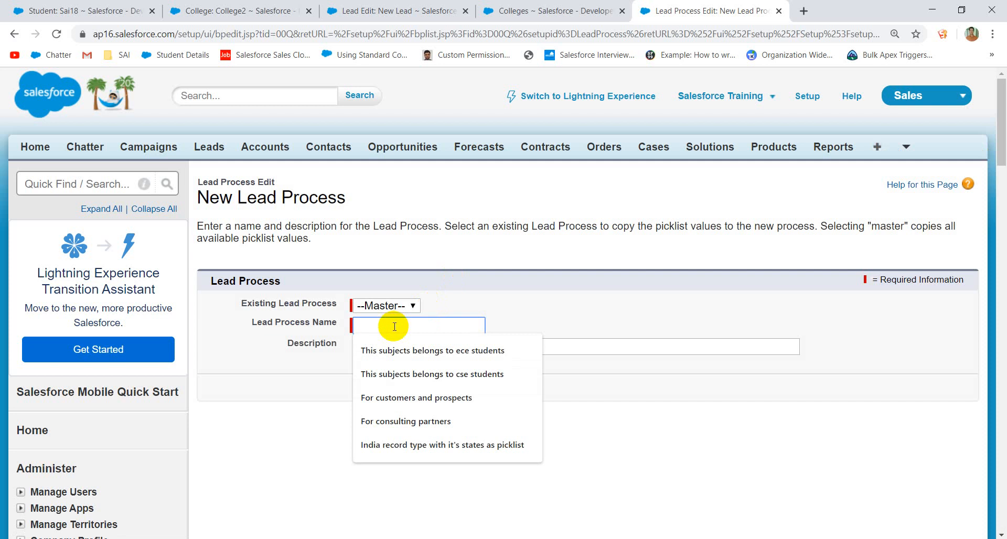
type("Lead")
type("Process")
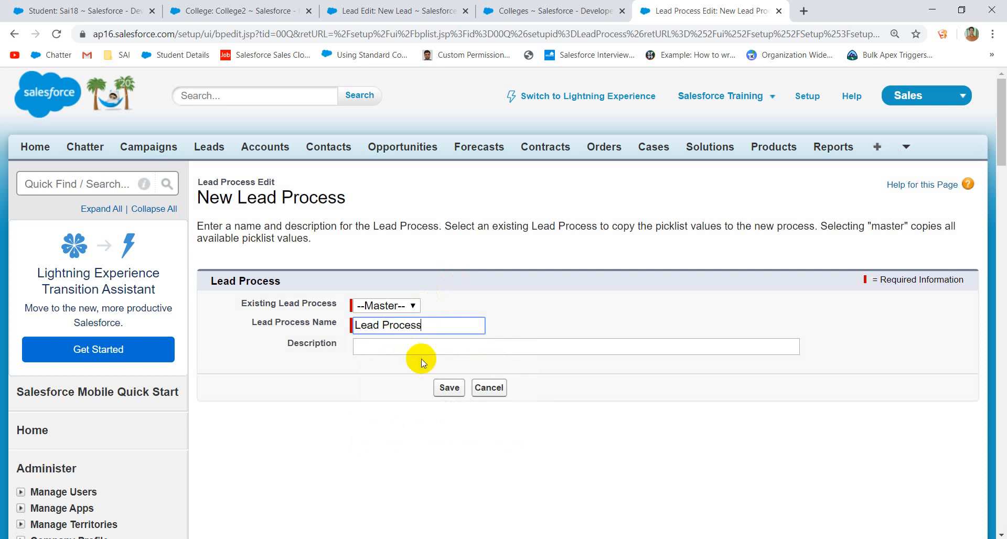
left_click(447, 387)
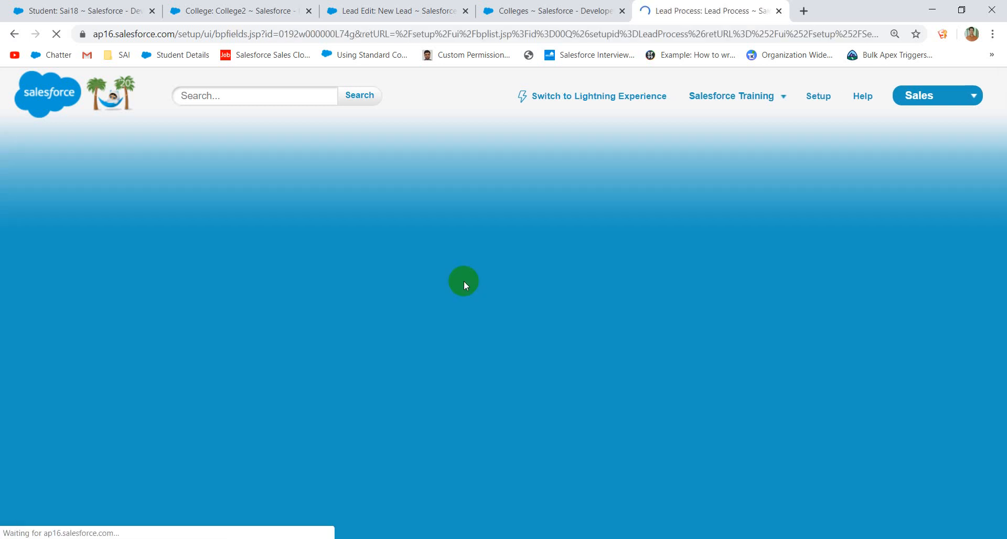
scroll(454, 367, "down", 8)
scroll(435, 326, "down", 3)
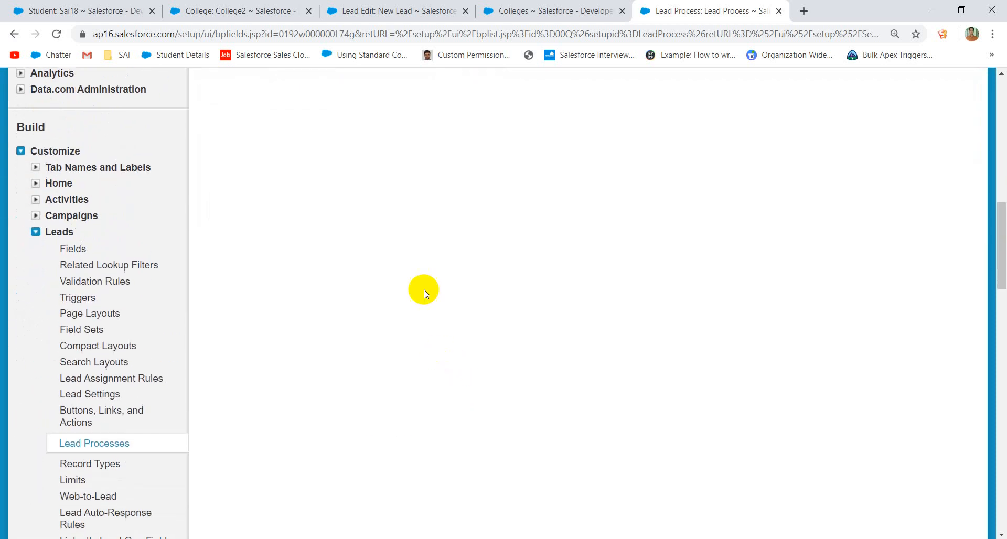
scroll(424, 290, "up", 7)
left_click(445, 299)
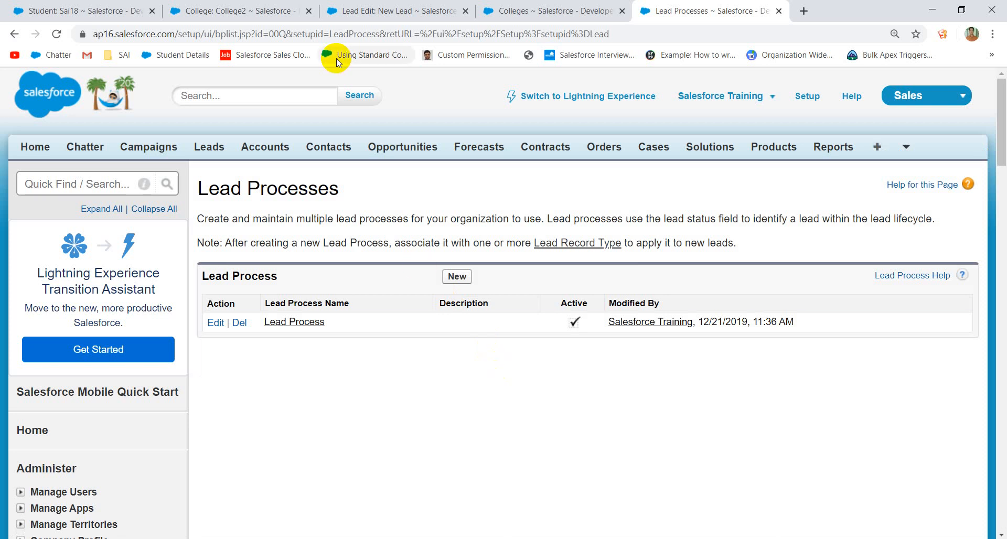
Save the pending Email testing1 lead with the active assignment rule applied and review its owner and details.
left_click(388, 9)
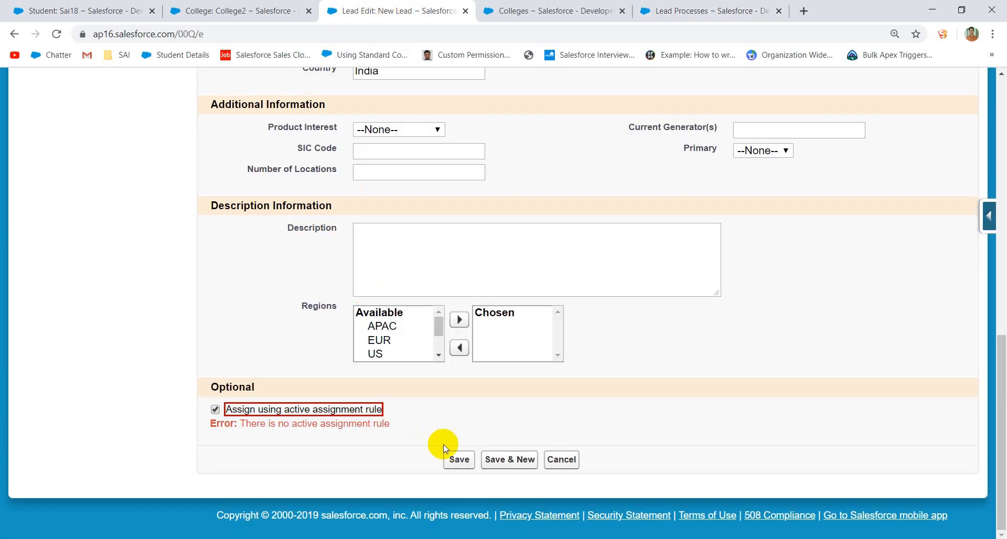
left_click(455, 462)
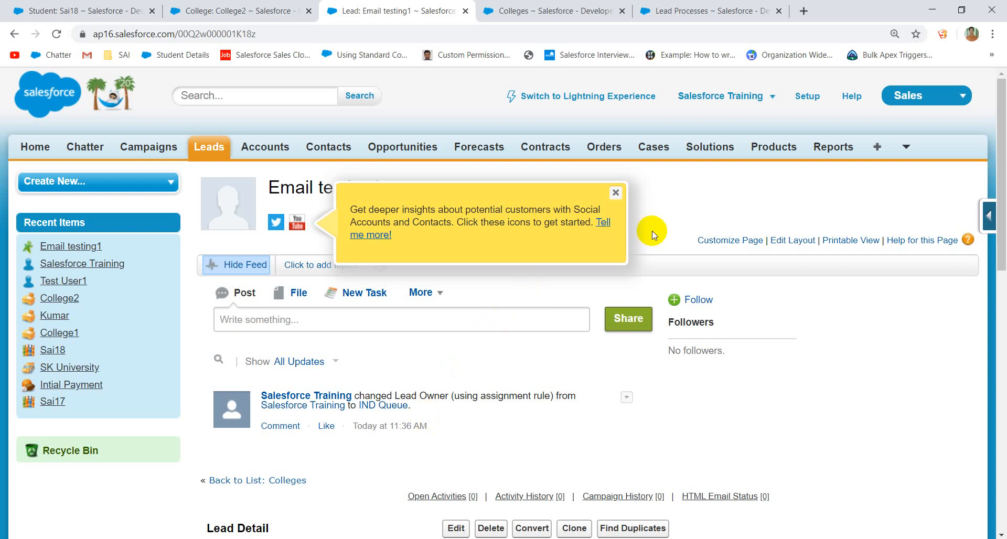
left_click(616, 194)
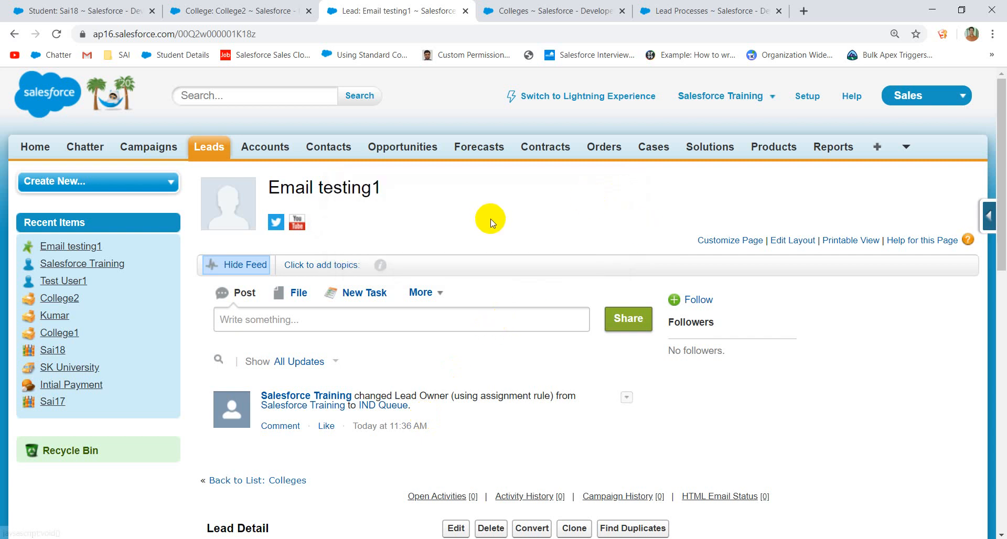
left_click_drag(521, 227, 514, 139)
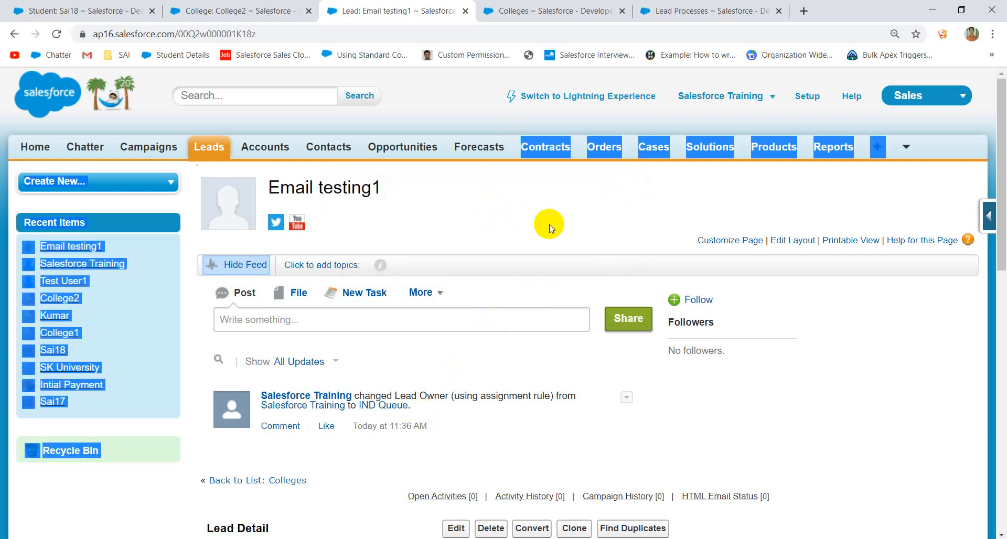
scroll(550, 226, "down", 2)
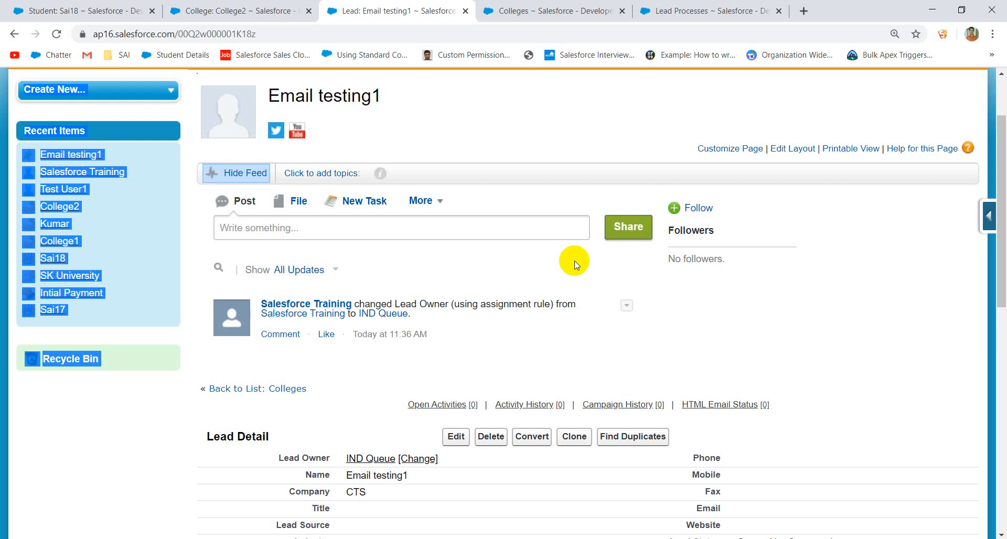
scroll(577, 262, "down", 10)
scroll(612, 255, "up", 15)
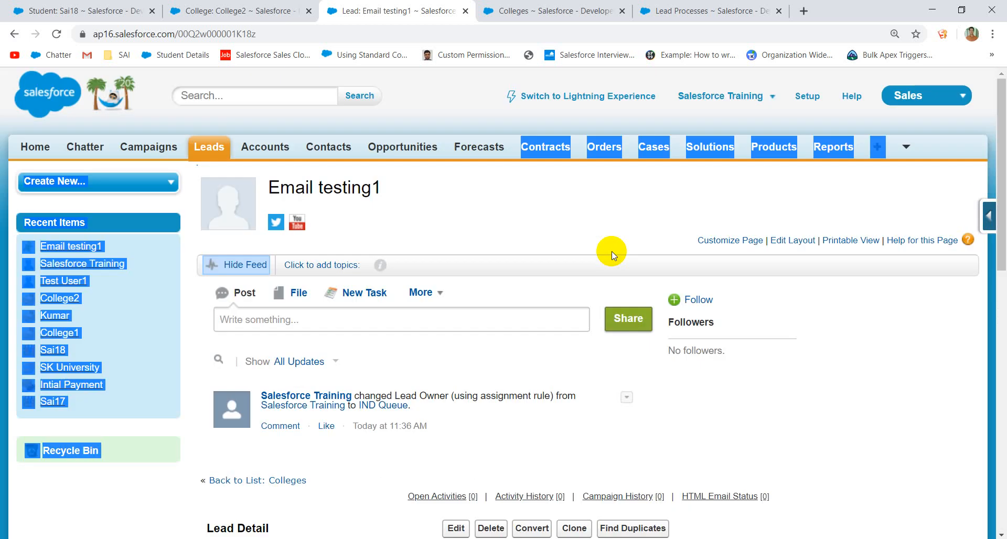